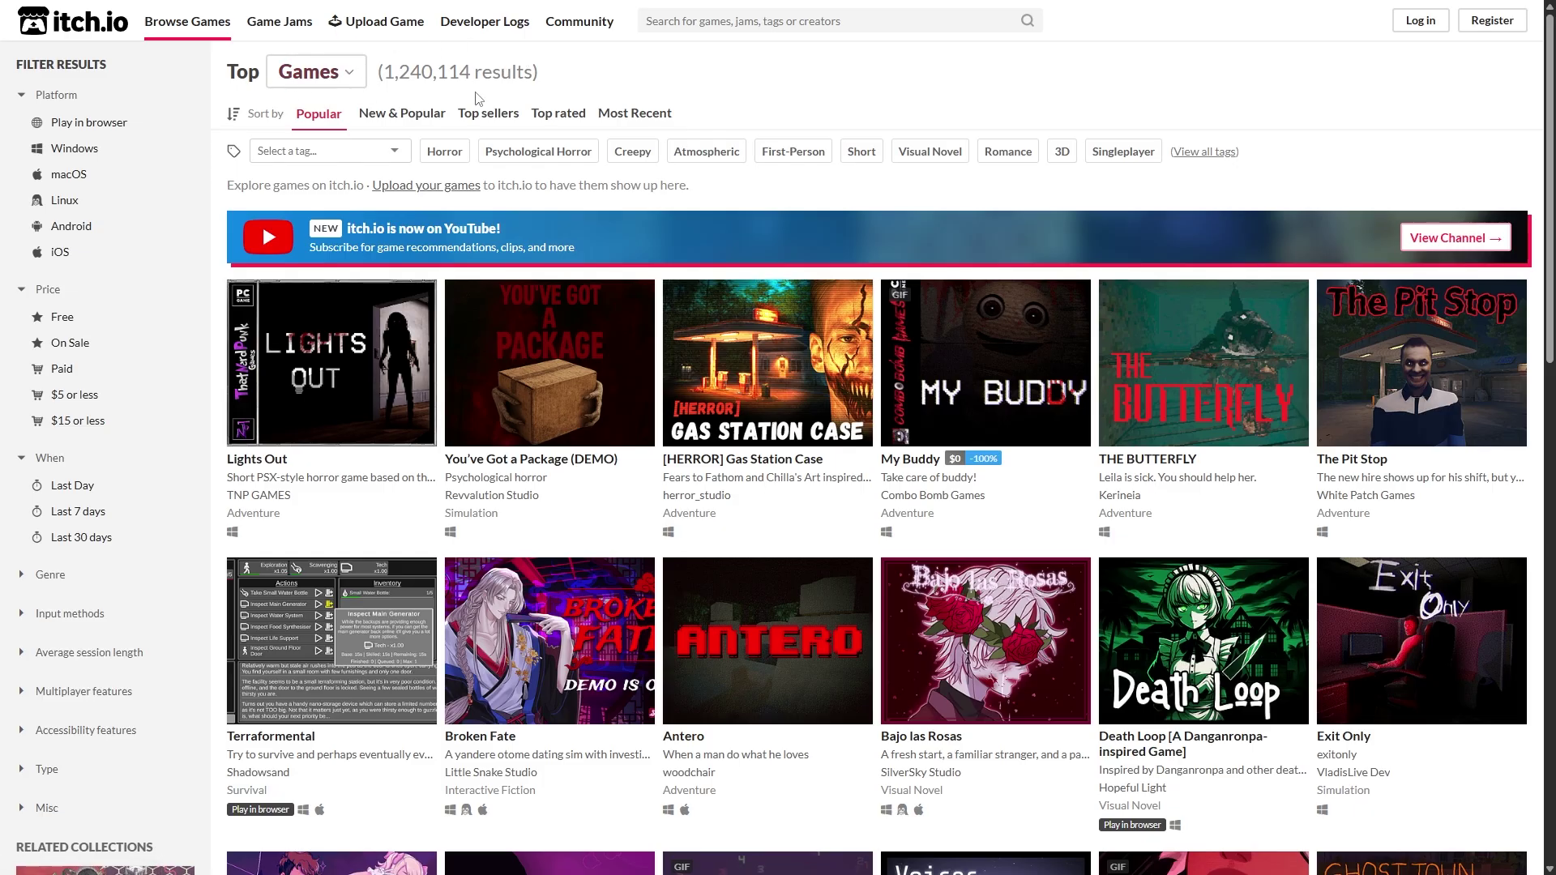
Browse the game assets catalogue and filter it by the 3D tag.
mouse_move(198, 31)
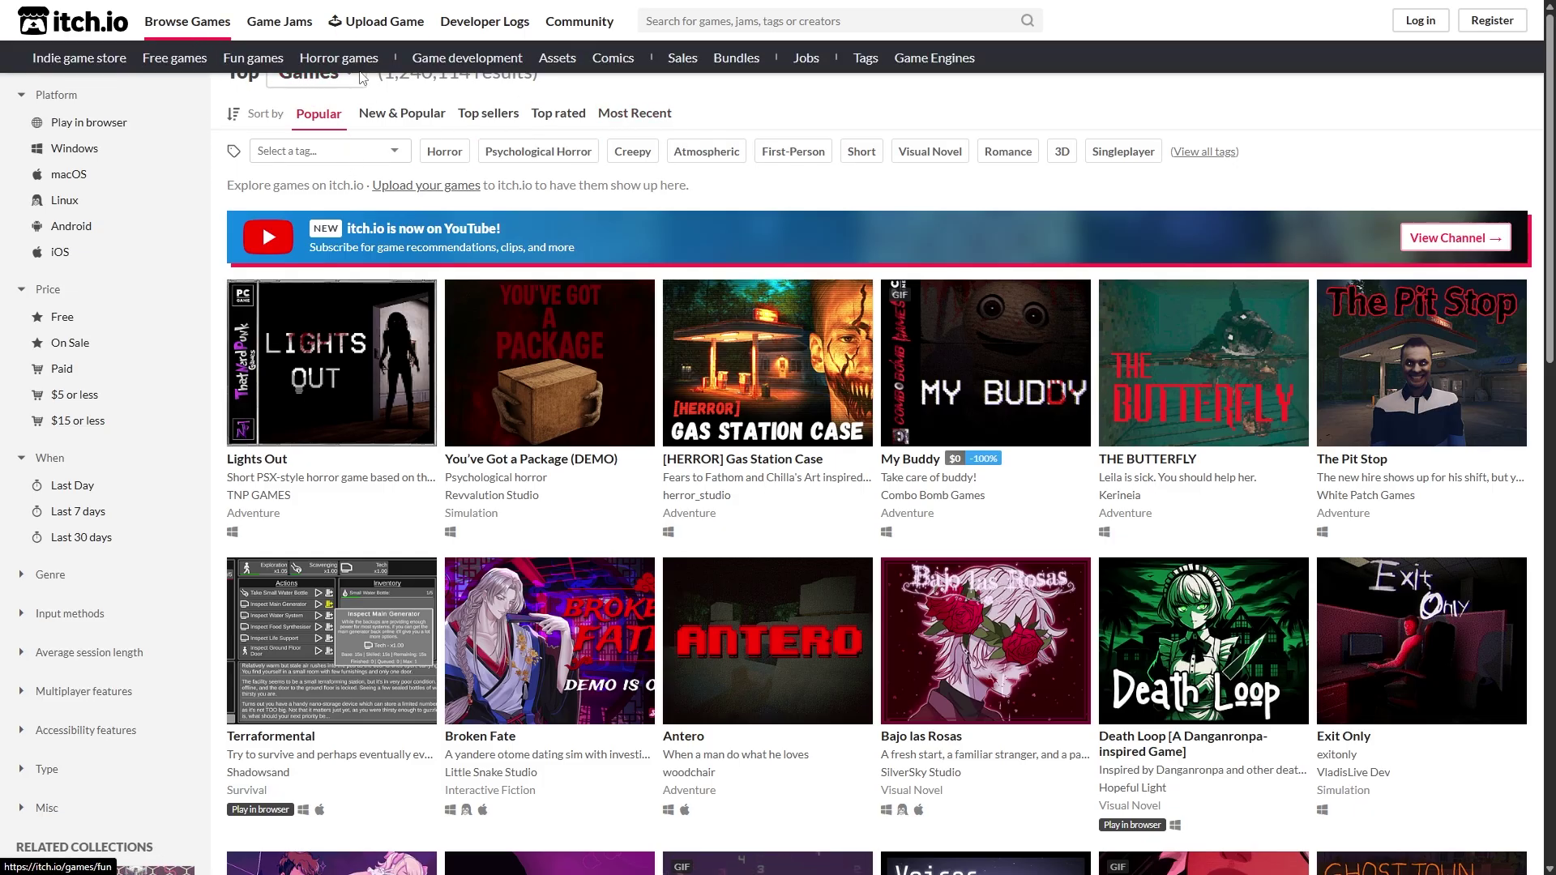
left_click(559, 59)
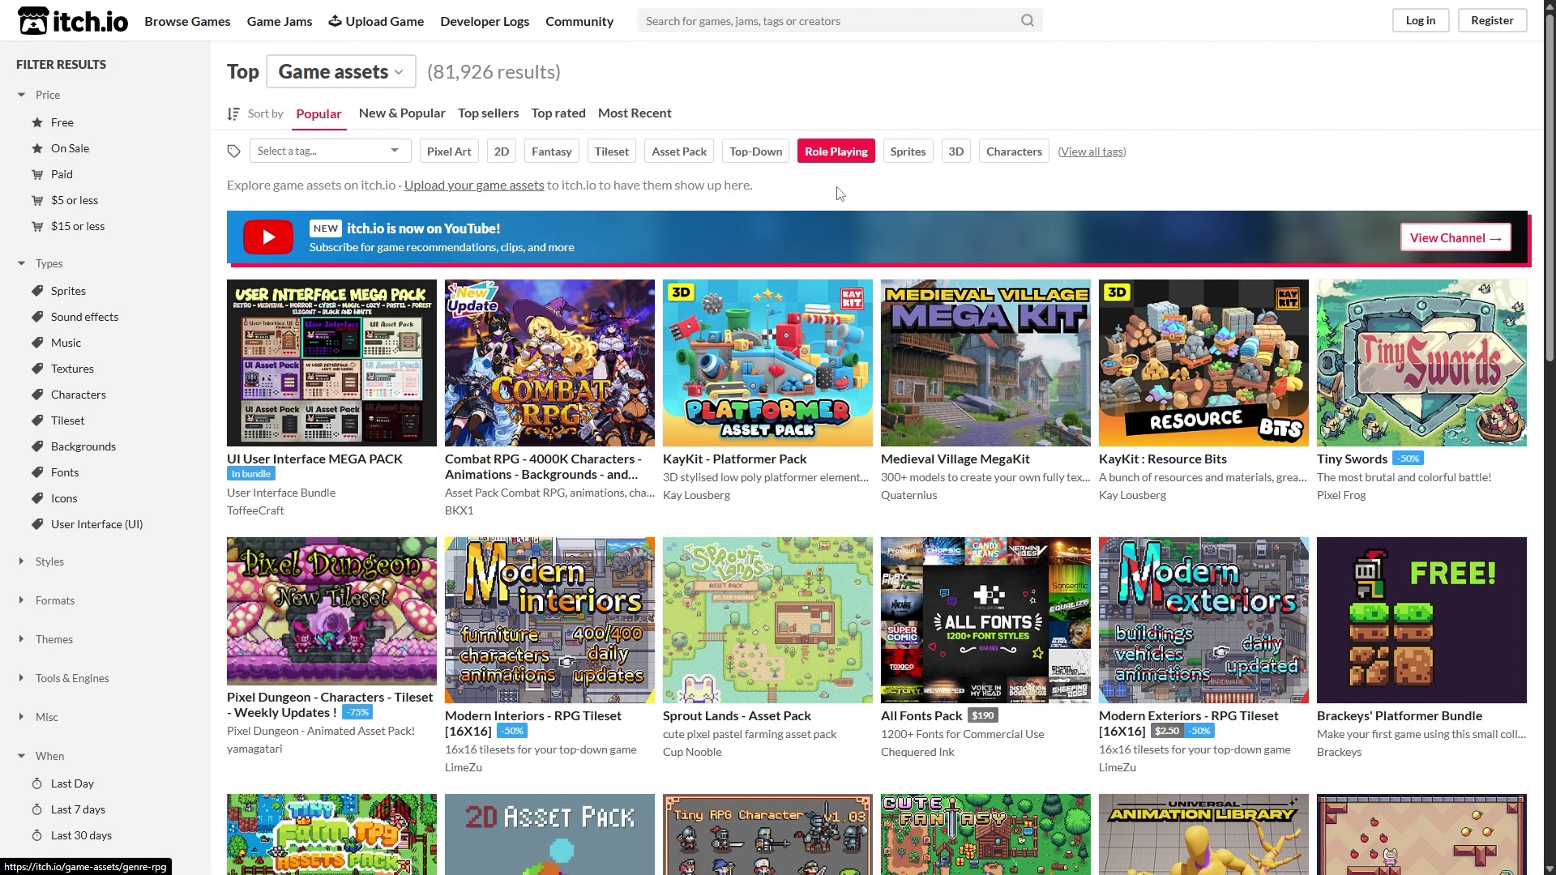
left_click(954, 156)
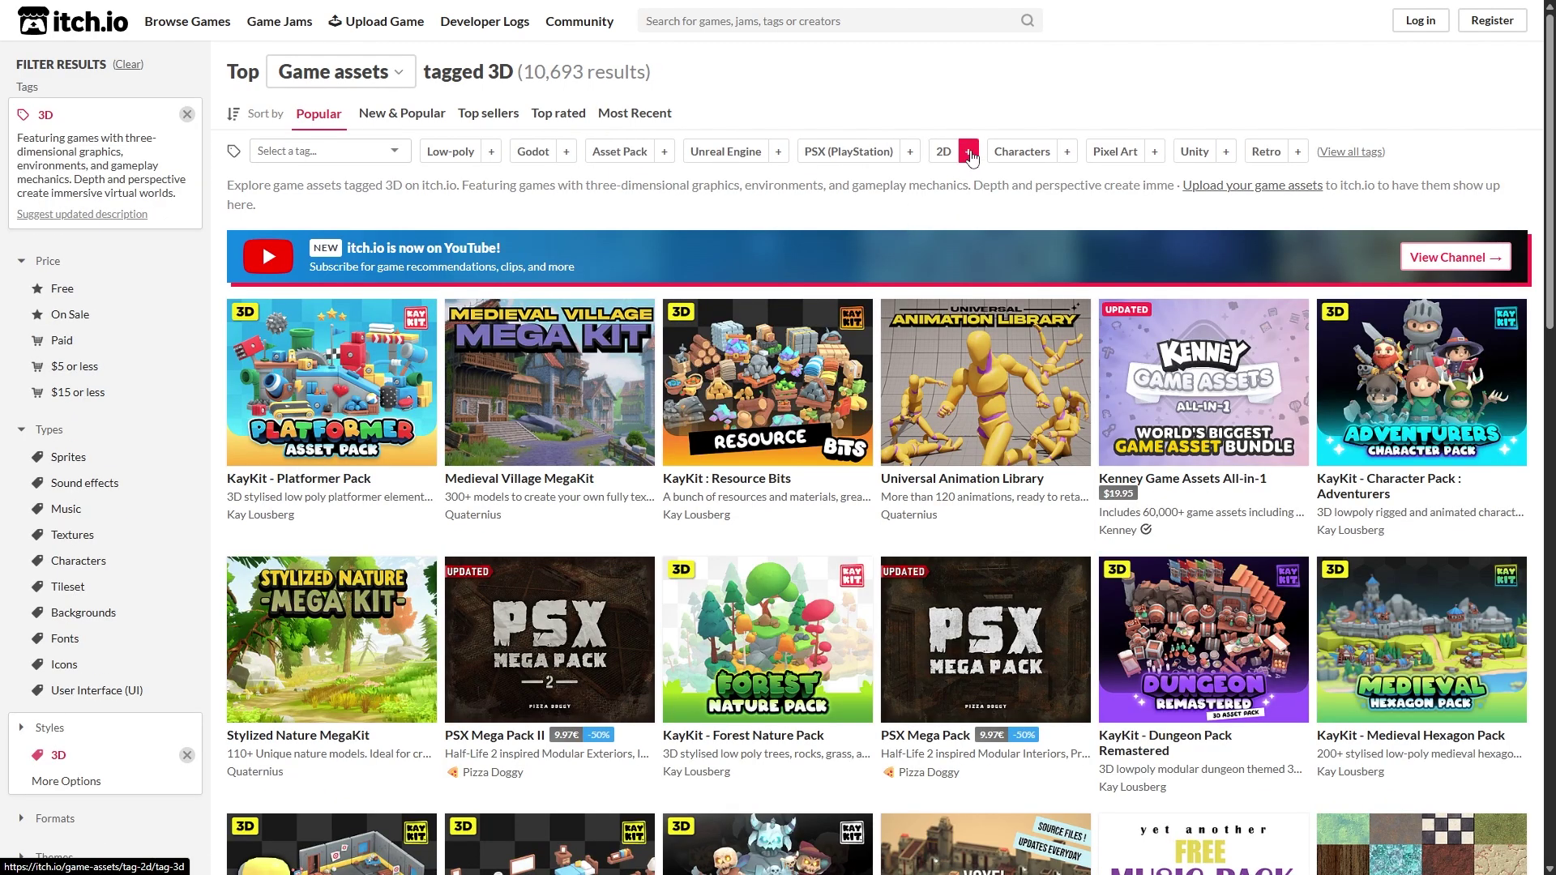
Open the KayKit : Resource Bits pack from the 3D assets and look through its enlarged preview images.
mouse_move(847, 374)
scroll(985, 410, "down", 2)
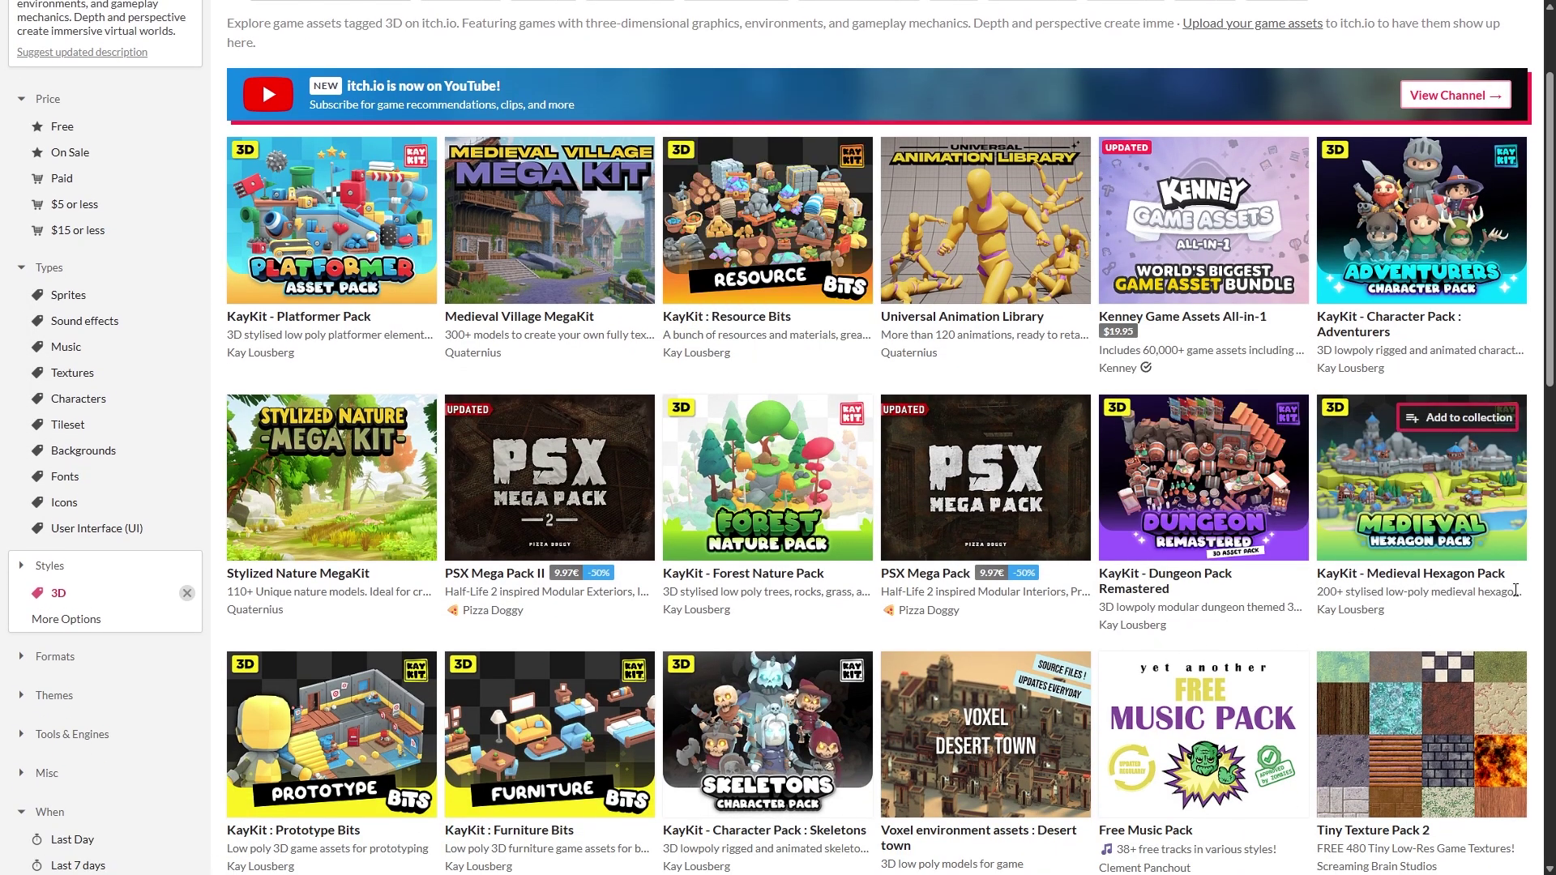
scroll(1548, 584, "up", 1)
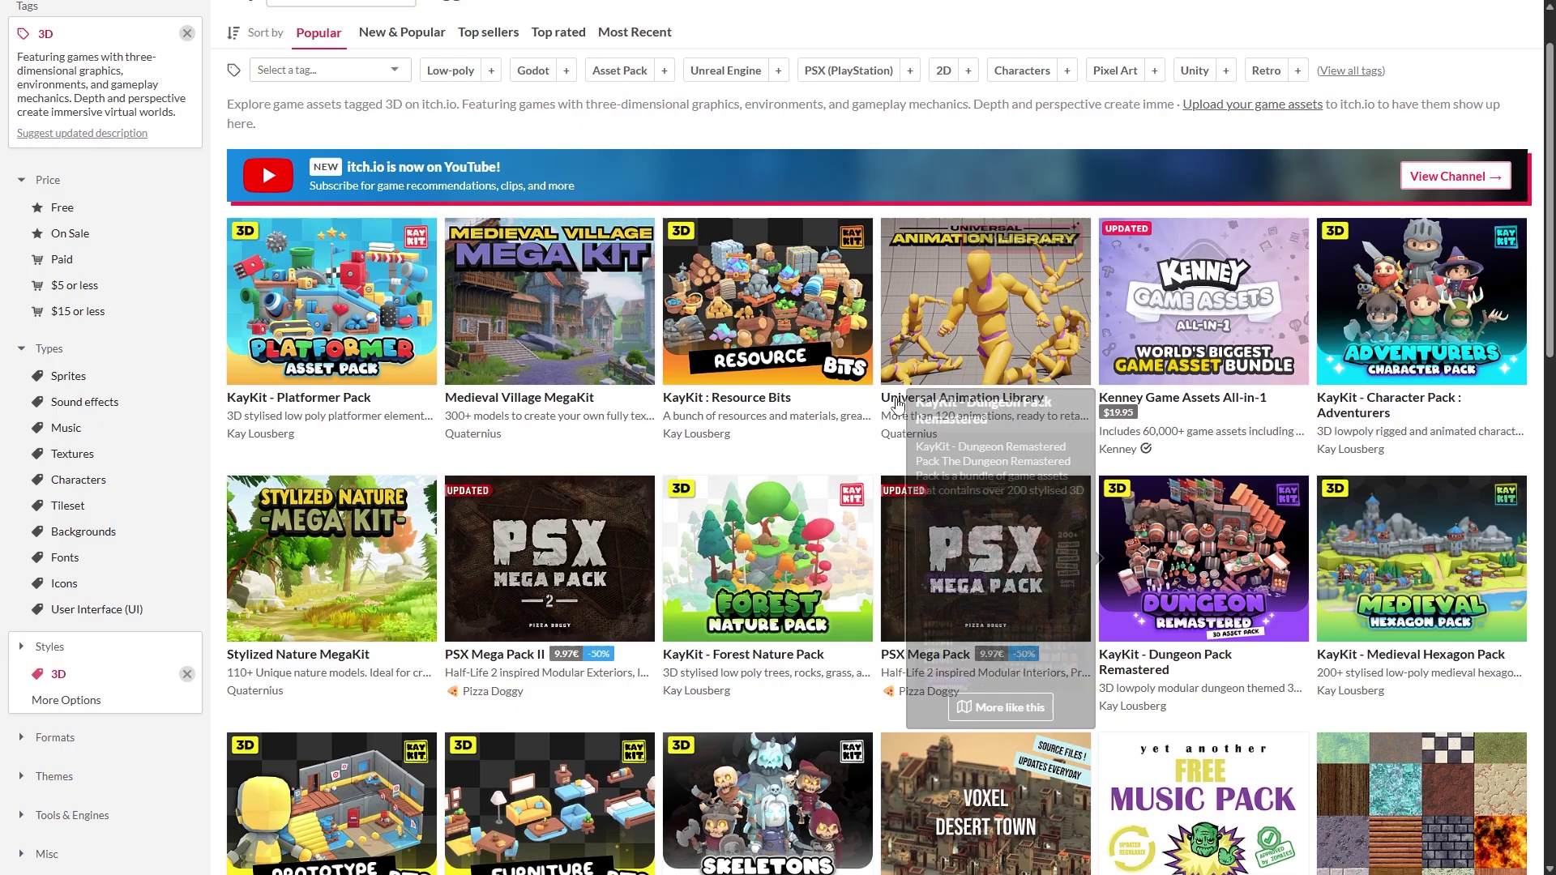
left_click(741, 321)
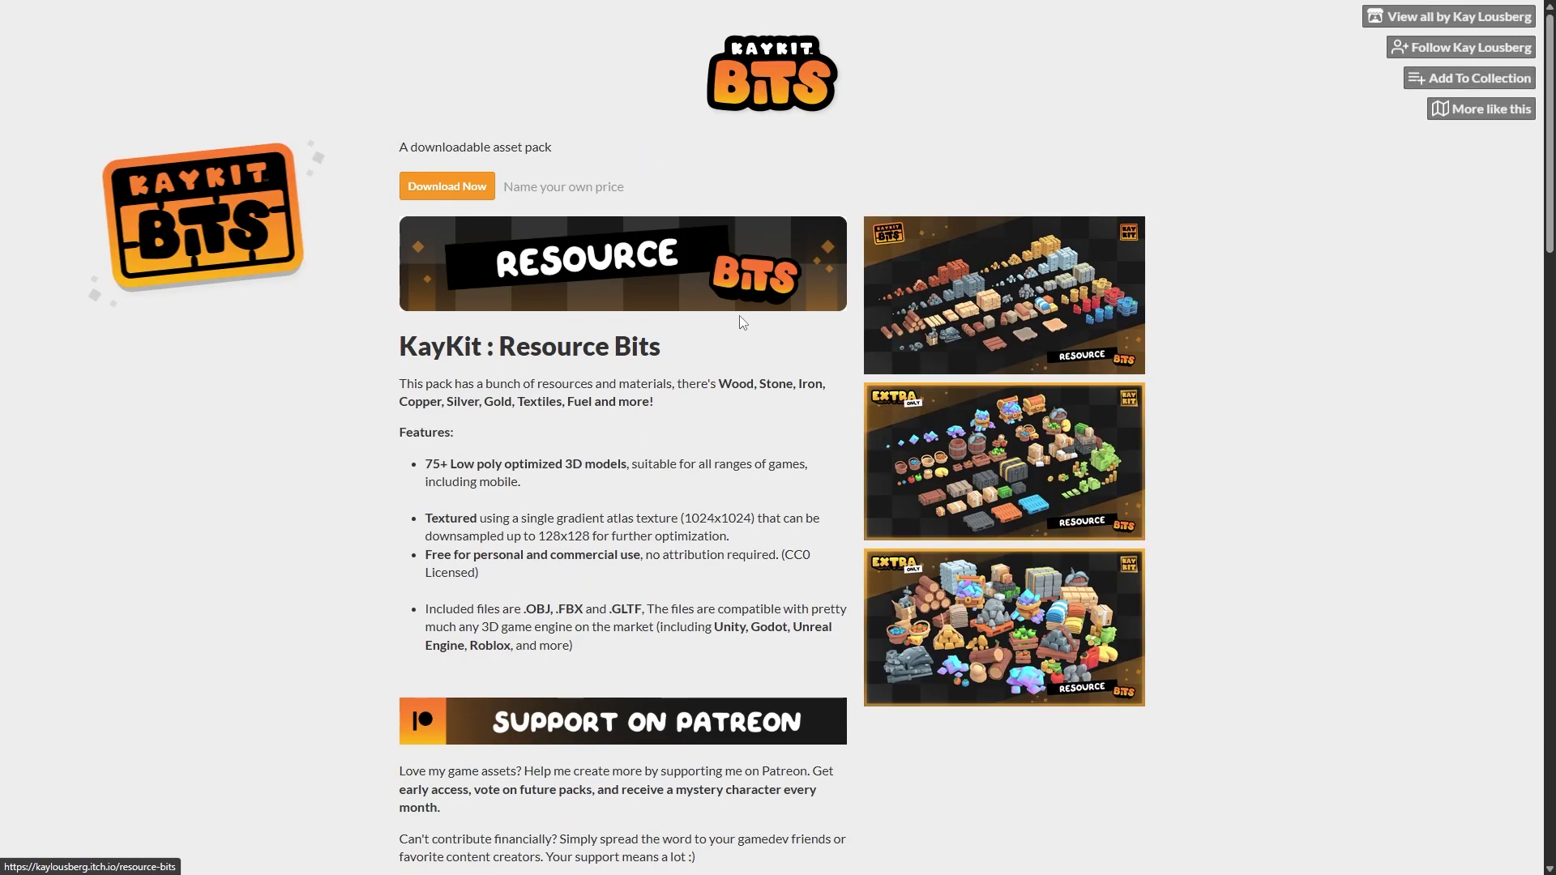
left_click(986, 333)
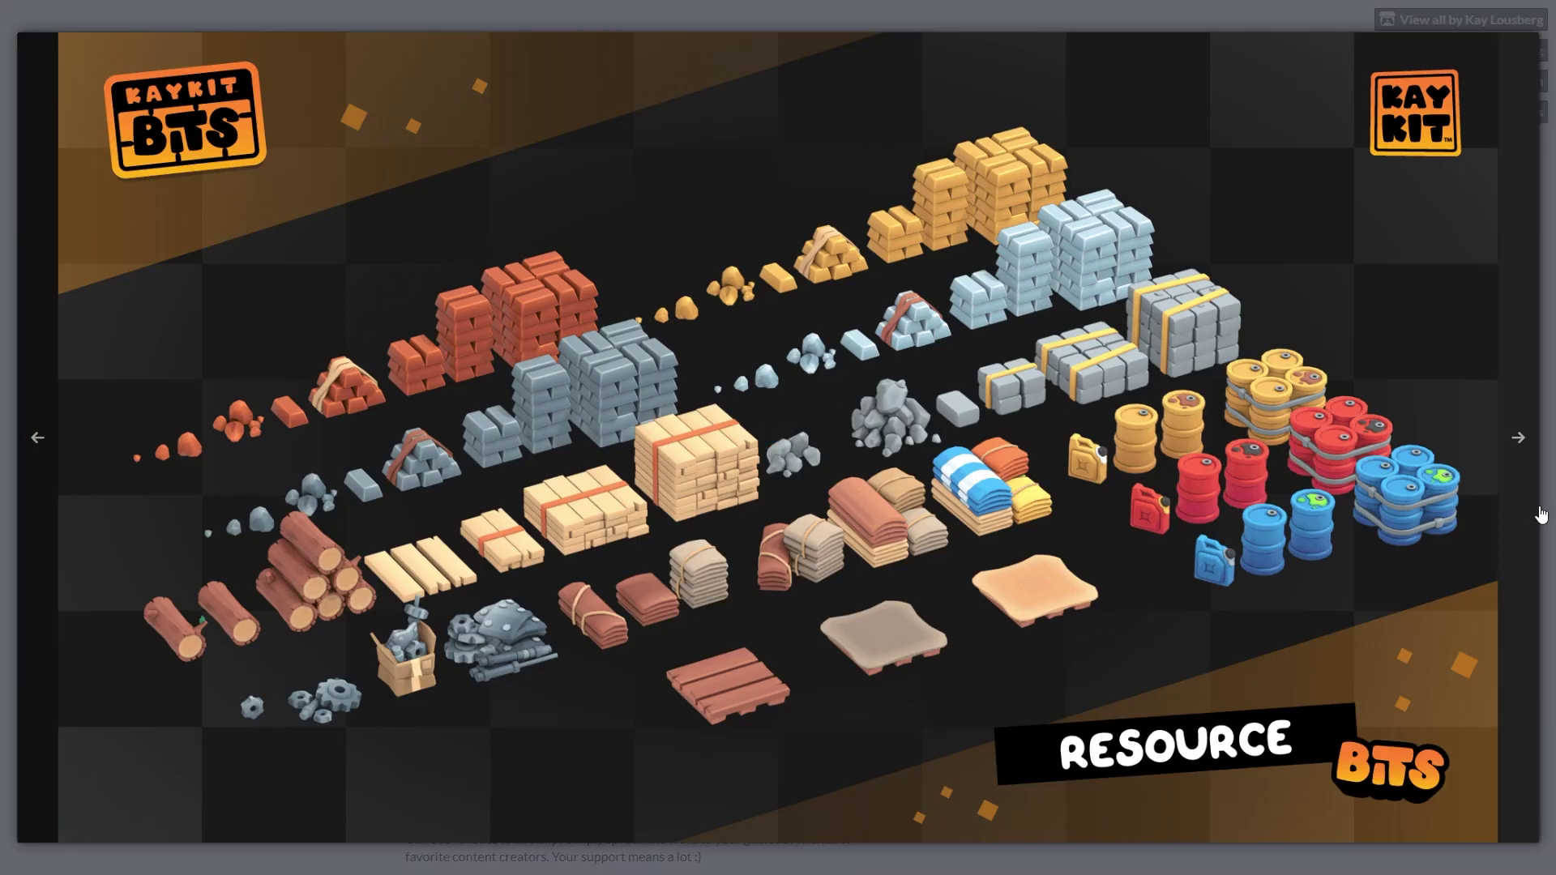
left_click(1523, 545)
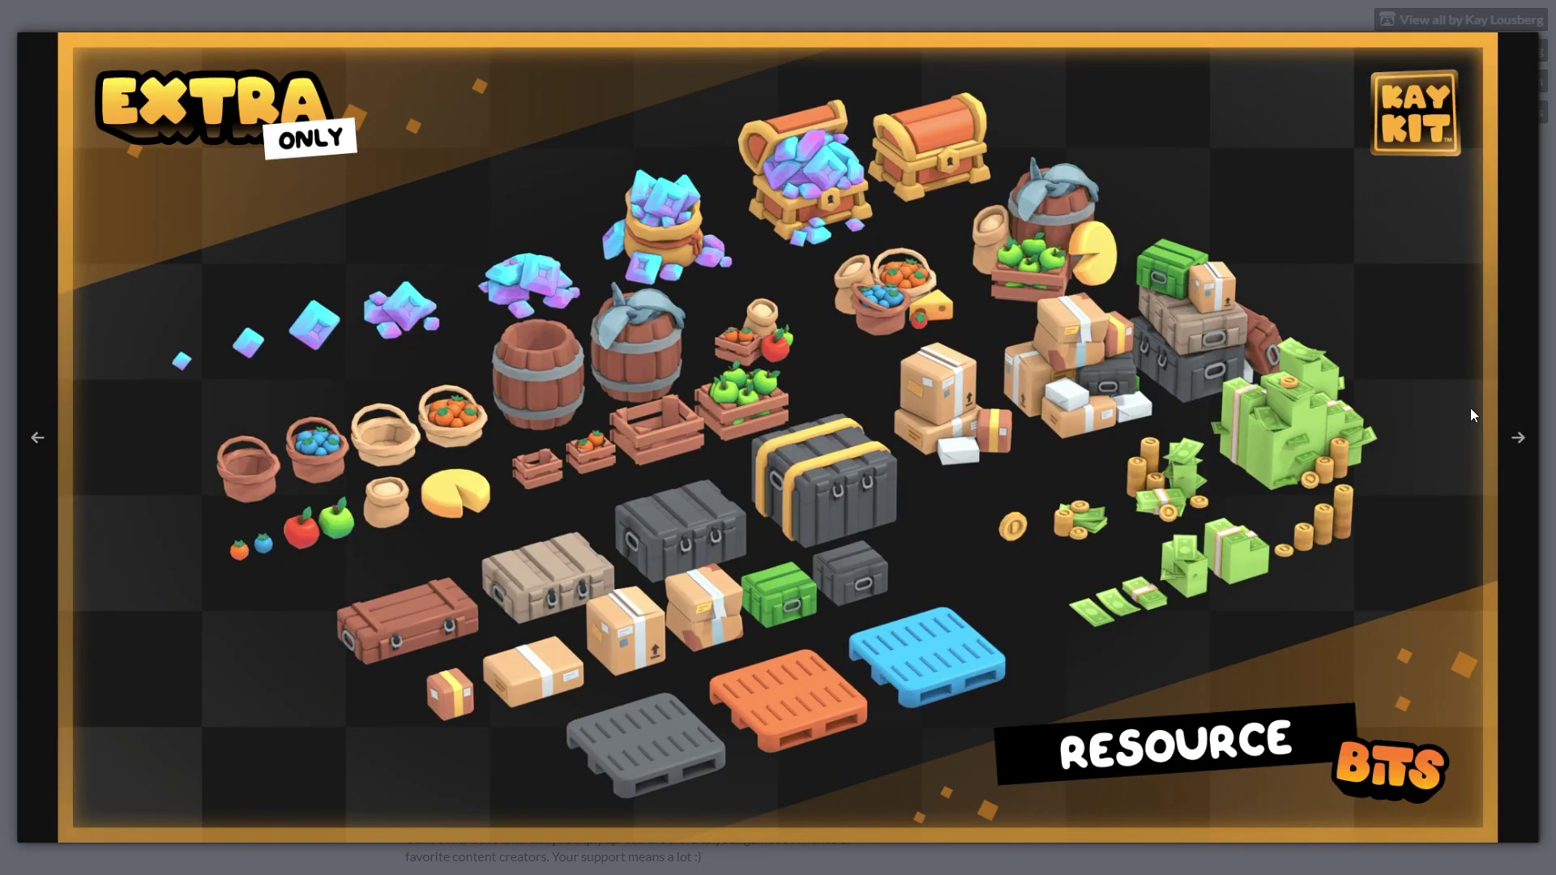
left_click(1516, 539)
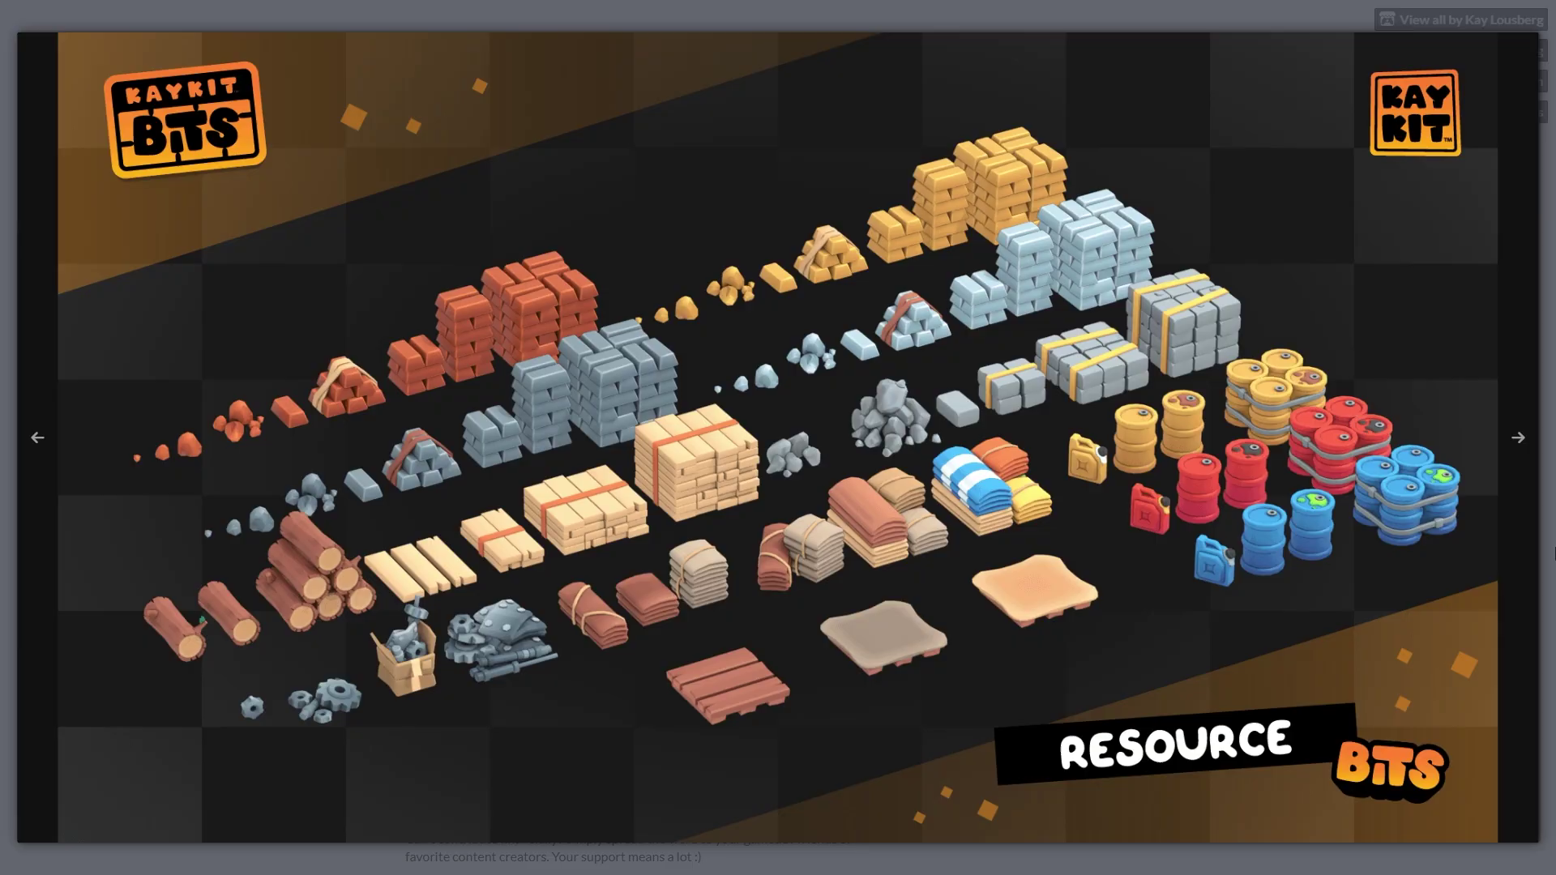
left_click(1555, 548)
left_click(1020, 332)
left_click(1554, 442)
Download the Free version of KayKit : Resource Bits without making a payment.
left_click(450, 188)
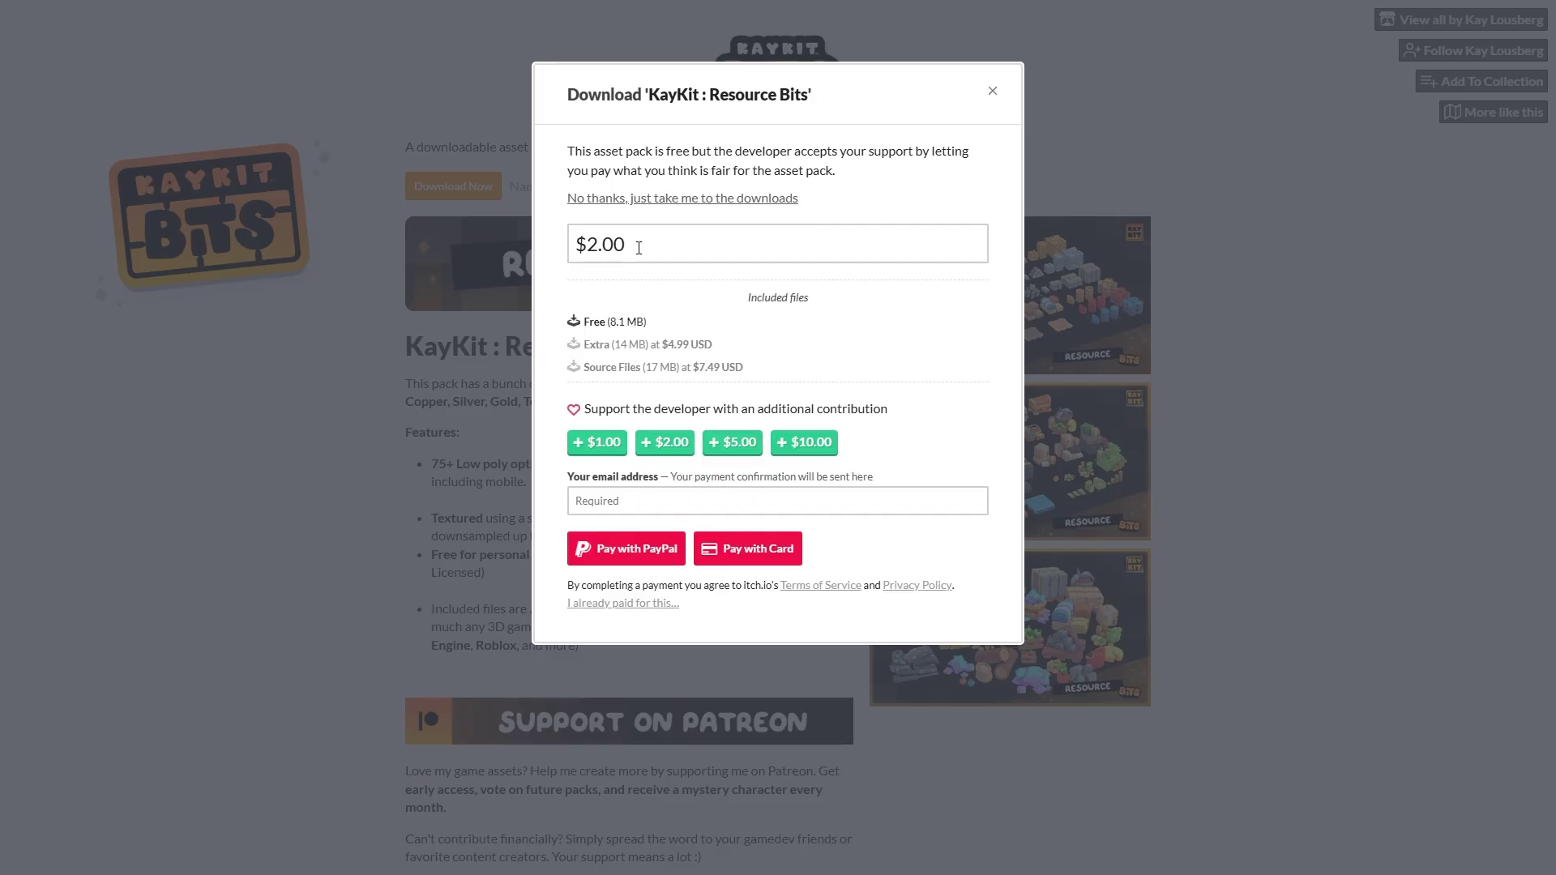
left_click(597, 202)
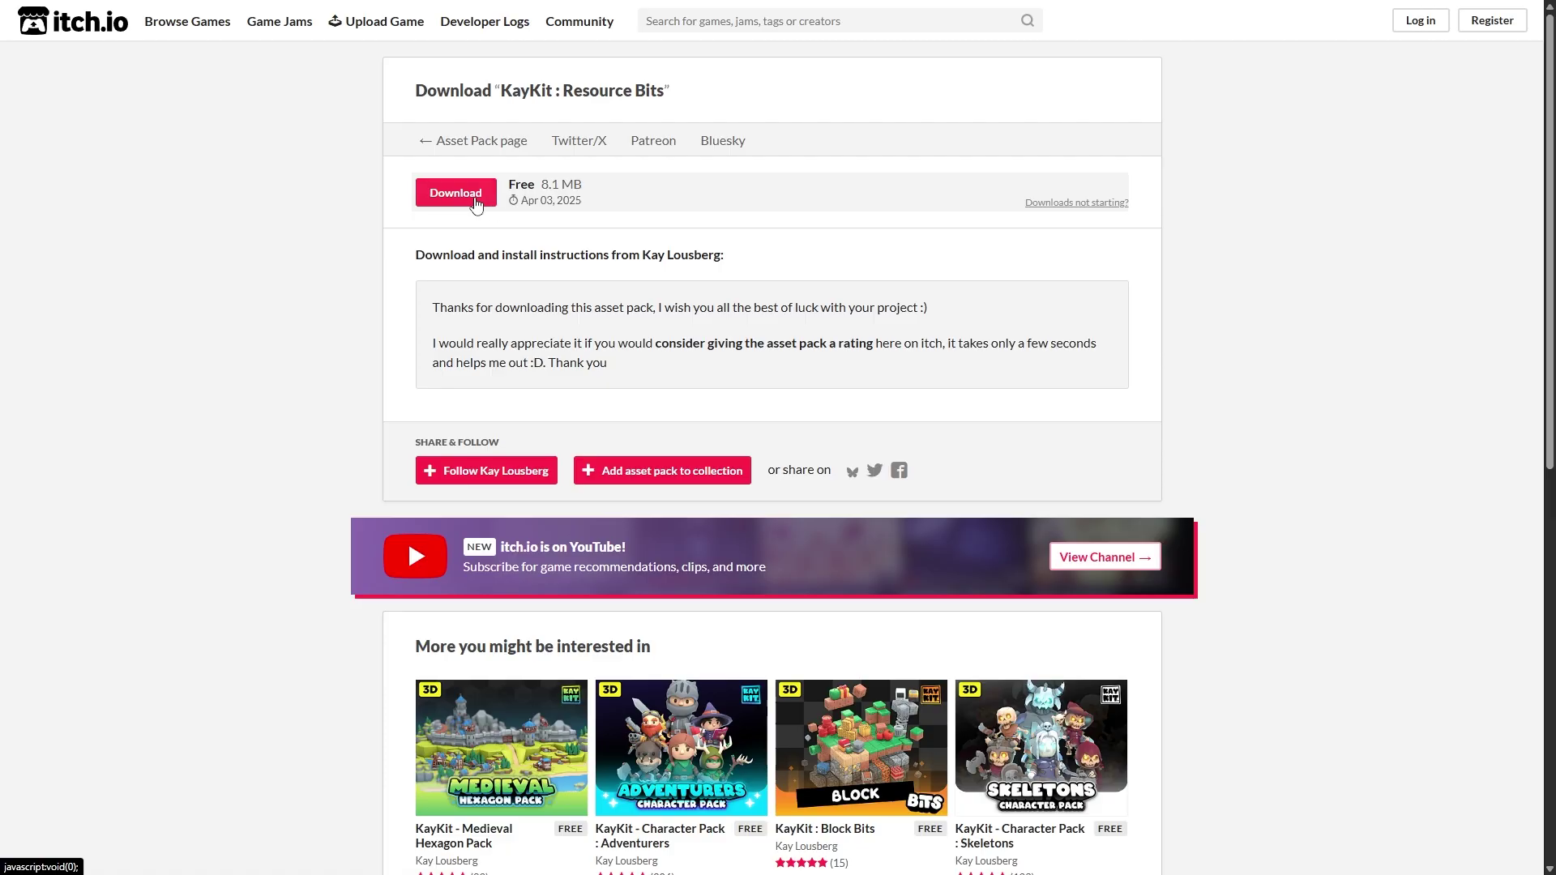
left_click(476, 202)
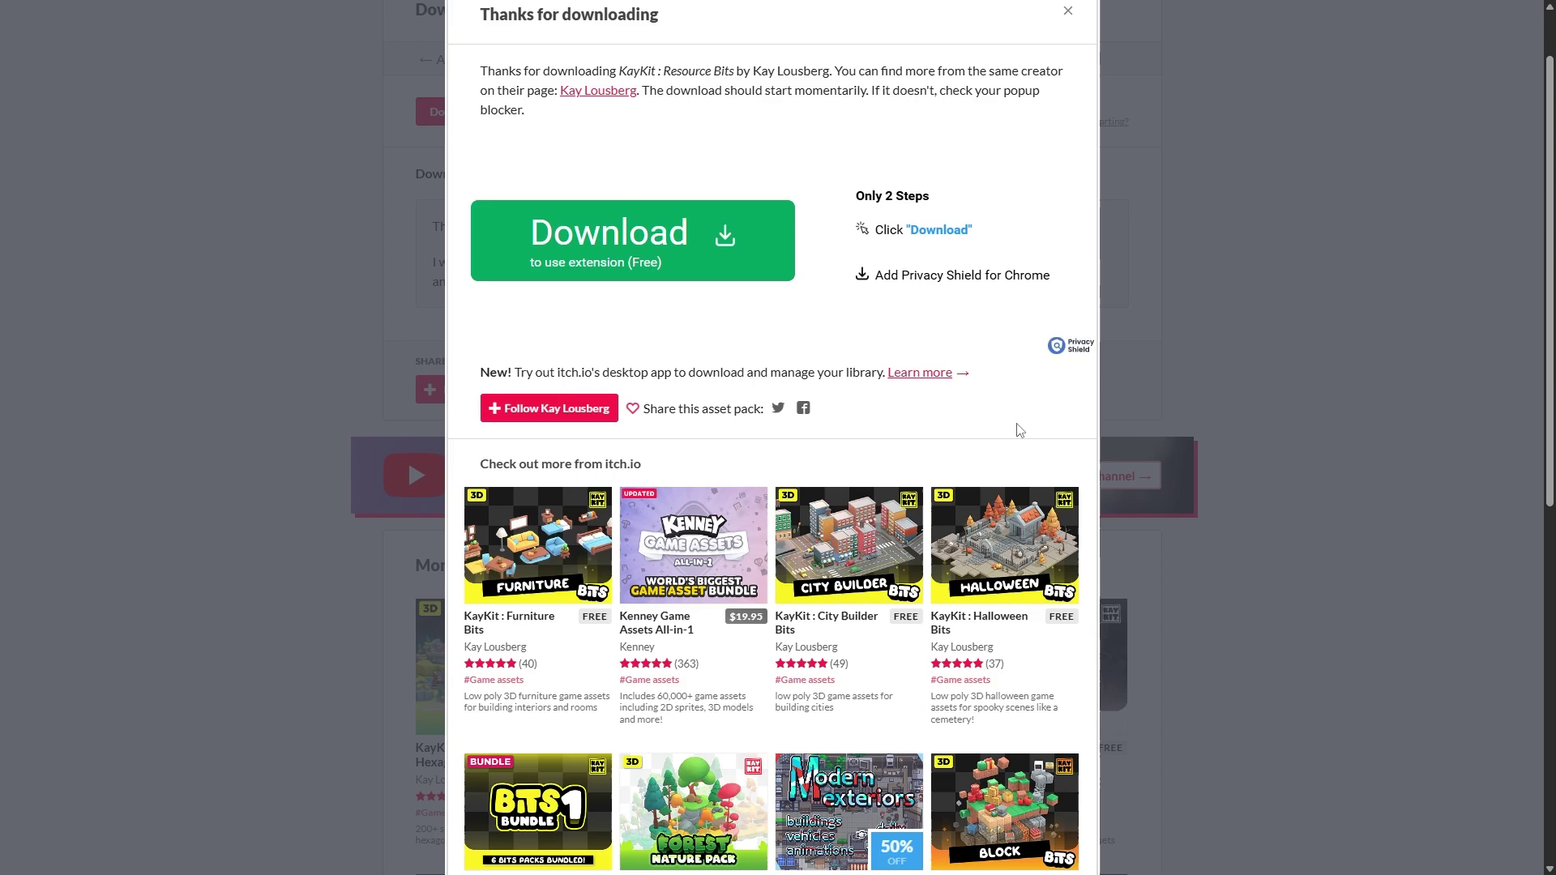
Open the recommended KayKit - Forest Nature Pack and look through its enlarged preview images.
scroll(1020, 430, "down", 1)
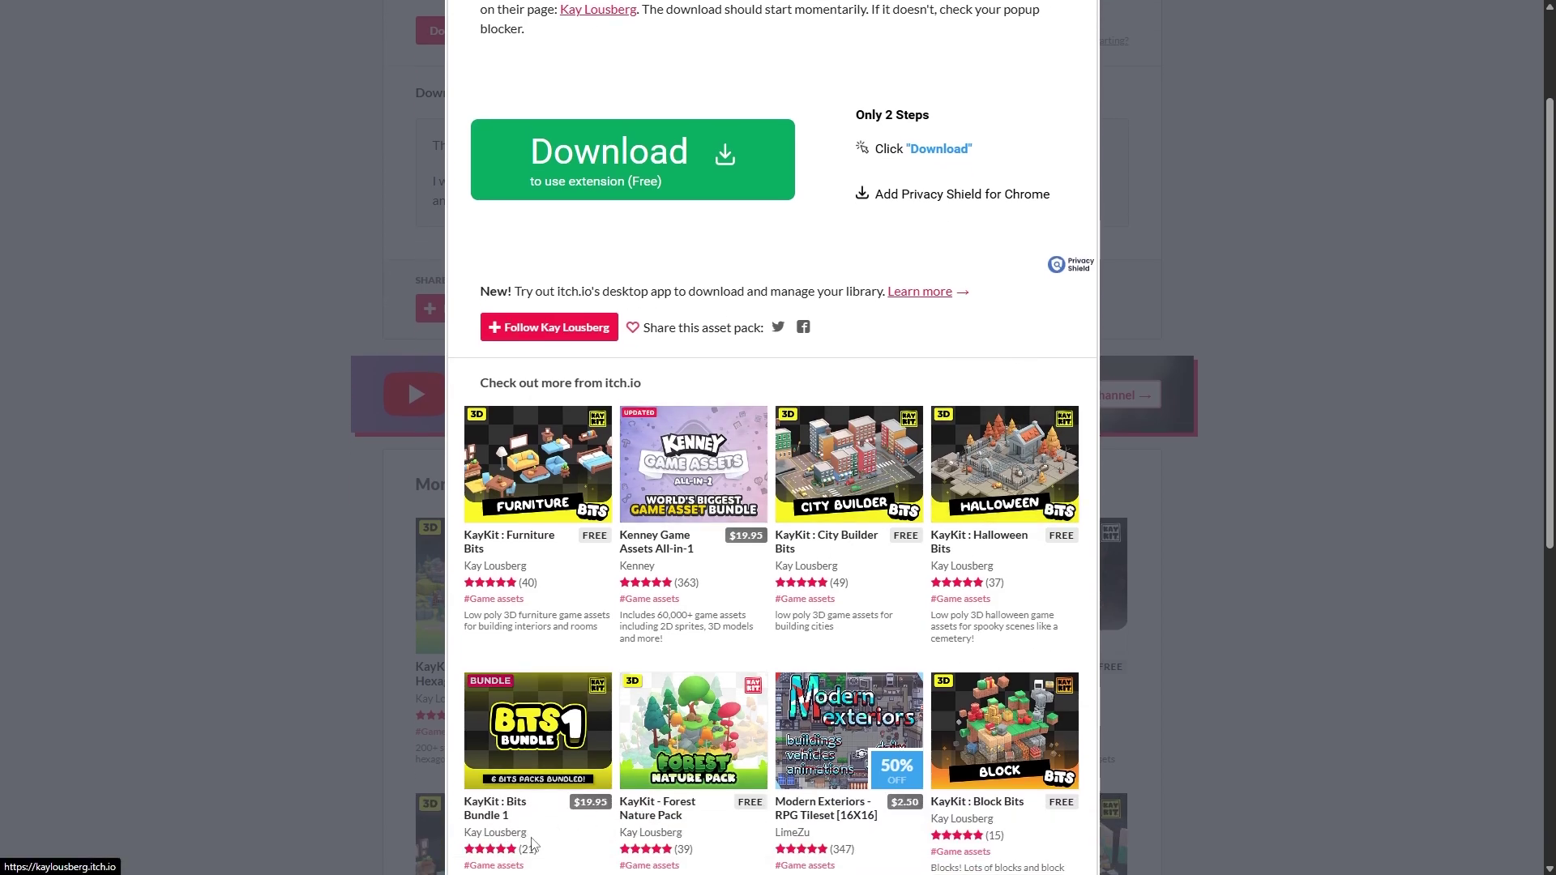
left_click(679, 752)
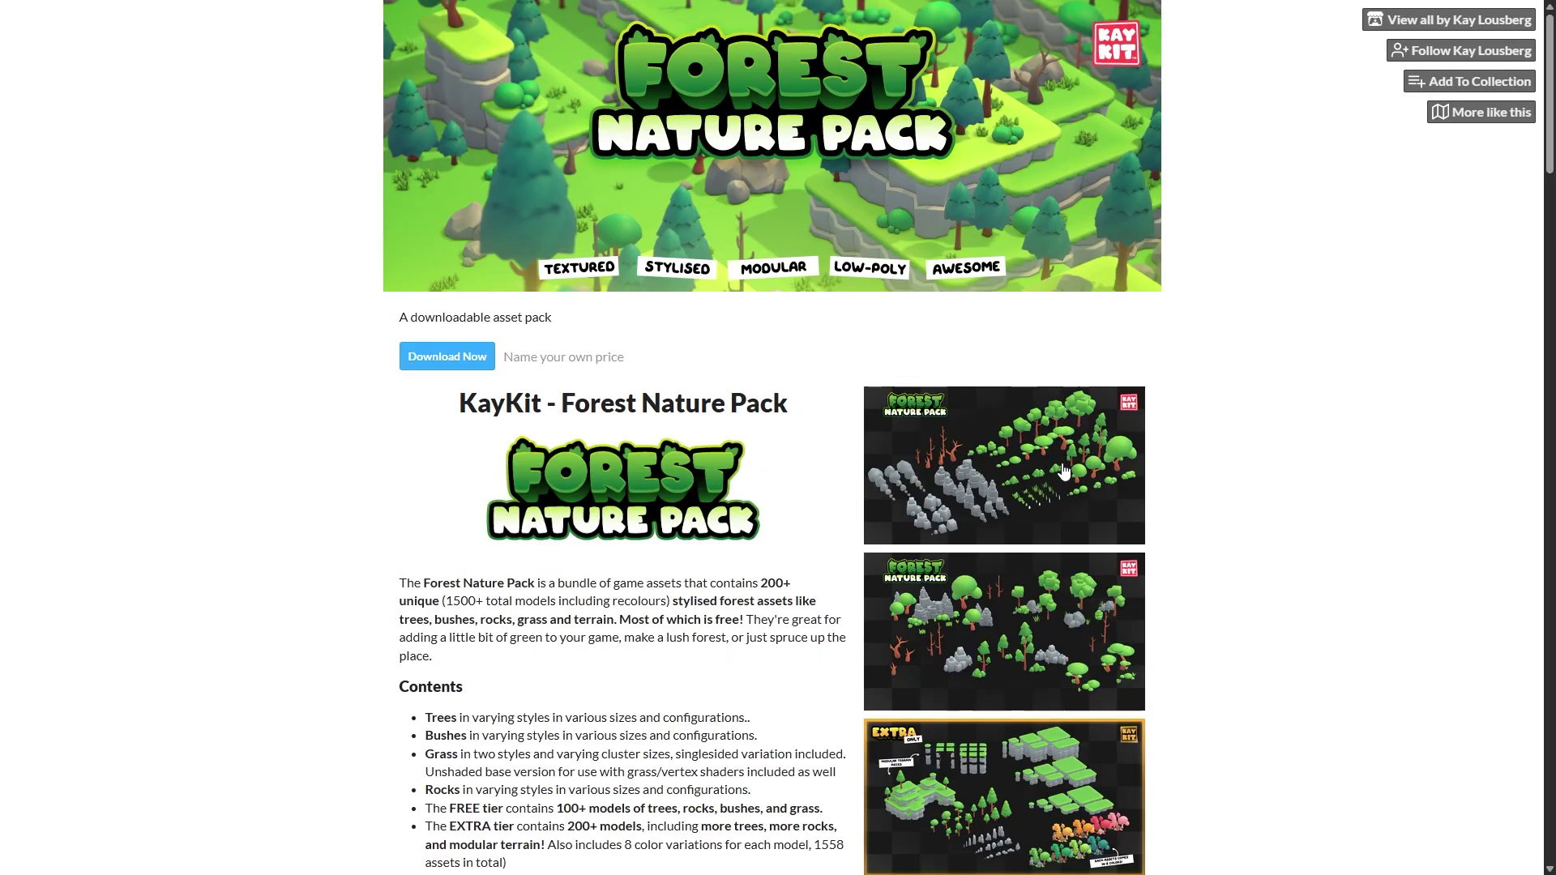
left_click(1064, 471)
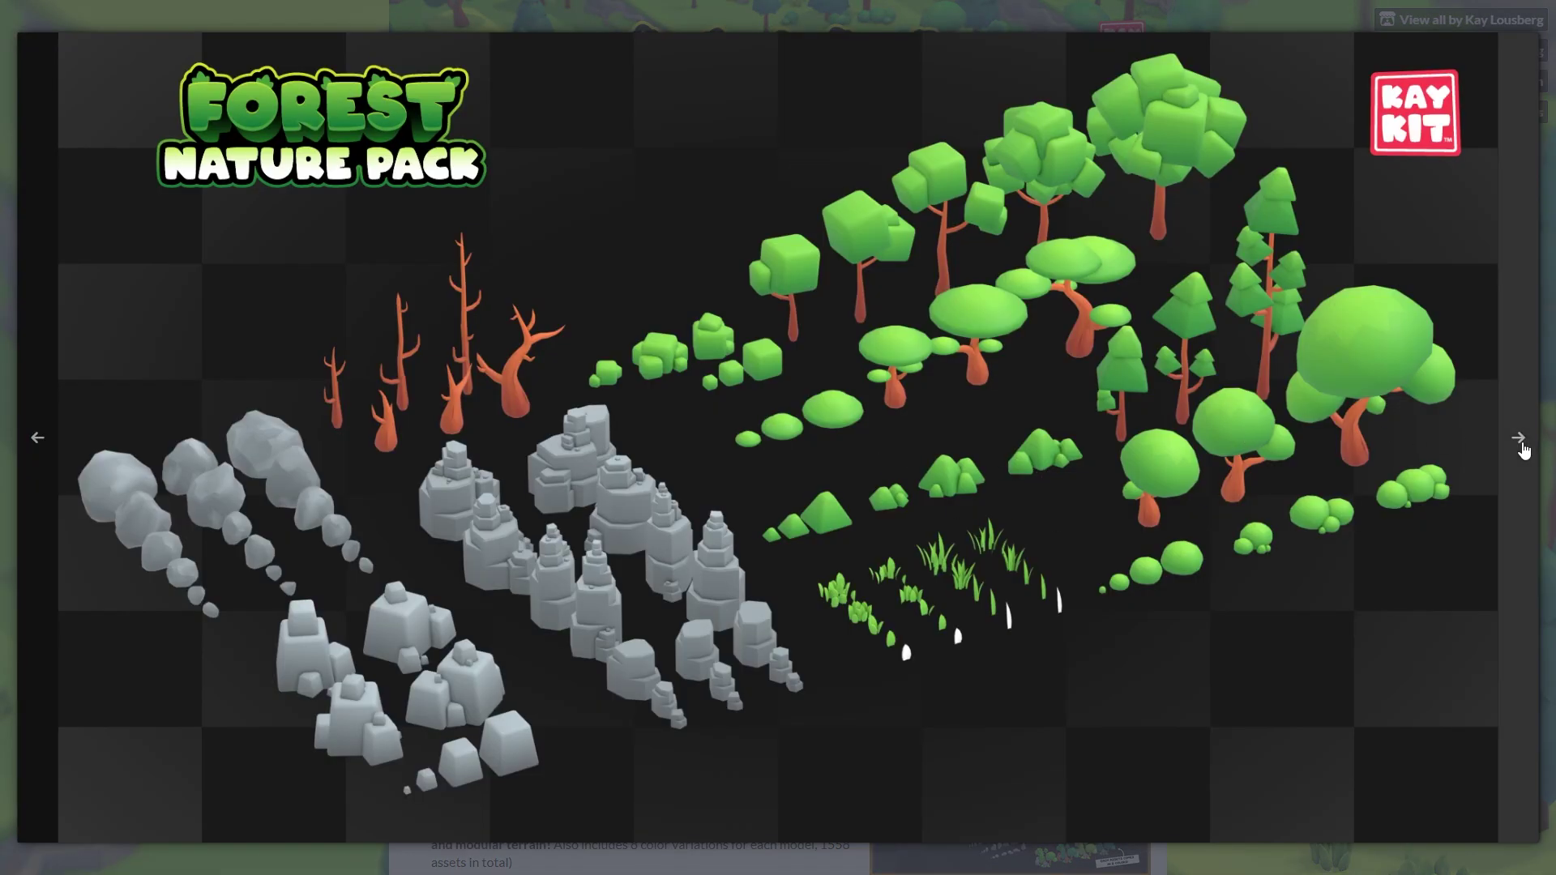
left_click(1521, 446)
left_click(1522, 448)
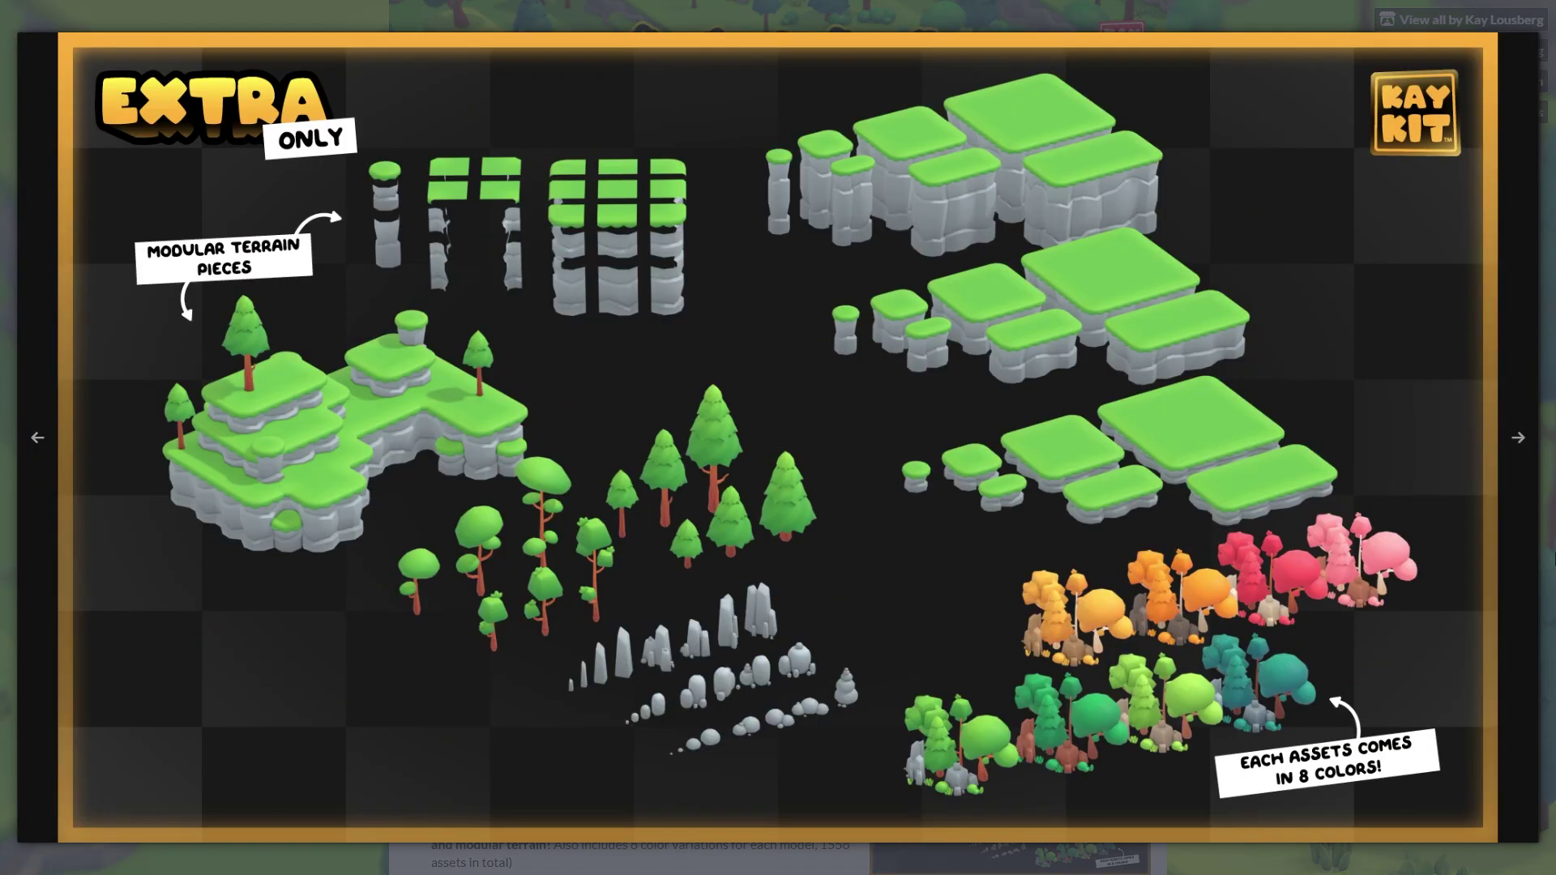
left_click(1544, 511)
Read the Forest Nature Pack's features and compare its Free, Extra and Source versions, highlighting the .Blend file mention.
scroll(1032, 535, "down", 10)
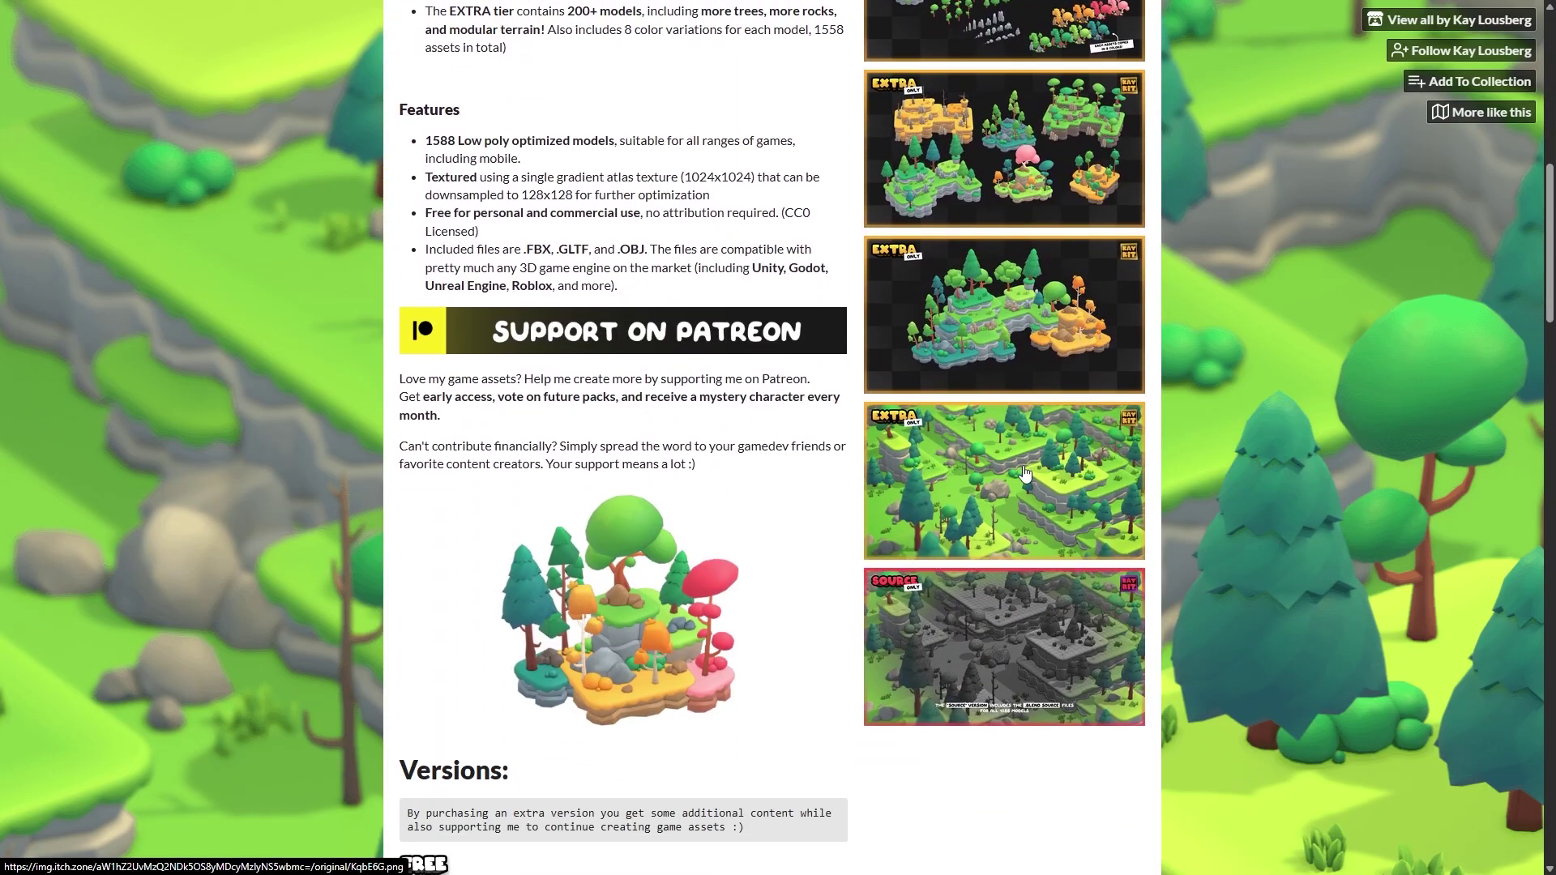
scroll(1032, 535, "down", 9)
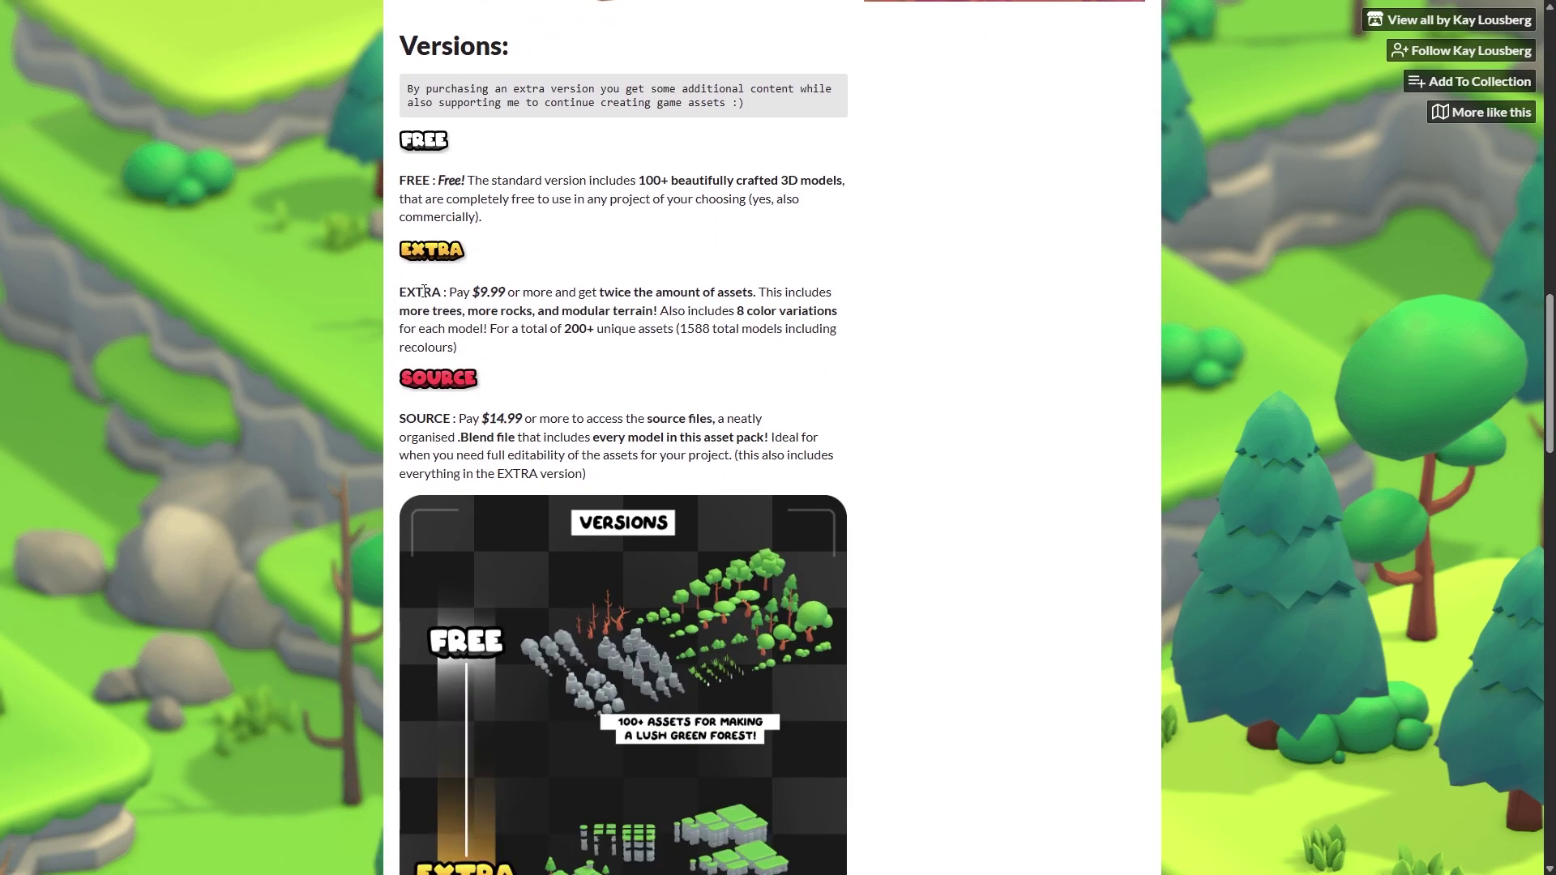
scroll(423, 290, "up", 1)
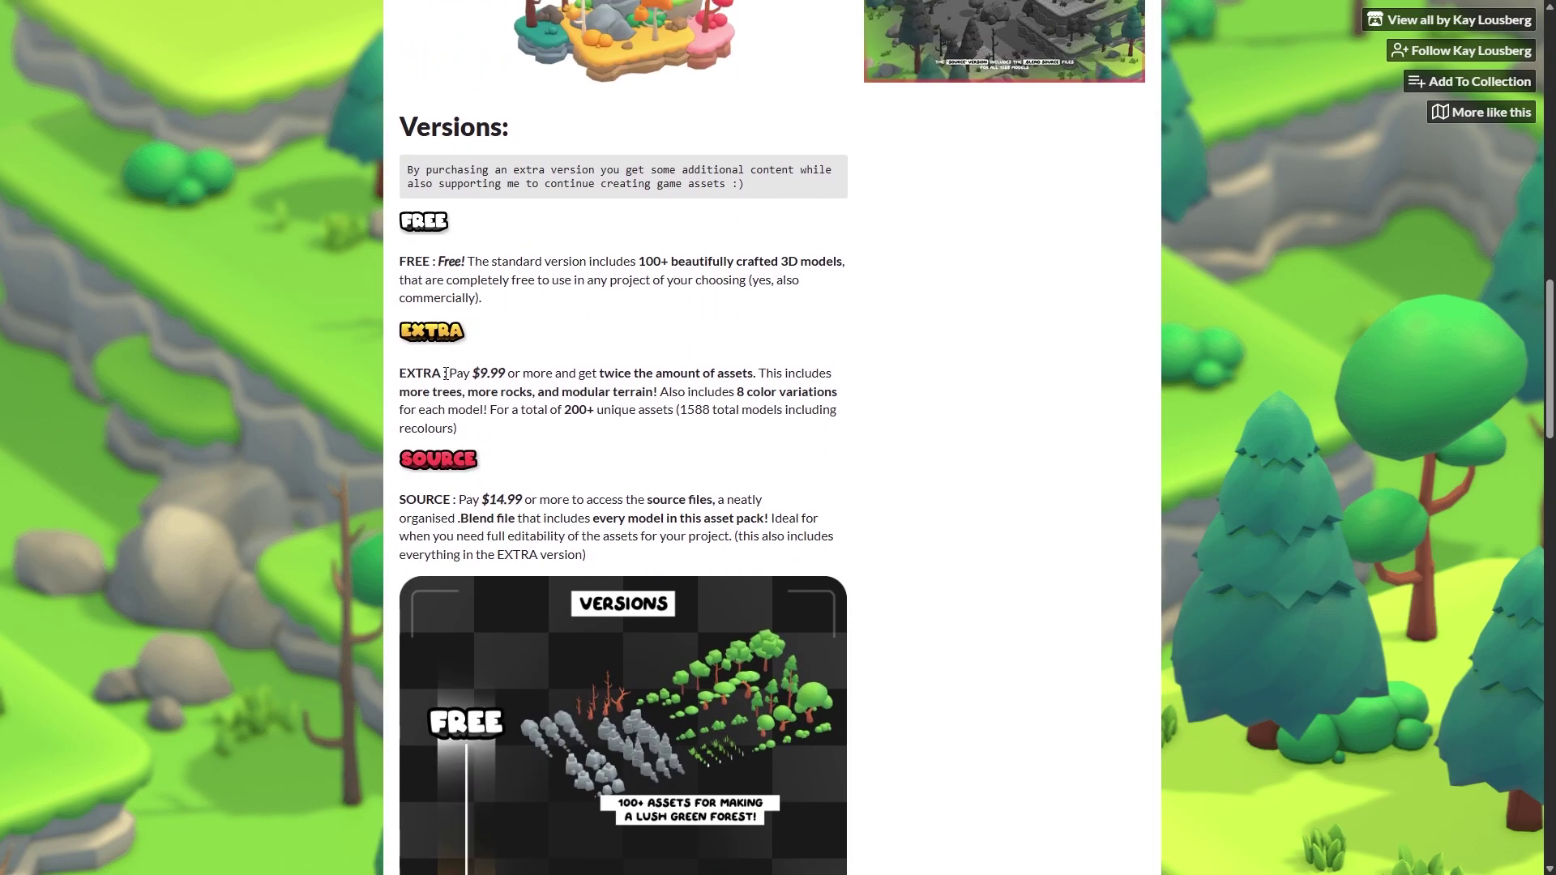
scroll(619, 393, "down", 6)
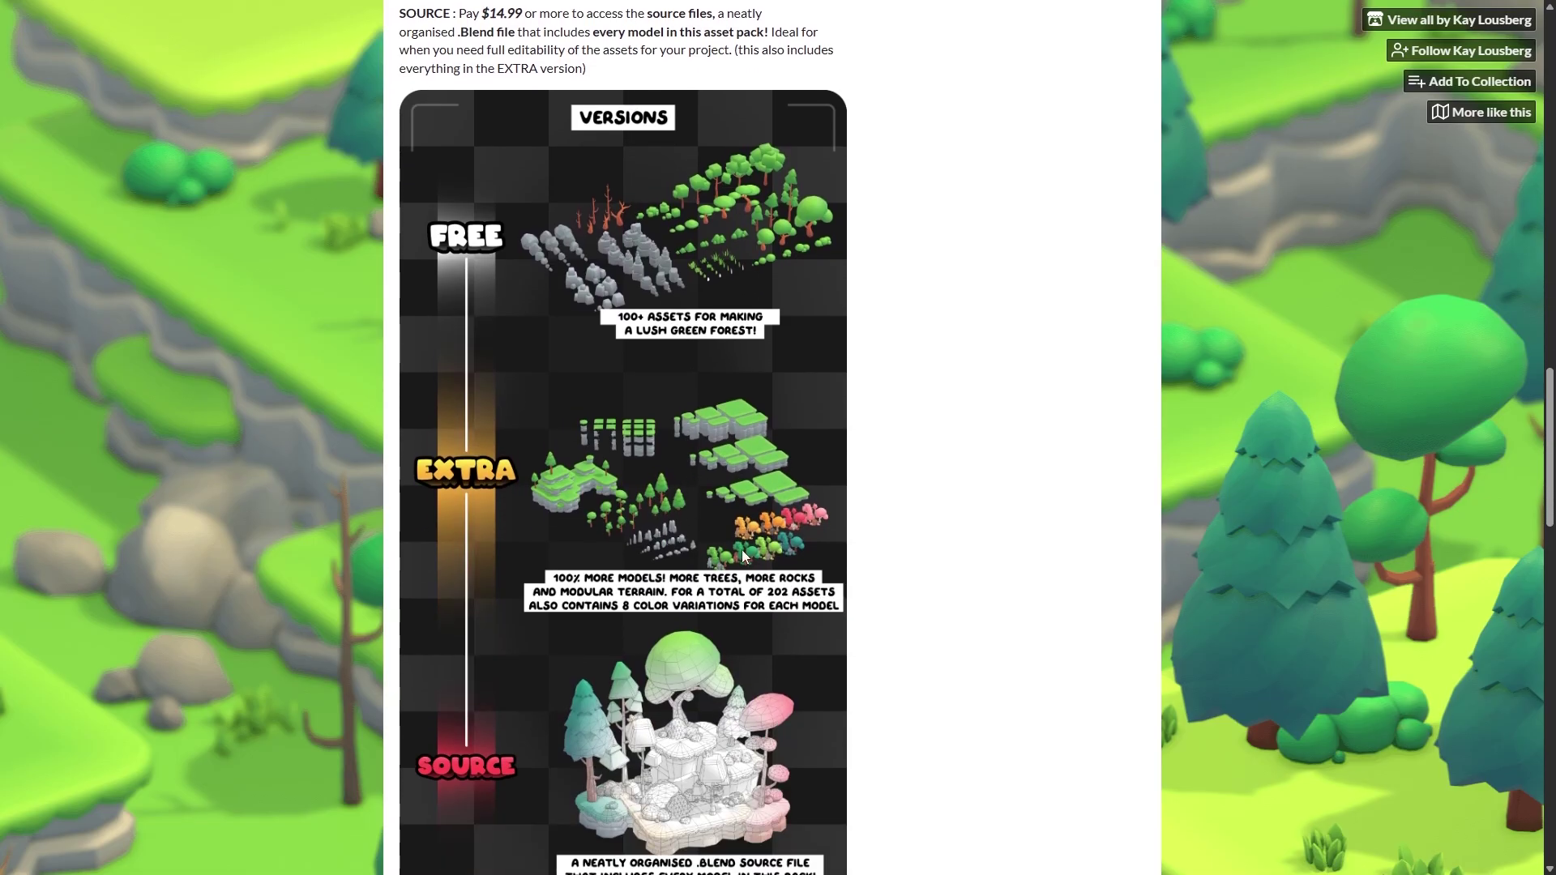
scroll(741, 550, "up", 4)
left_click_drag(460, 338, 548, 356)
left_click(648, 354)
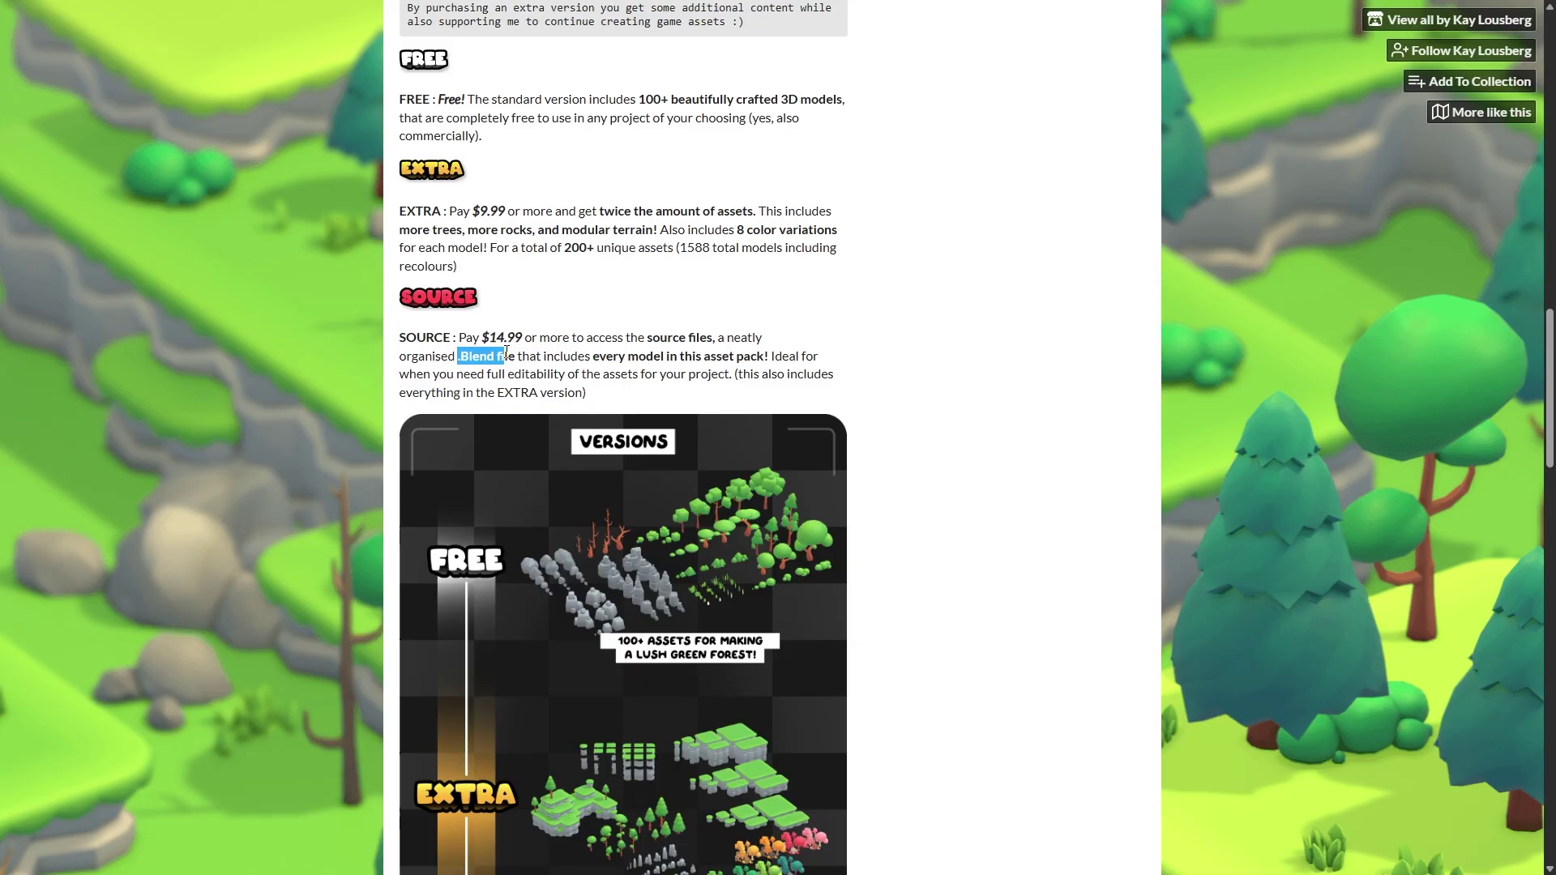
scroll(687, 607, "down", 6)
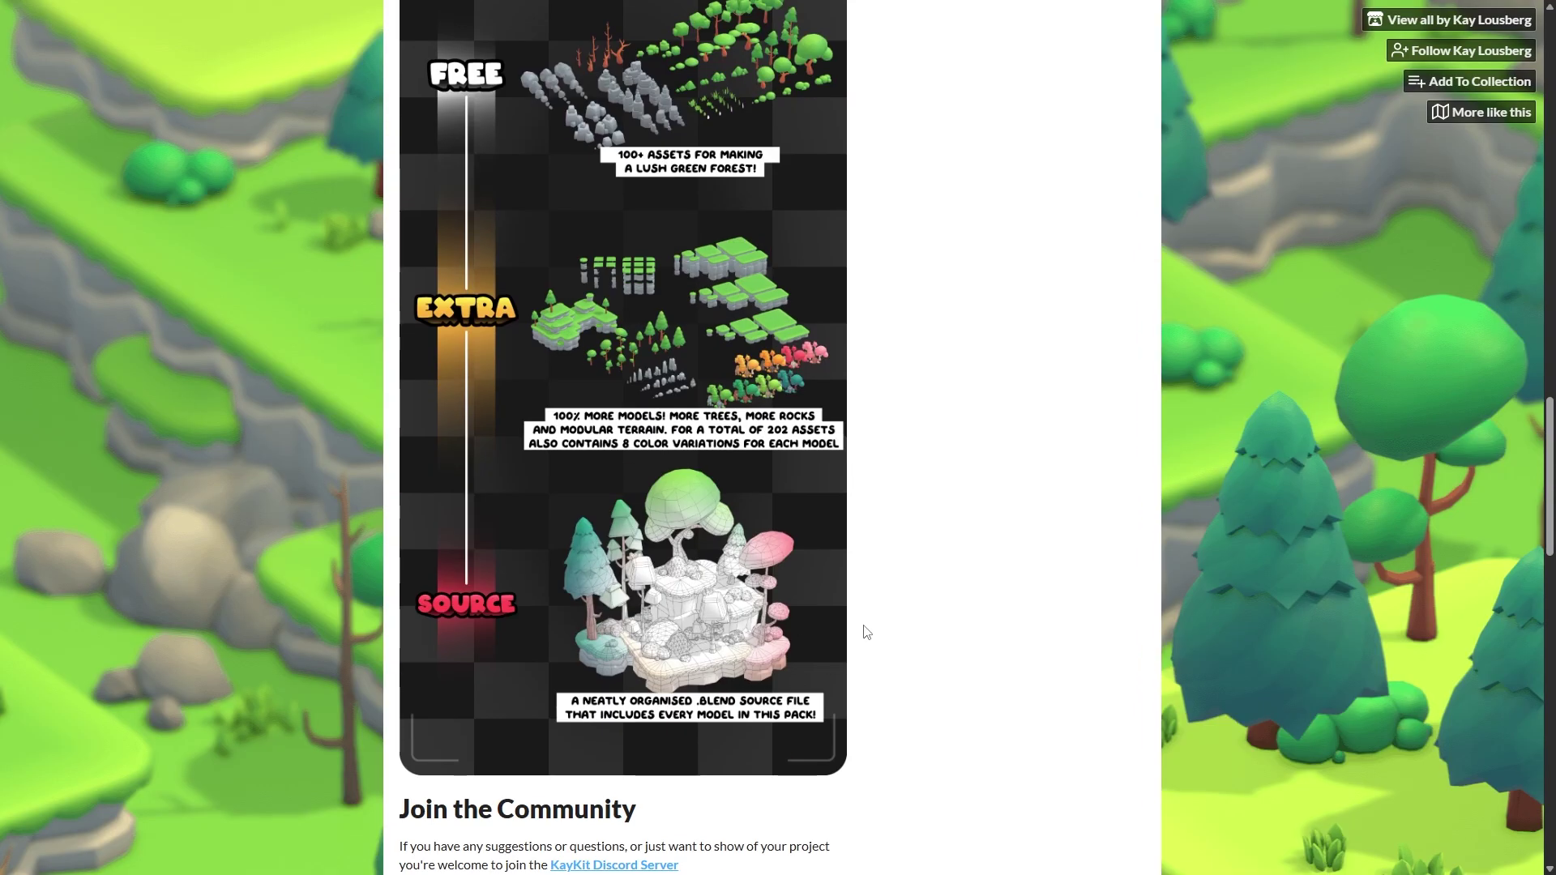
Return to the game assets tagged 3D and examine the most popular packs, including Voxel environment assets : Desert town.
key("alt+Left")
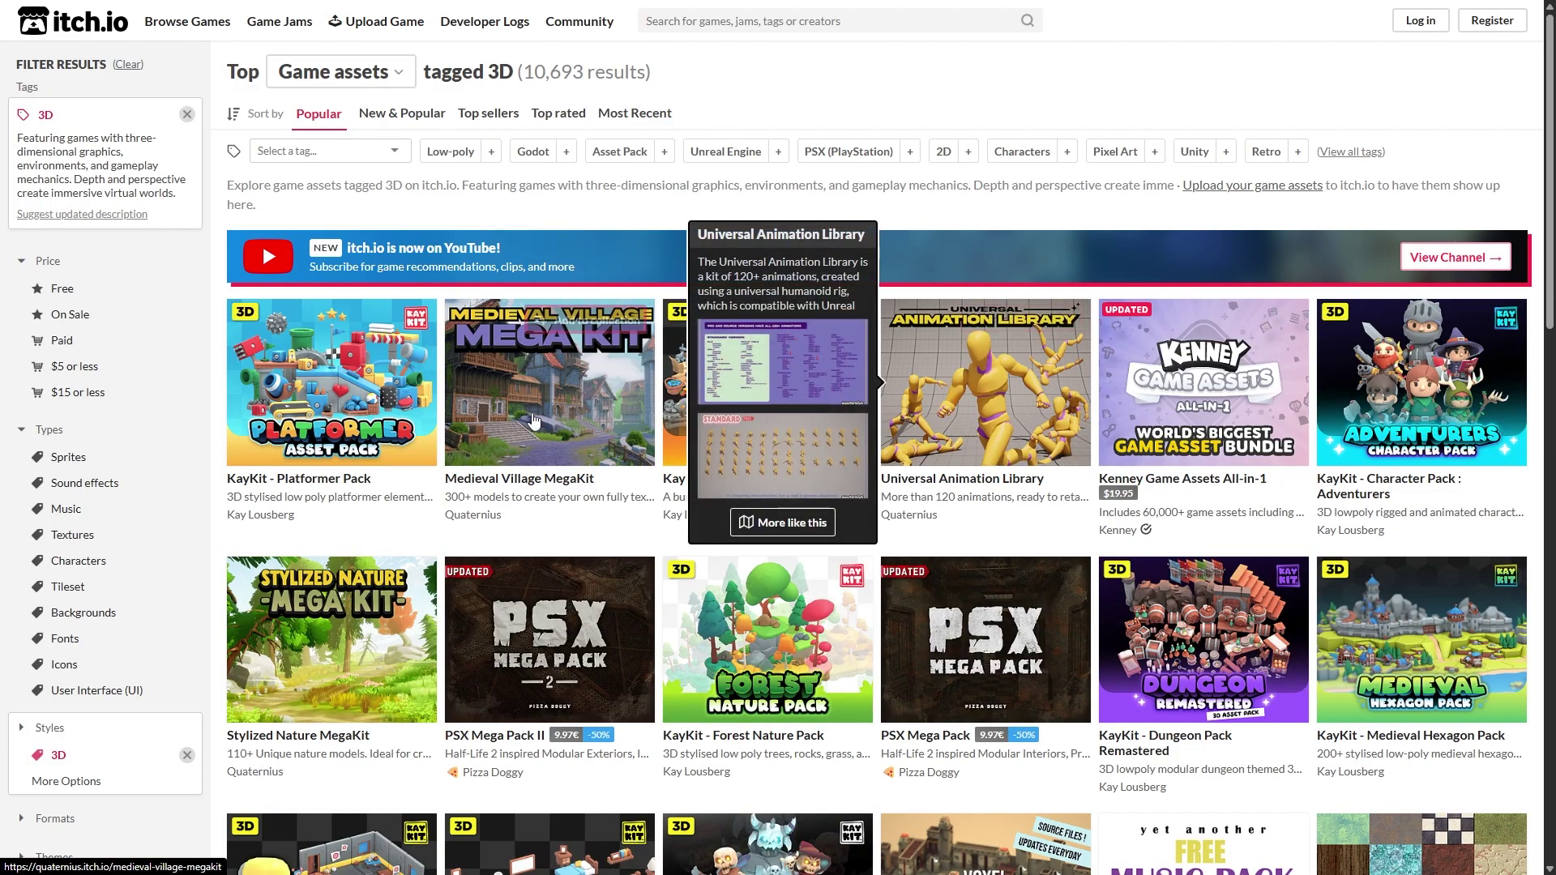
mouse_move(348, 414)
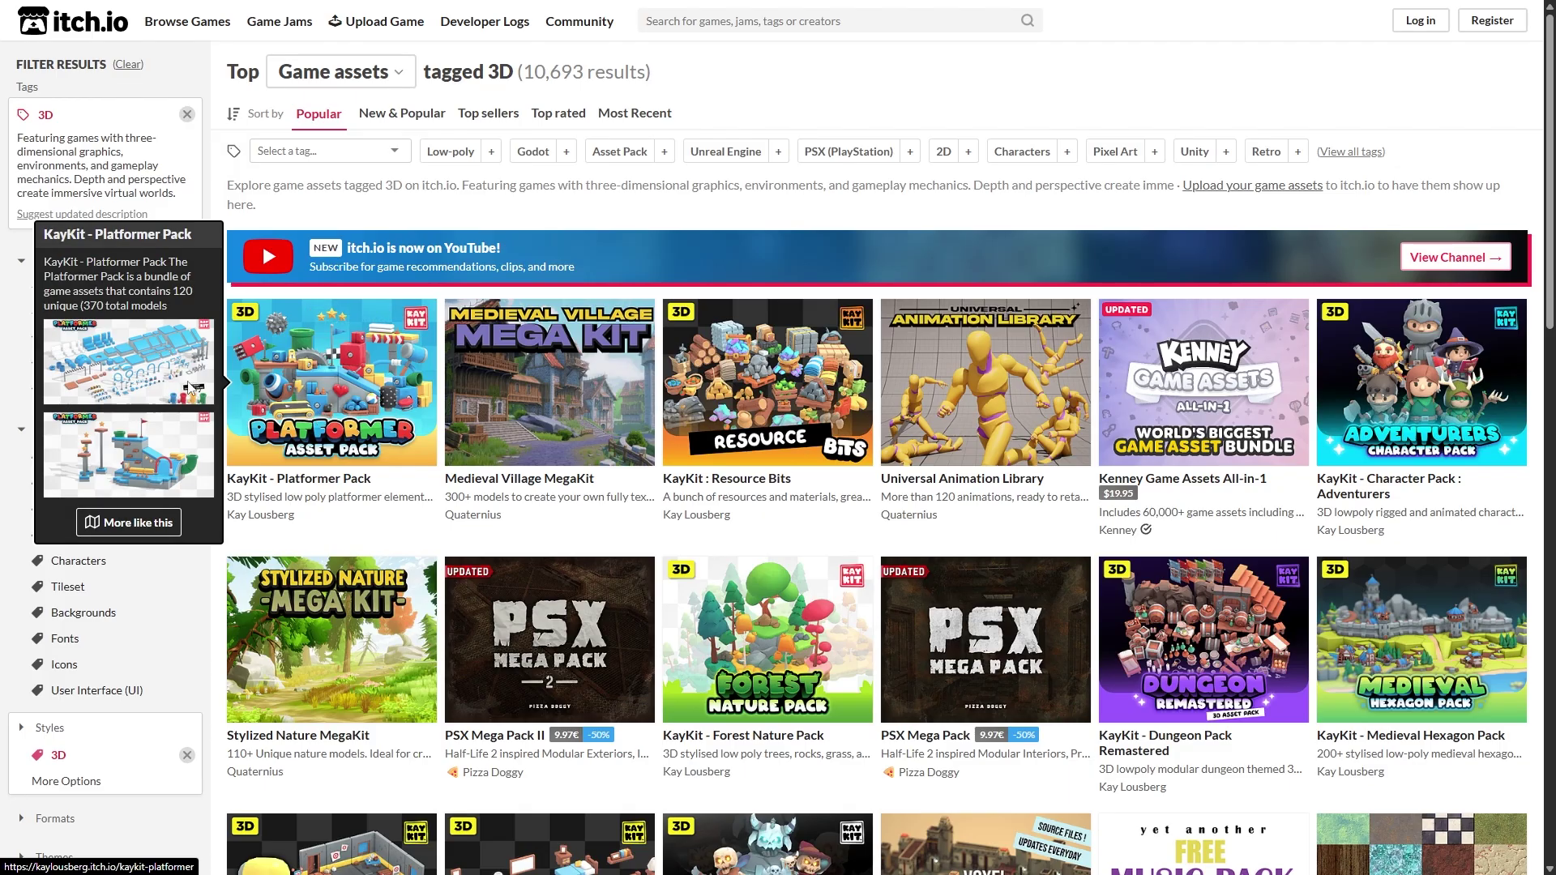
scroll(1245, 415, "down", 3)
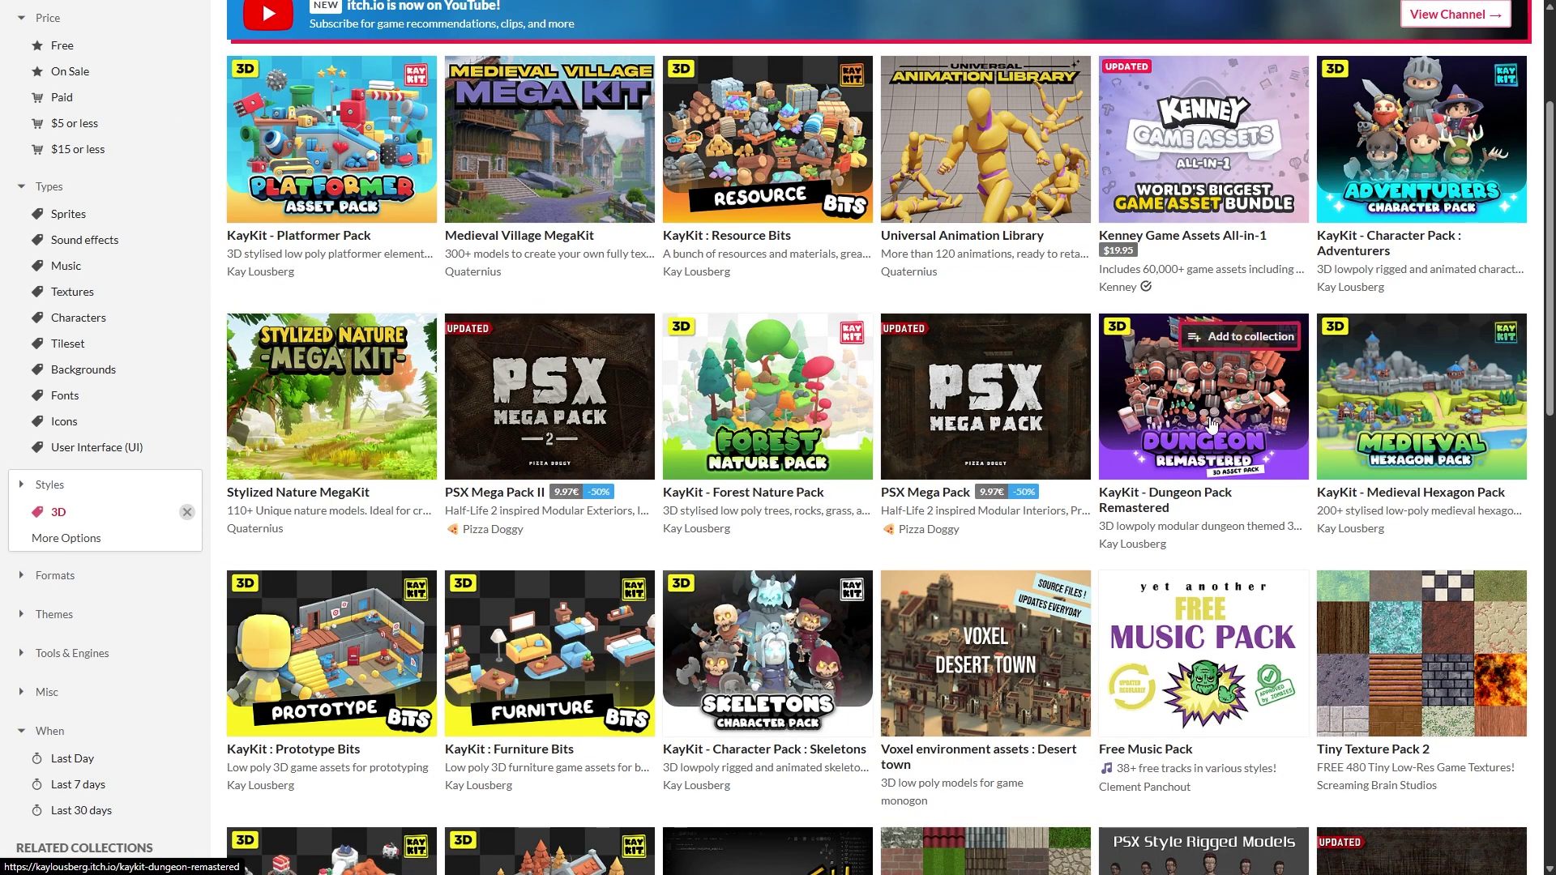
scroll(1210, 423, "down", 3)
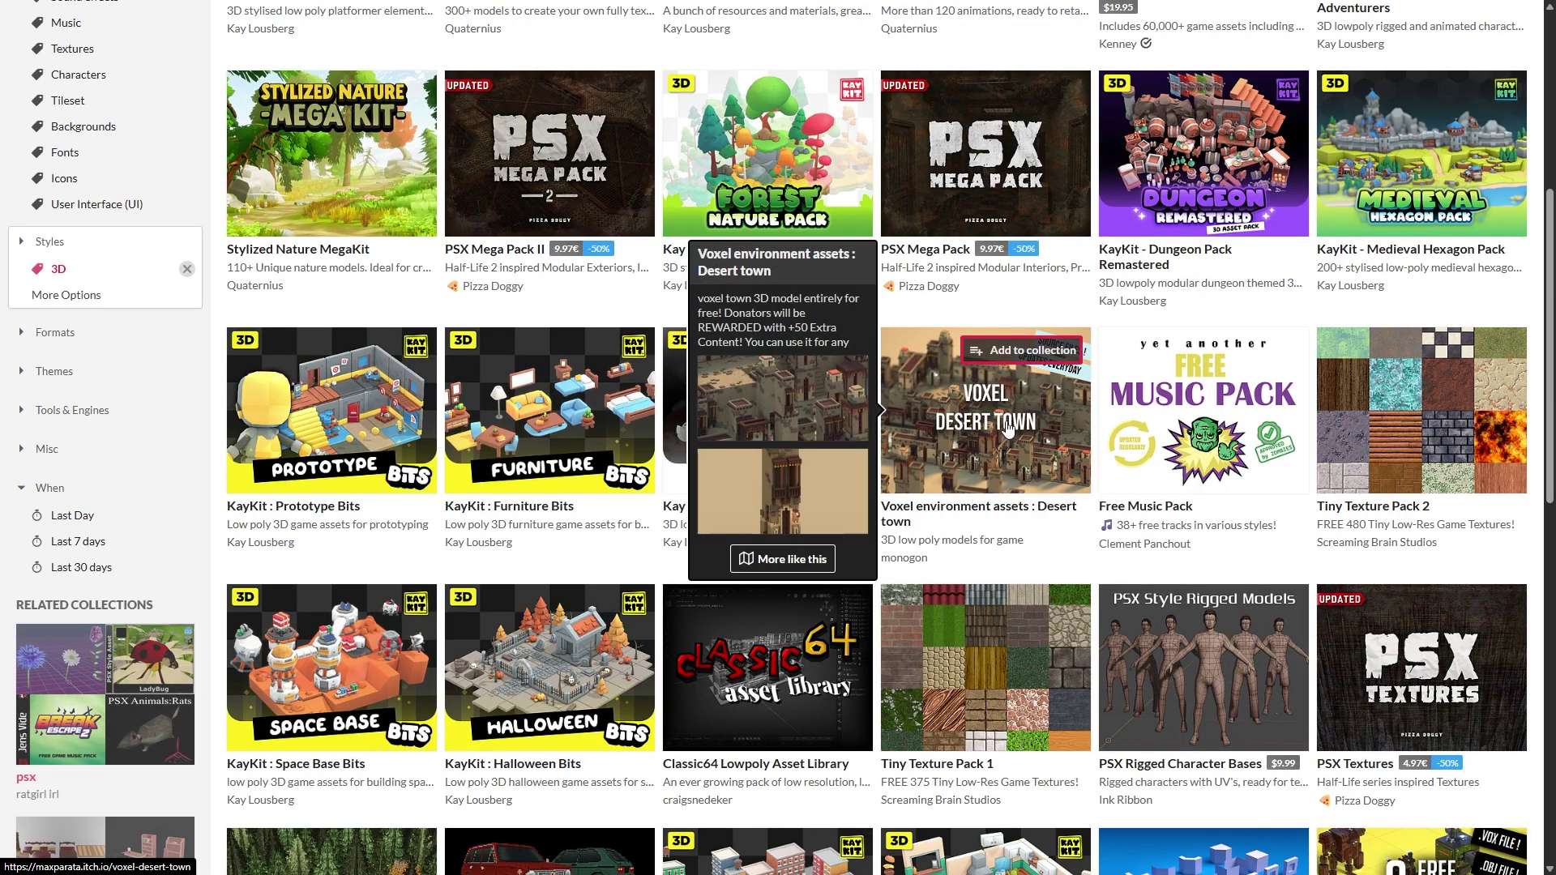
right_click(1005, 423)
left_click(1068, 443)
scroll(984, 462, "up", 1)
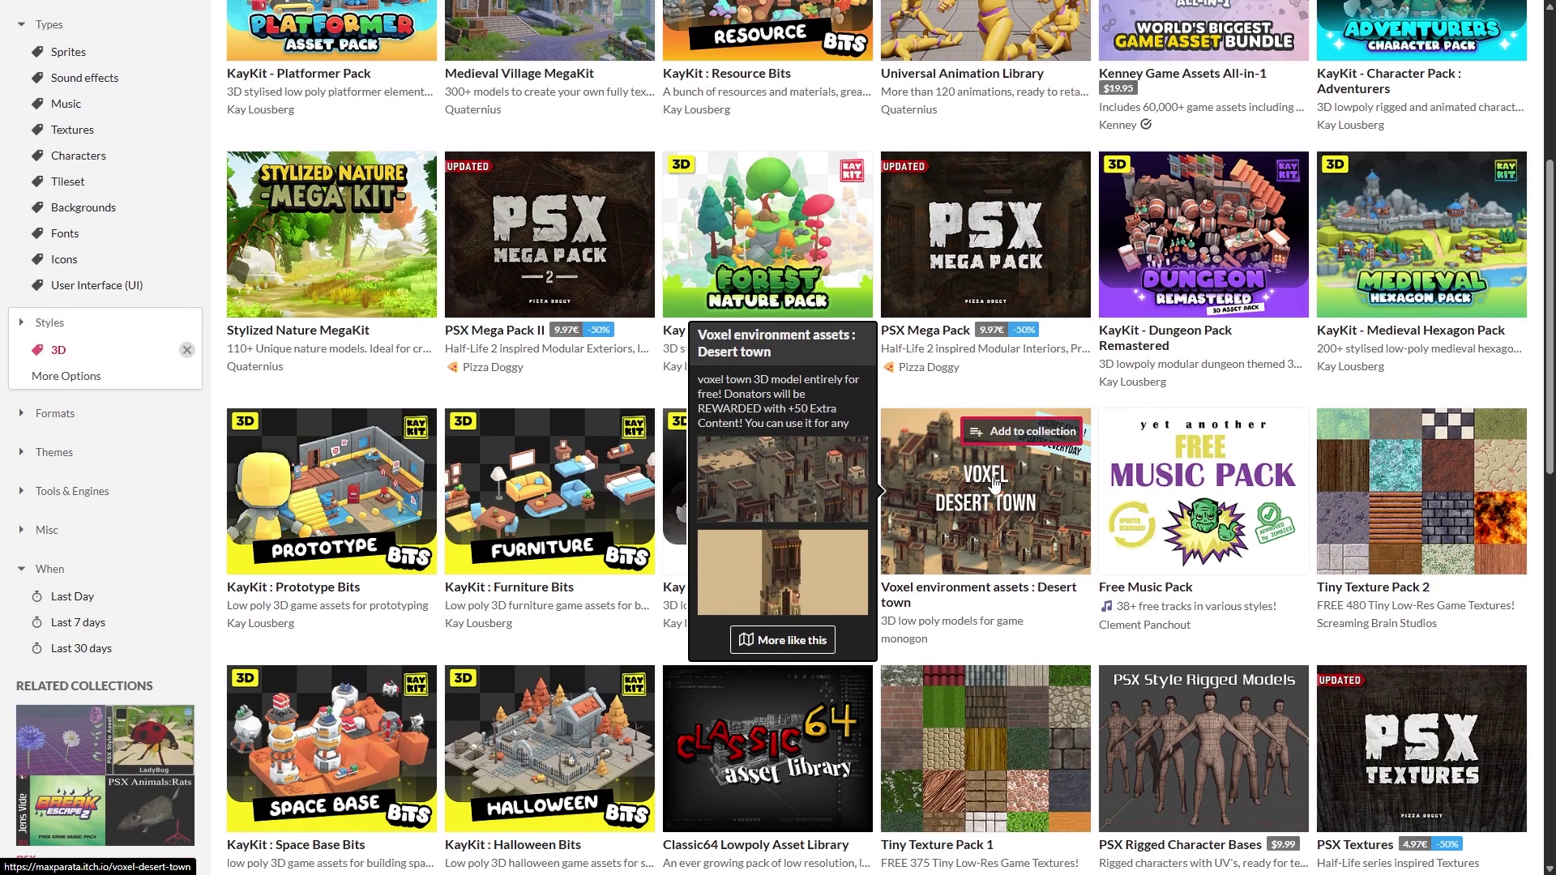
scroll(996, 483, "up", 1)
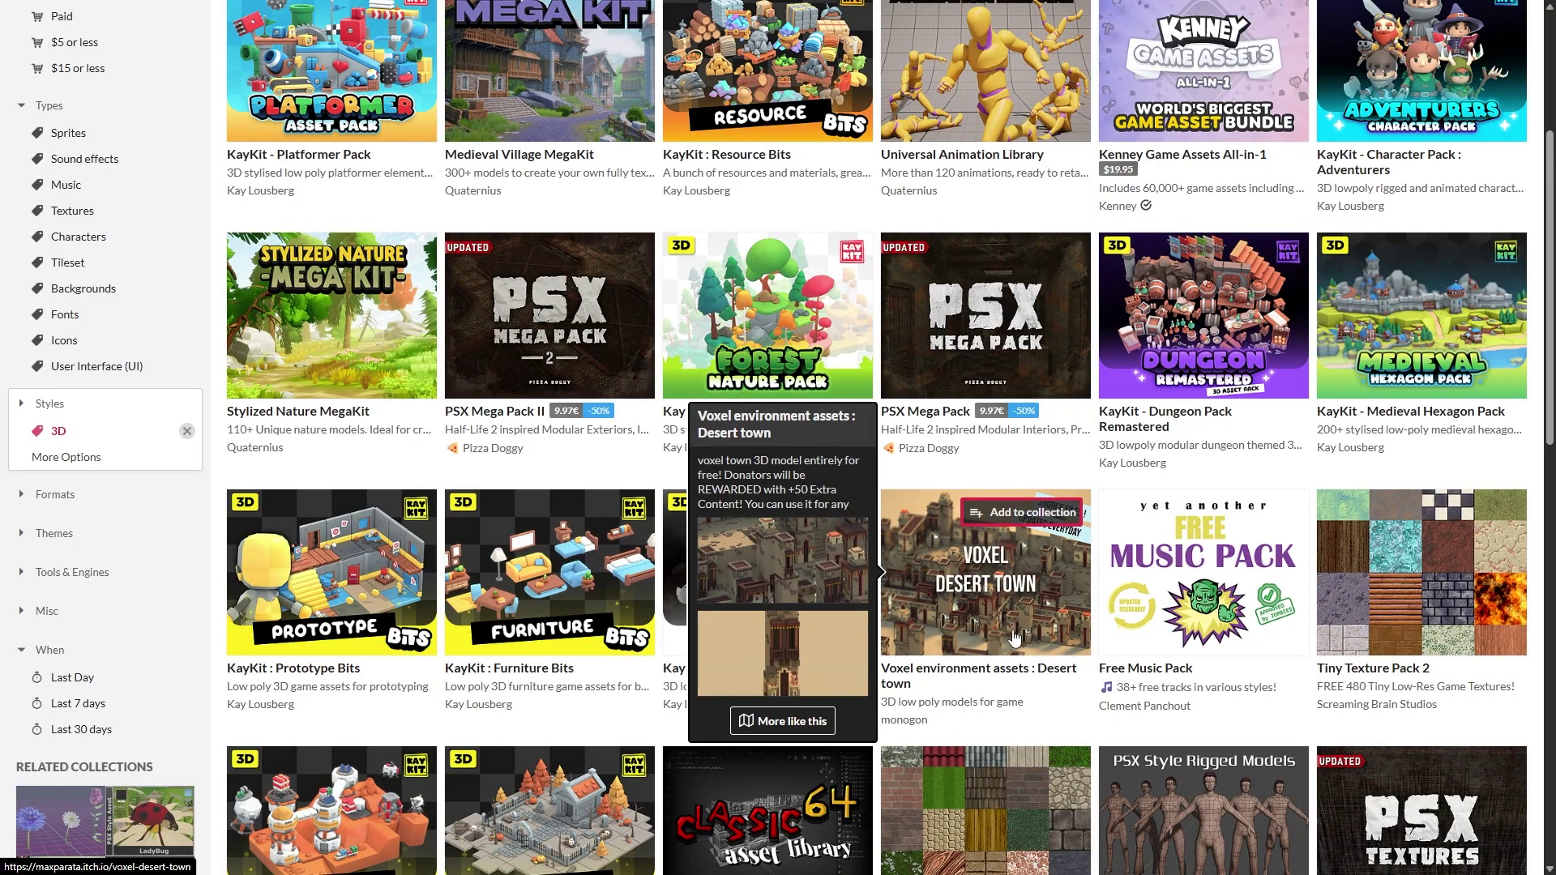
scroll(1022, 665, "up", 1)
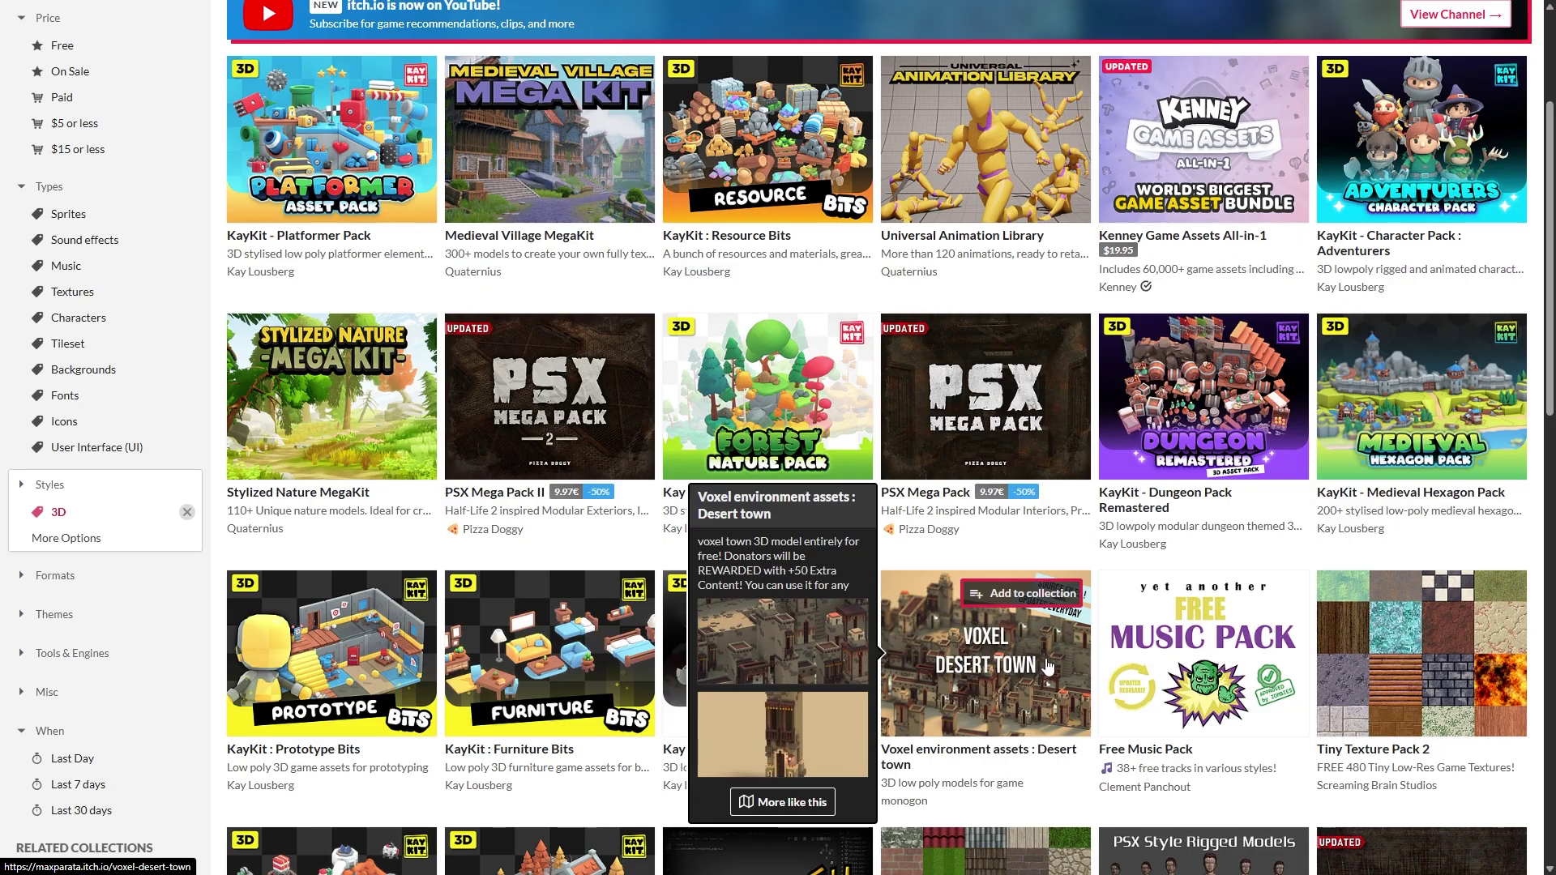
Examine the packs further down the 3D listing, from Space Base Bits and Restaurant Bits to Abandoned House.
scroll(1048, 667, "down", 7)
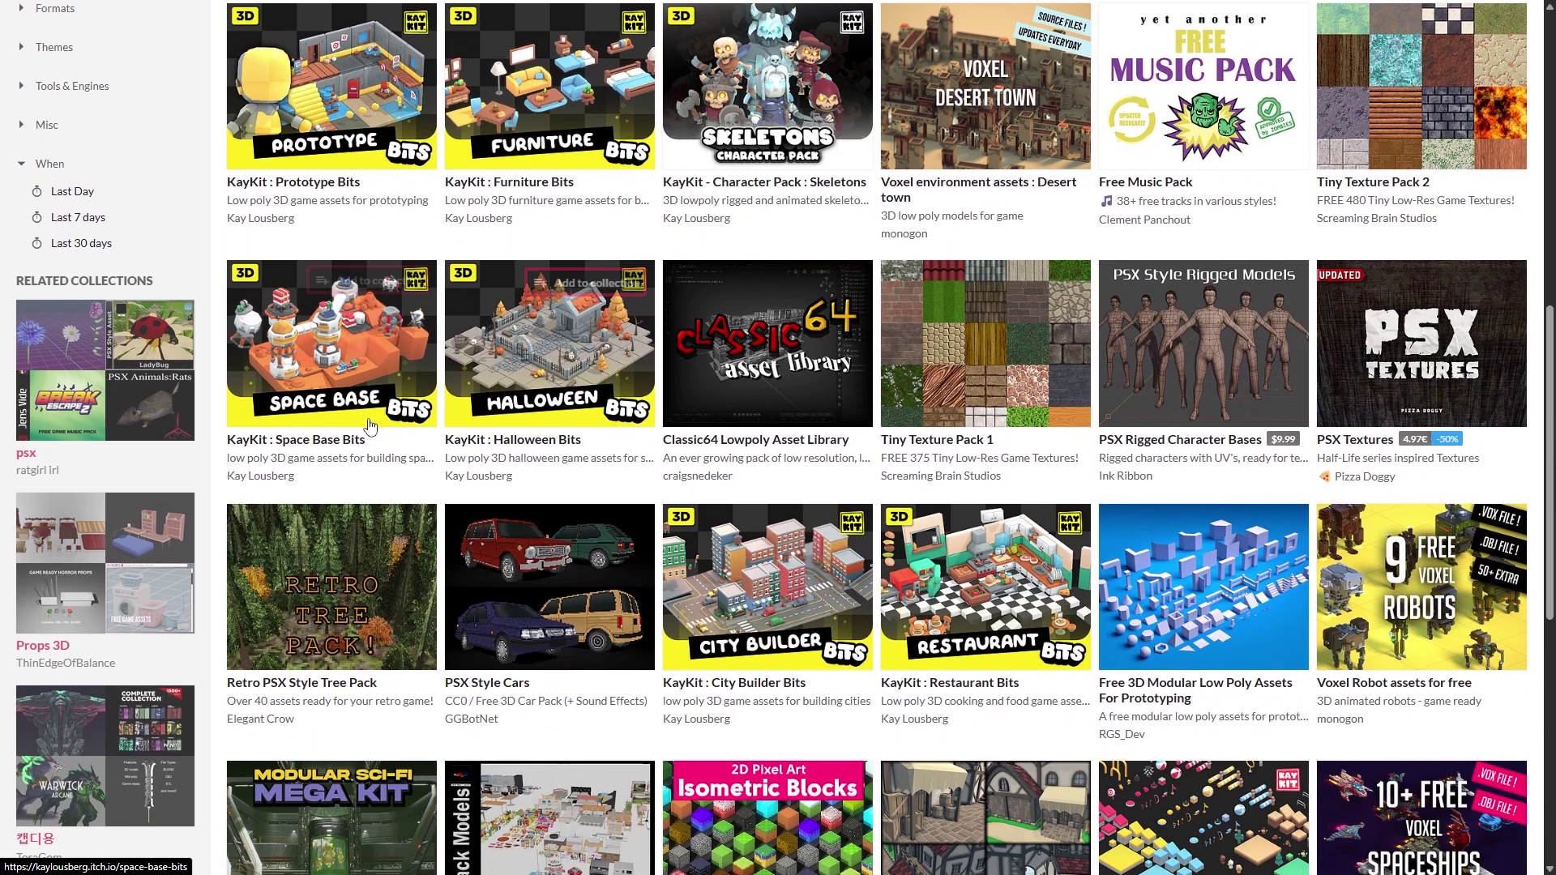
mouse_move(337, 388)
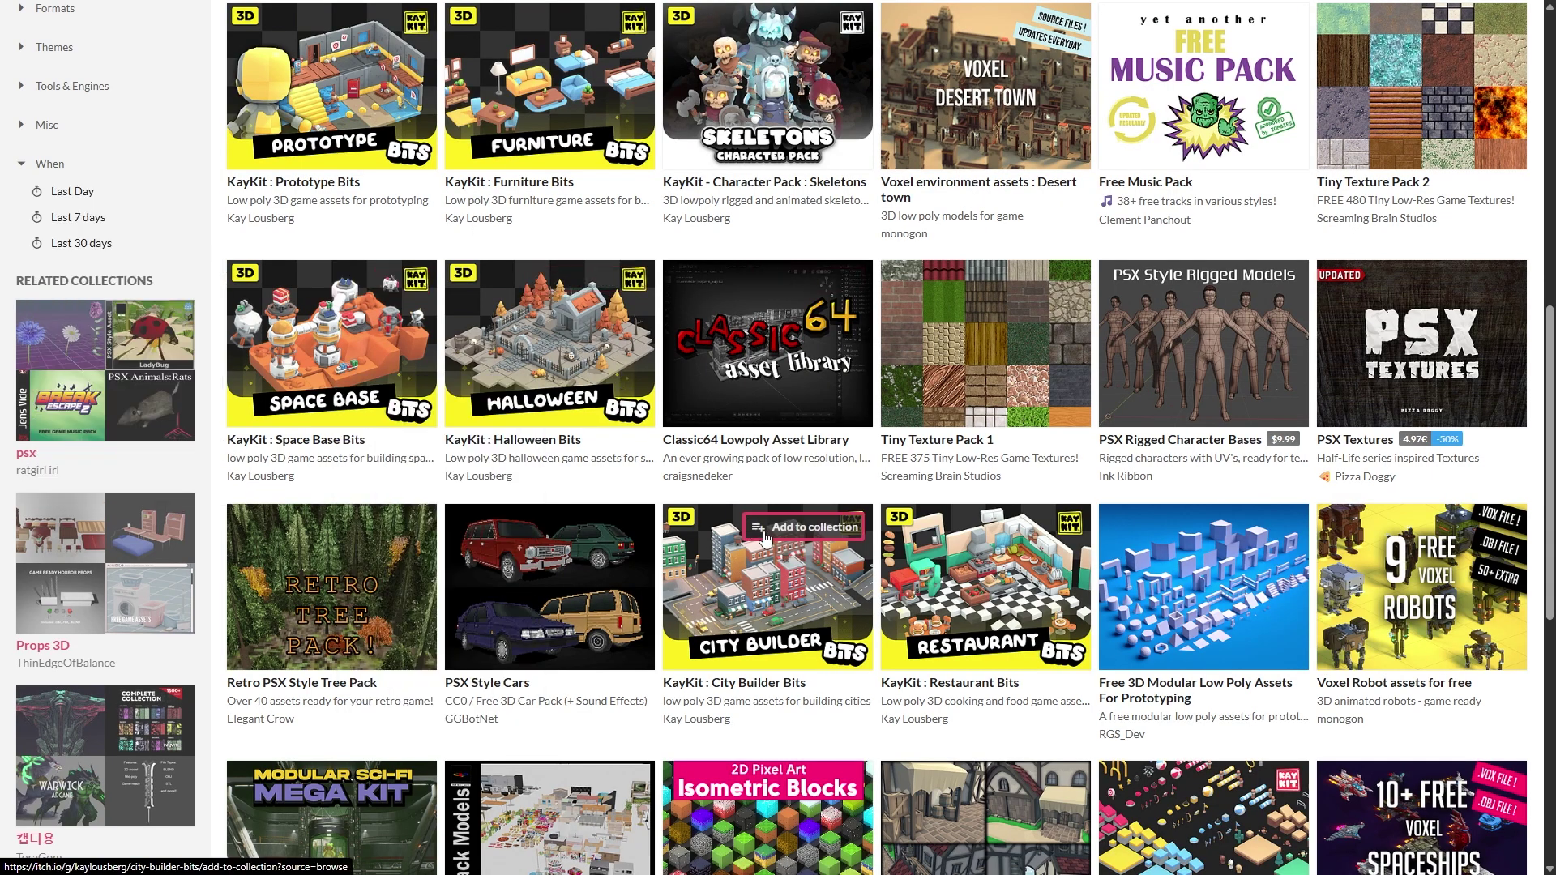
scroll(1029, 549, "down", 2)
scroll(1029, 550, "down", 1)
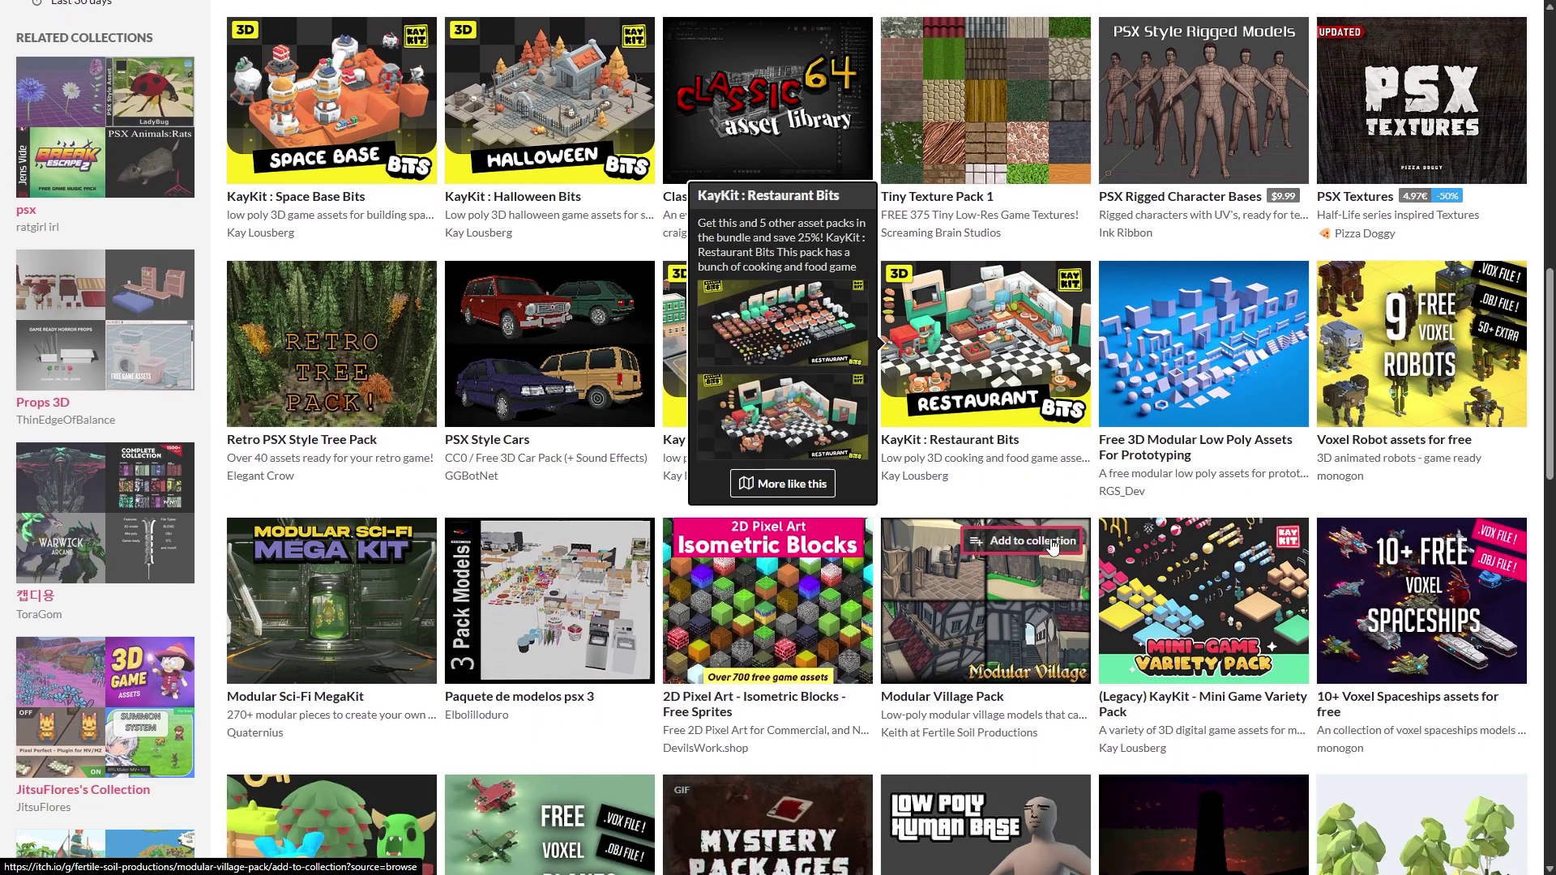
scroll(1205, 576, "down", 1)
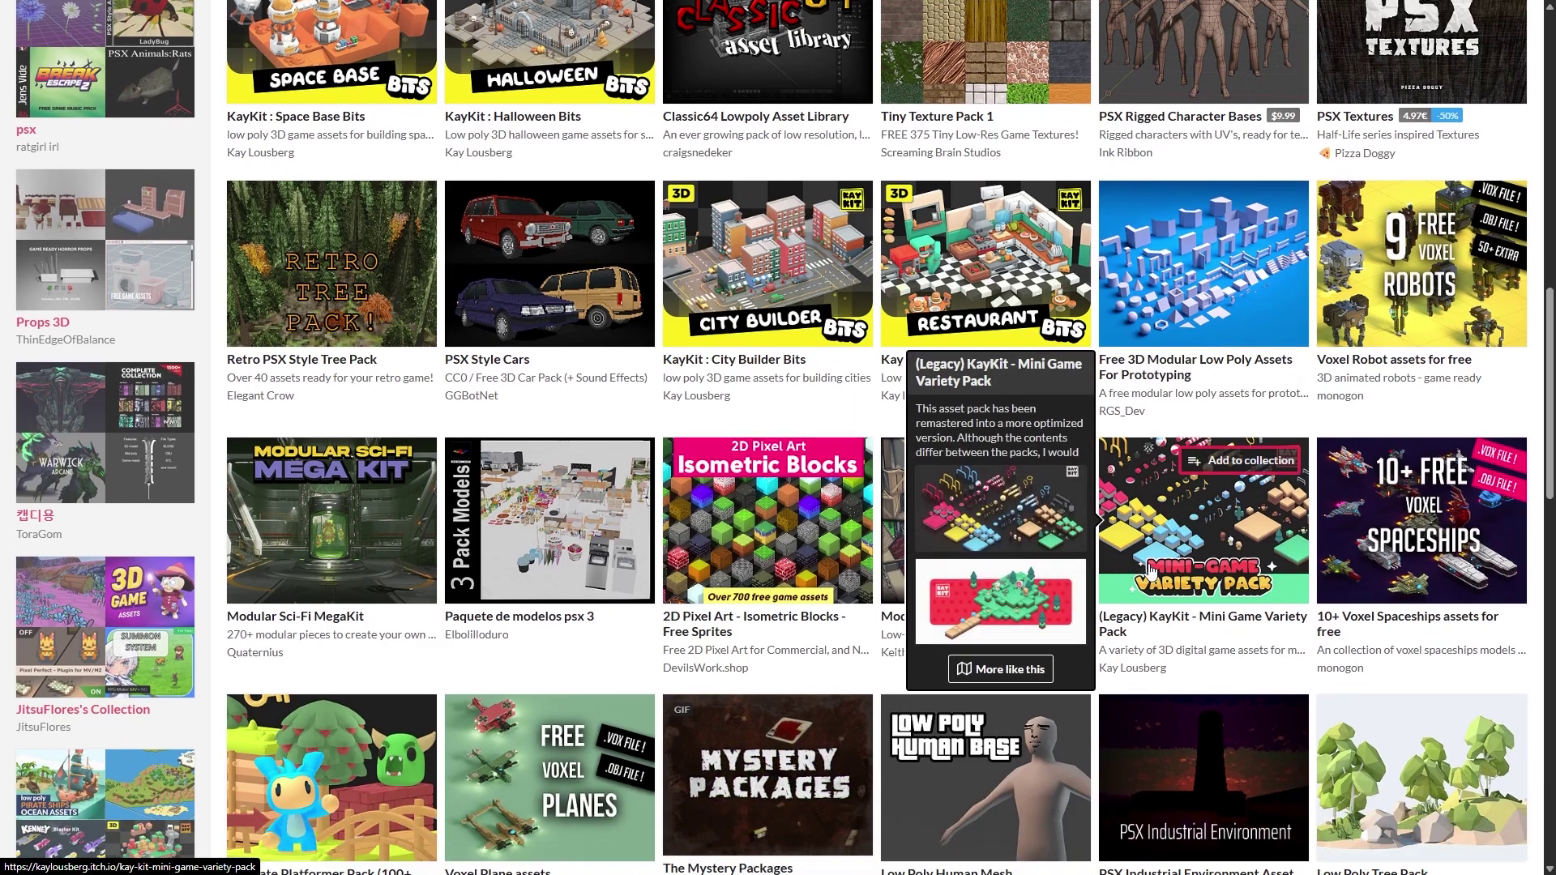
scroll(1205, 575, "up", 2)
scroll(401, 310, "down", 8)
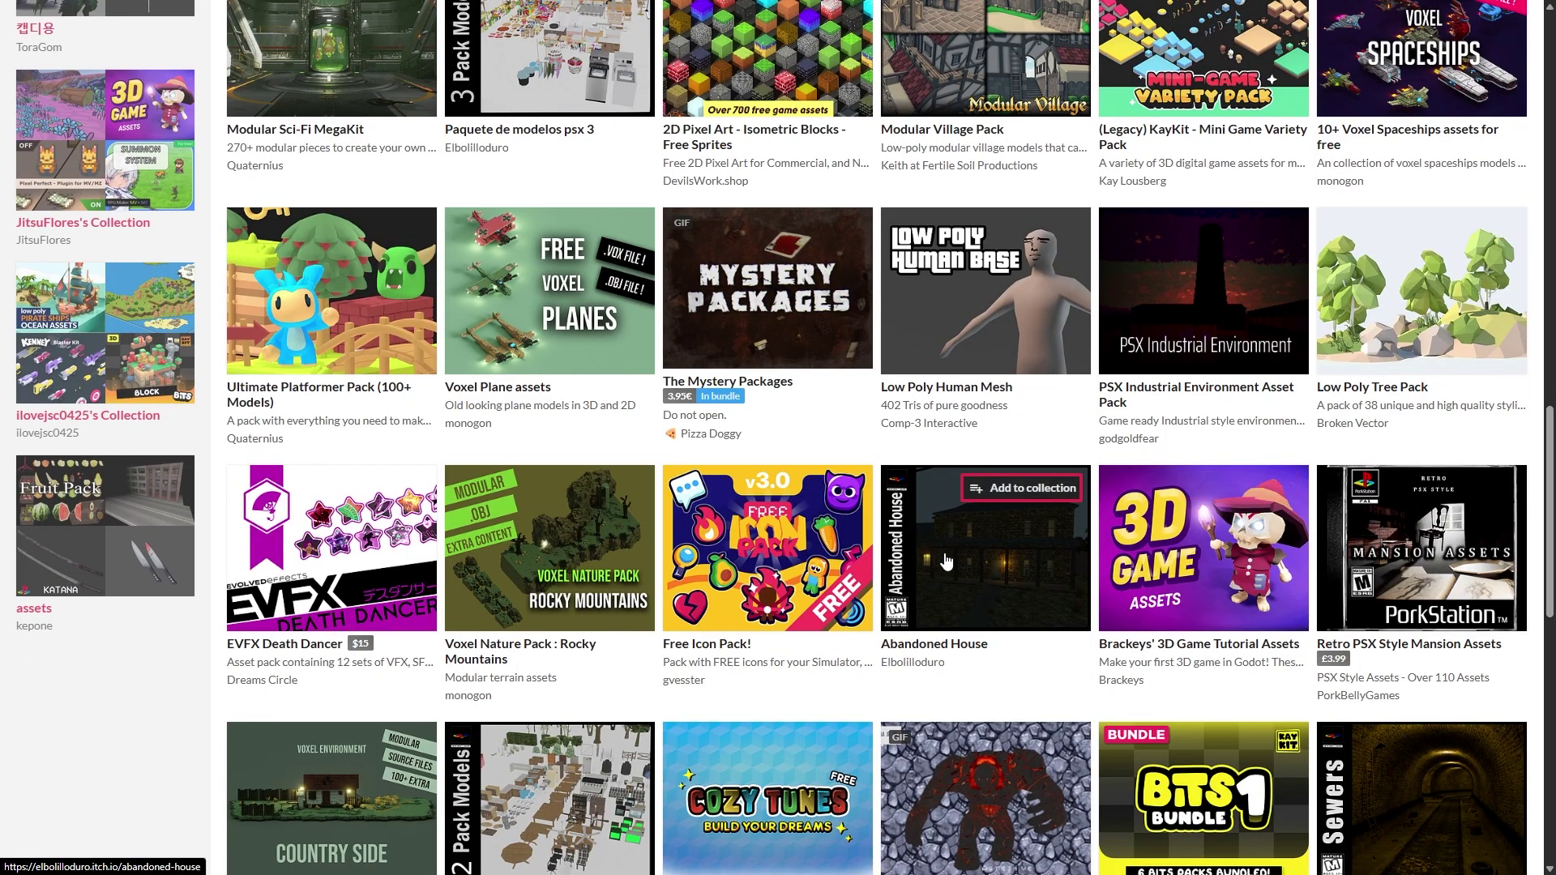
mouse_move(938, 572)
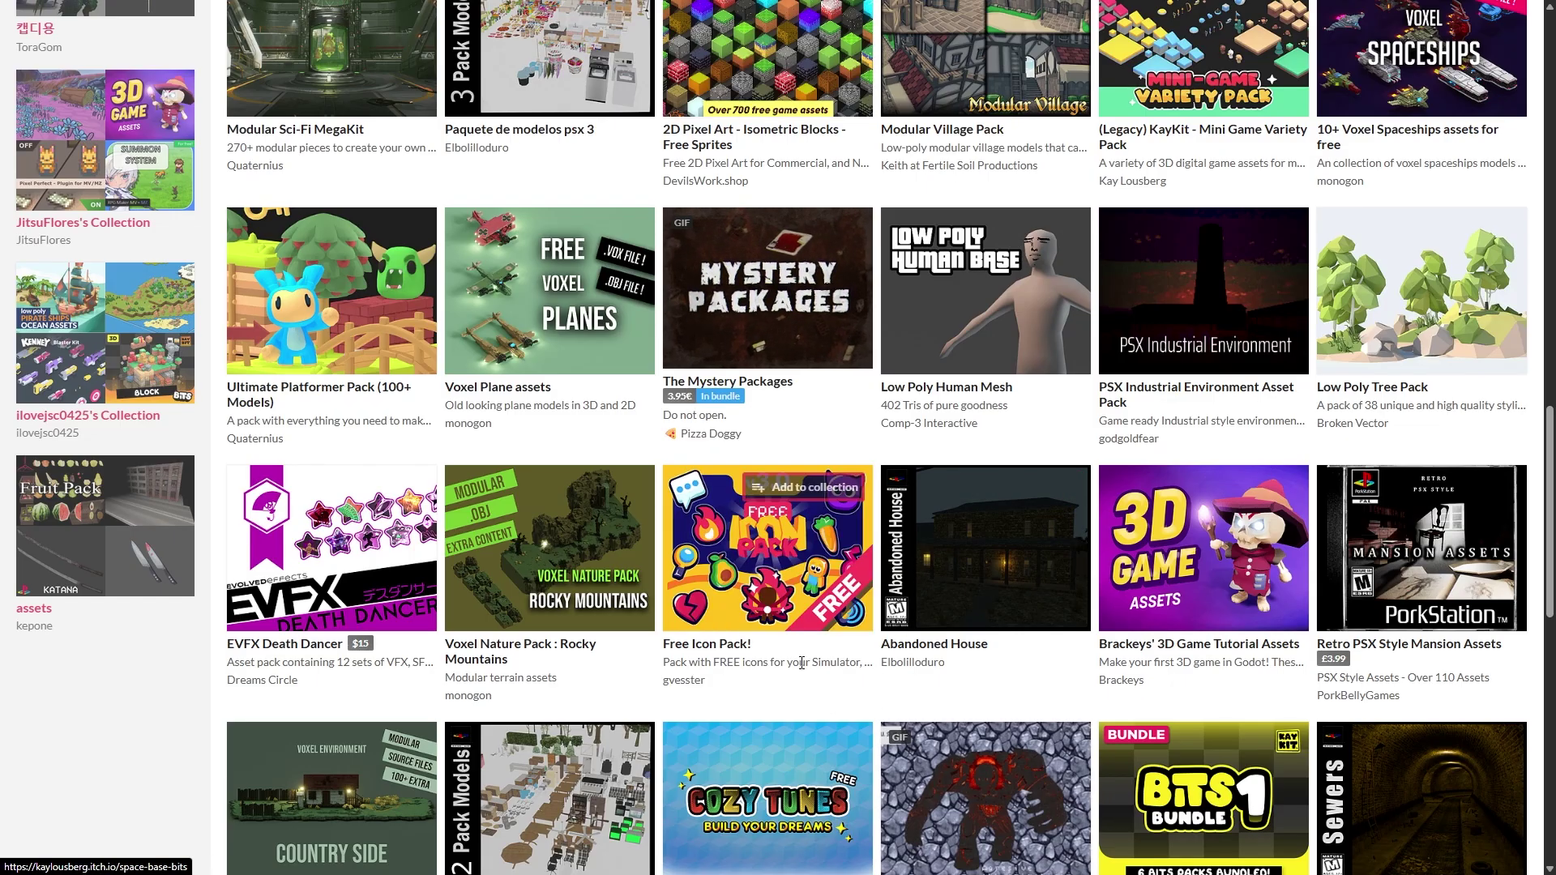
Browse further down the 3D asset listing and open the (Legacy) KayKit - Dungeon Pack.
scroll(854, 640, "down", 10)
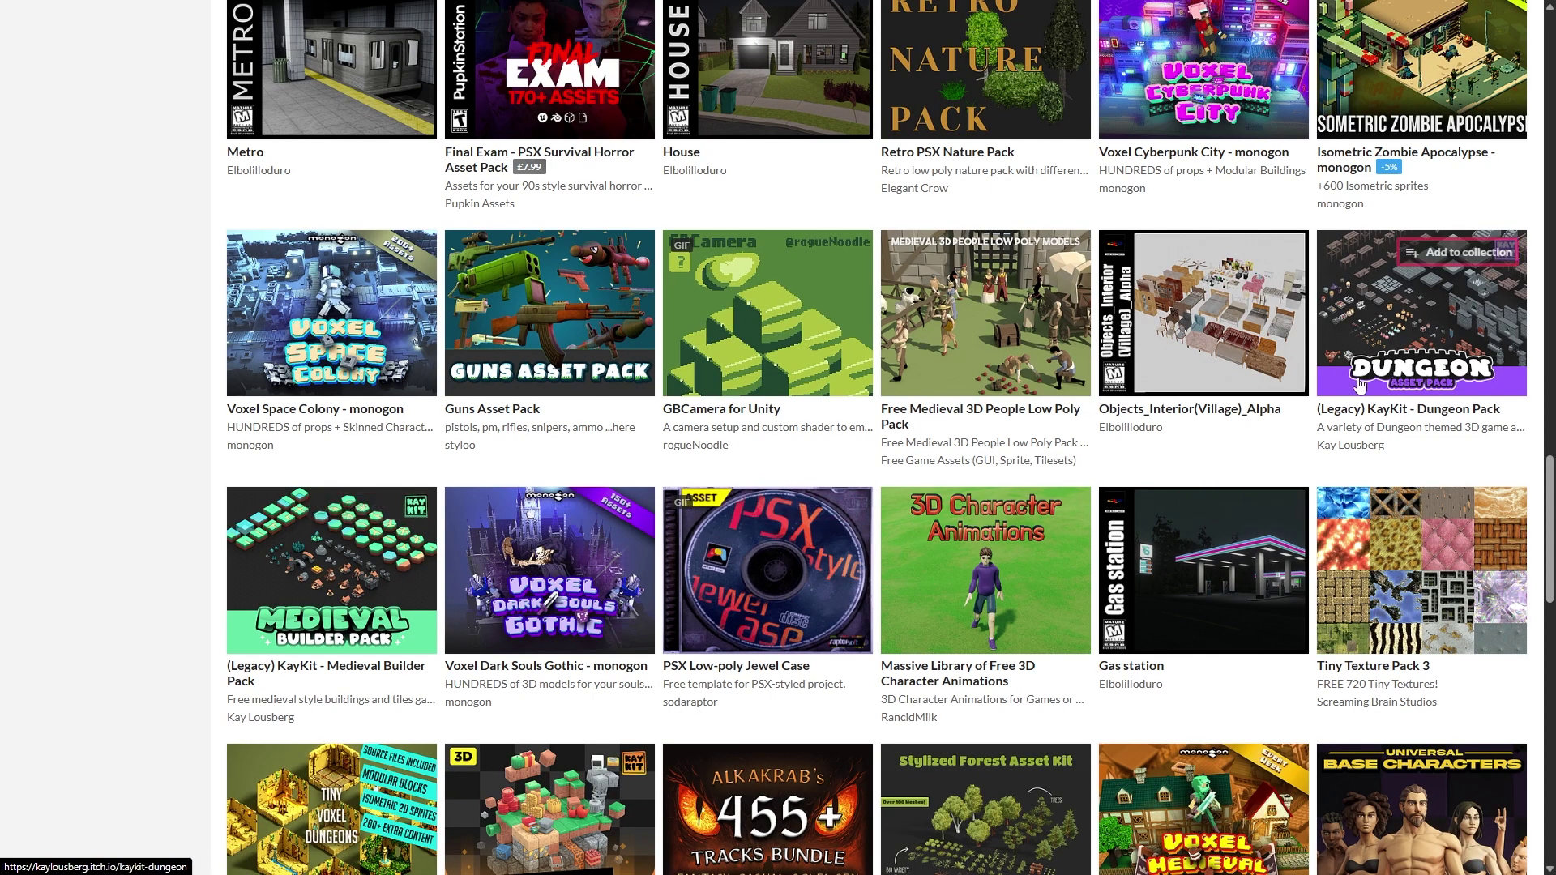
left_click(1419, 308)
left_click(992, 462)
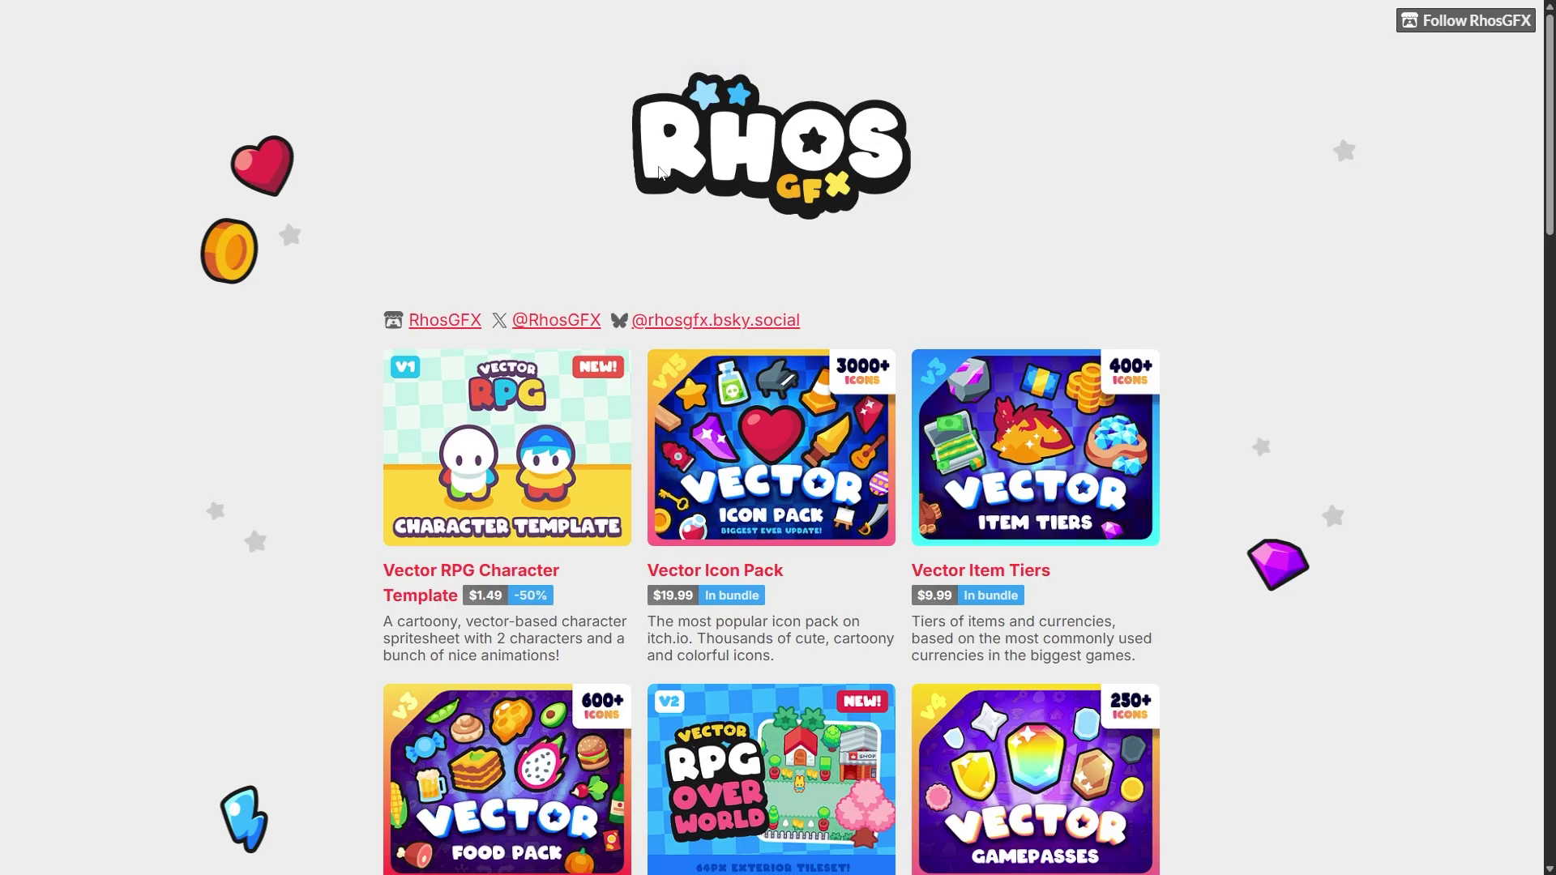
Look over RhosGFX's asset packs and open the Vector Icon Pack page down to its preview images.
scroll(883, 165, "down", 1)
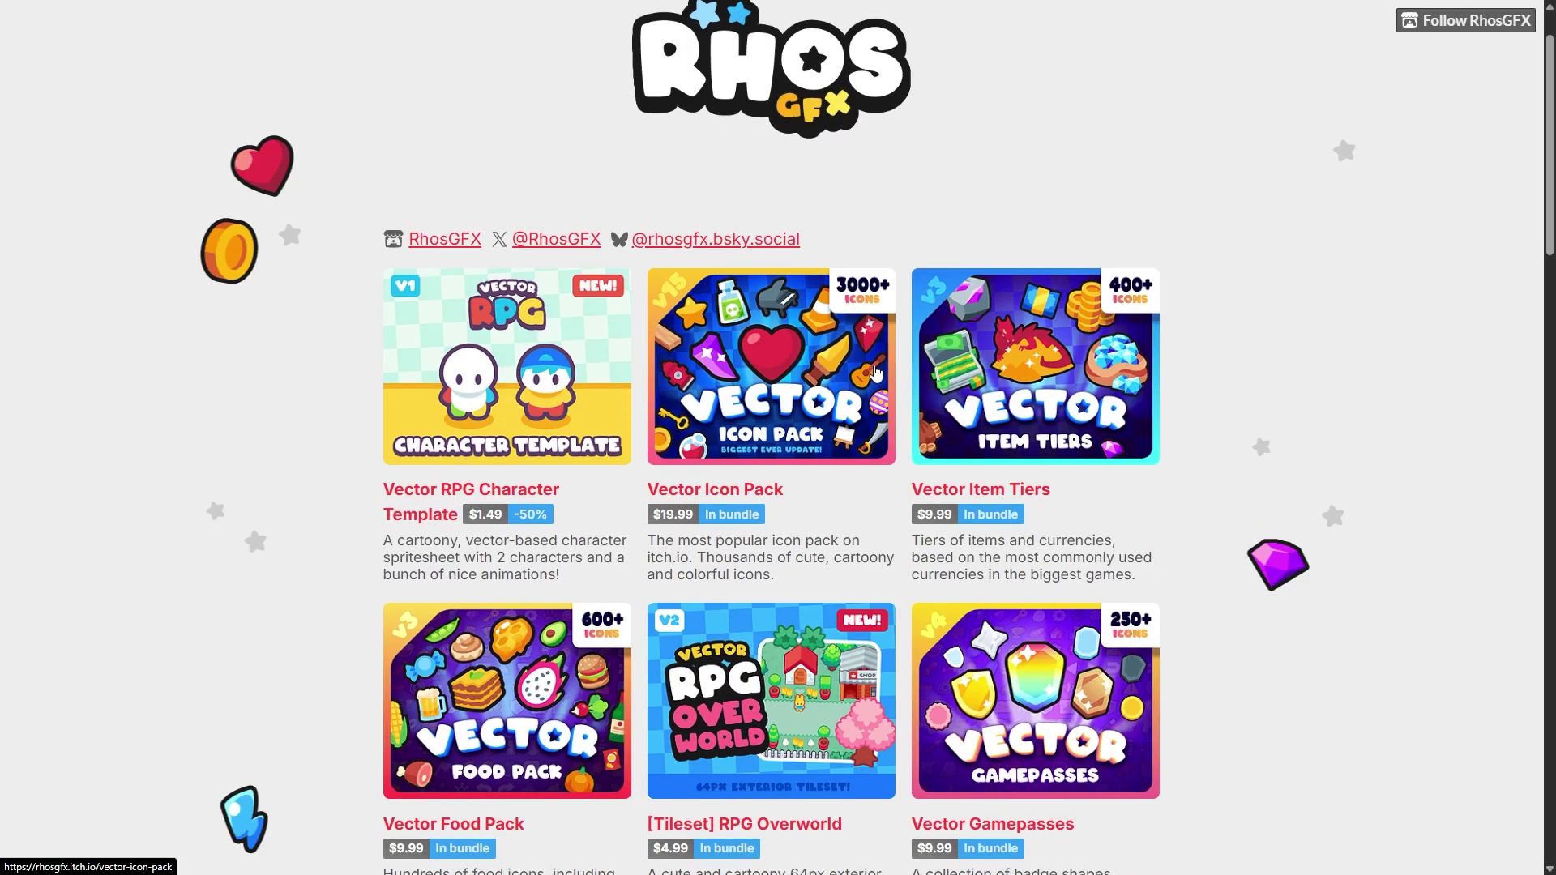
scroll(1023, 402, "down", 2)
left_click(776, 271)
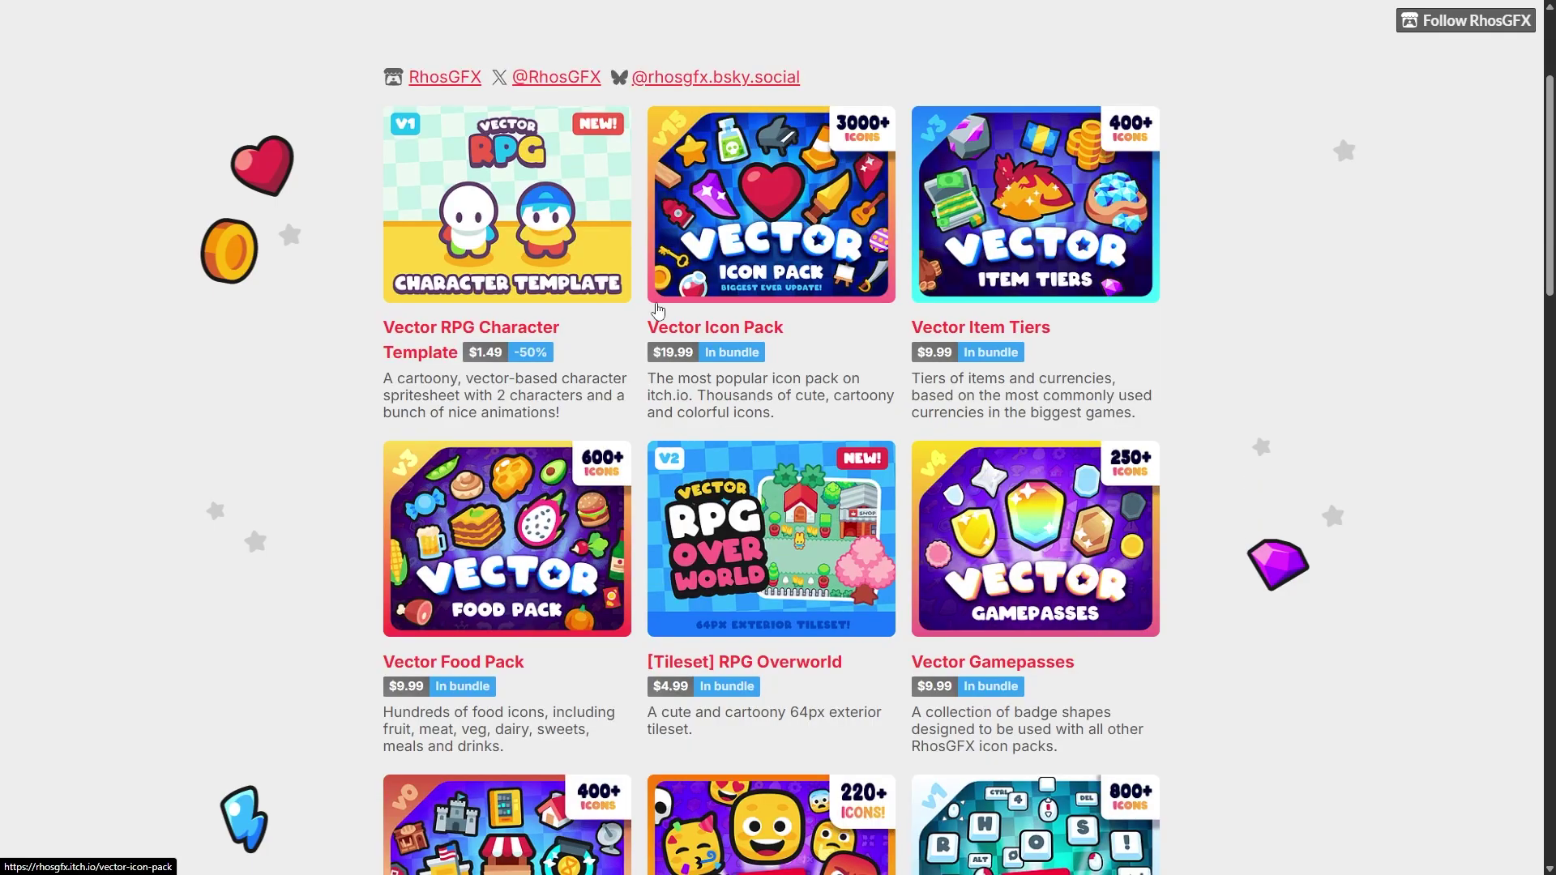
scroll(747, 597, "down", 2)
scroll(747, 598, "down", 7)
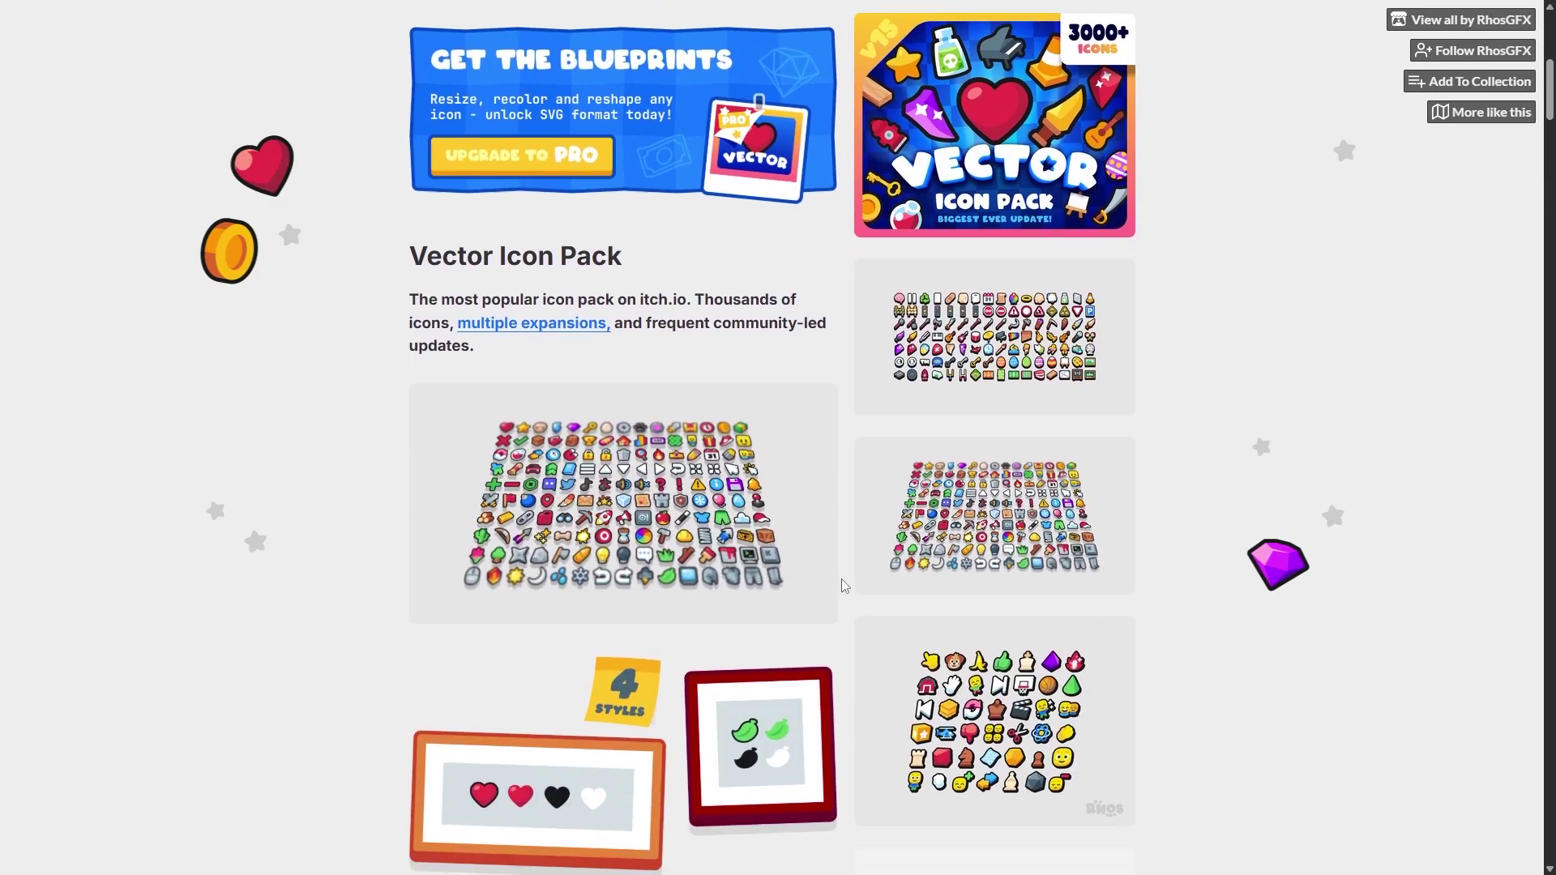
Look through the Vector Icon Pack's enlarged preview images and check its purchase options.
left_click(837, 585)
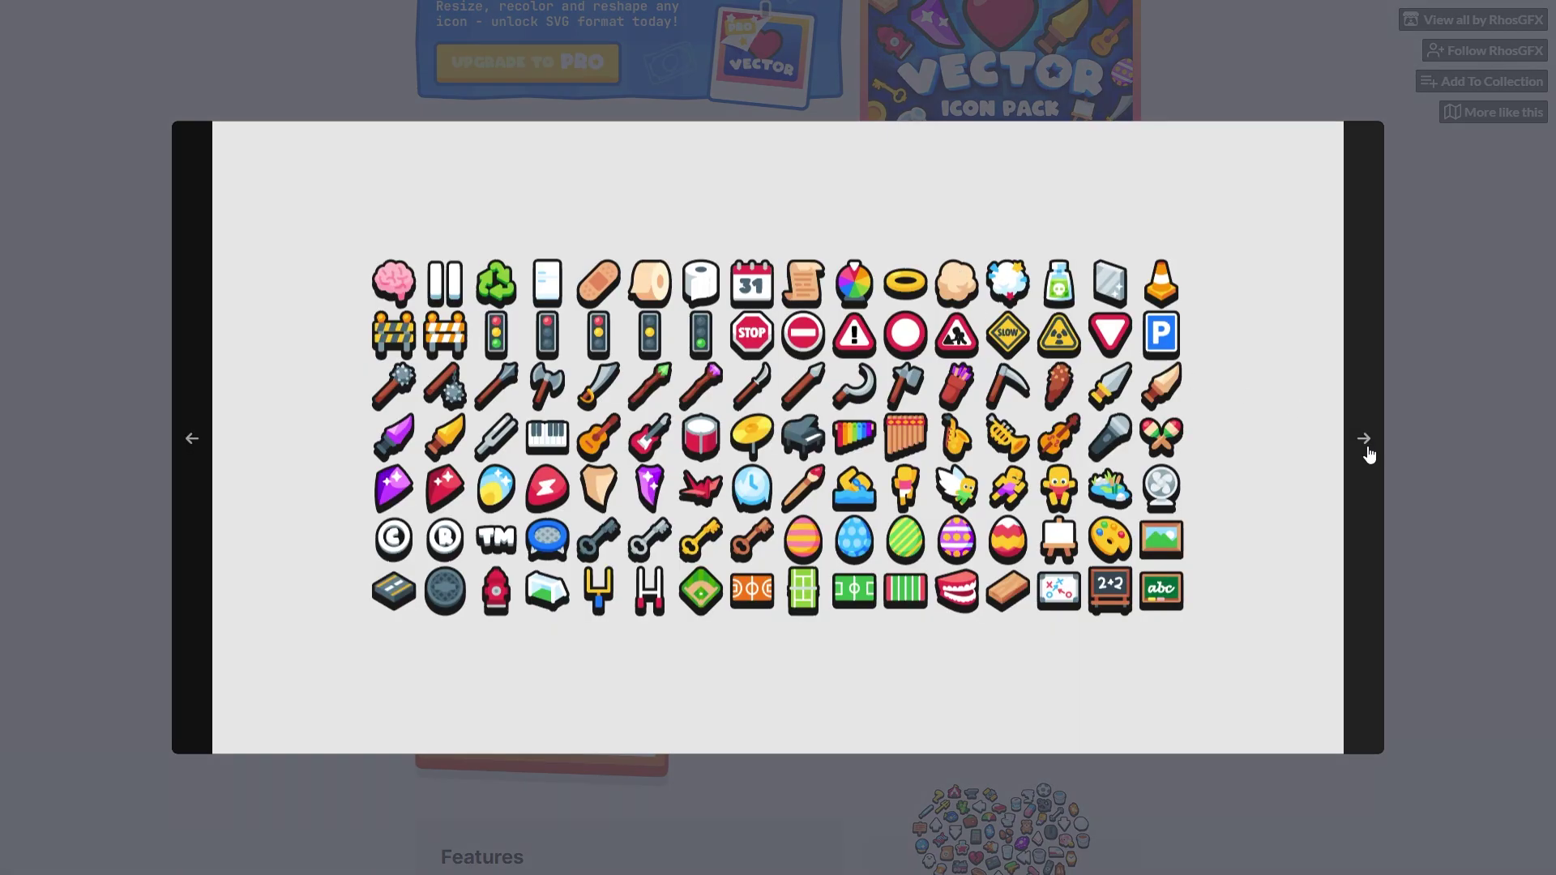
left_click(1364, 441)
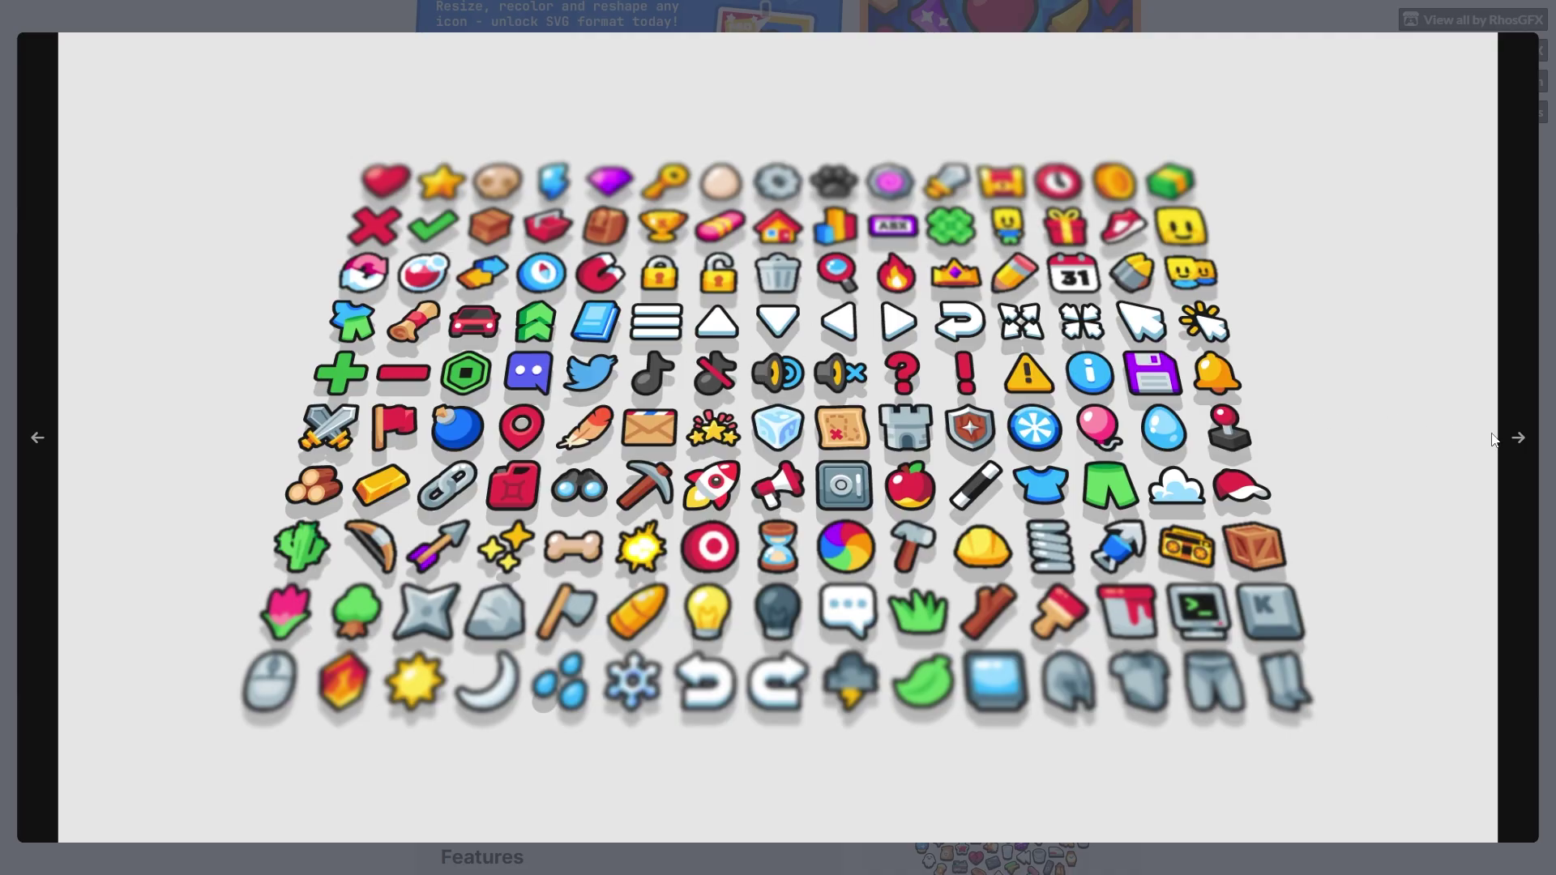
left_click(1517, 441)
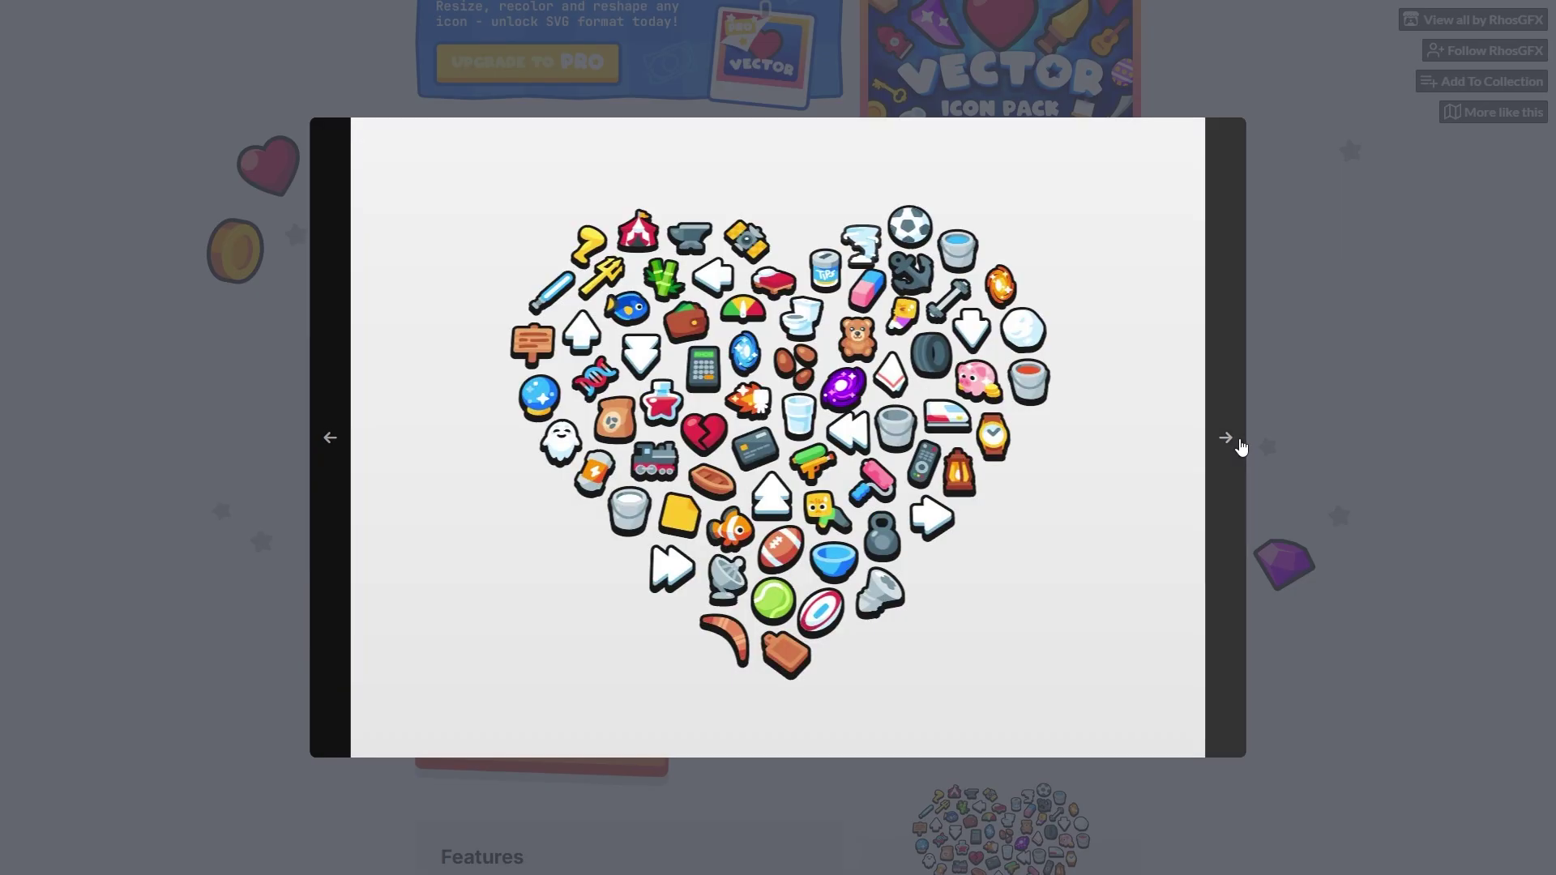
left_click(1240, 444)
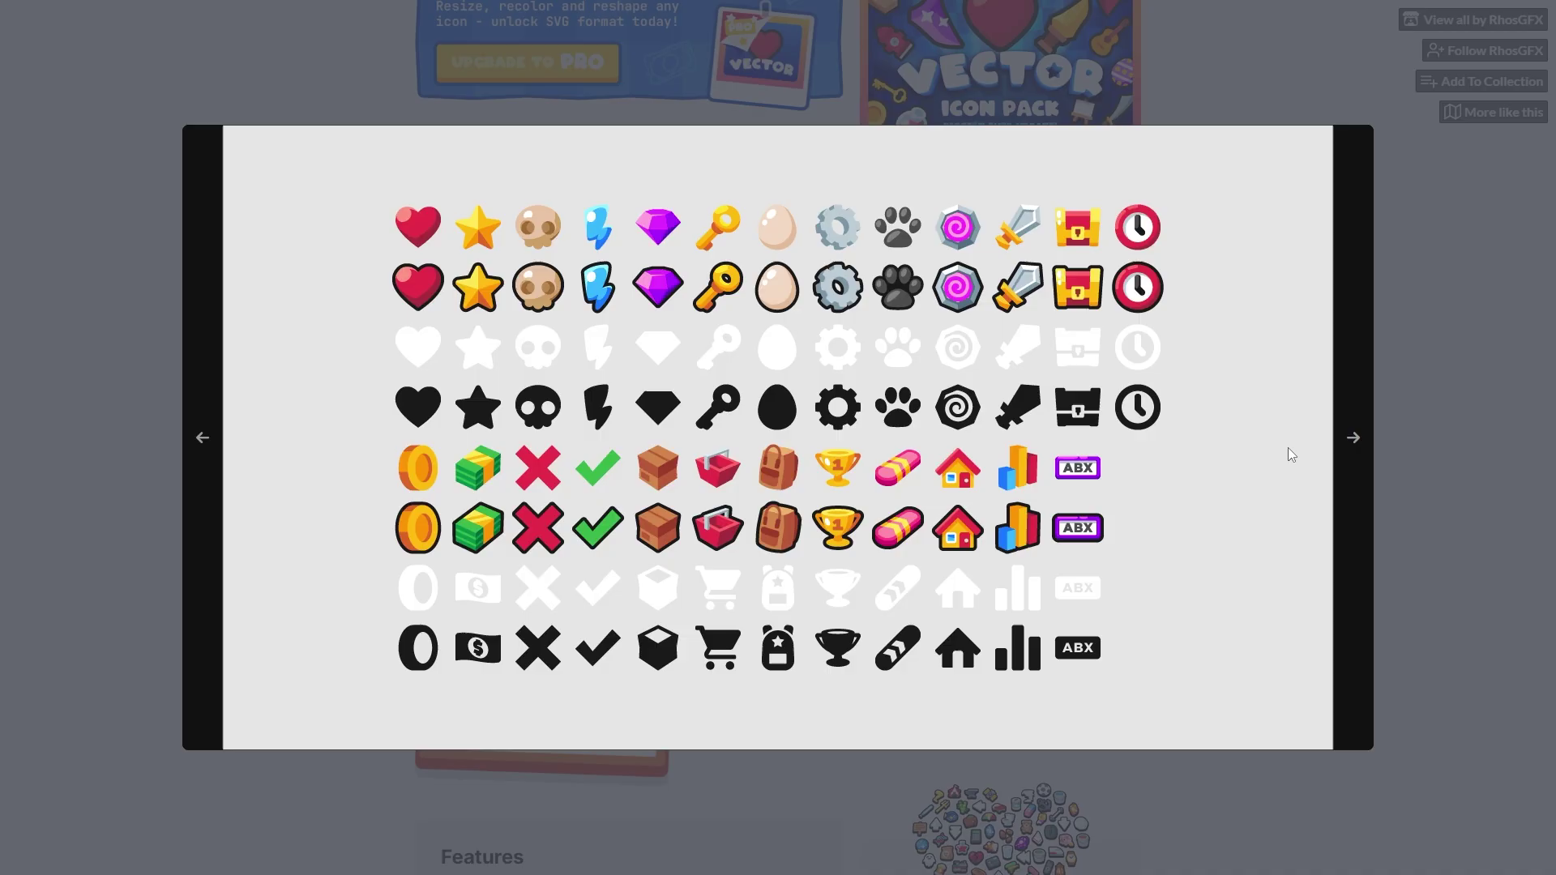
left_click(1486, 366)
scroll(963, 447, "up", 5)
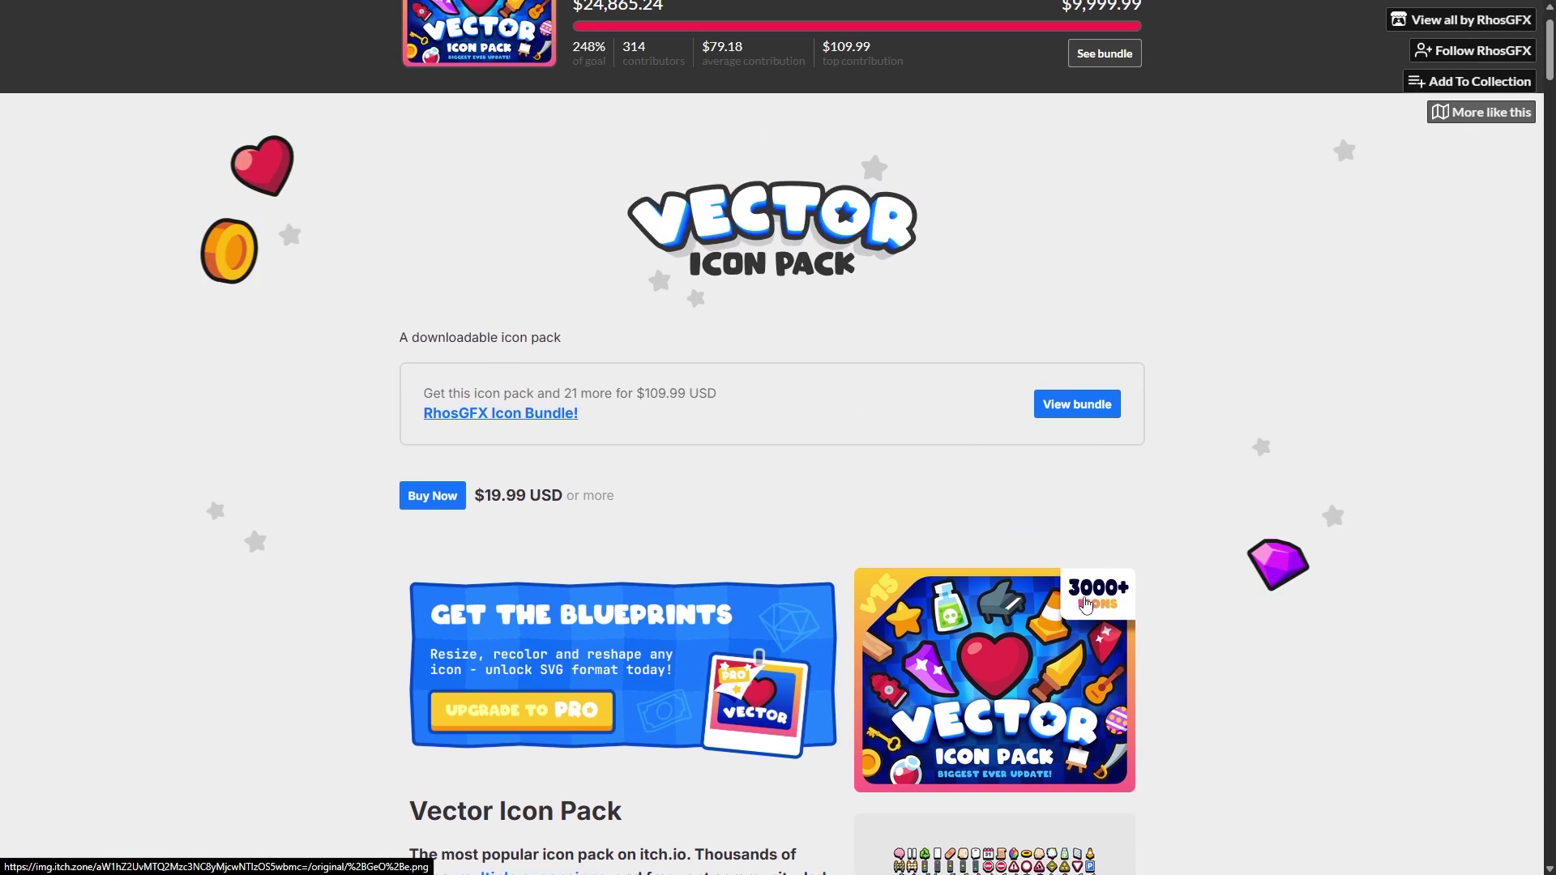
scroll(1115, 580, "down", 1)
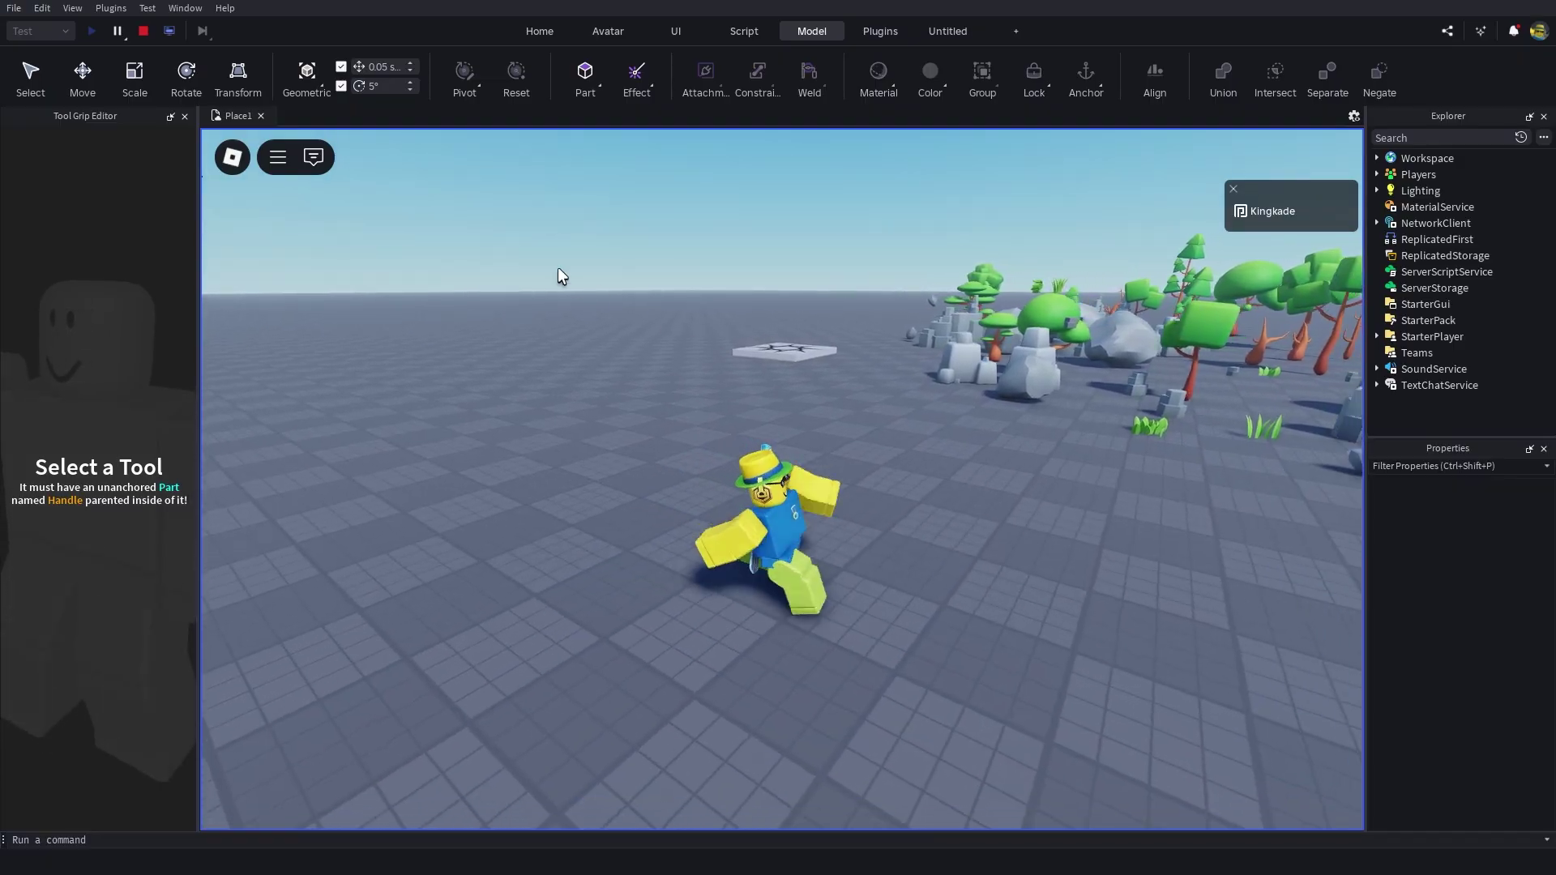
Switch to Roblox Studio, stop the playtest, and inspect the Assets folder inside the extracted KayKit_ResourceBits_1.0_FREE download.
left_click(144, 31)
left_click(16, 9)
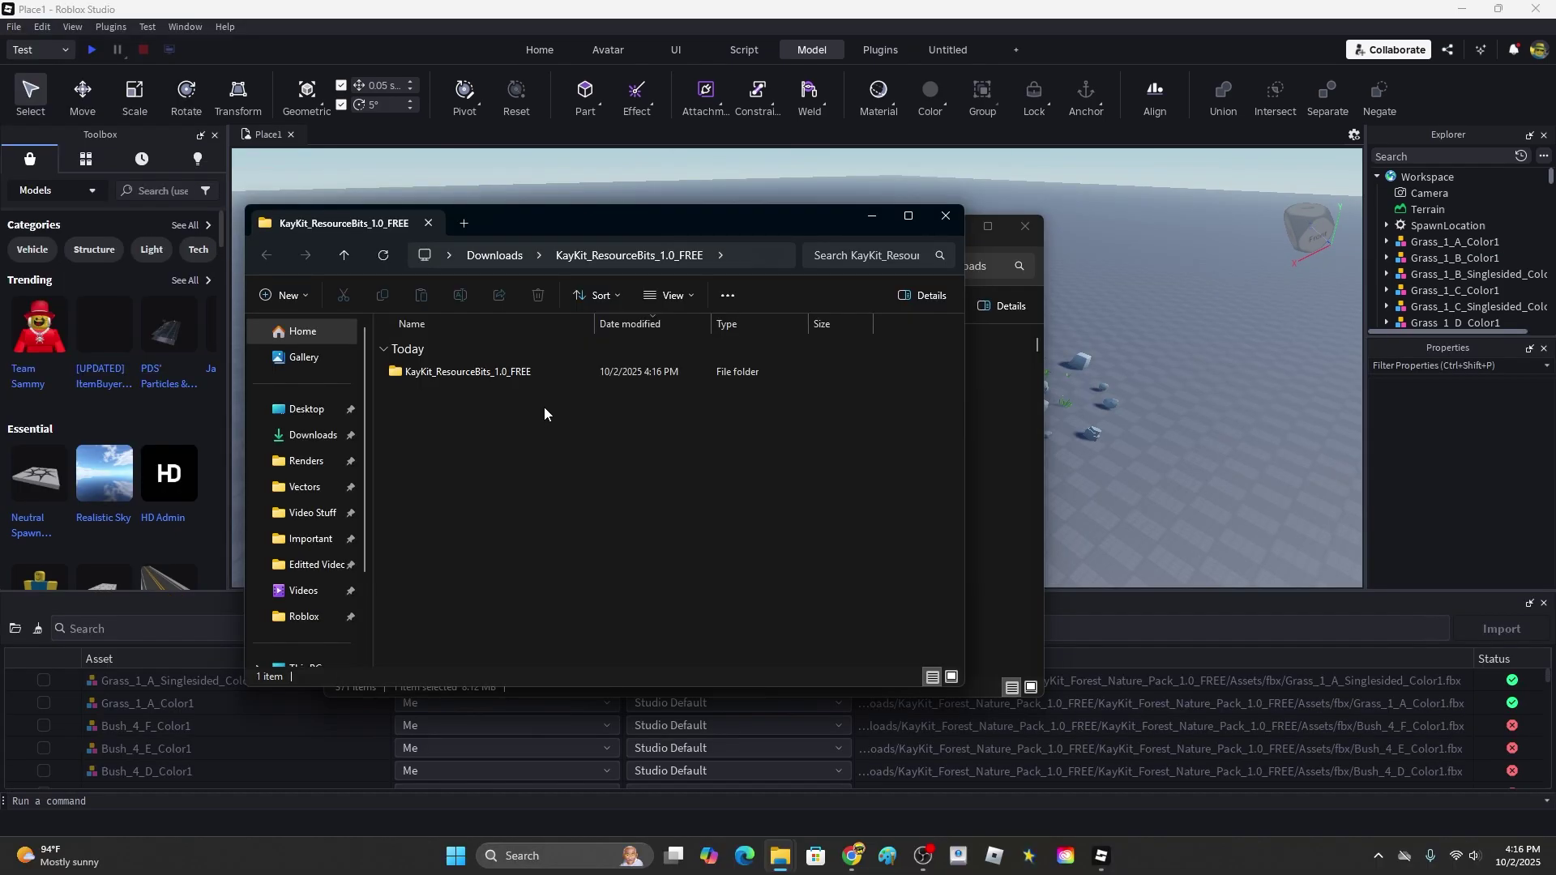
double_click(542, 373)
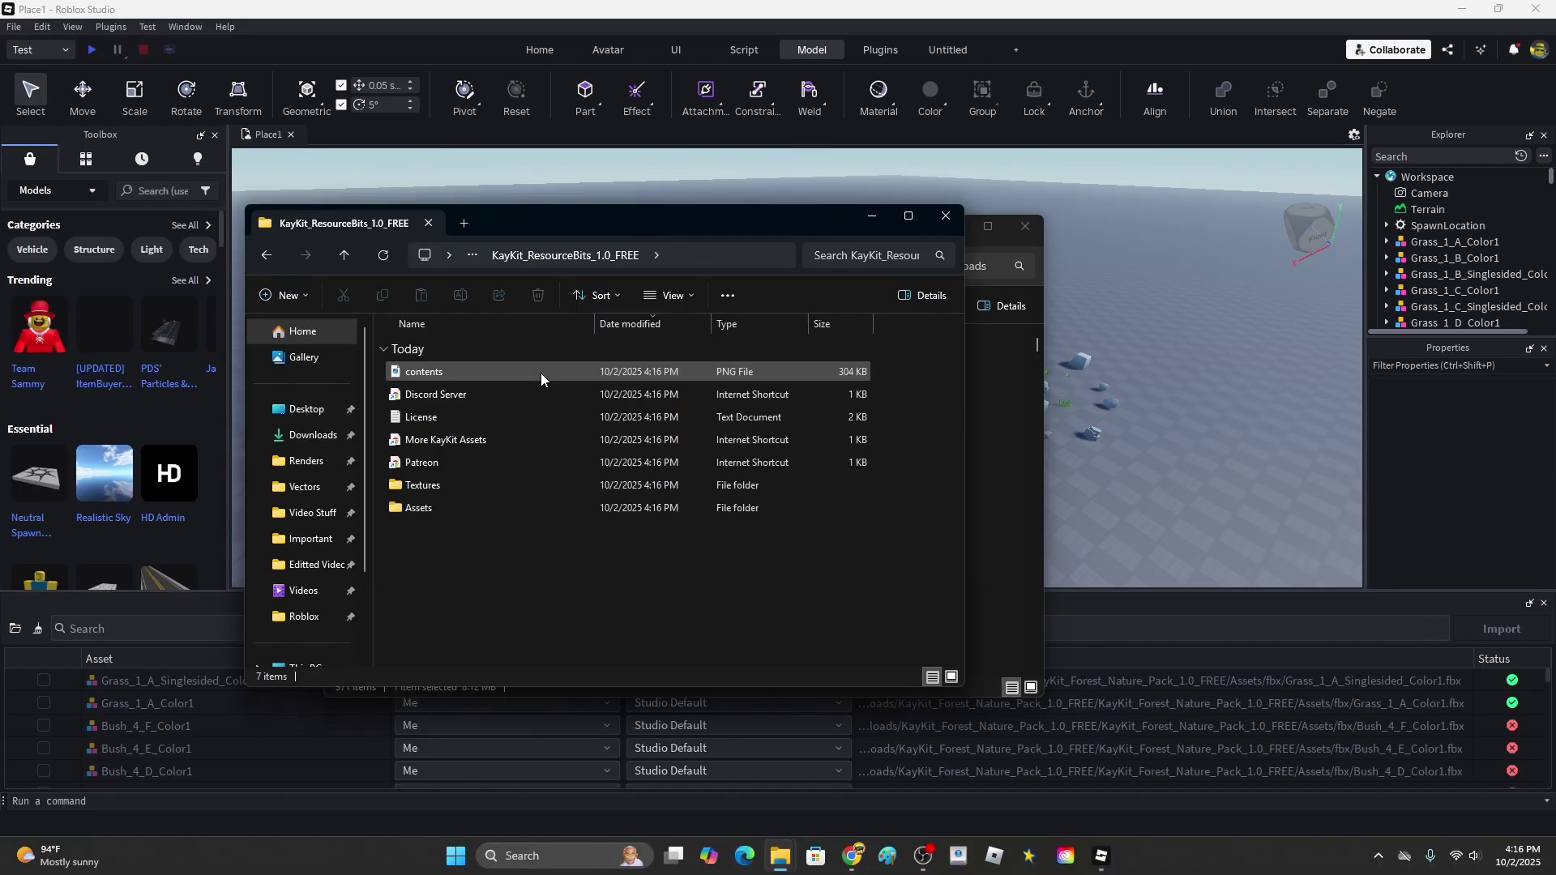
double_click(471, 506)
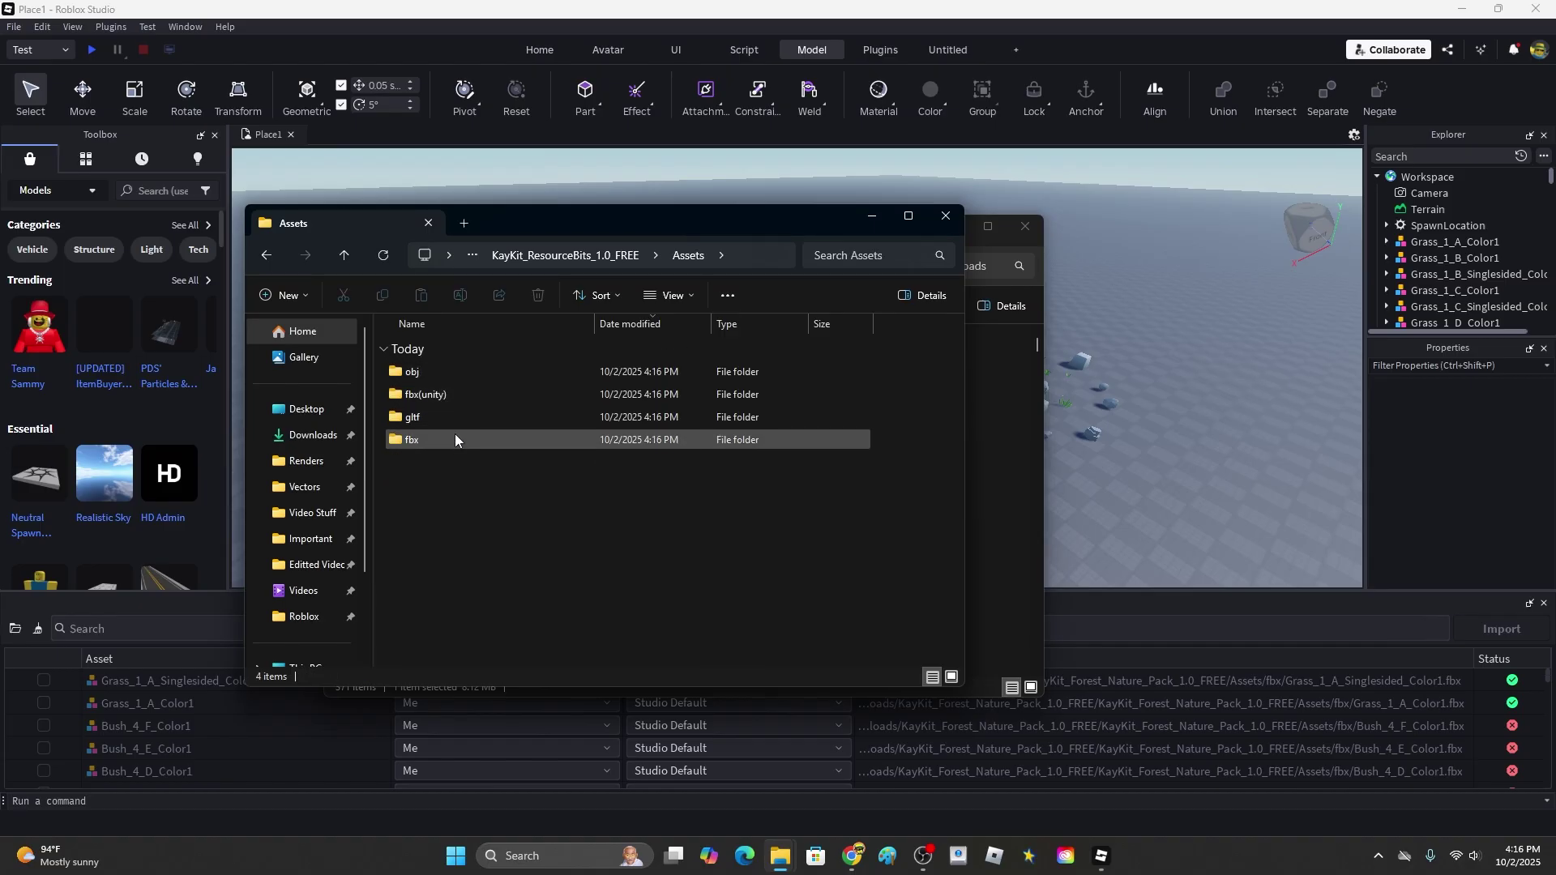
left_click(989, 425)
Import all the FBX files from KayKit_ResourceBits_1.0_FREE's Assets/fbx folder into the place and close the Import Queue.
double_click(258, 176)
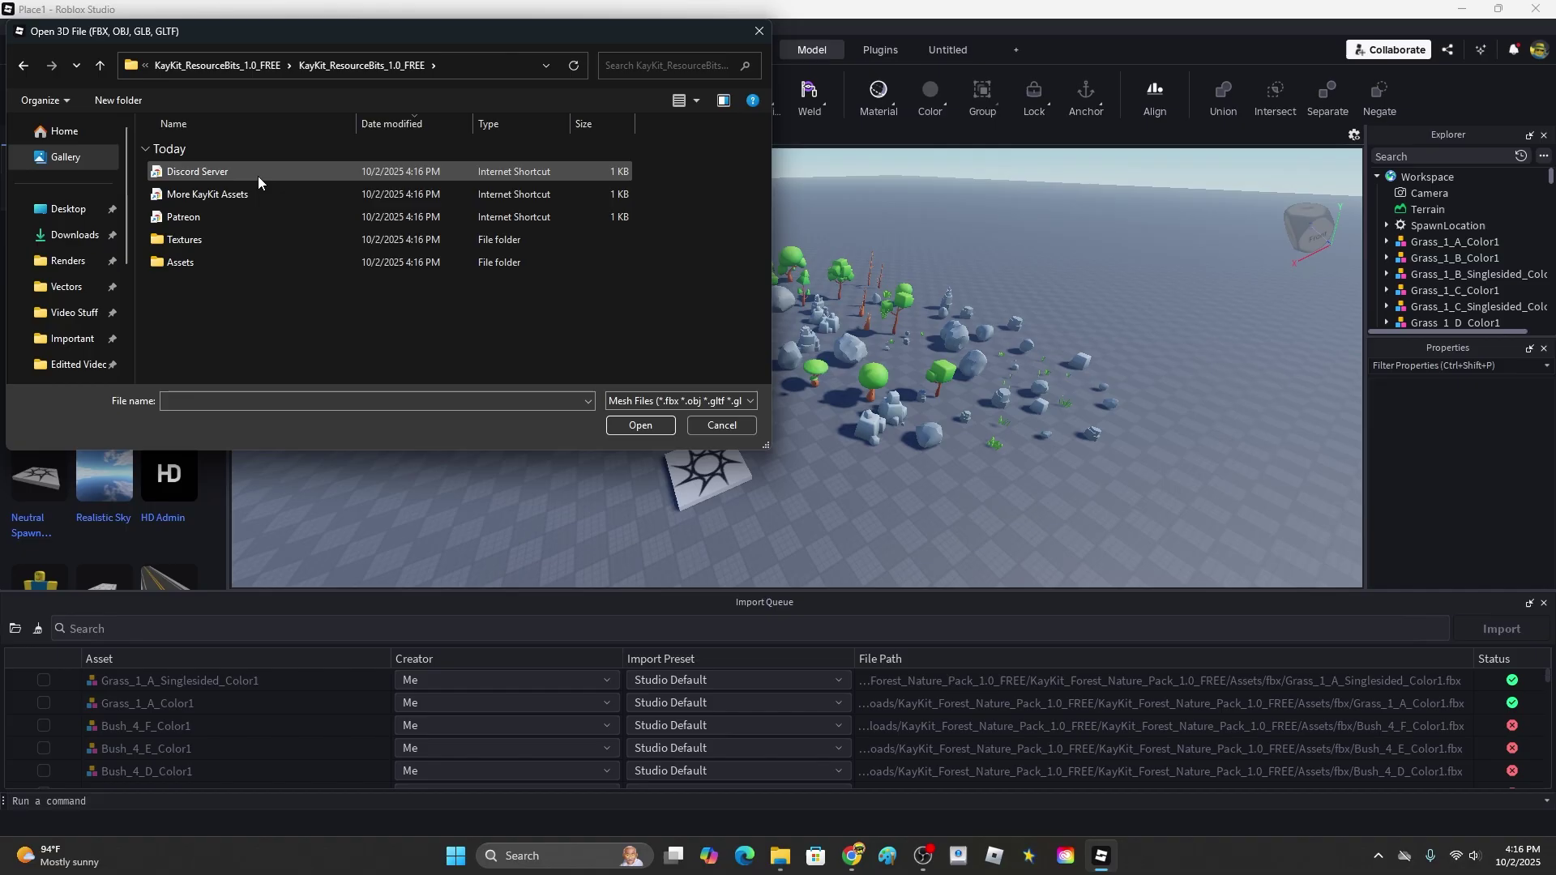
double_click(240, 264)
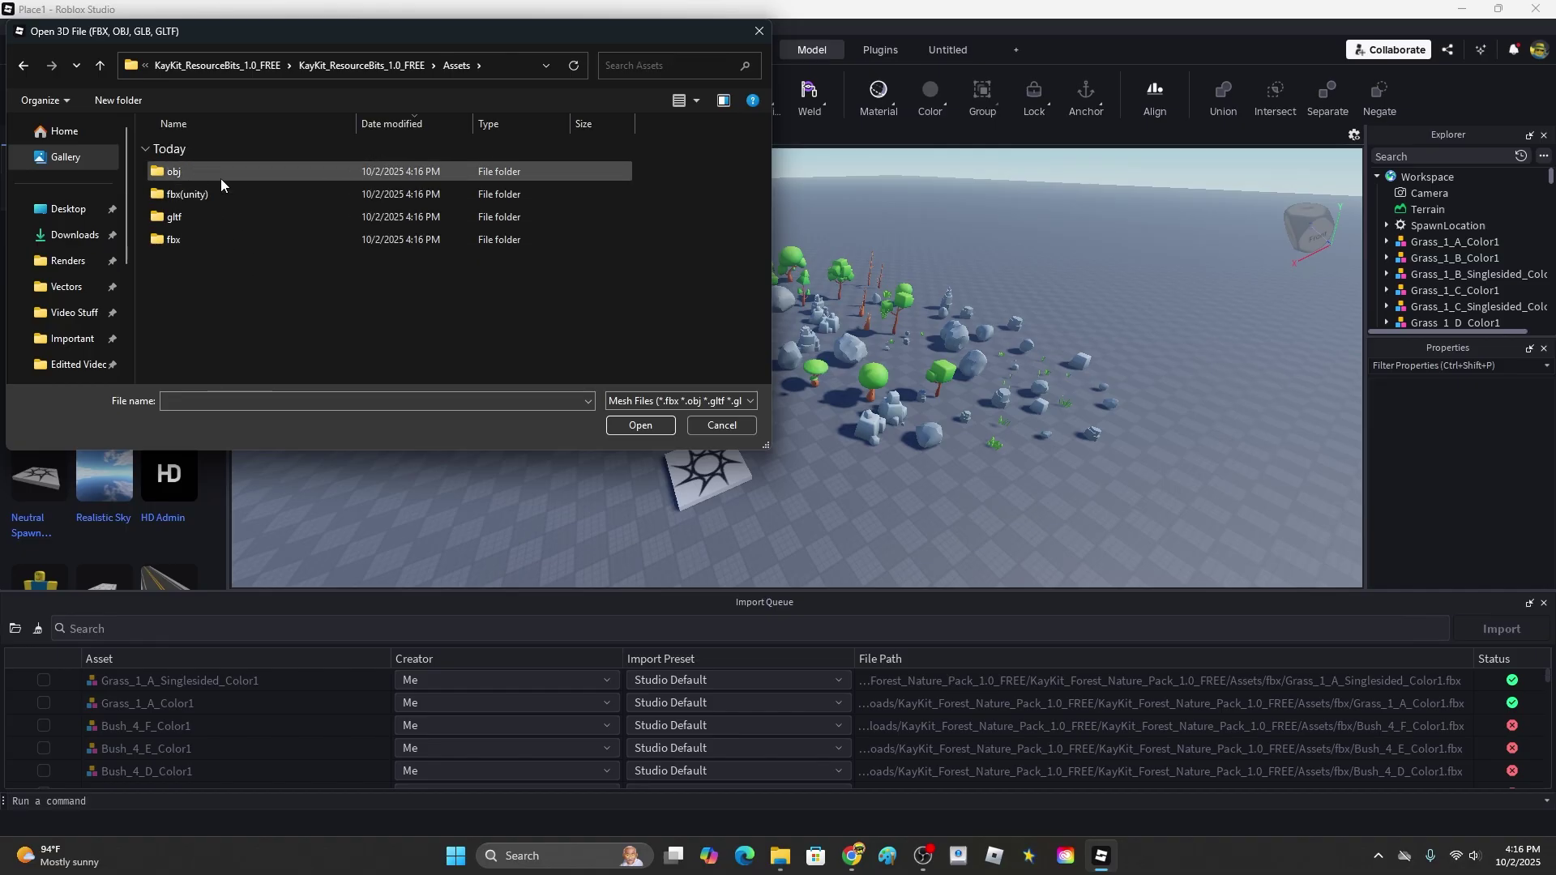
double_click(211, 238)
left_click(218, 180)
scroll(279, 237, "down", 15)
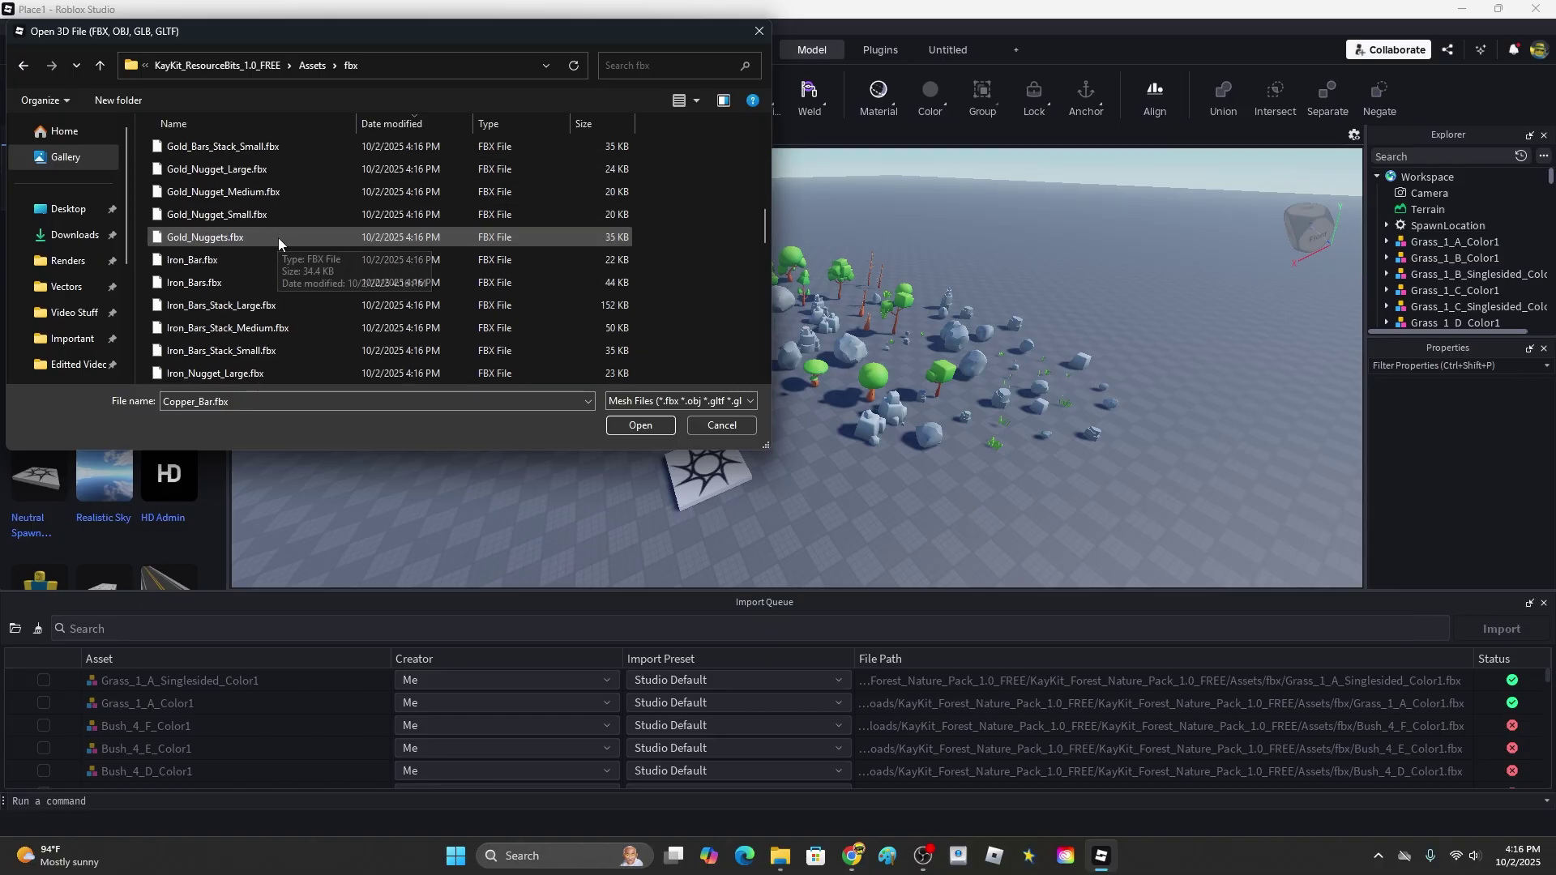
left_click(277, 373, "shift")
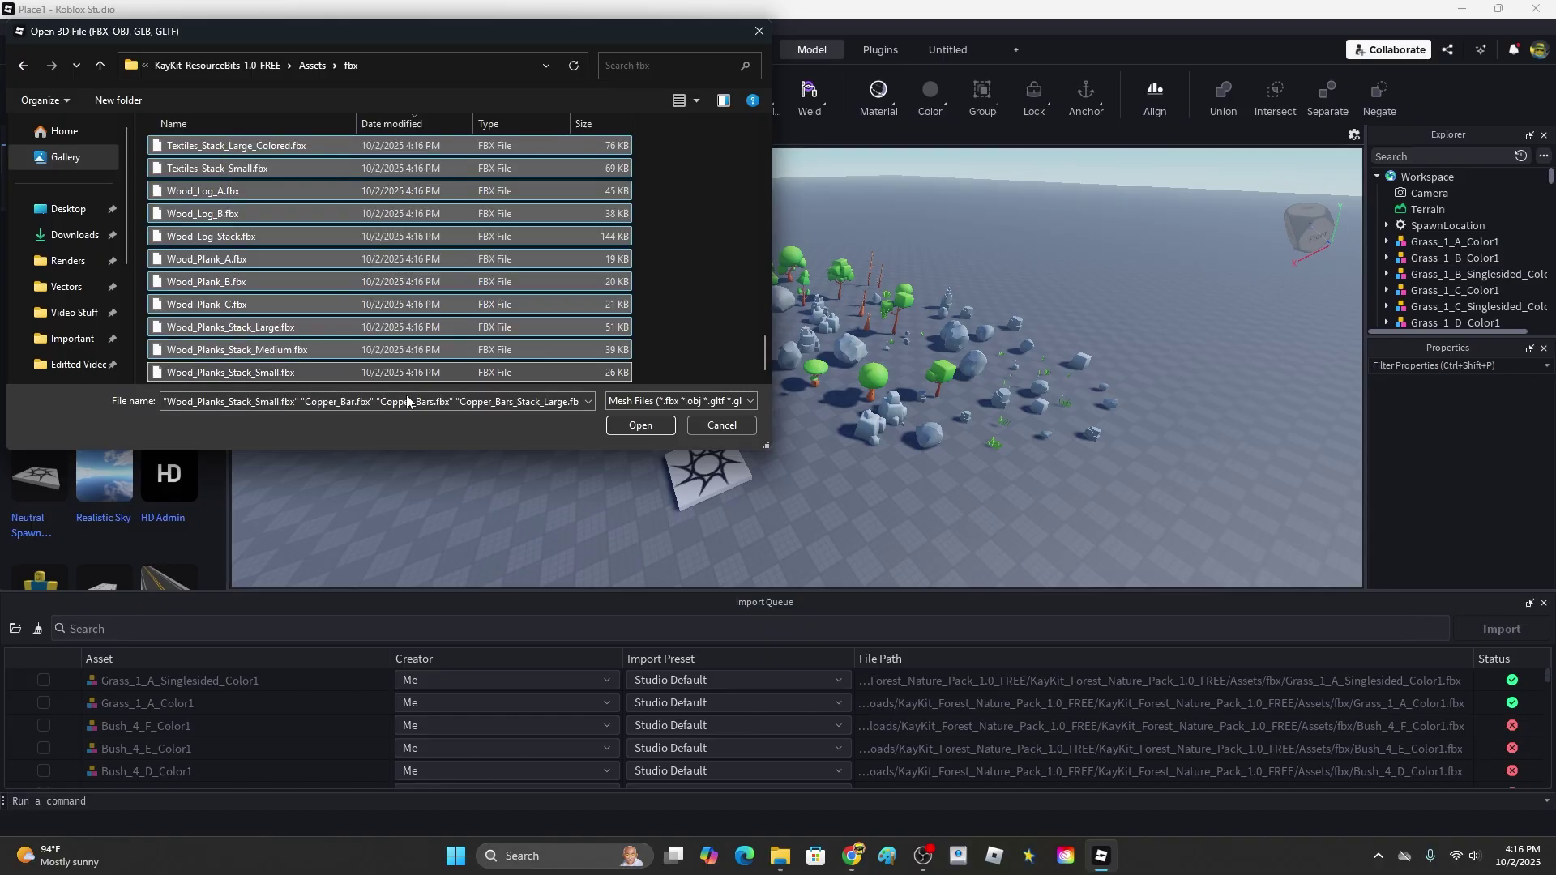
left_click(618, 426)
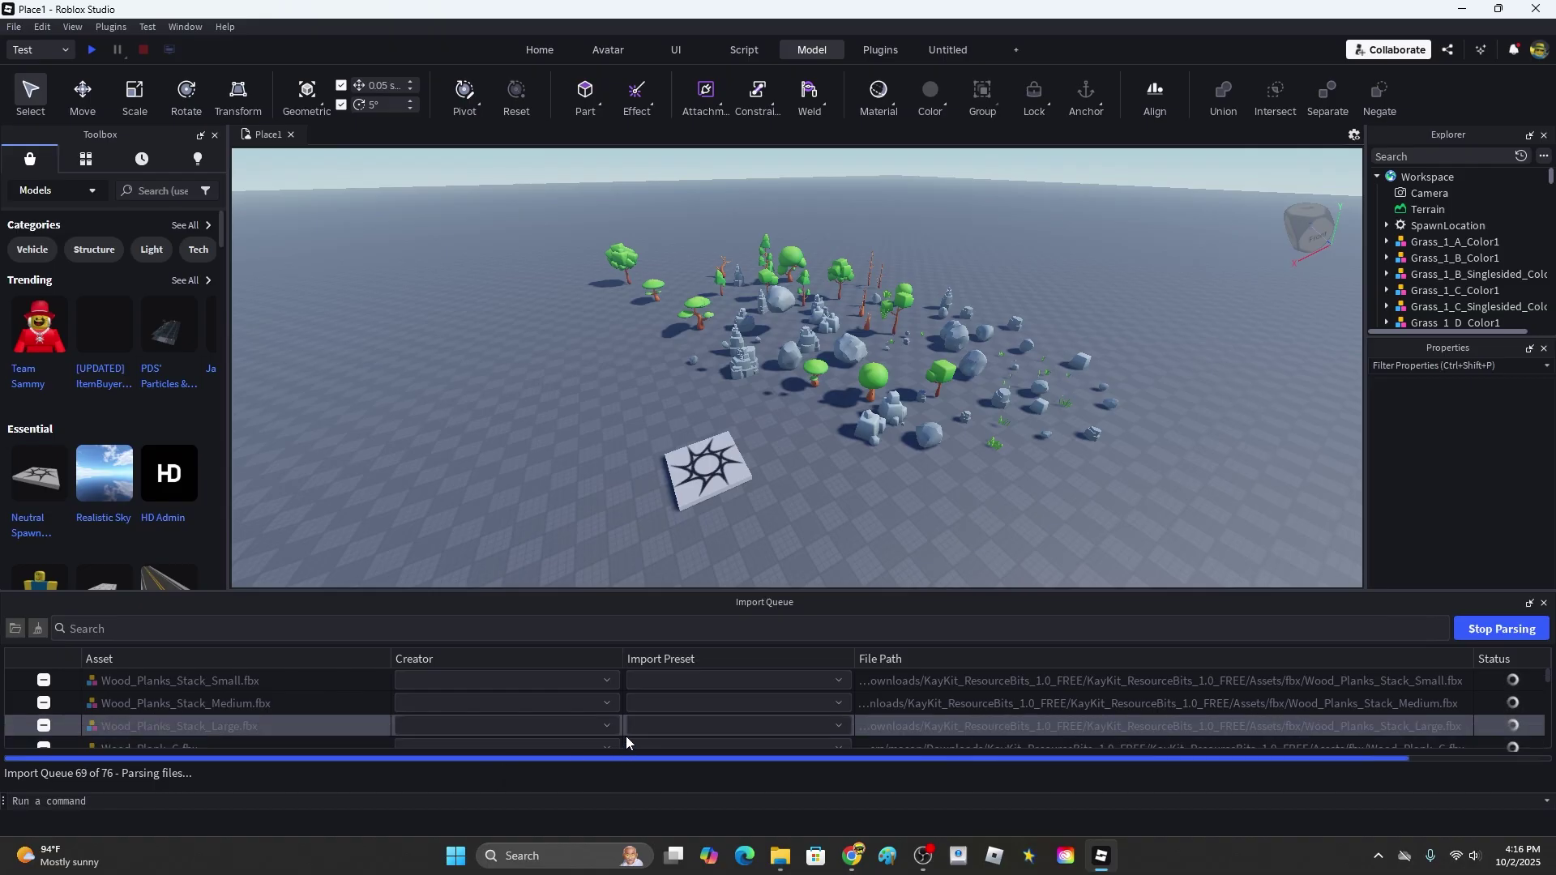
left_click(1491, 636)
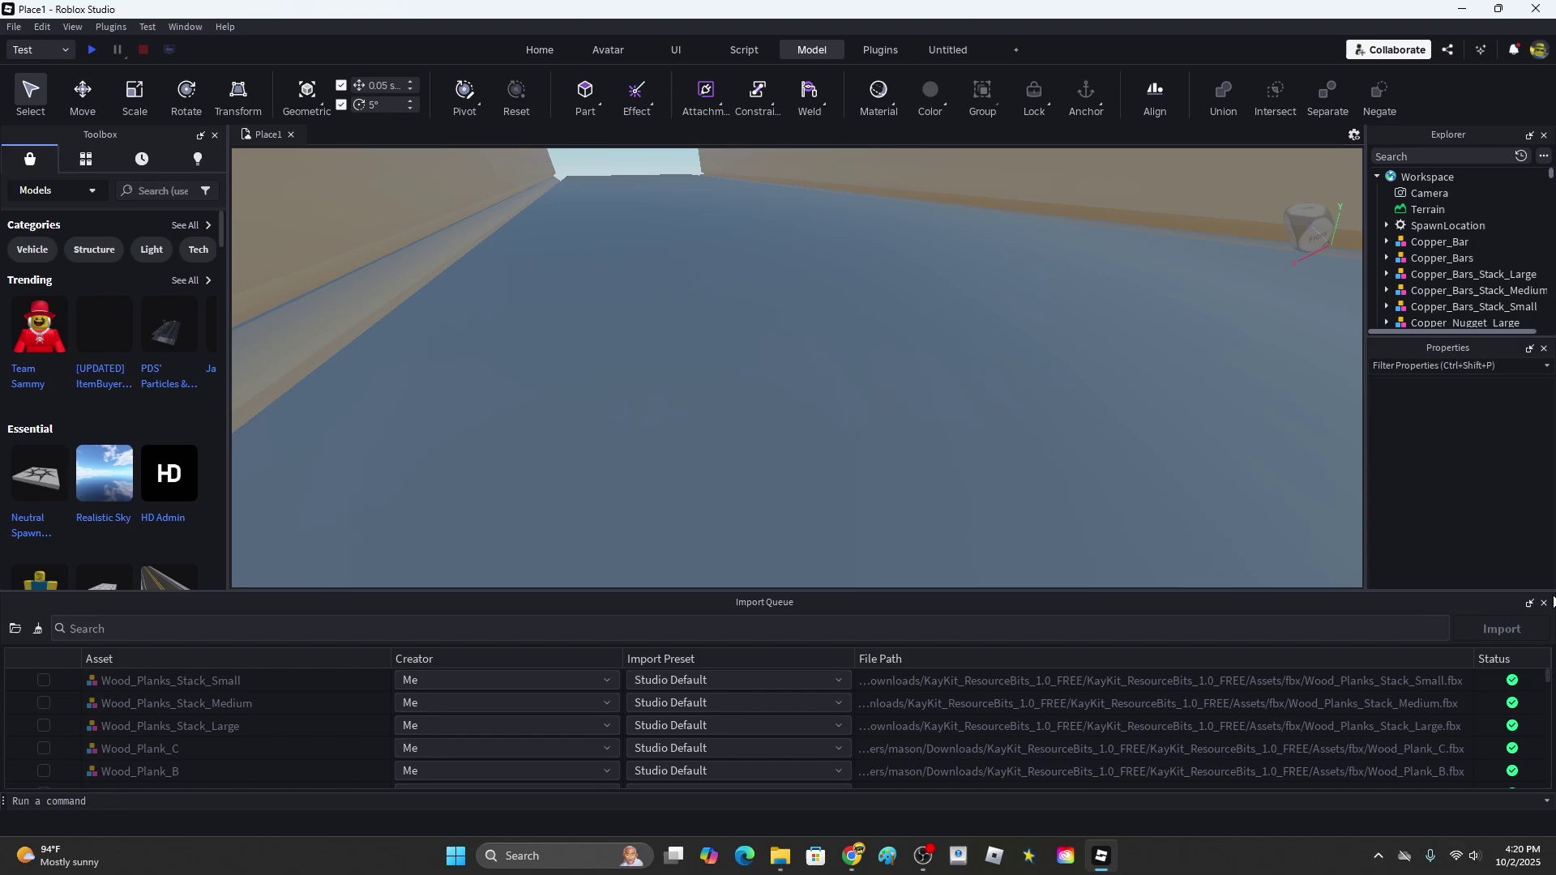
left_click(1544, 602)
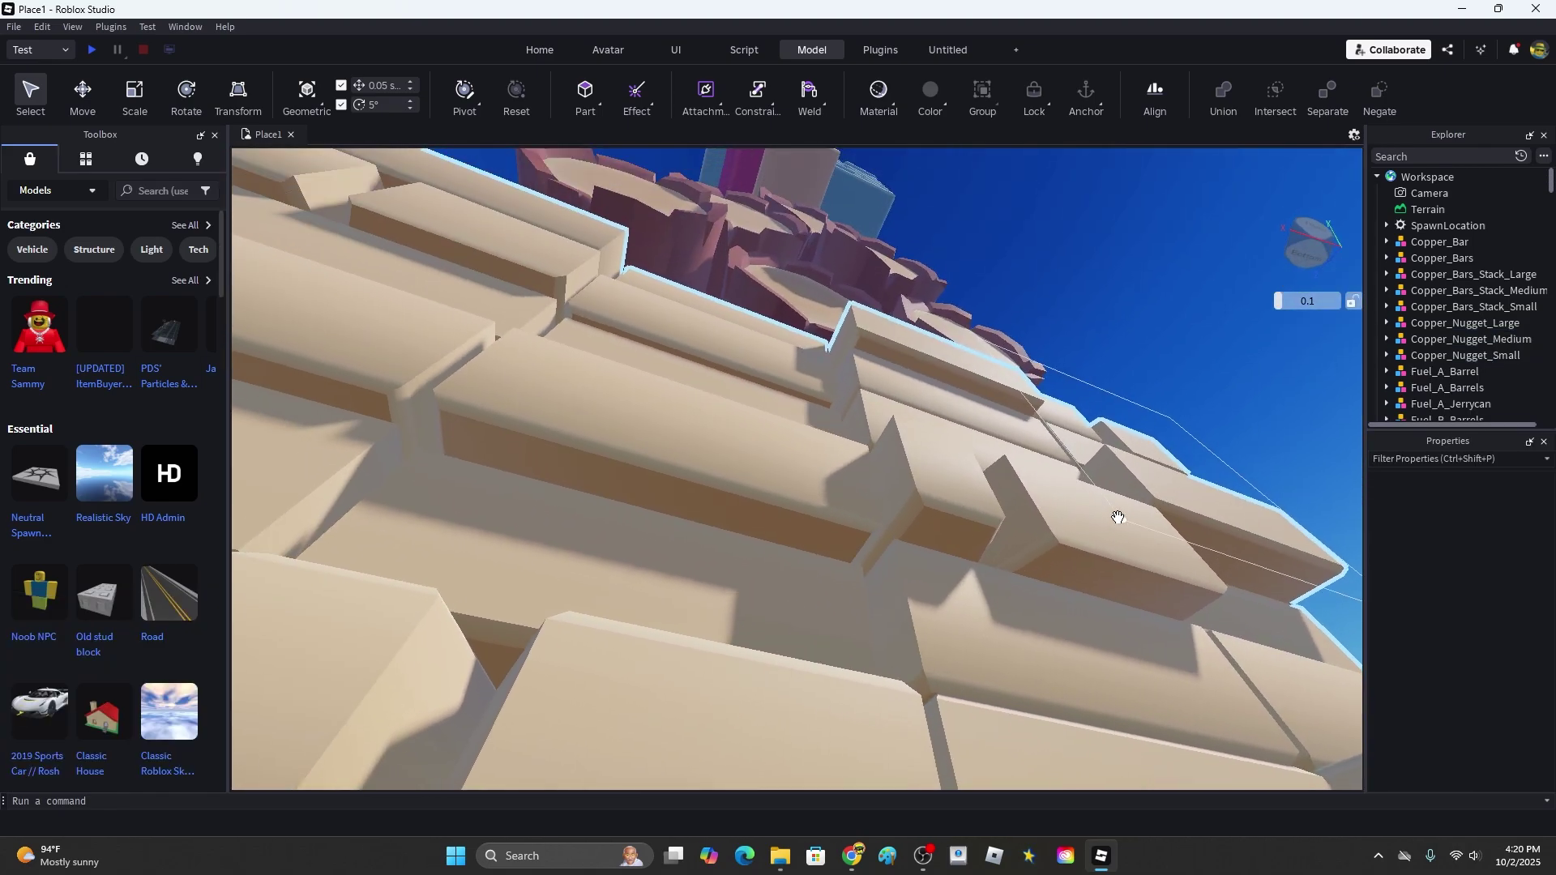
Select the forest trees, rocks and plants together and move them clear of the oversized resource models.
middle_click_drag(1118, 517, 1272, 492)
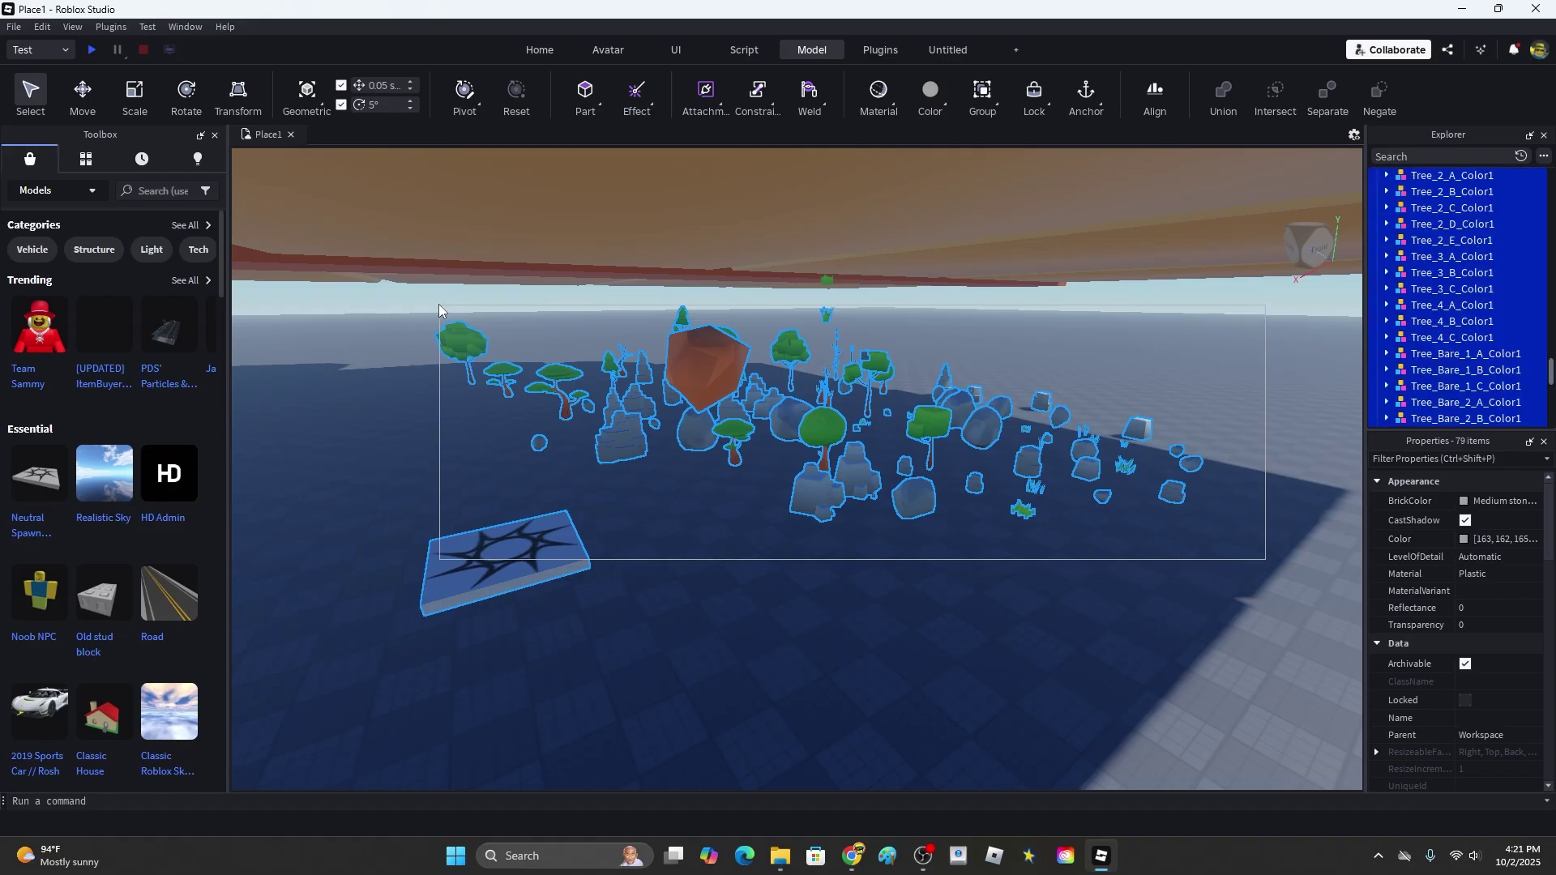
mouse_move(440, 304)
left_mouse_down()
mouse_move(417, 303)
mouse_move(442, 334)
left_mouse_up()
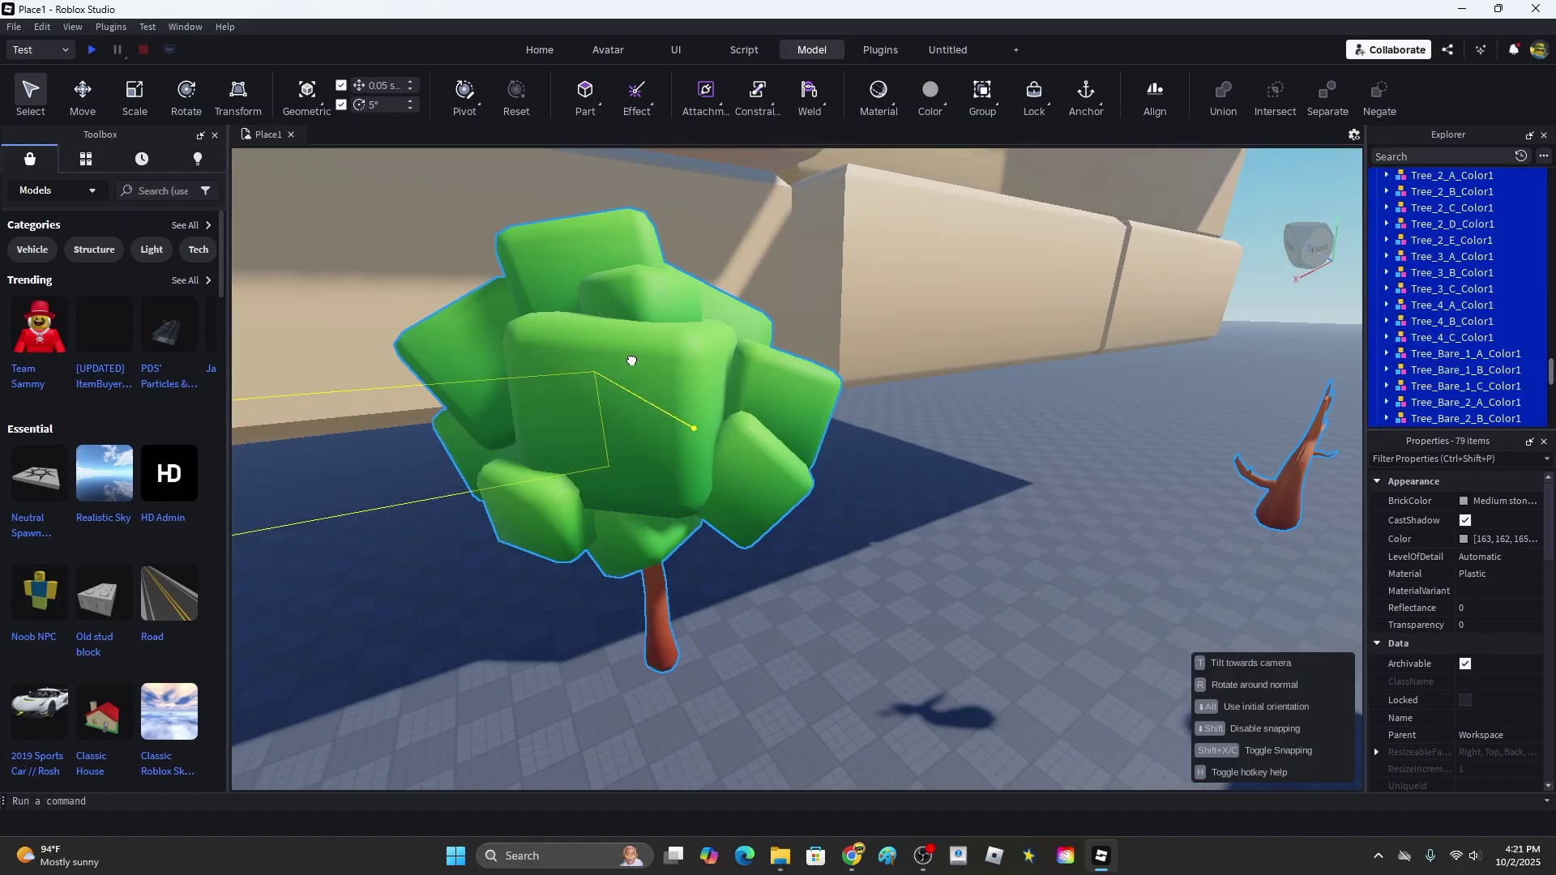
left_click_drag(629, 358, 883, 395)
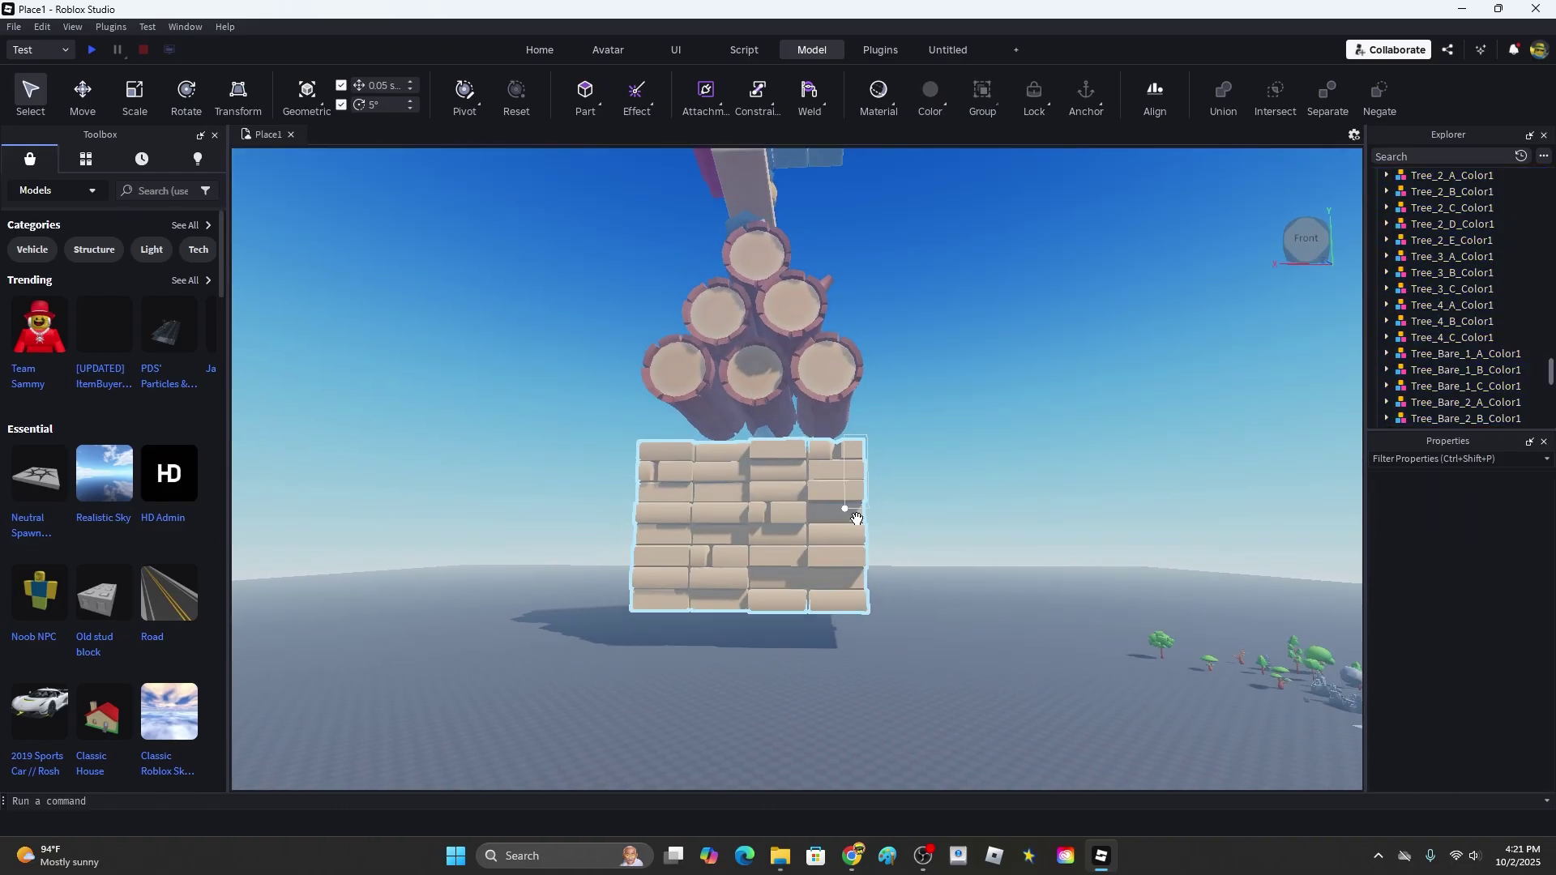
Select all the stacked Resource Bits models together and scale them down uniformly to about 0.058.
key("e")
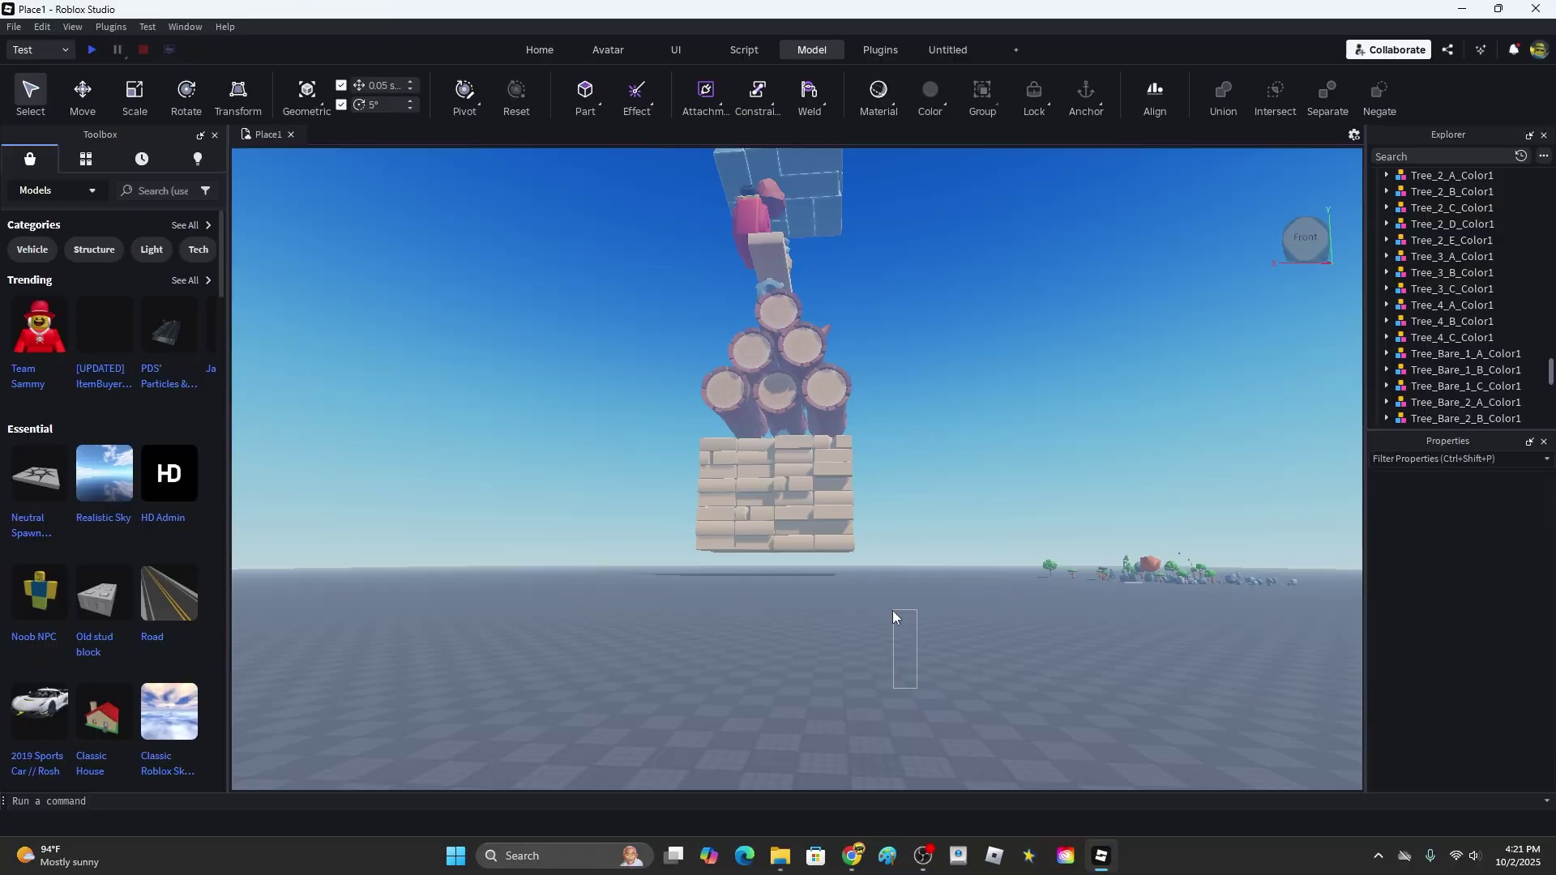
left_click_drag(919, 690, 581, 161)
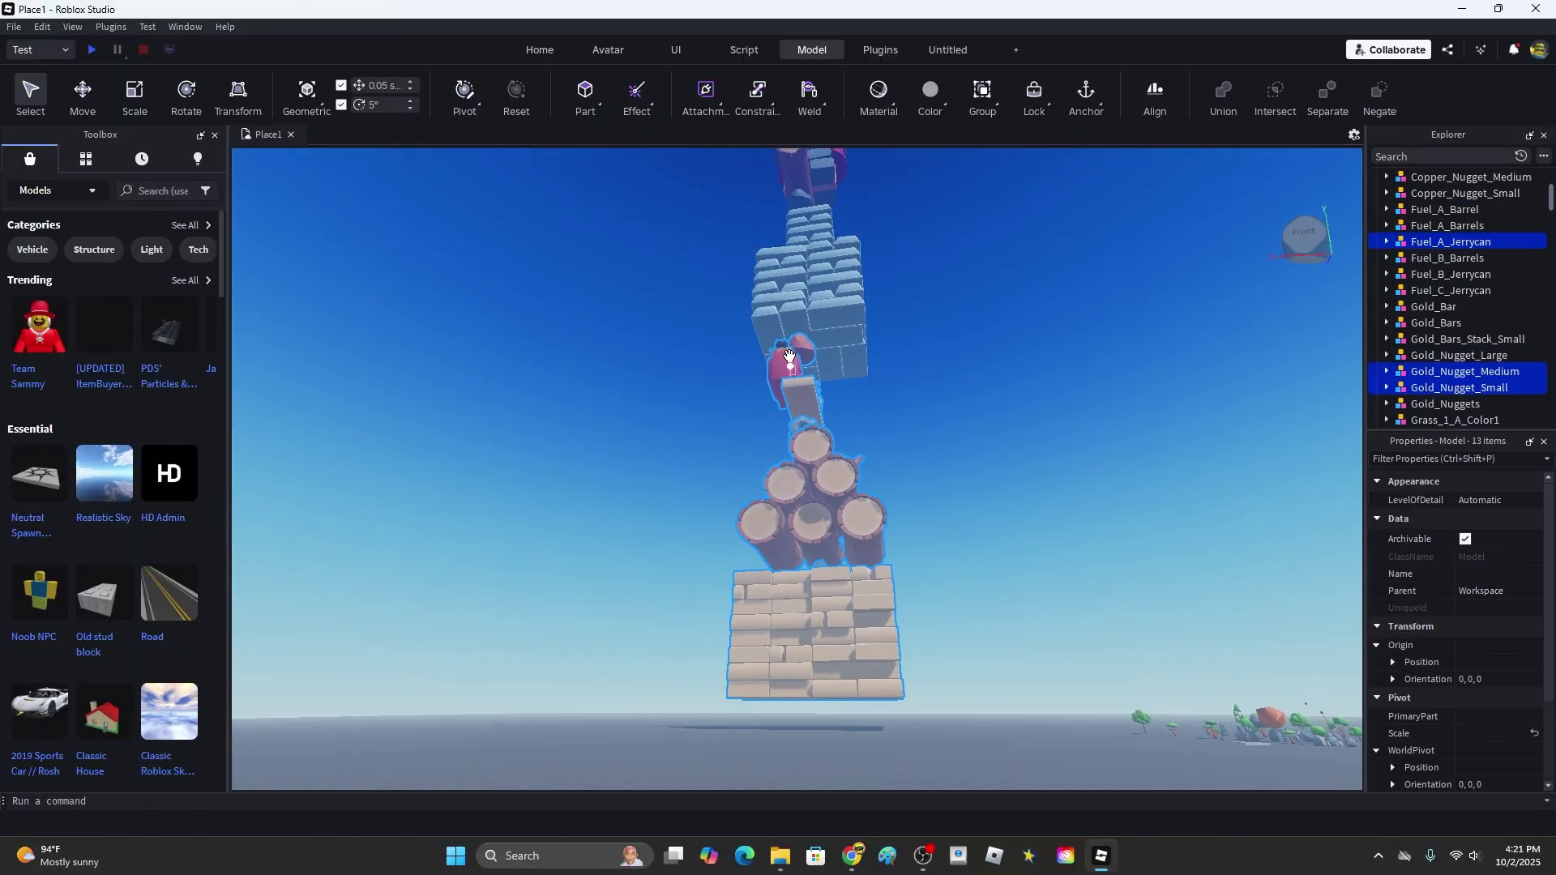
right_click_drag(790, 357, 790, 358)
left_click_drag(692, 634, 692, 634)
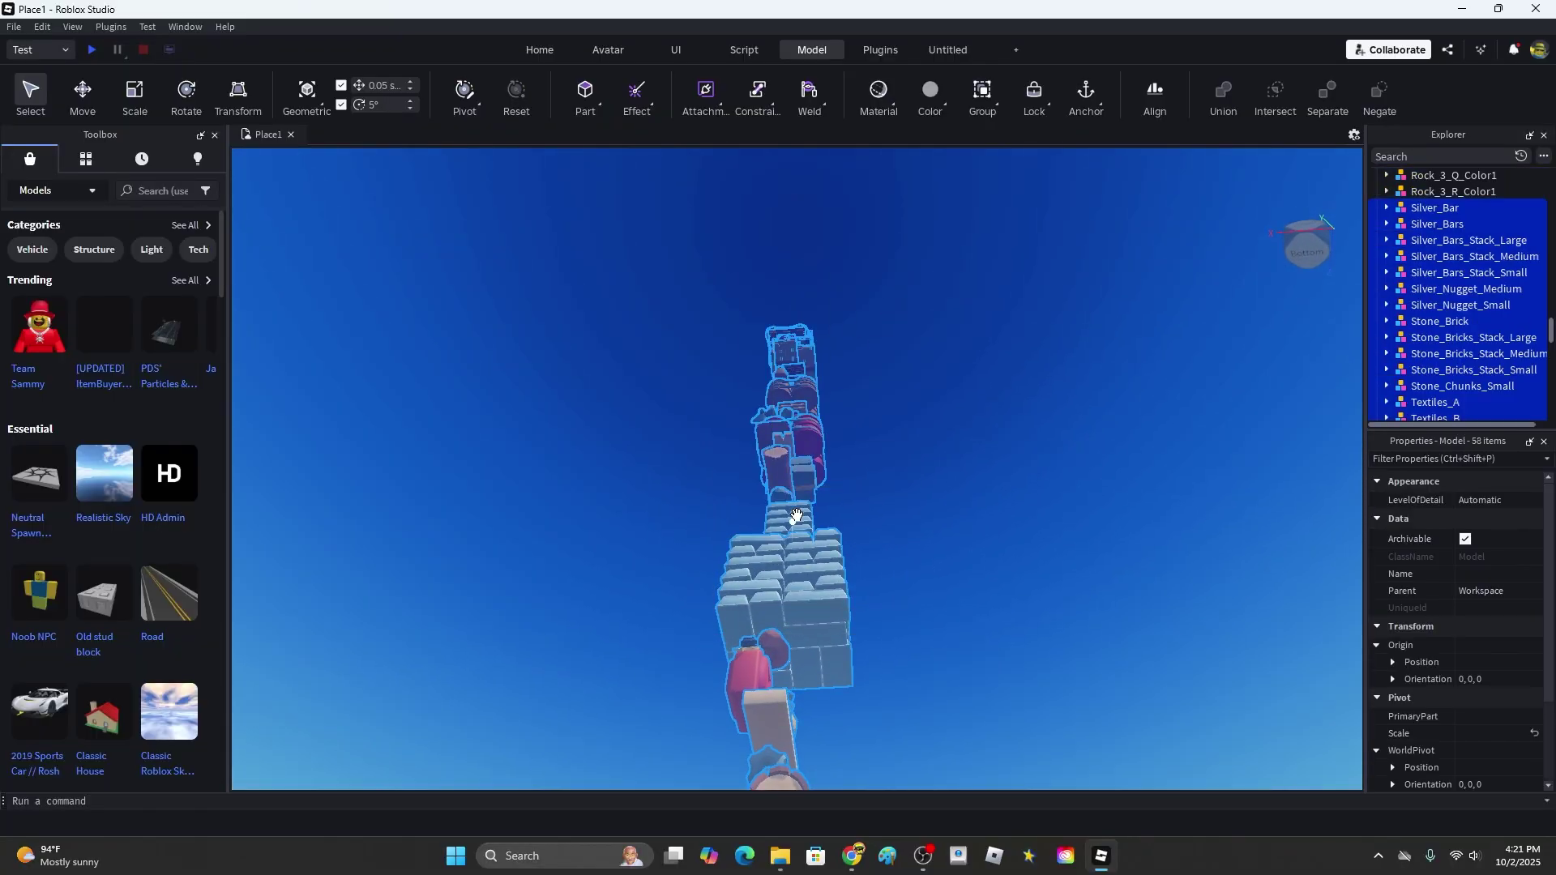
key("ctrl+3")
left_click_drag(797, 339, 805, 362)
right_click_drag(803, 353, 805, 361)
left_click_drag(806, 362, 808, 399)
right_click_drag(805, 362, 807, 372)
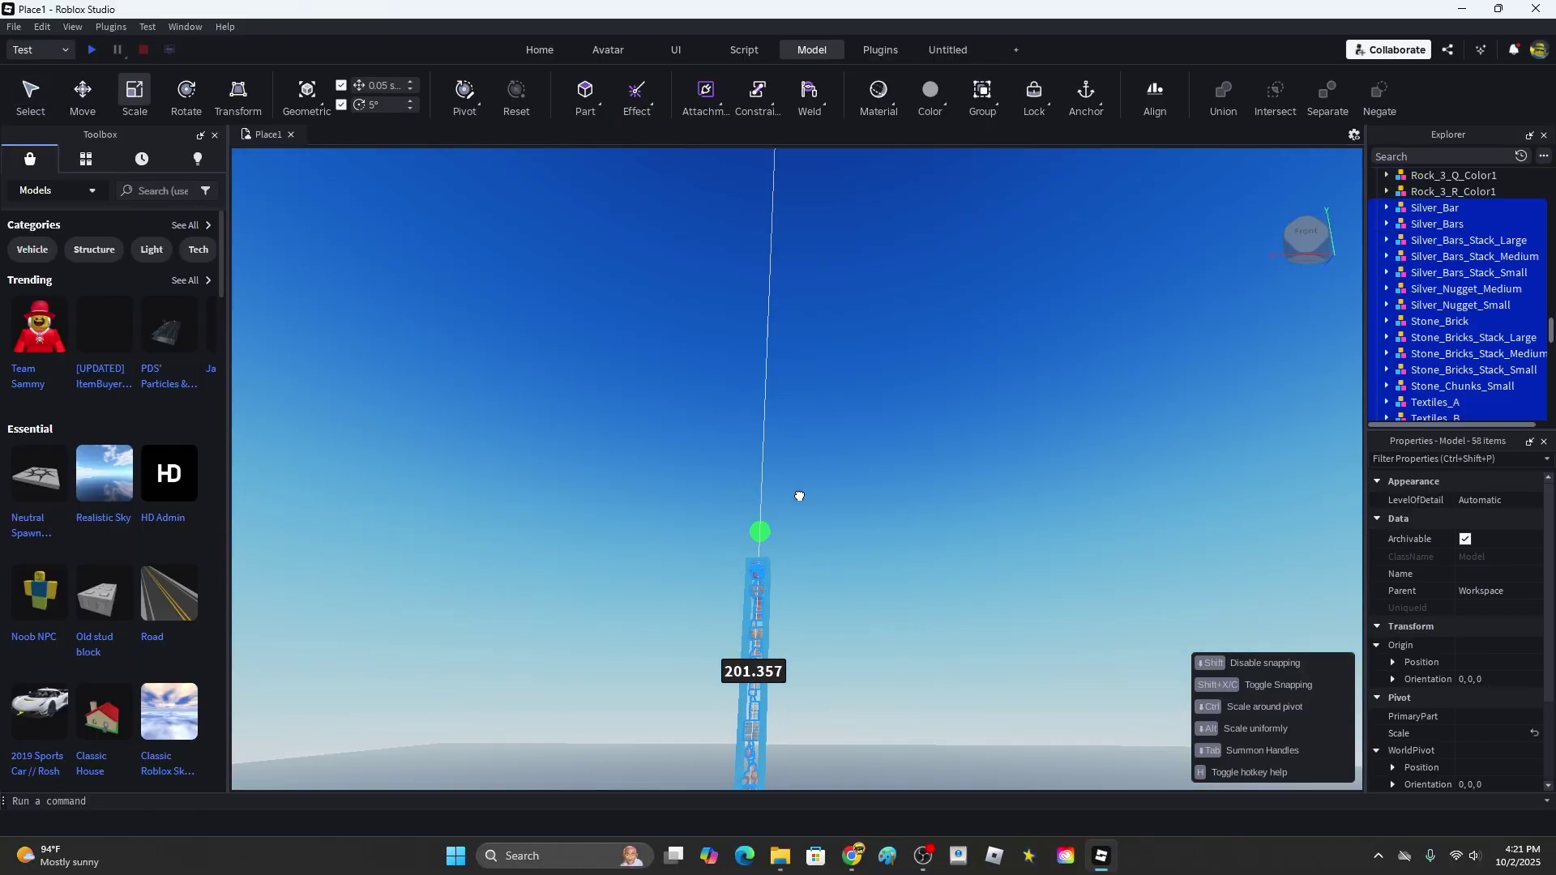
scroll(828, 263, "down", 4)
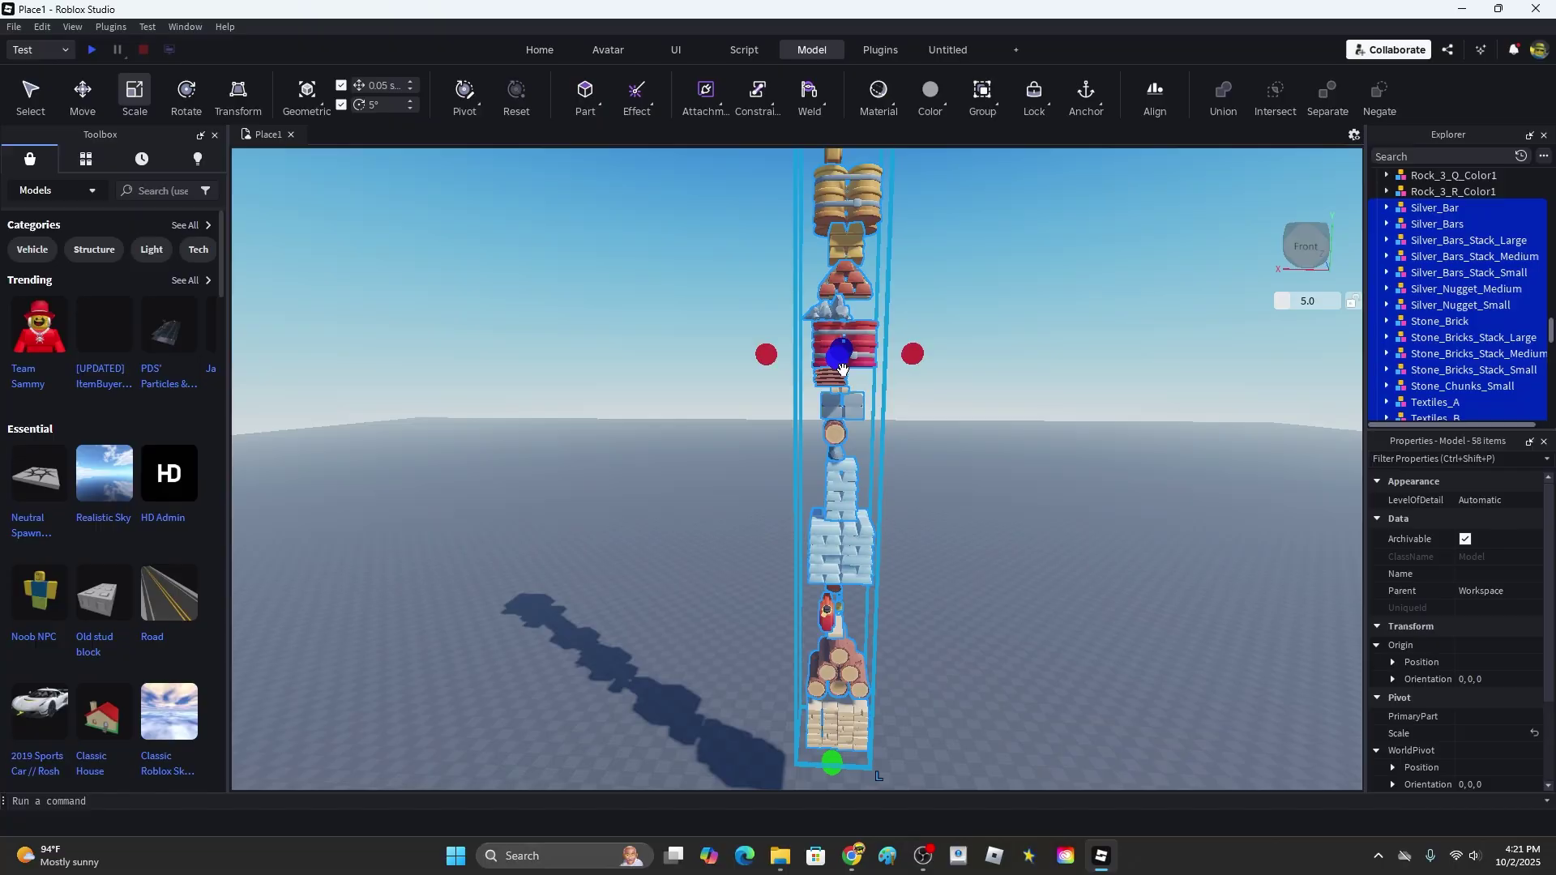
right_click_drag(828, 268, 828, 261)
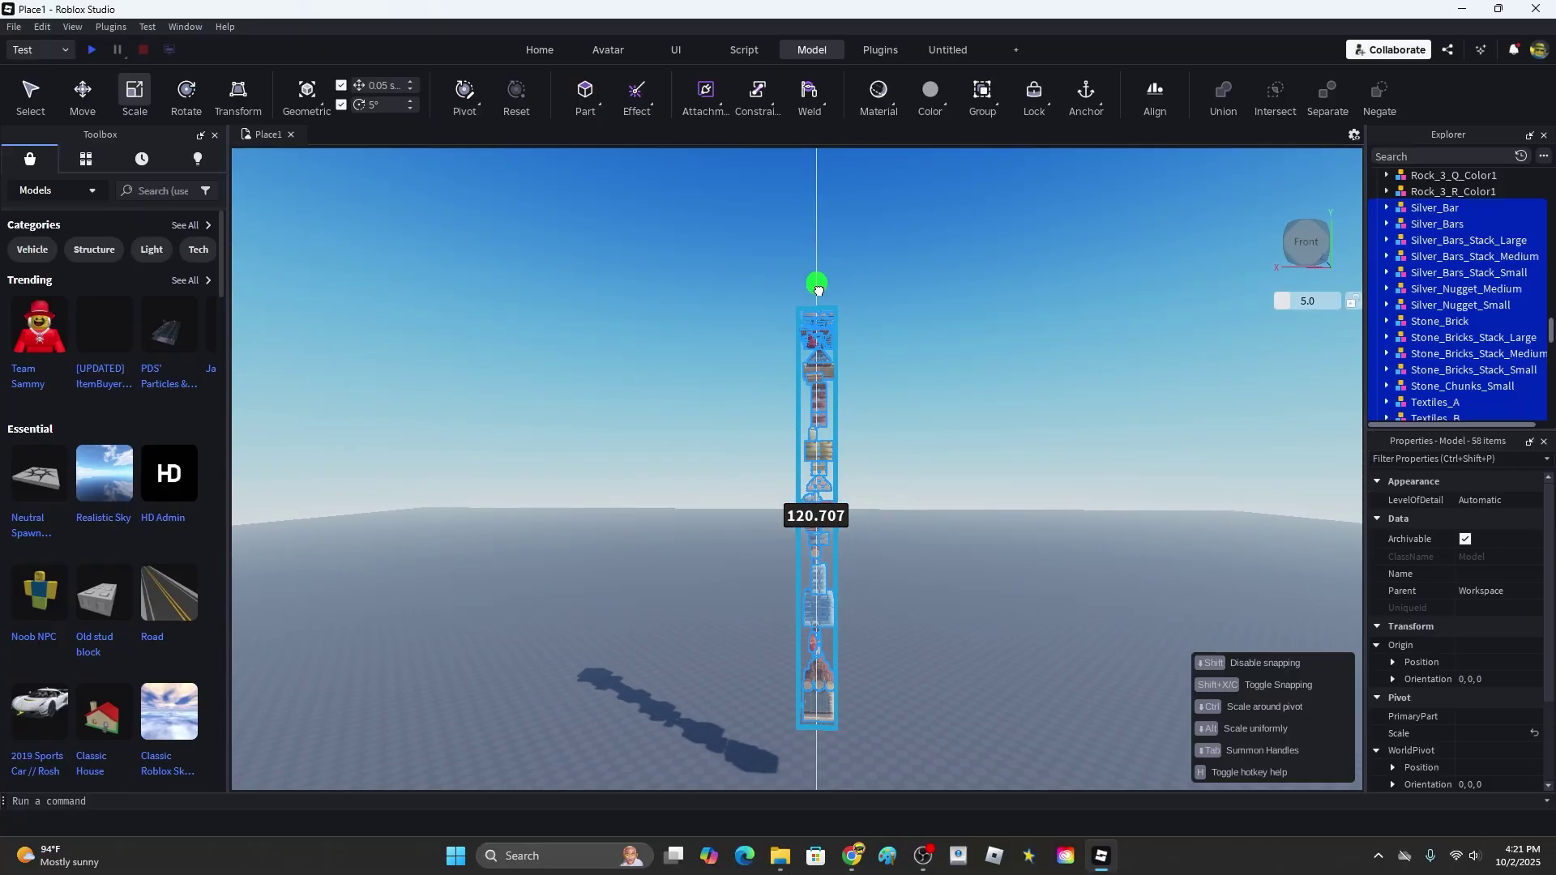
left_click_drag(819, 290, 819, 291)
right_click_drag(840, 409, 844, 421)
Take the log stack, large plank stack, red jerrycan and small nuggets out of the tower and spread them on the baseplate.
scroll(846, 436, "up", 5)
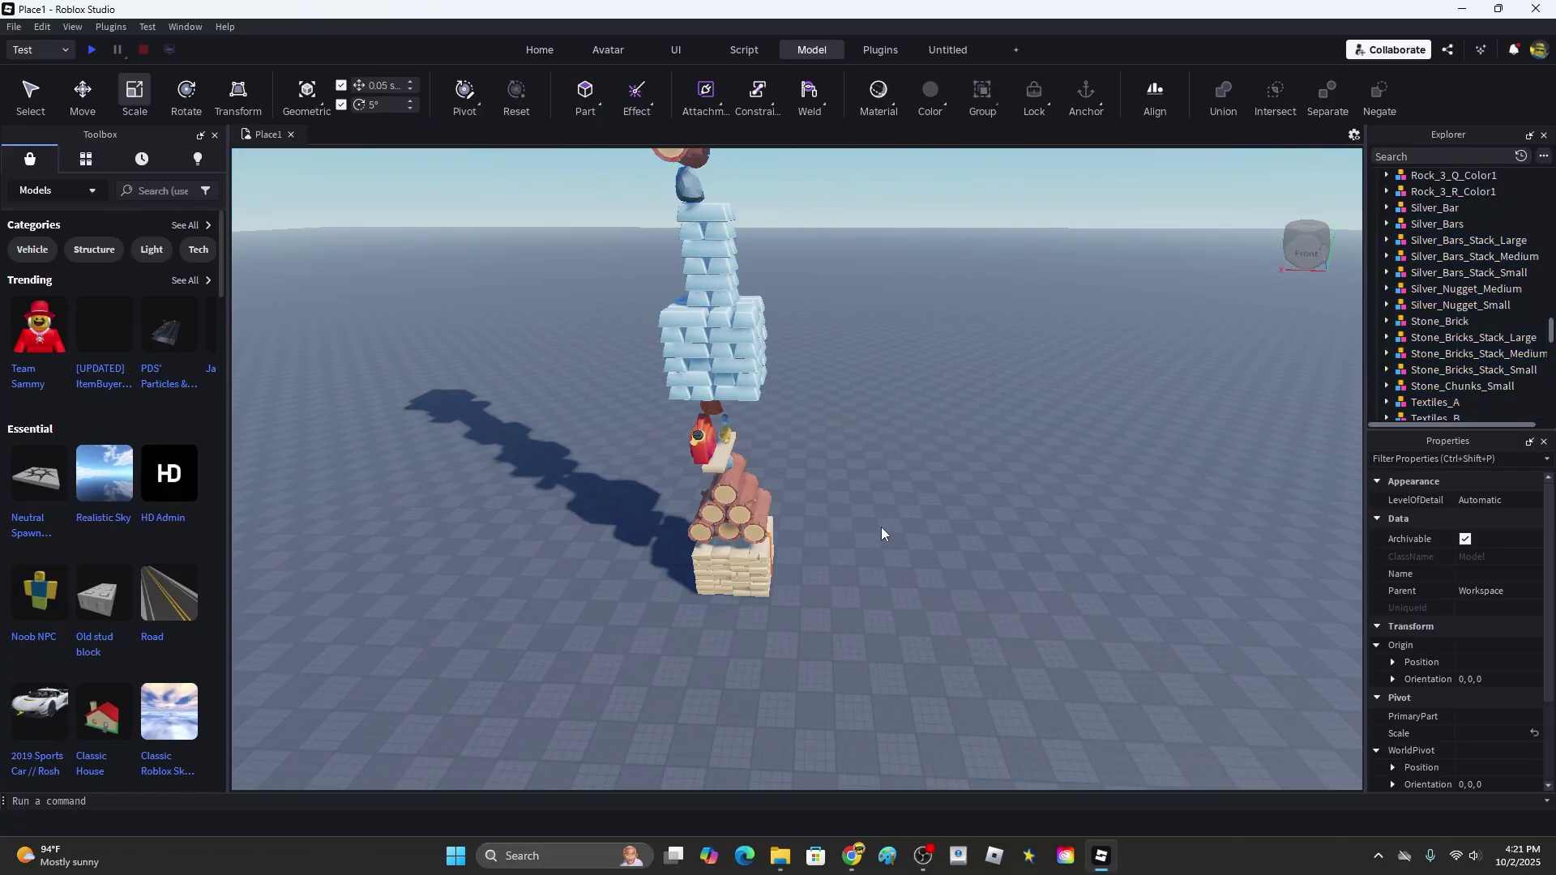
scroll(874, 510, "up", 3)
left_click(702, 495)
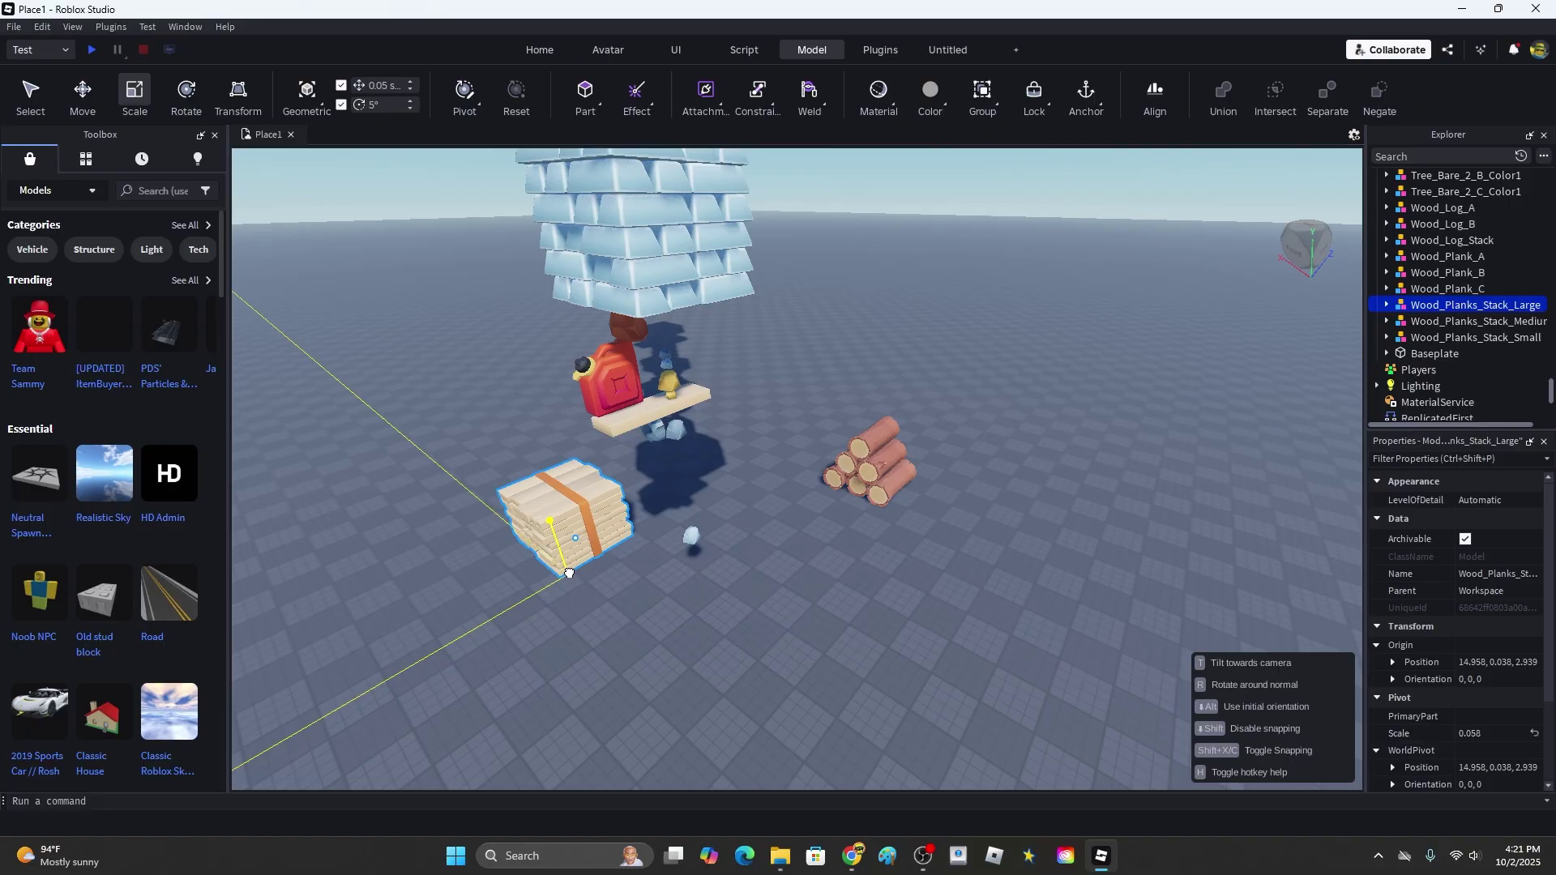
left_click_drag(960, 598, 1064, 613)
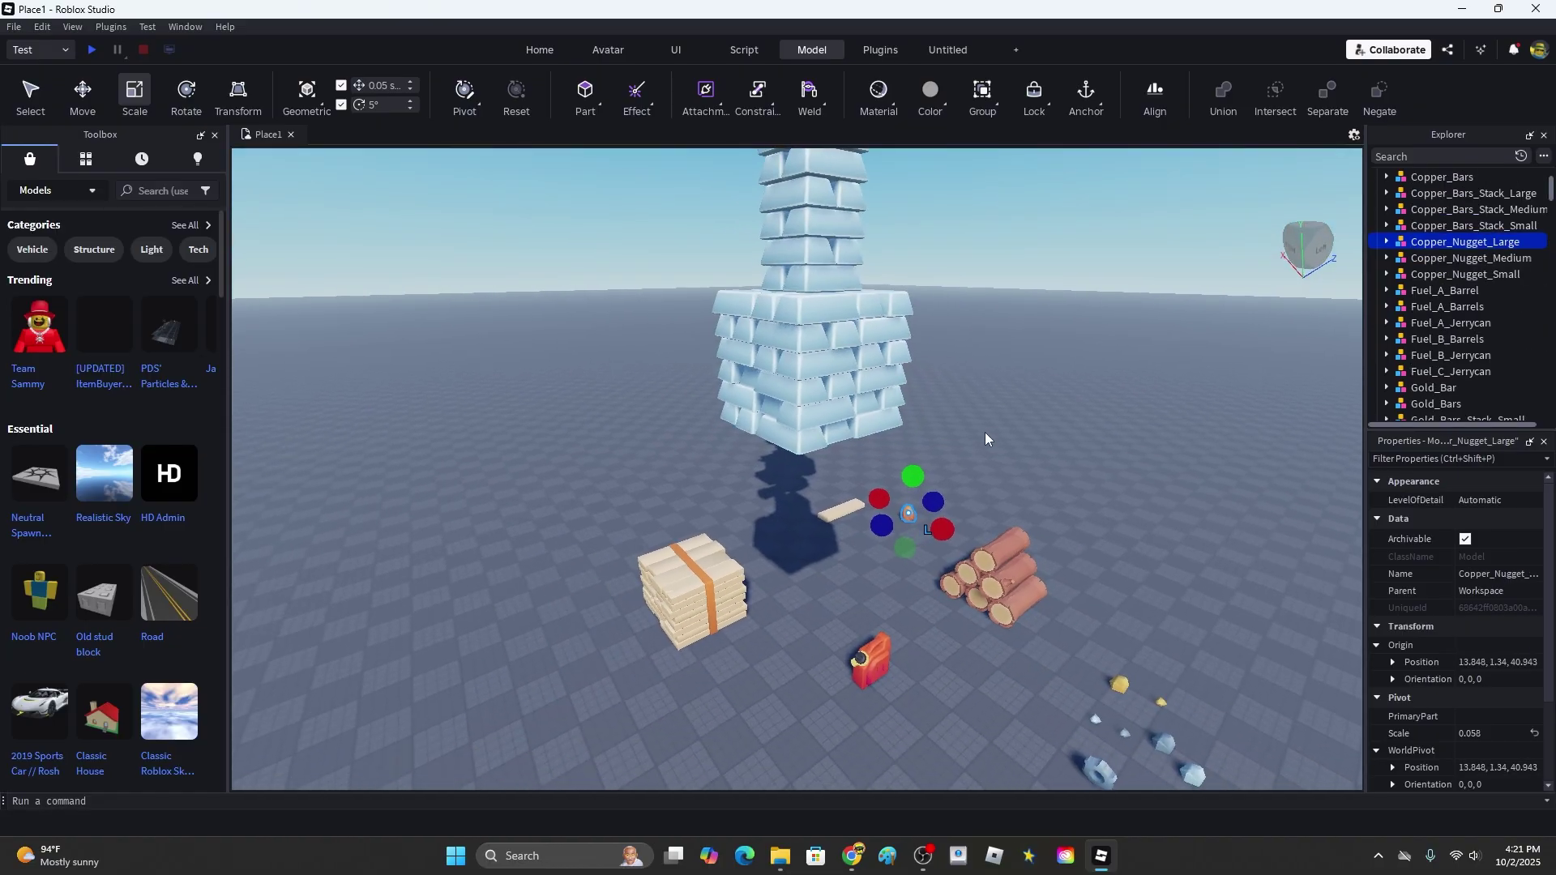
Move the red and yellow bundled fuel barrels out of the tower and set them side by side on the baseplate.
left_click(989, 425)
right_click_drag(989, 425, 957, 428)
key("w")
scroll(988, 424, "down", 5)
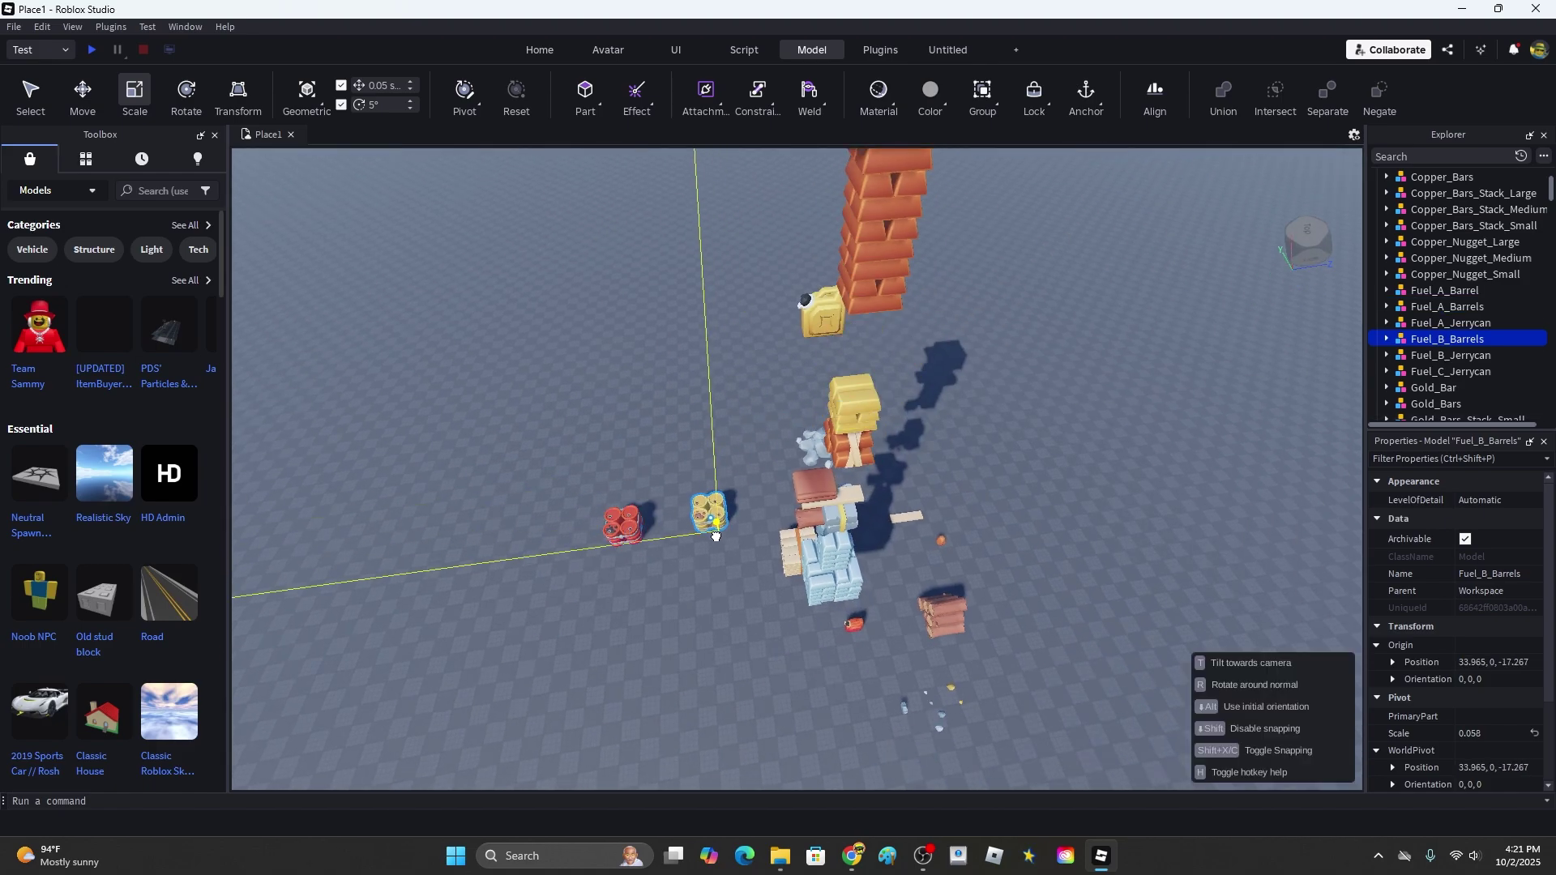
left_click_drag(718, 533, 719, 560)
left_click(884, 417)
right_click_drag(859, 425, 859, 425)
key("w")
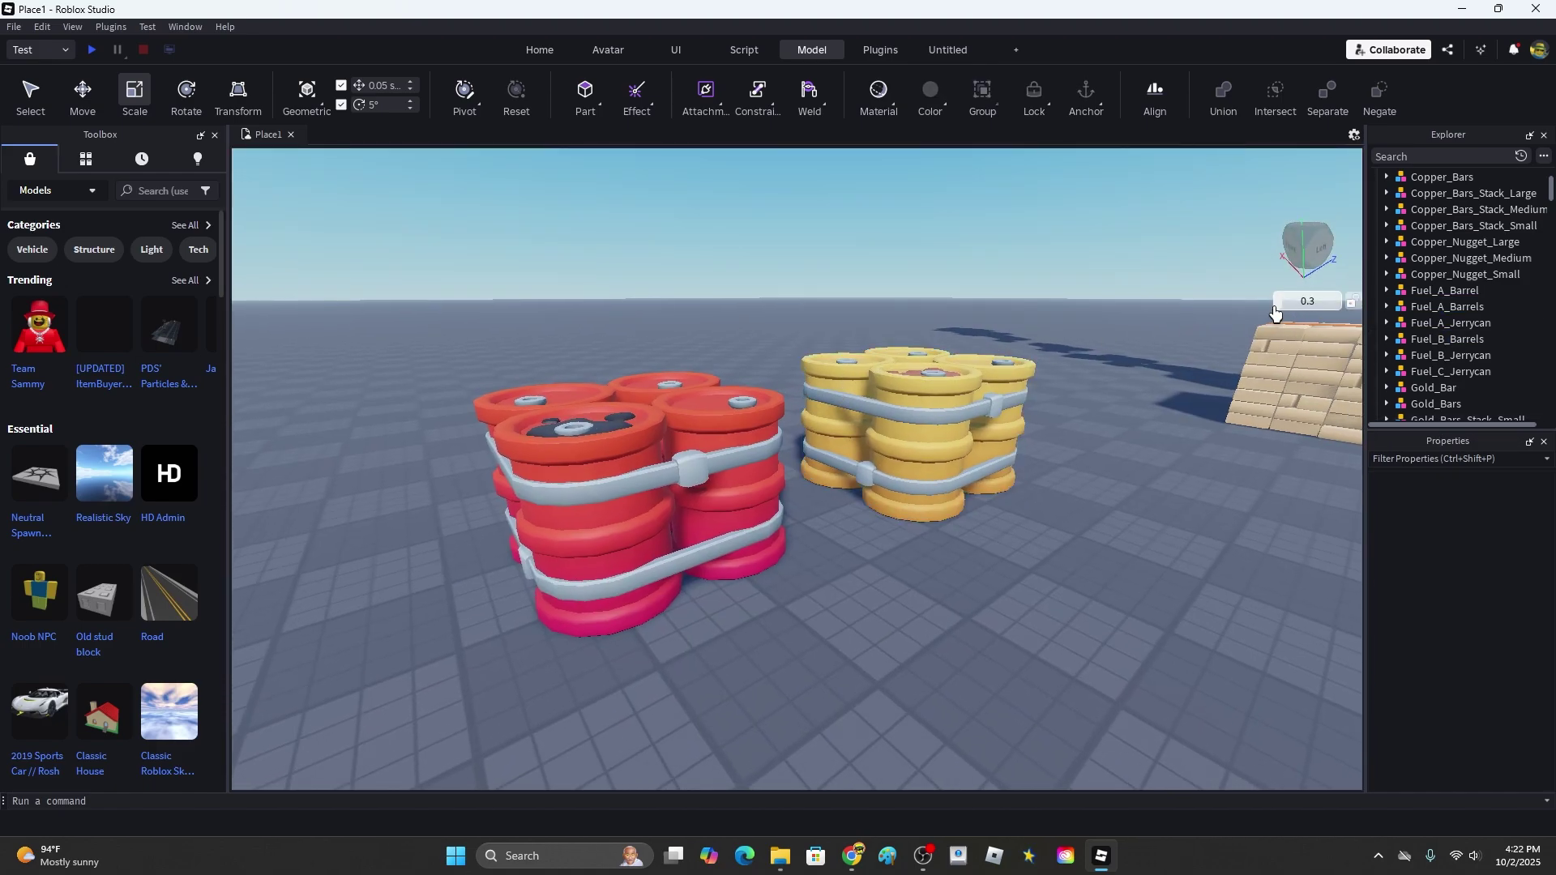
Take the large copper bar stack off the top of the tower and place it on the baseplate.
right_click_drag(1008, 285, 1007, 285)
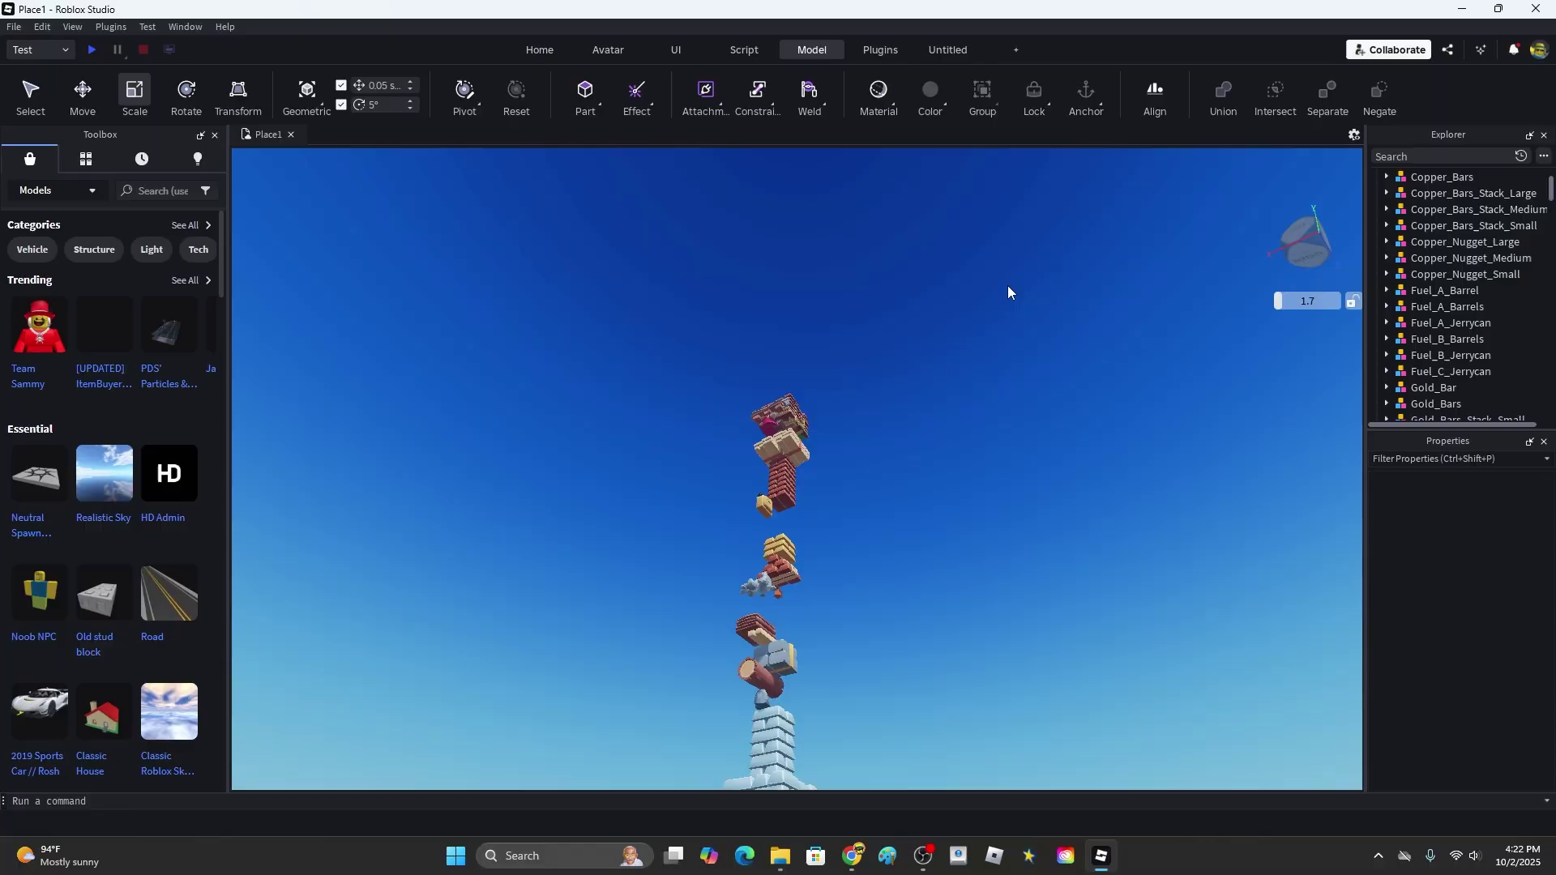
key("w")
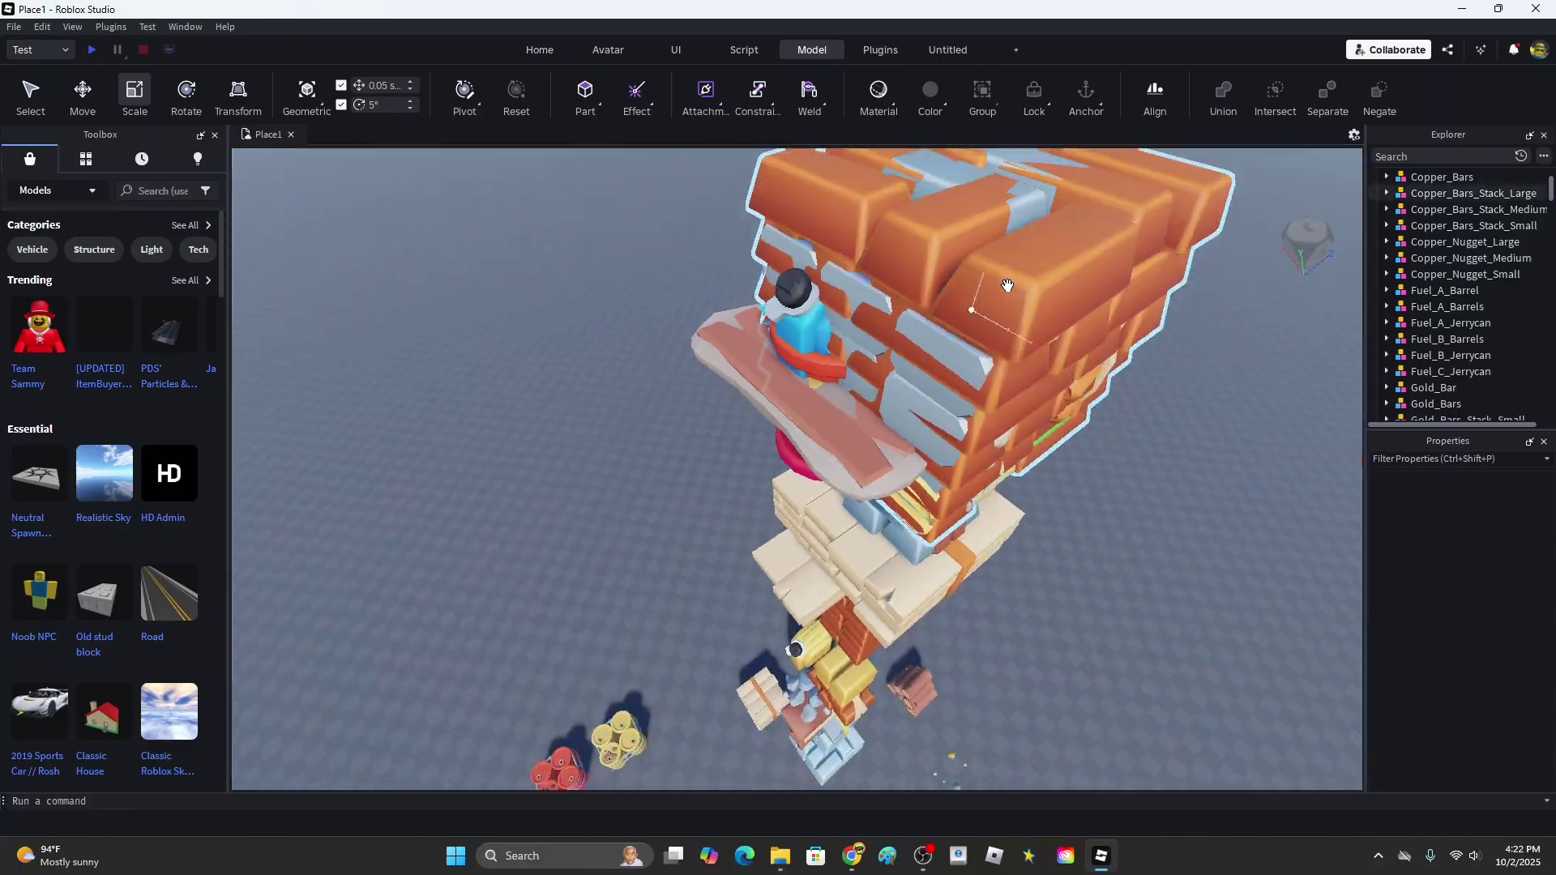
left_click_drag(1008, 287, 907, 345)
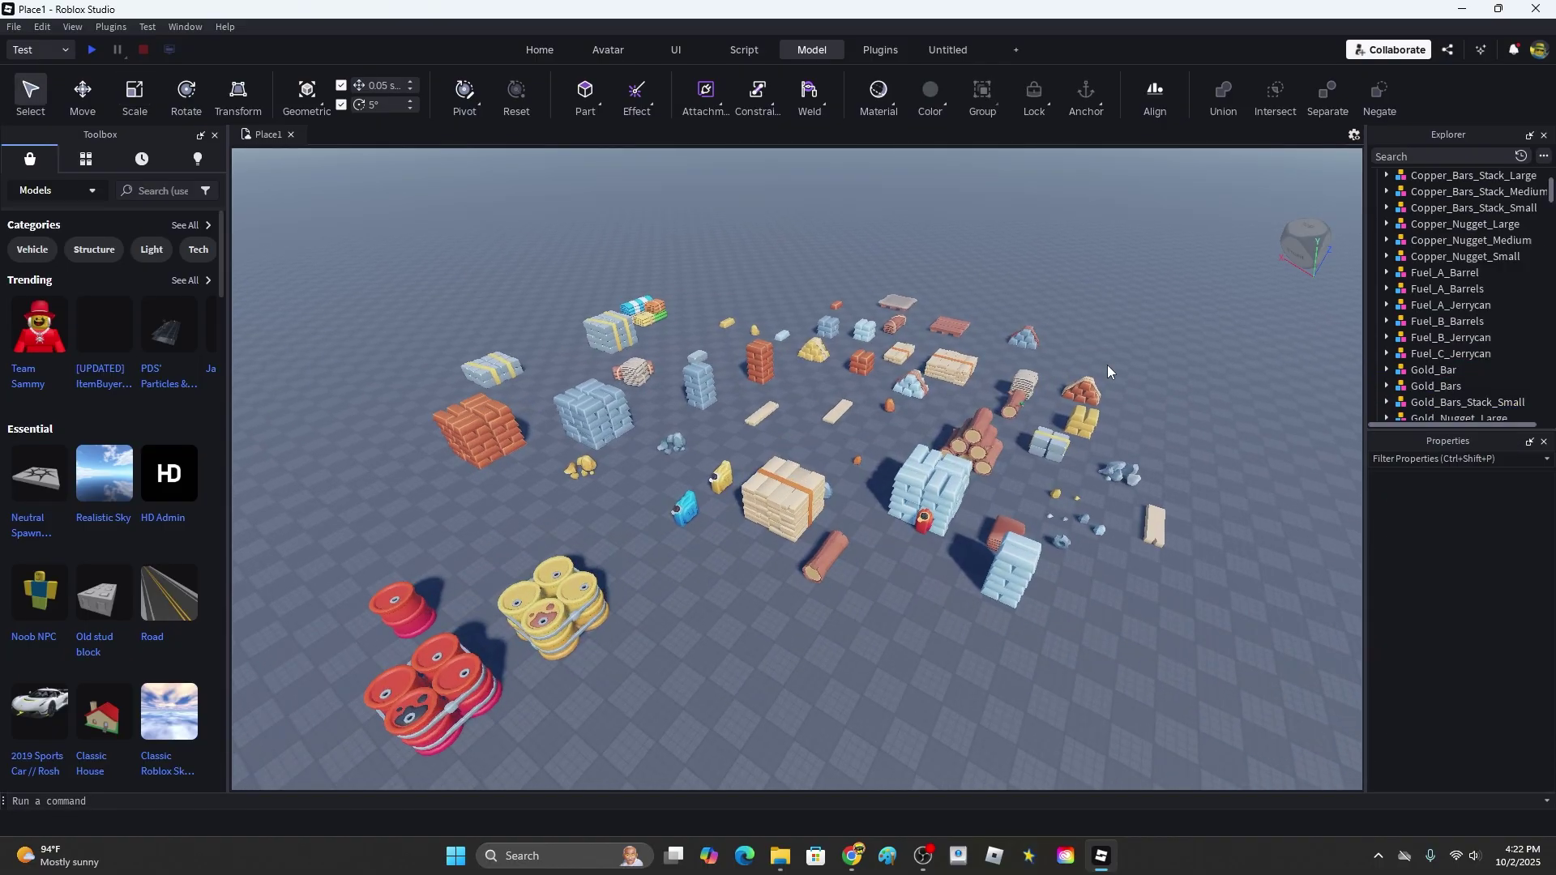
Look over the resource models laid out on the baseplate, focusing on the rows of metal bars and nuggets.
right_click_drag(1107, 364, 1105, 366)
scroll(1105, 358, "down", 5)
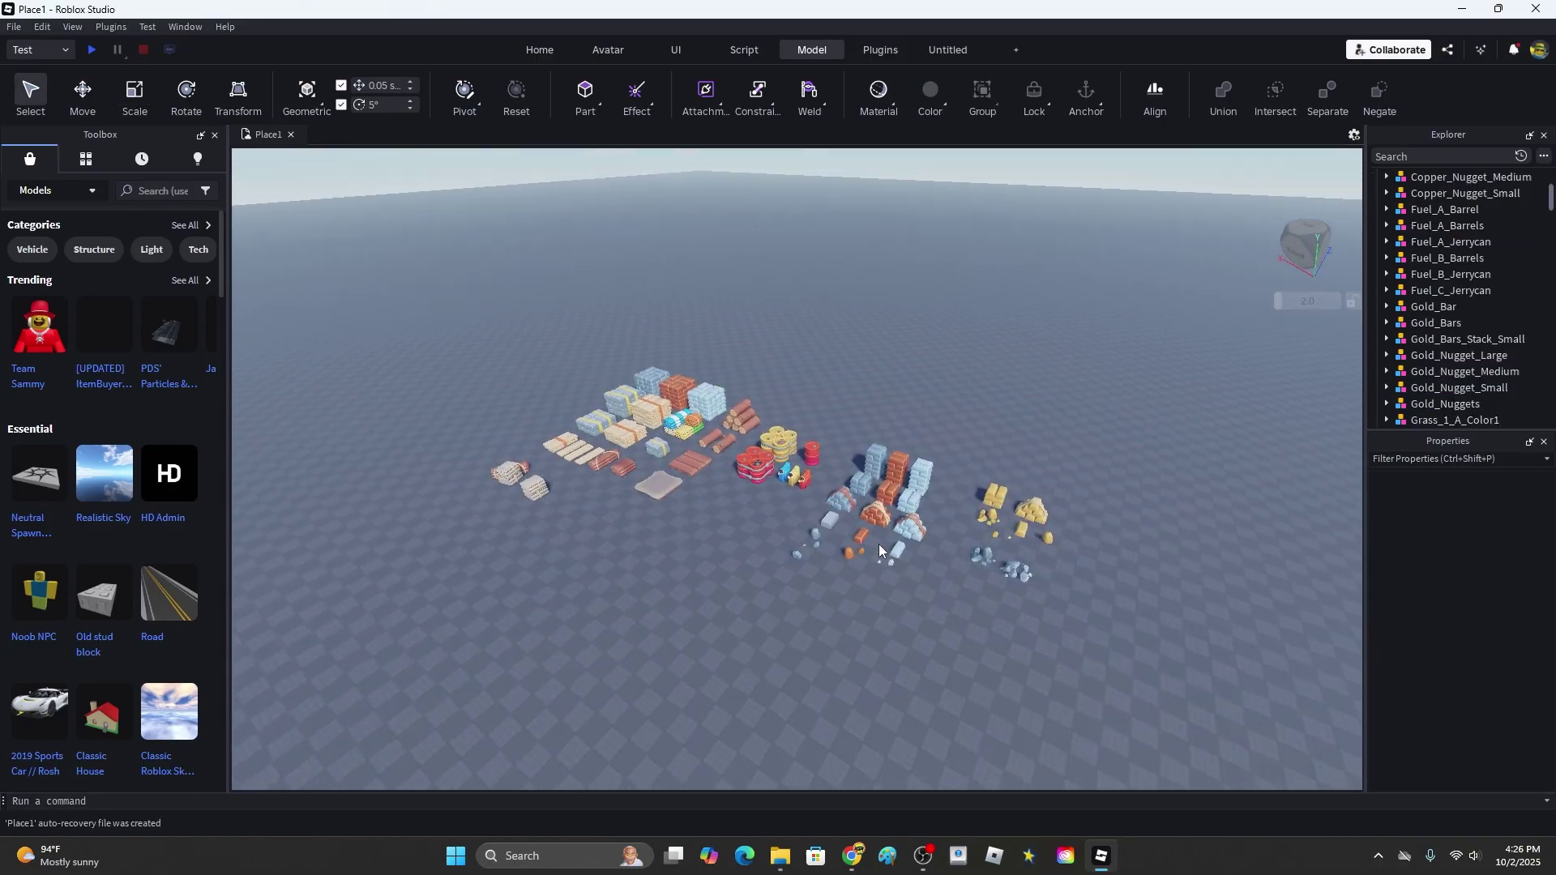
key("w")
key("d")
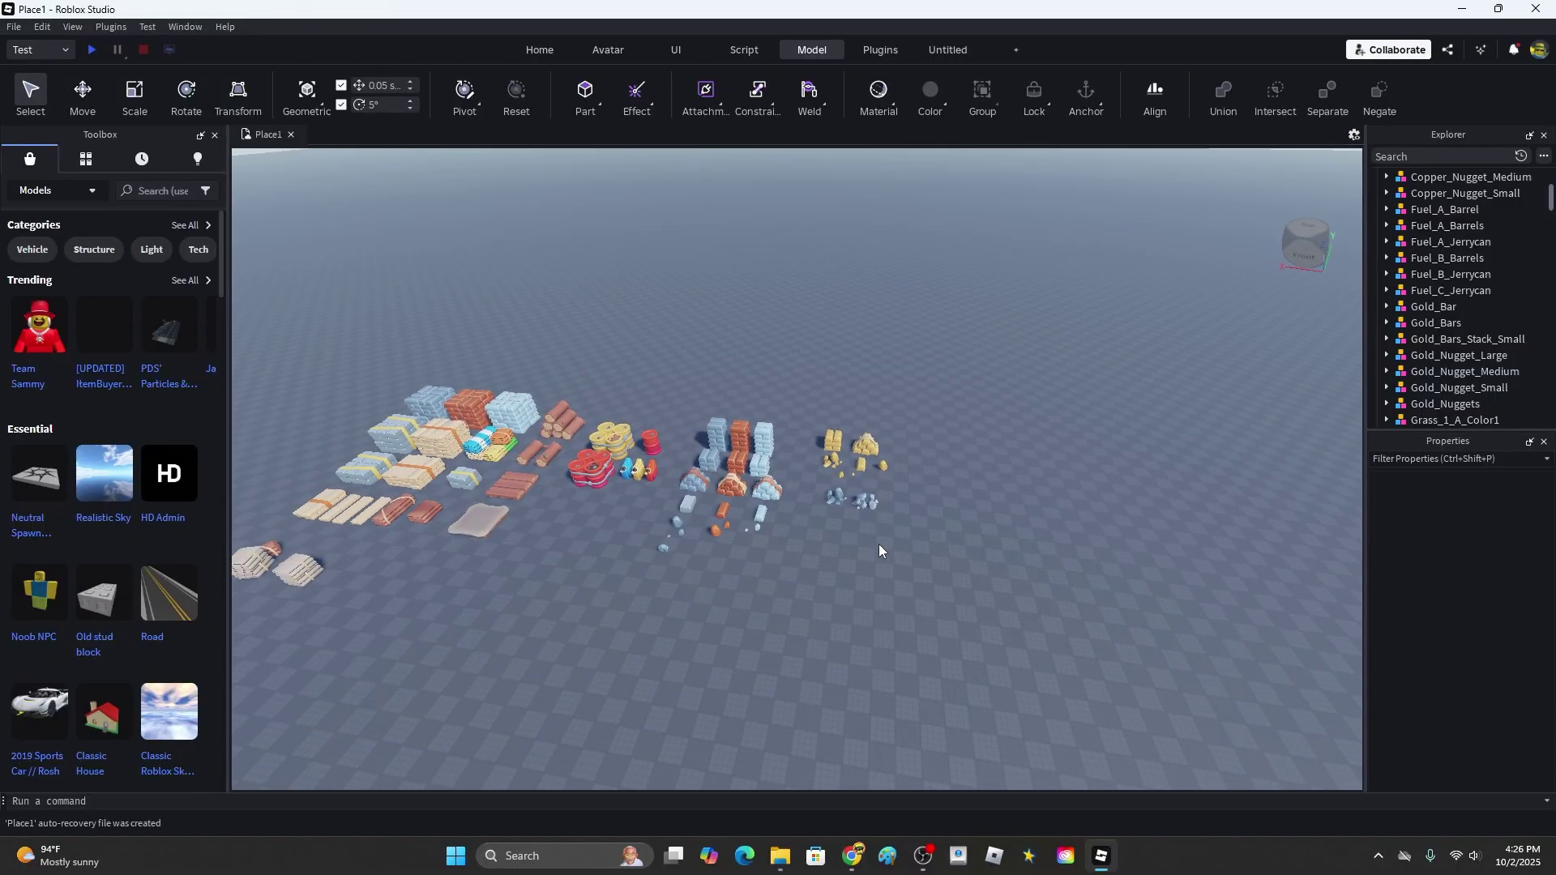
key("w")
key("a")
key("s")
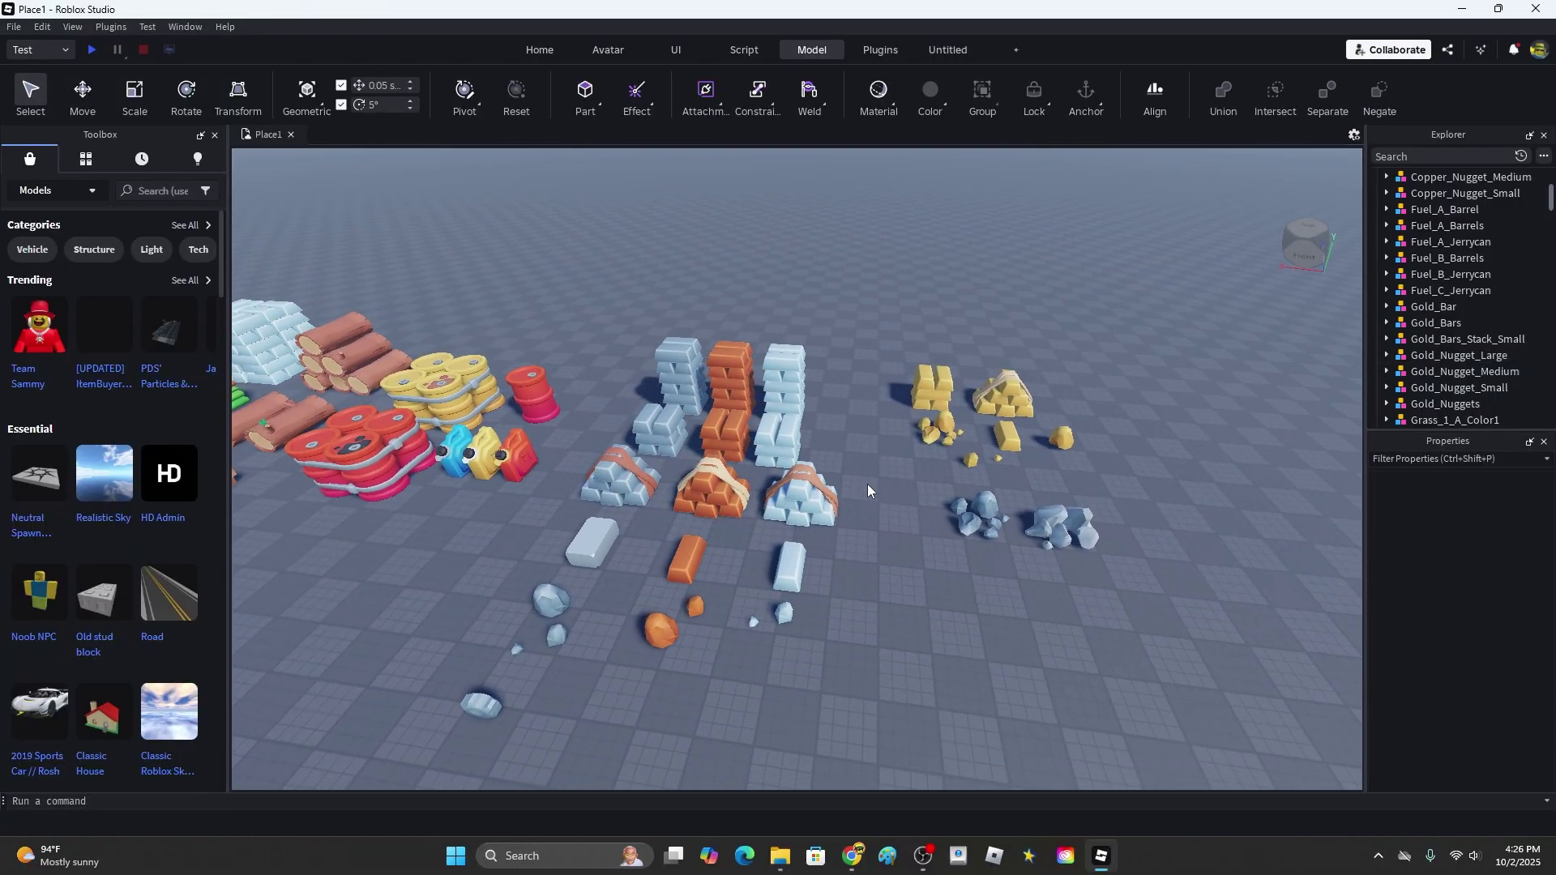
key("w")
key("a")
right_click_drag(867, 484, 826, 483)
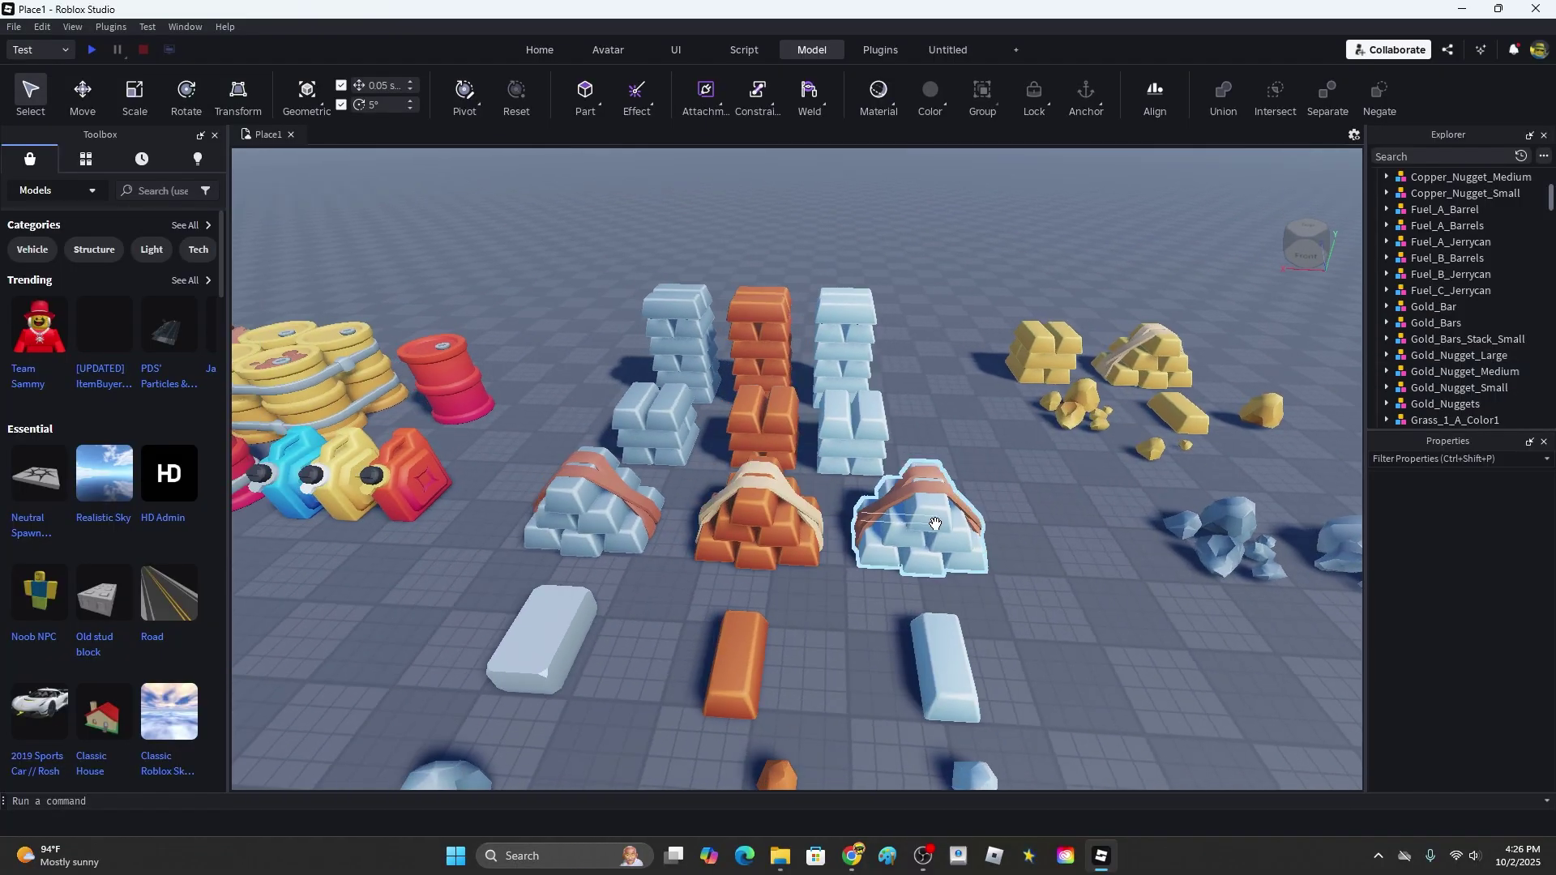
scroll(600, 463, "down", 5)
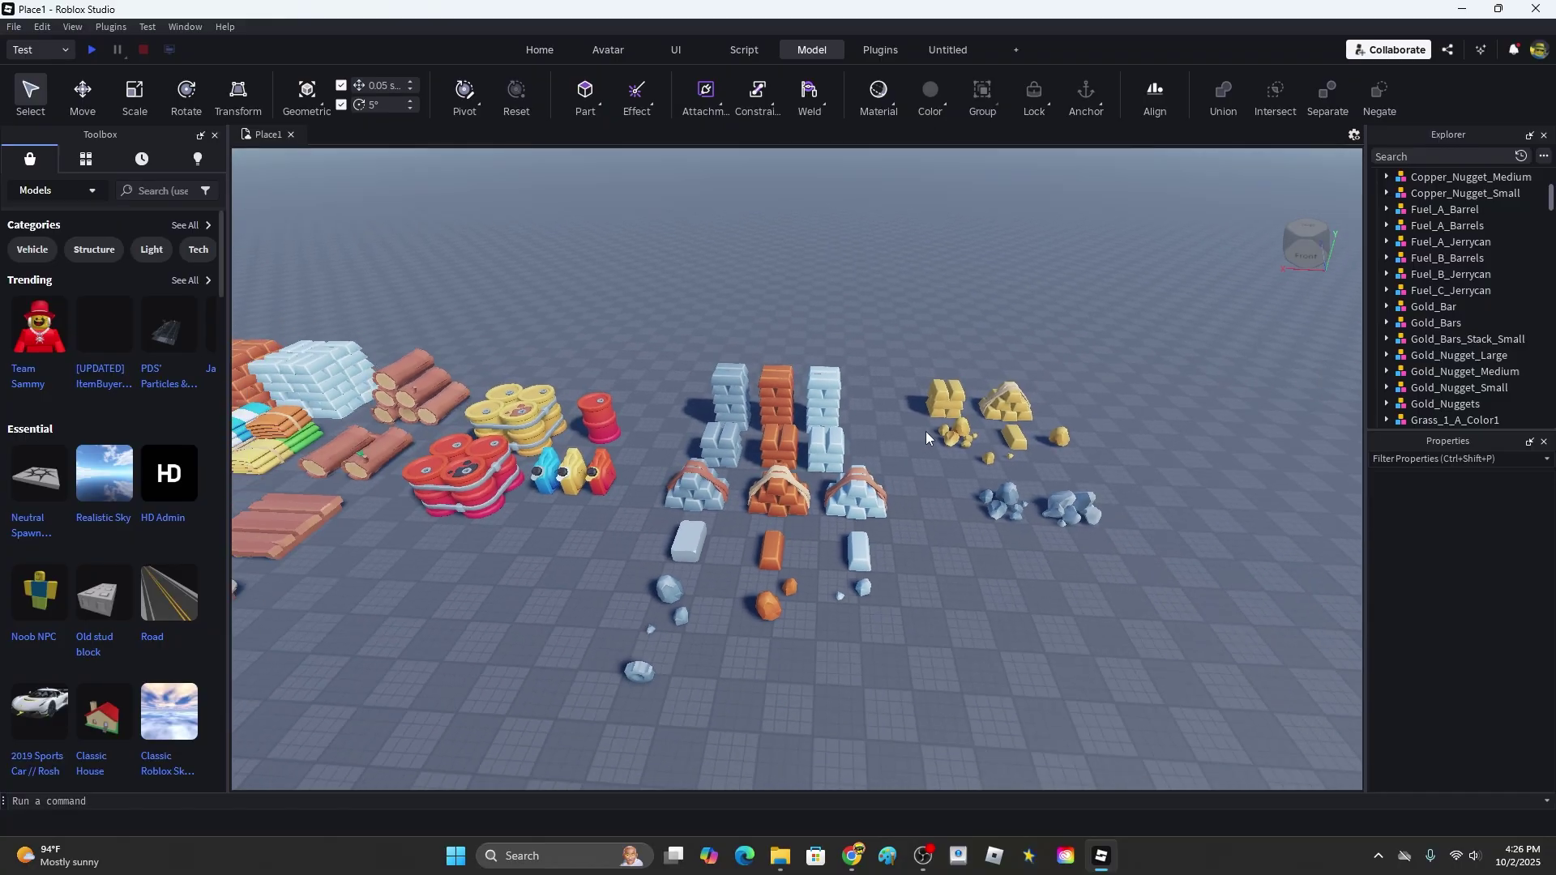
scroll(642, 519, "up", 5)
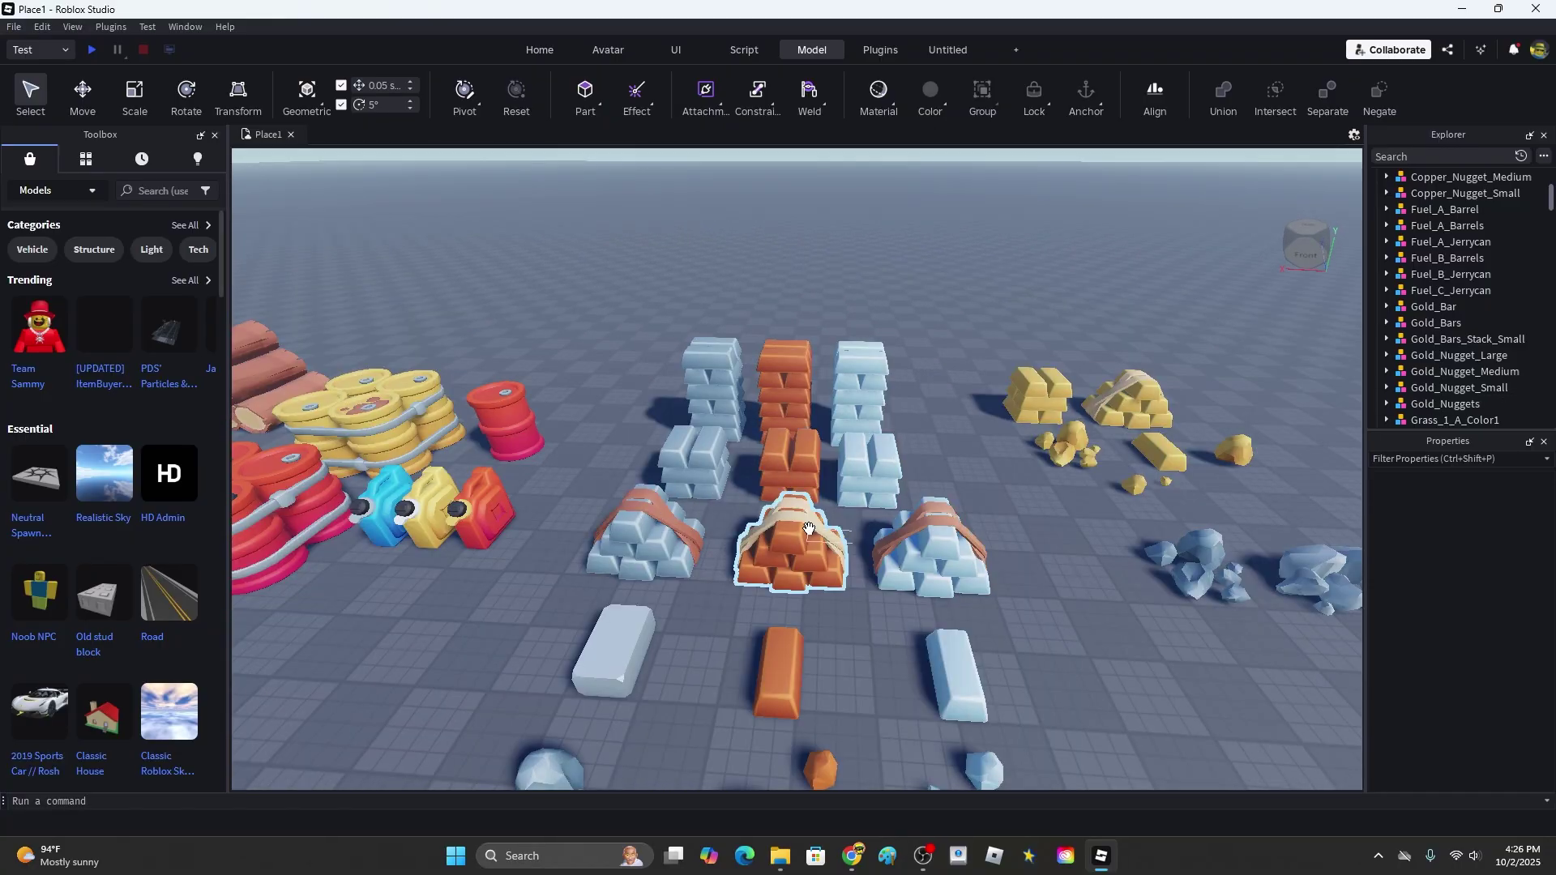
Inspect the metal bar stacks from the side and the red, yellow and blue jerrycans up close.
key("d")
key("s")
right_click_drag(945, 588, 930, 587)
key("w")
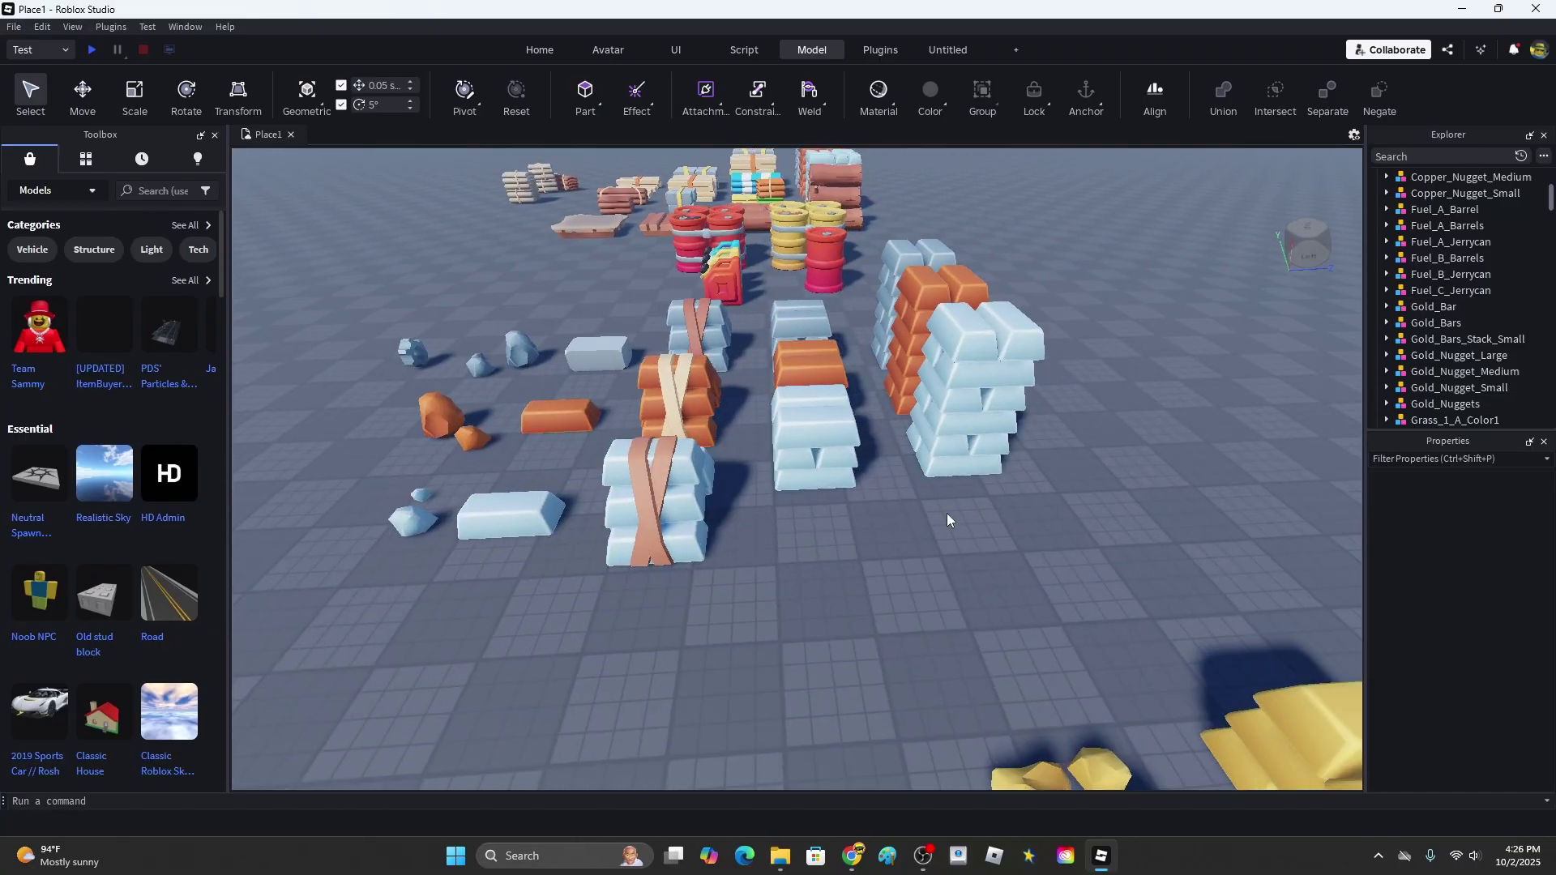
right_click(923, 397)
left_click(710, 614)
key("a")
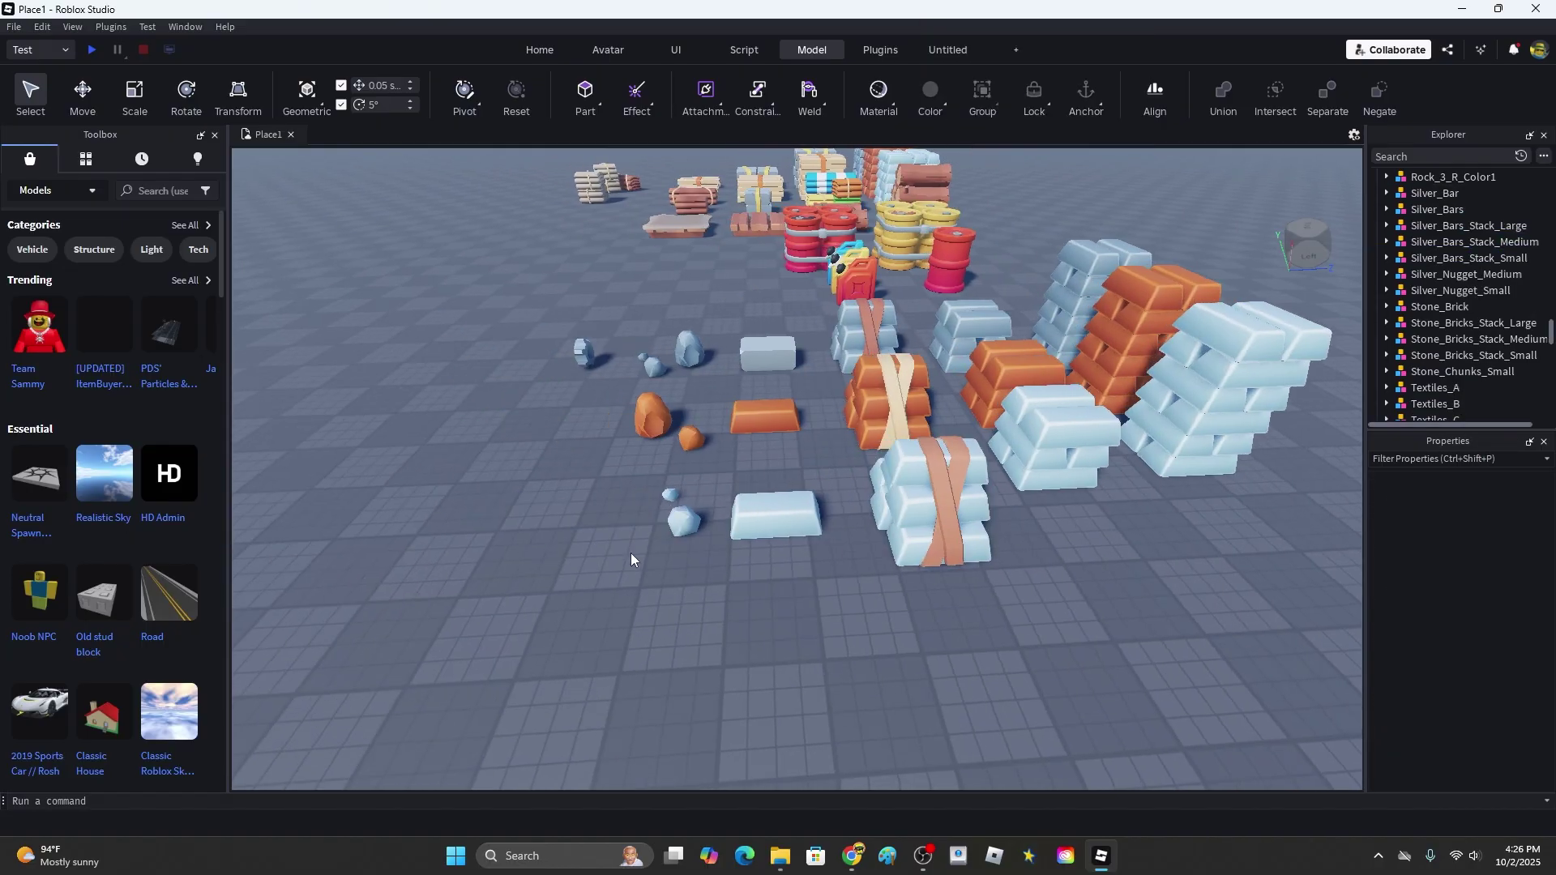
key("s")
right_click_drag(861, 596, 917, 594)
key("w")
key("w")
key("w")
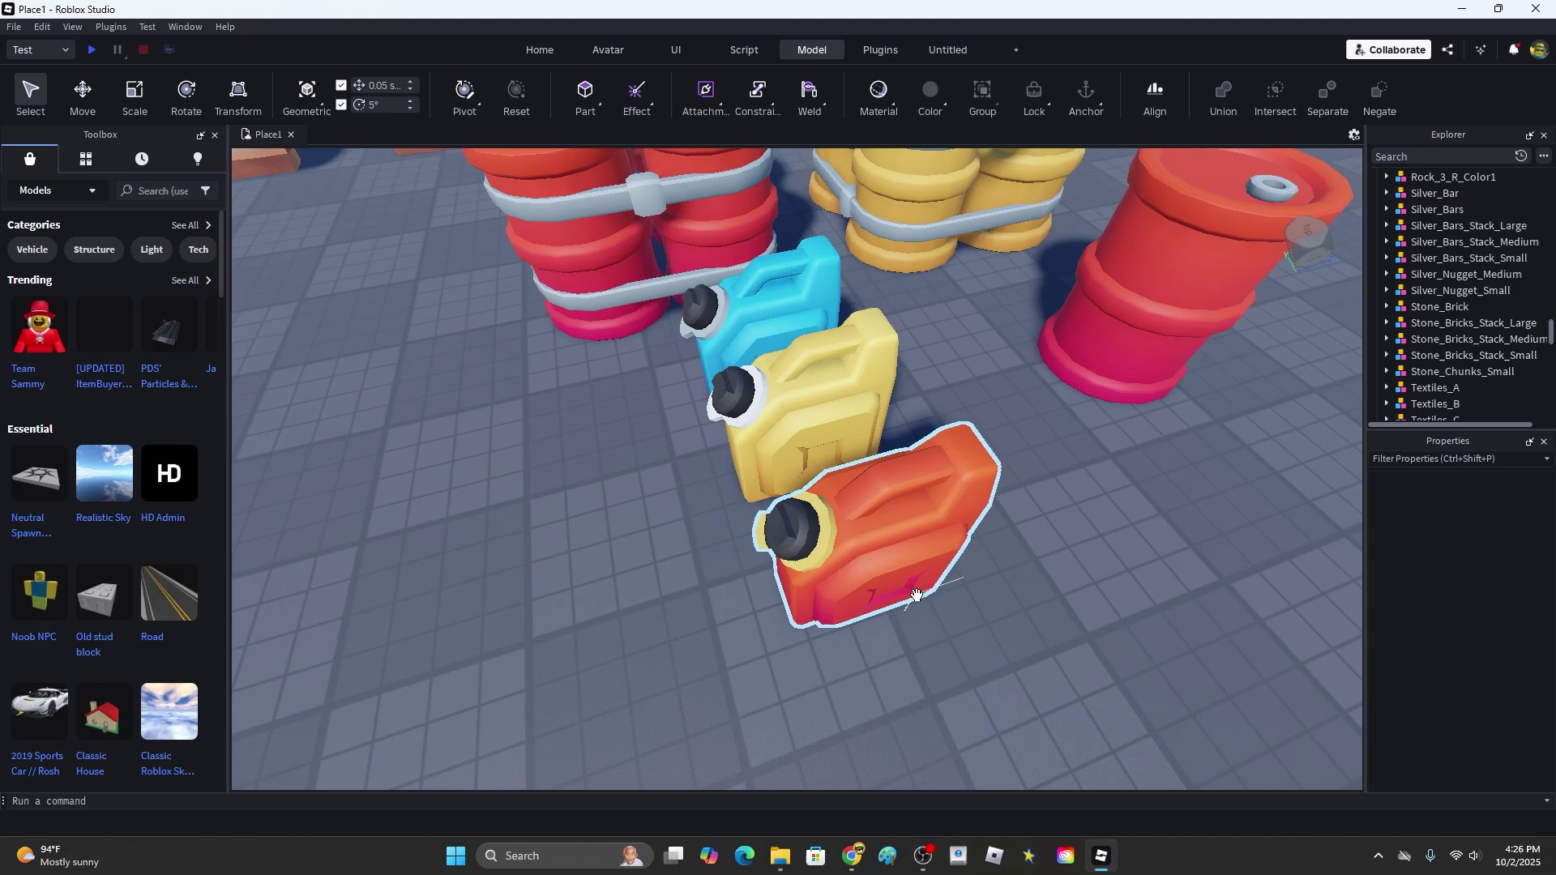
Examine the log, plank, textile and brick stacks closely, and review the whole resource layout from a distance.
key("s")
right_click_drag(811, 538, 812, 539)
key("w")
scroll(811, 537, "down", 6)
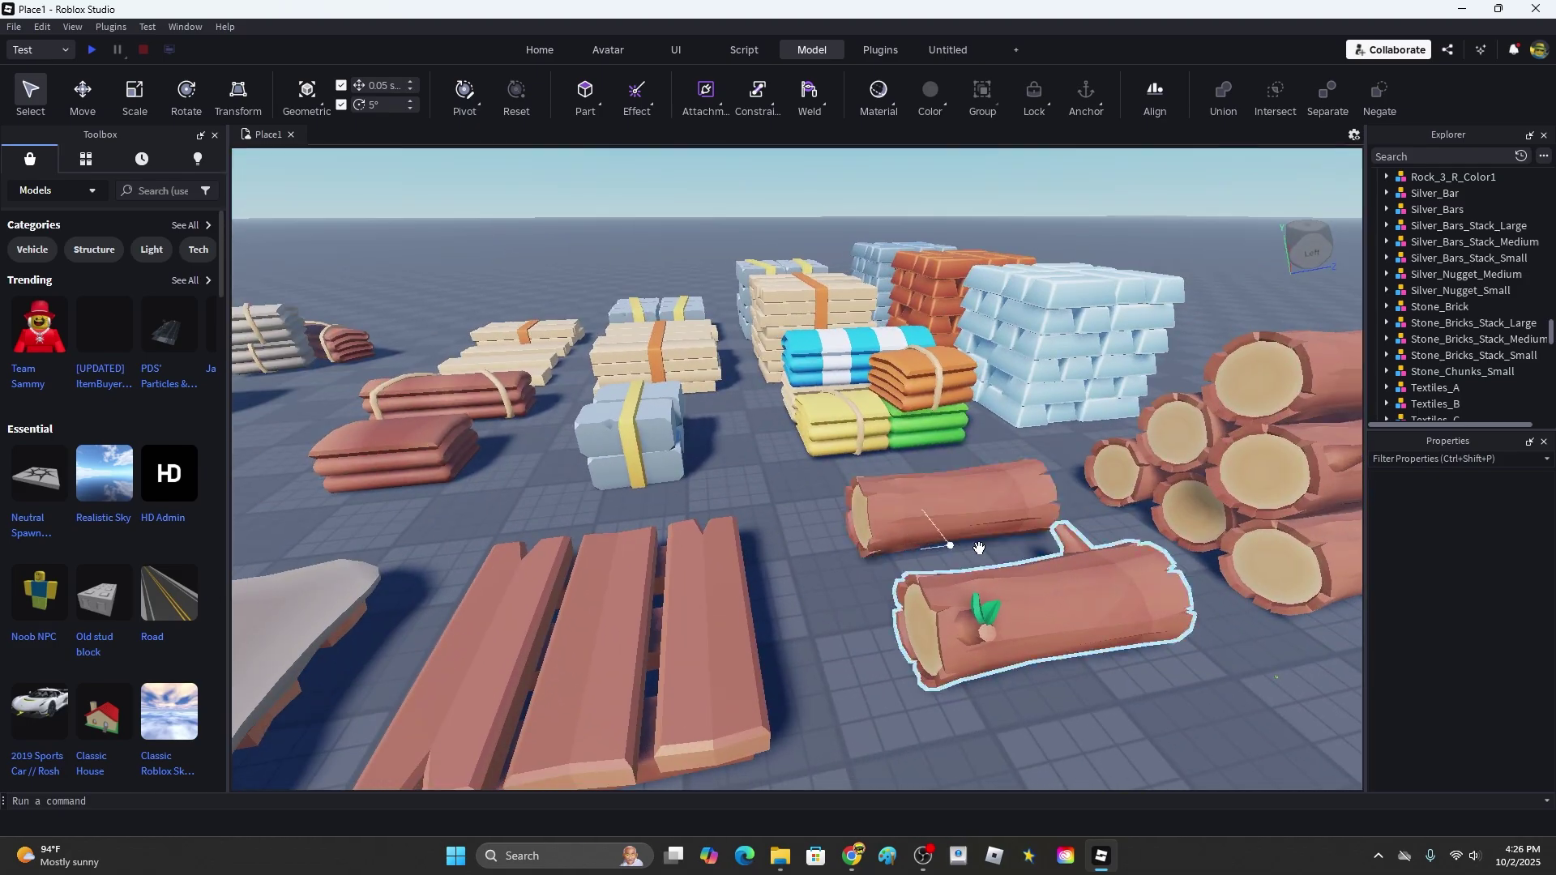
scroll(877, 408, "up", 6)
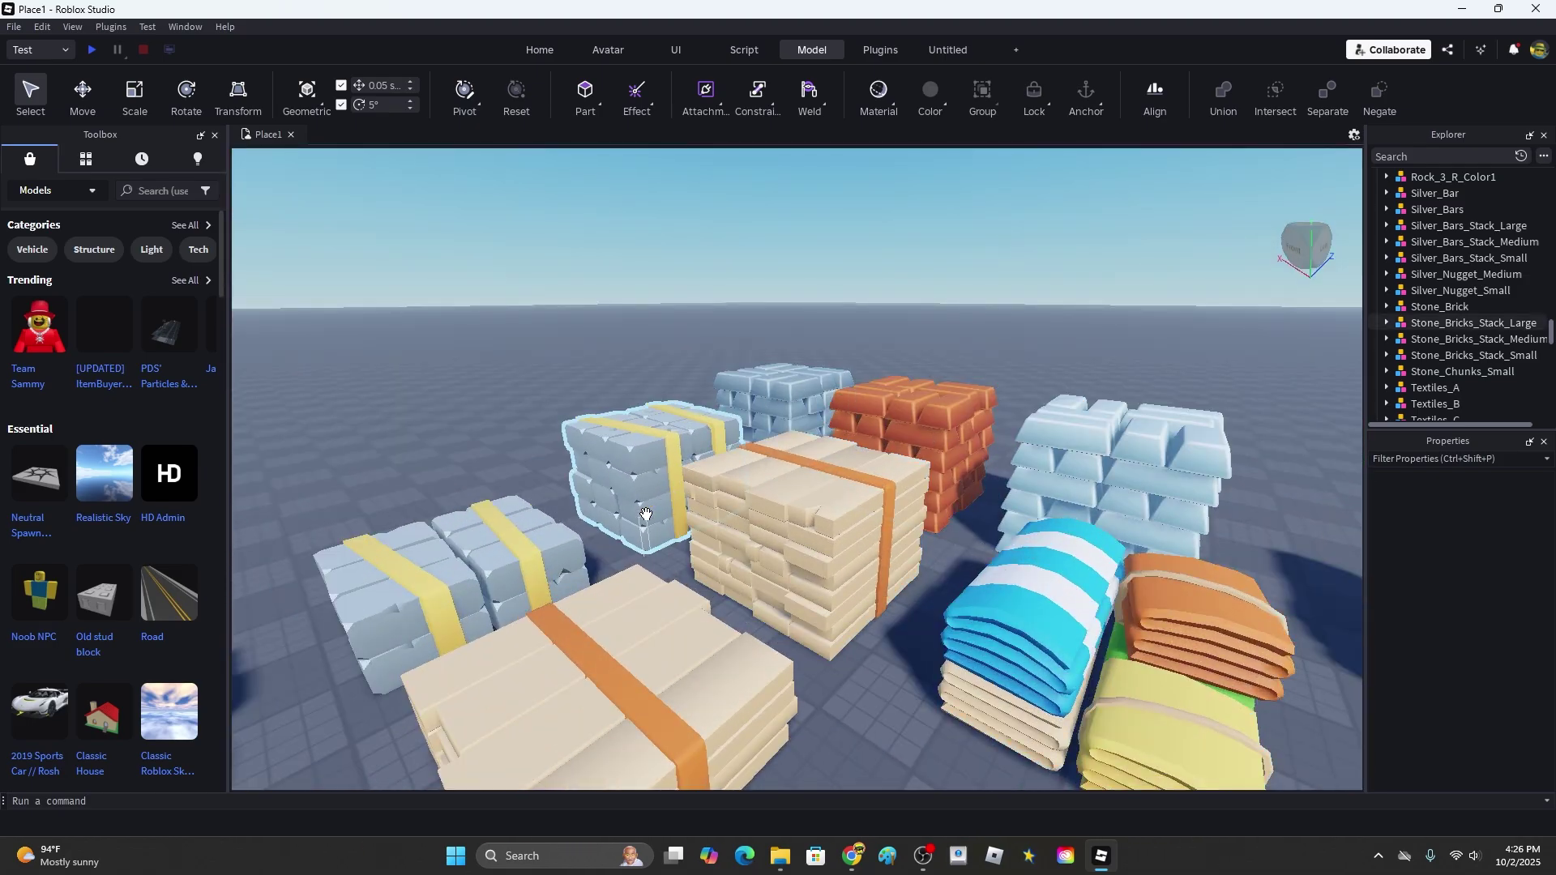
scroll(646, 514, "down", 7)
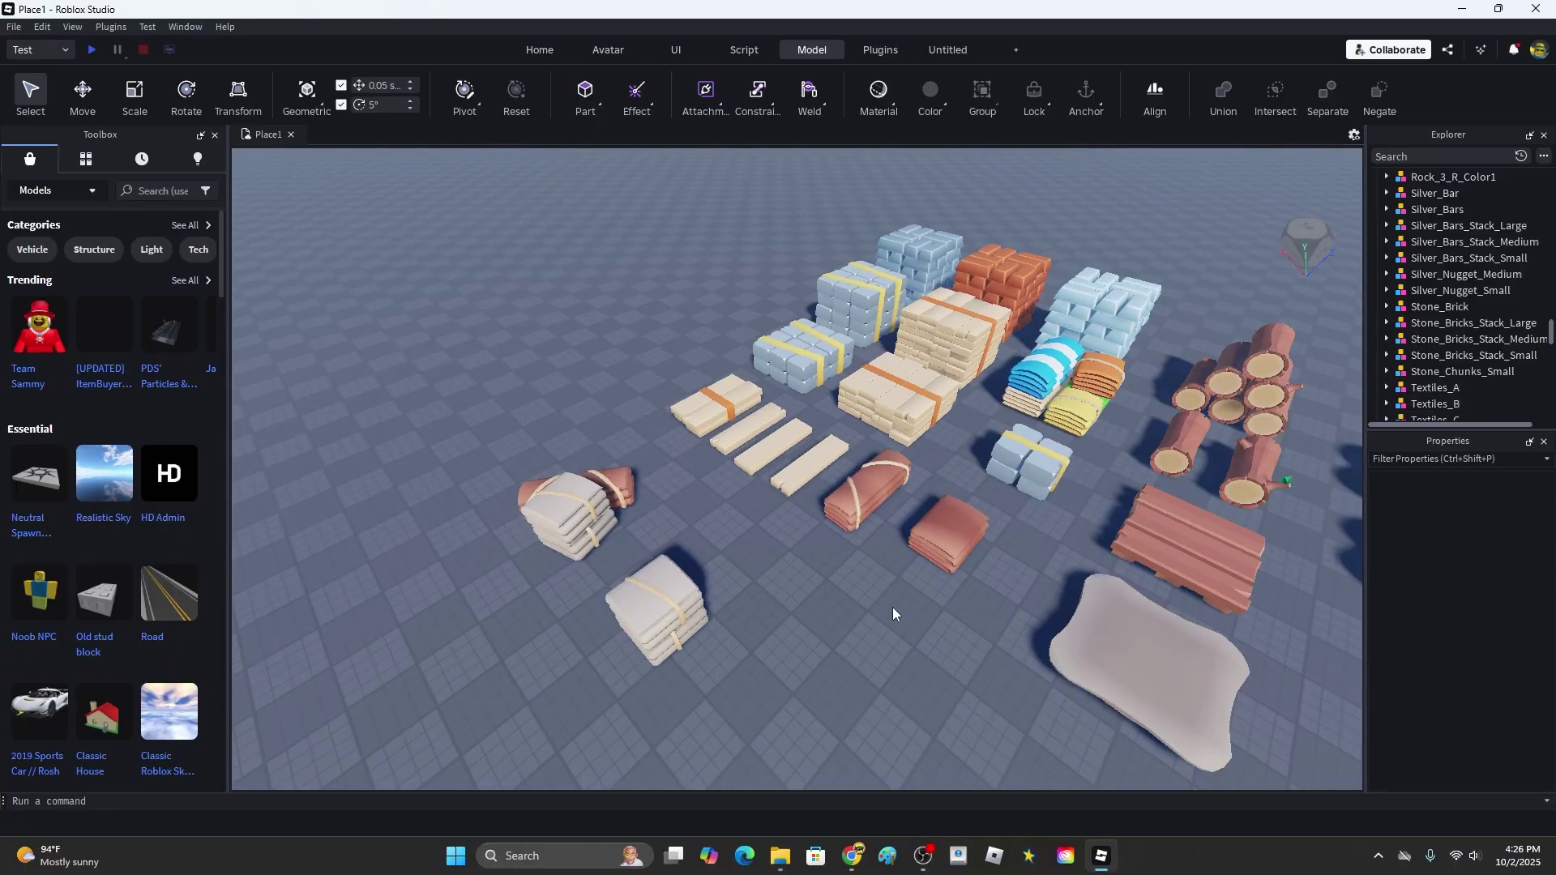
scroll(893, 612, "down", 5)
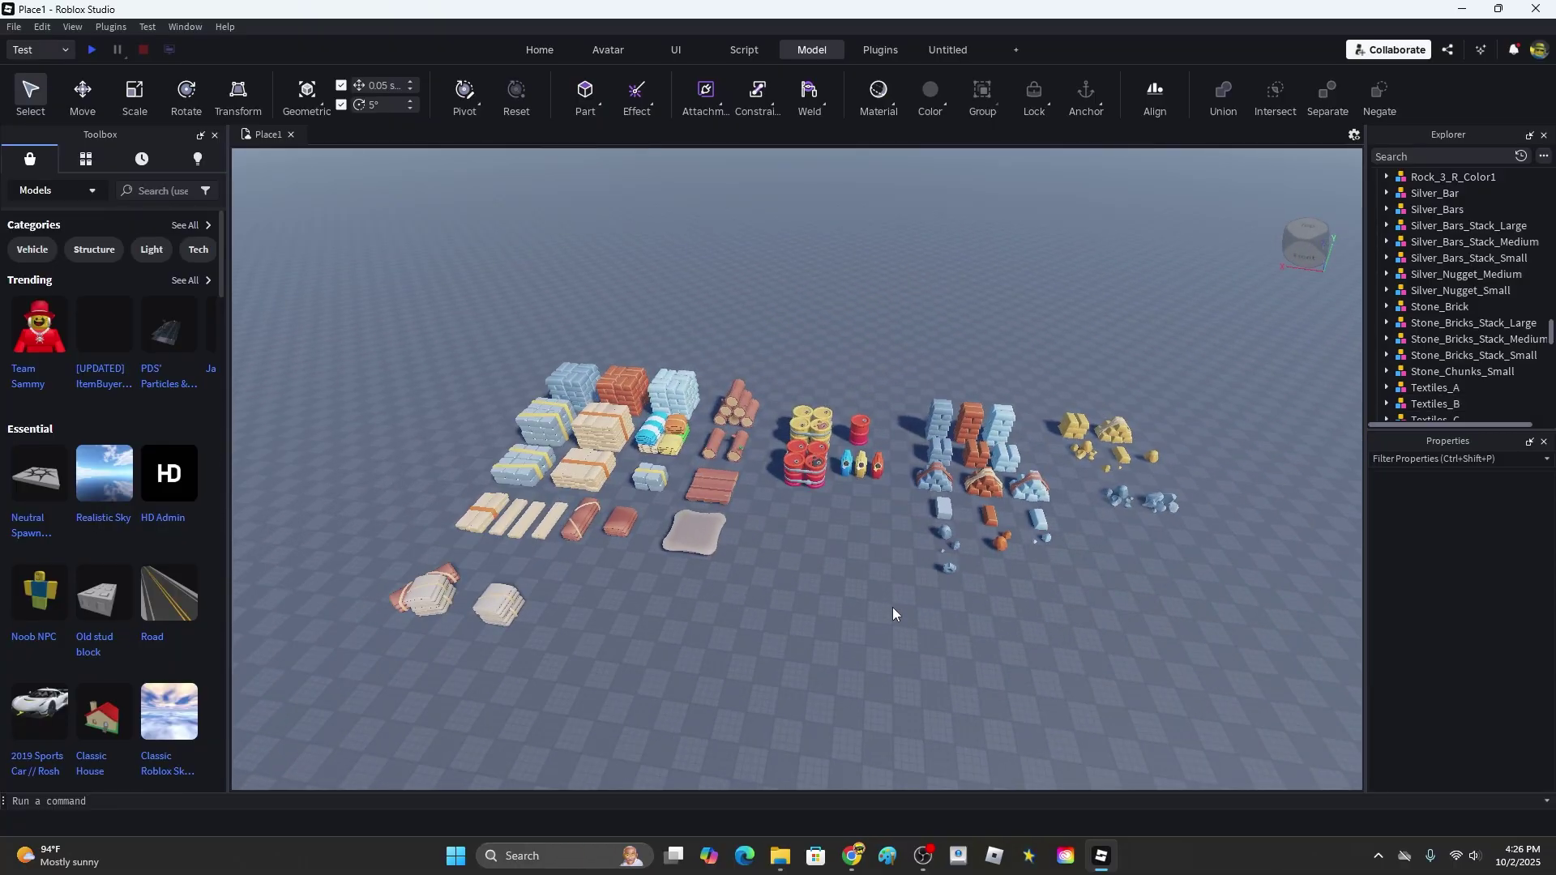
scroll(802, 603, "up", 3)
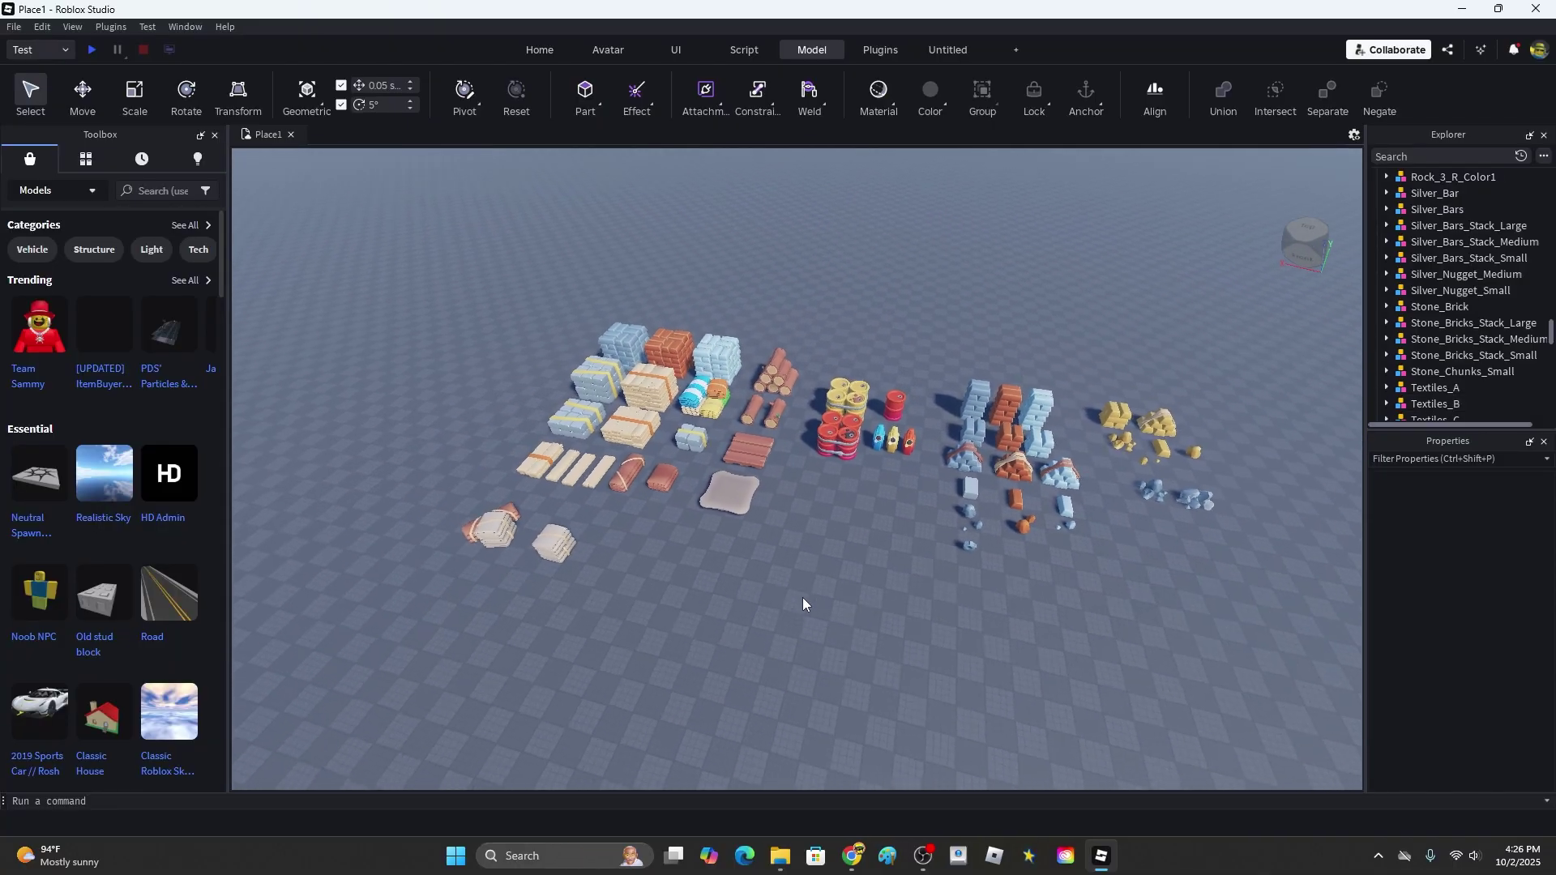
scroll(802, 604, "up", 5)
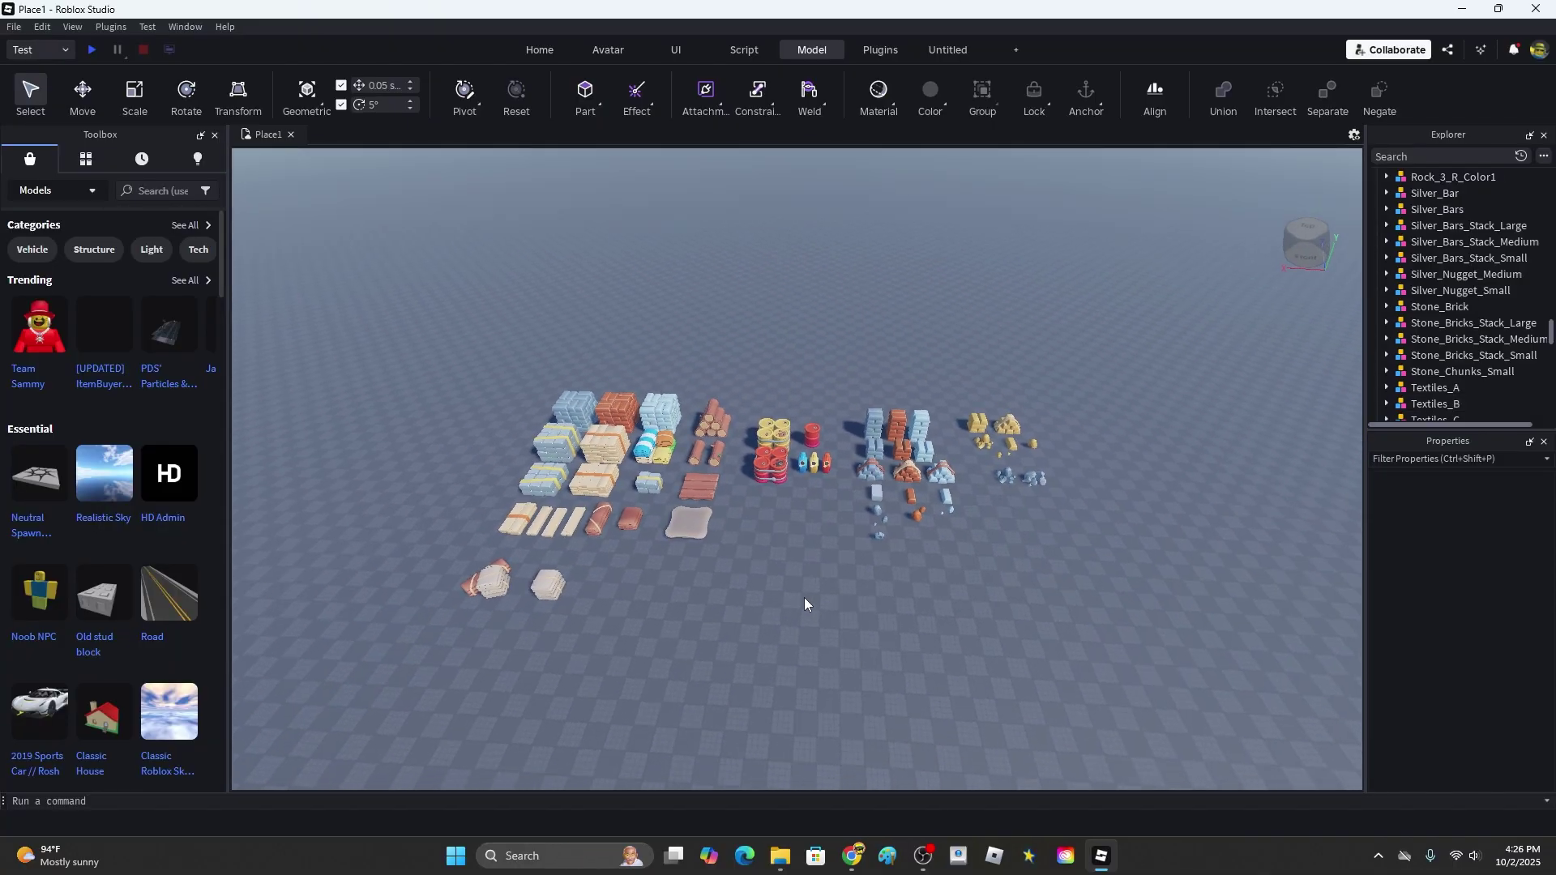
scroll(804, 596, "down", 10)
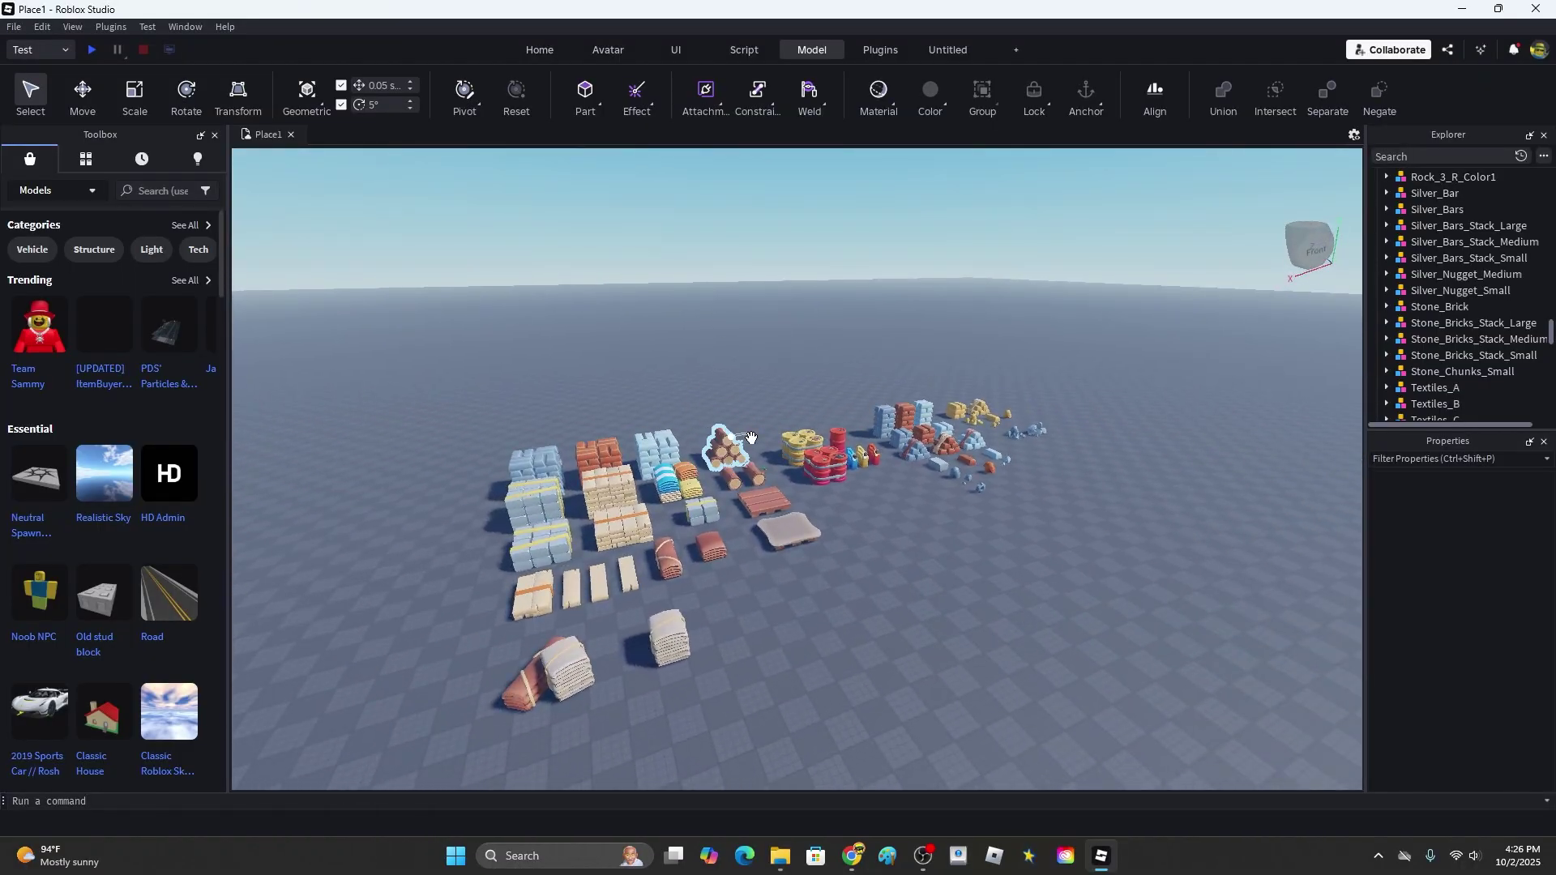
scroll(969, 338, "down", 2)
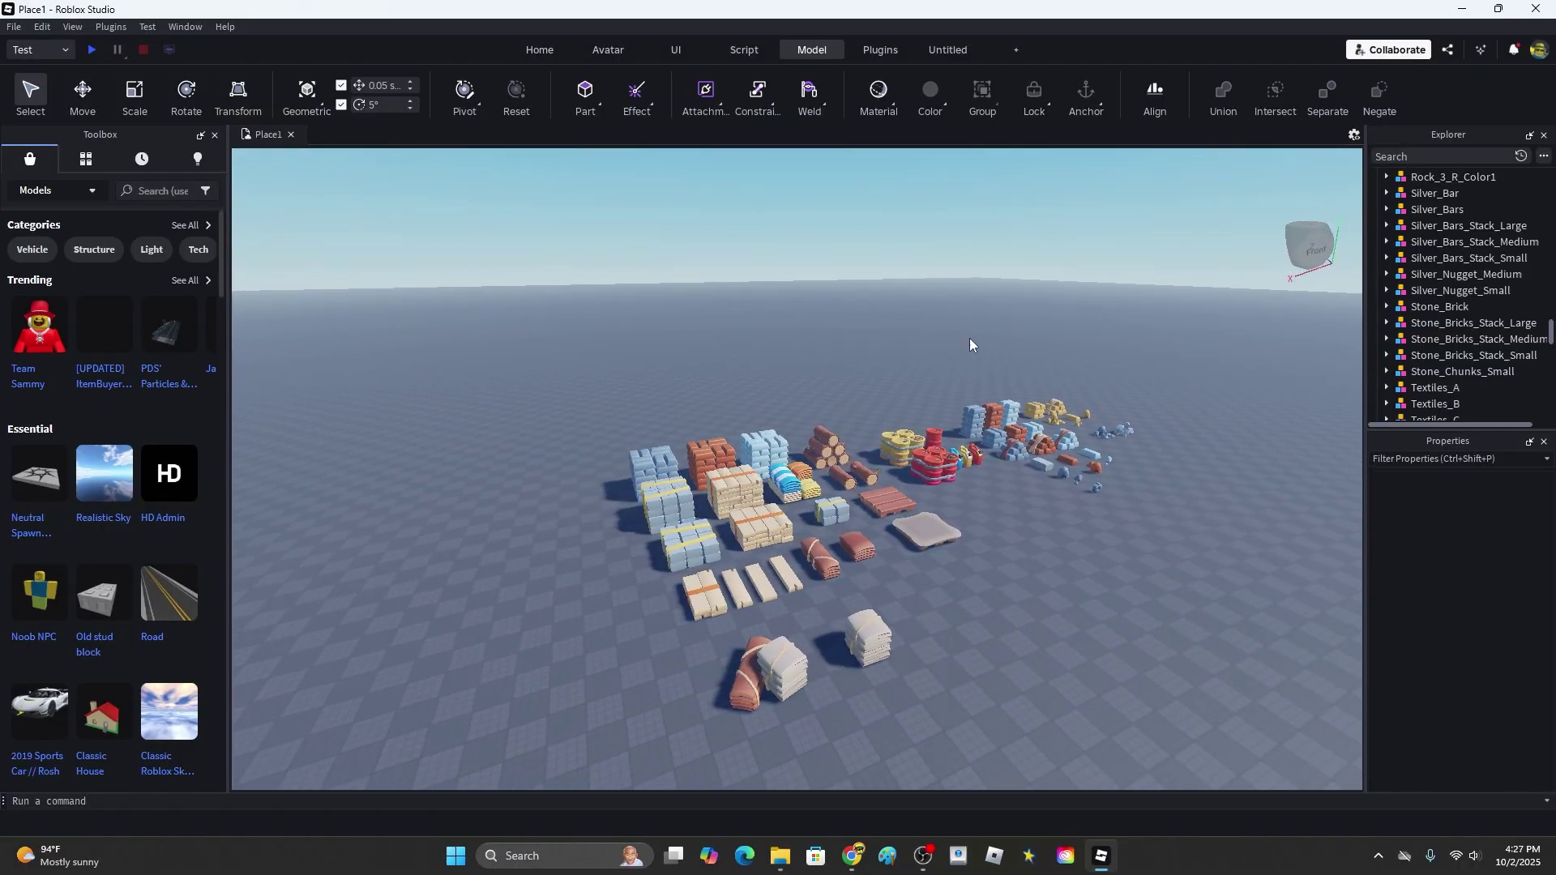
scroll(969, 337, "up", 4)
scroll(801, 509, "down", 4)
right_click_drag(803, 509, 860, 508)
scroll(803, 510, "up", 5)
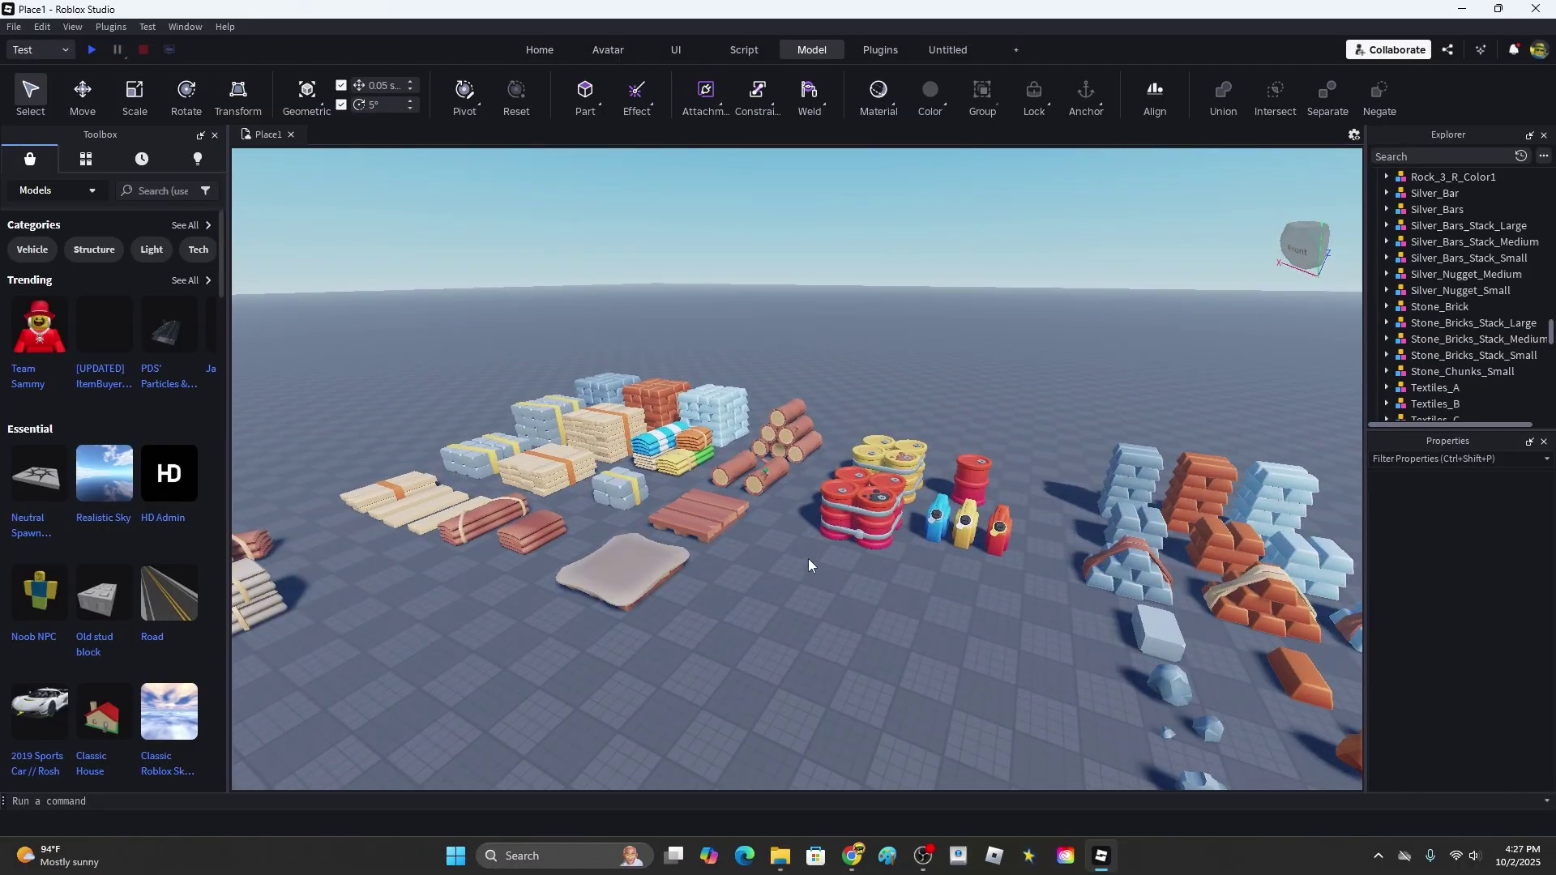
Move the Tree_2_D_Color1 model across the baseplate near the gold bars.
scroll(844, 535, "down", 6)
scroll(844, 540, "up", 2)
scroll(851, 535, "up", 5)
key("a")
left_click_drag(358, 640, 496, 556)
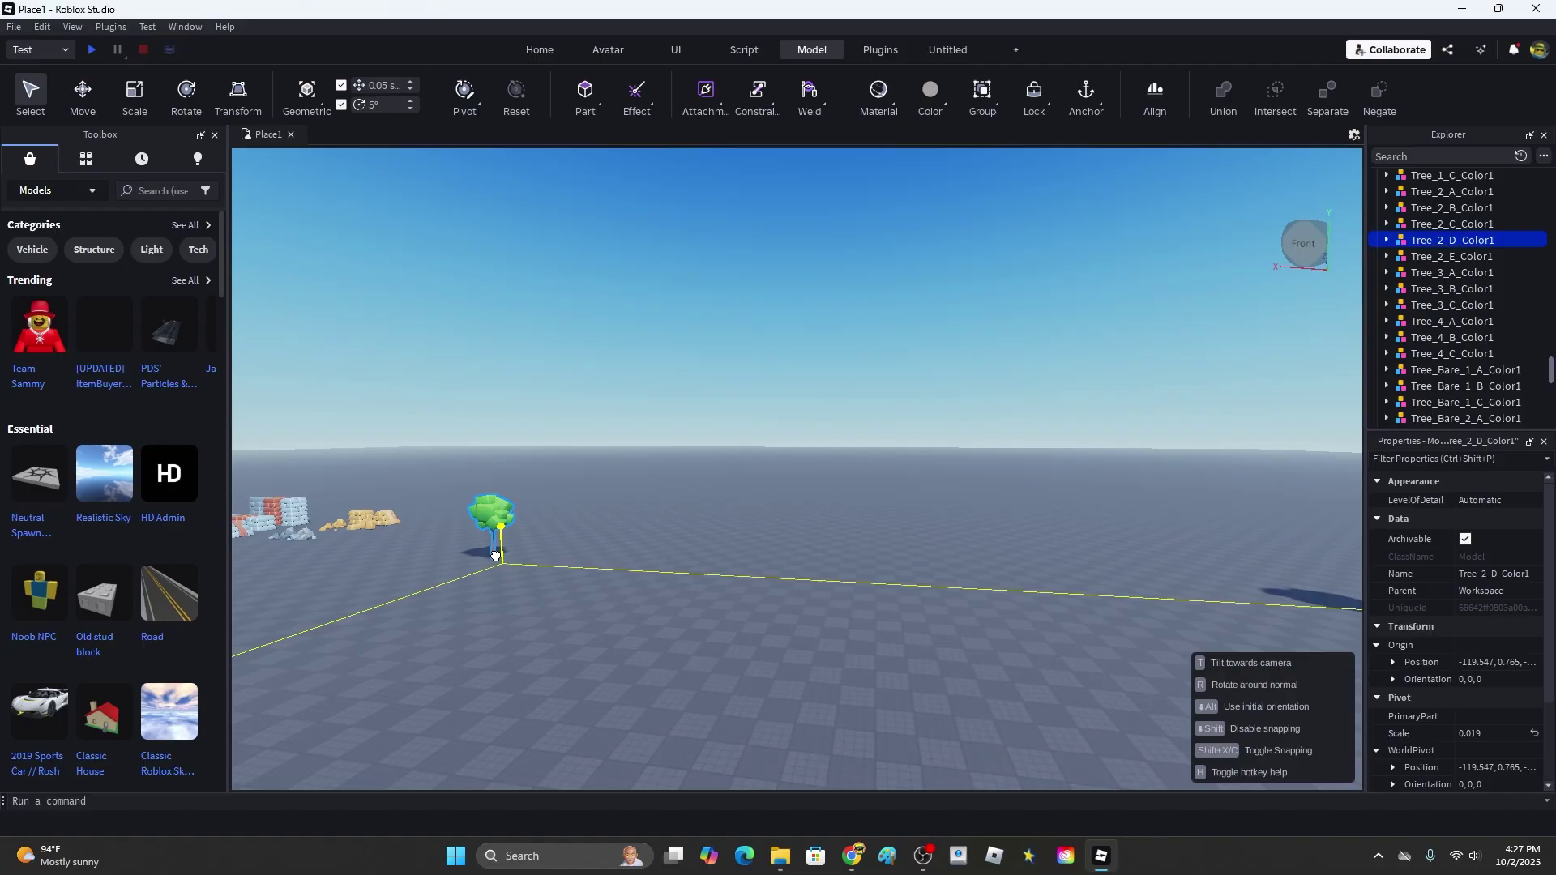
left_click_drag(619, 663, 716, 673)
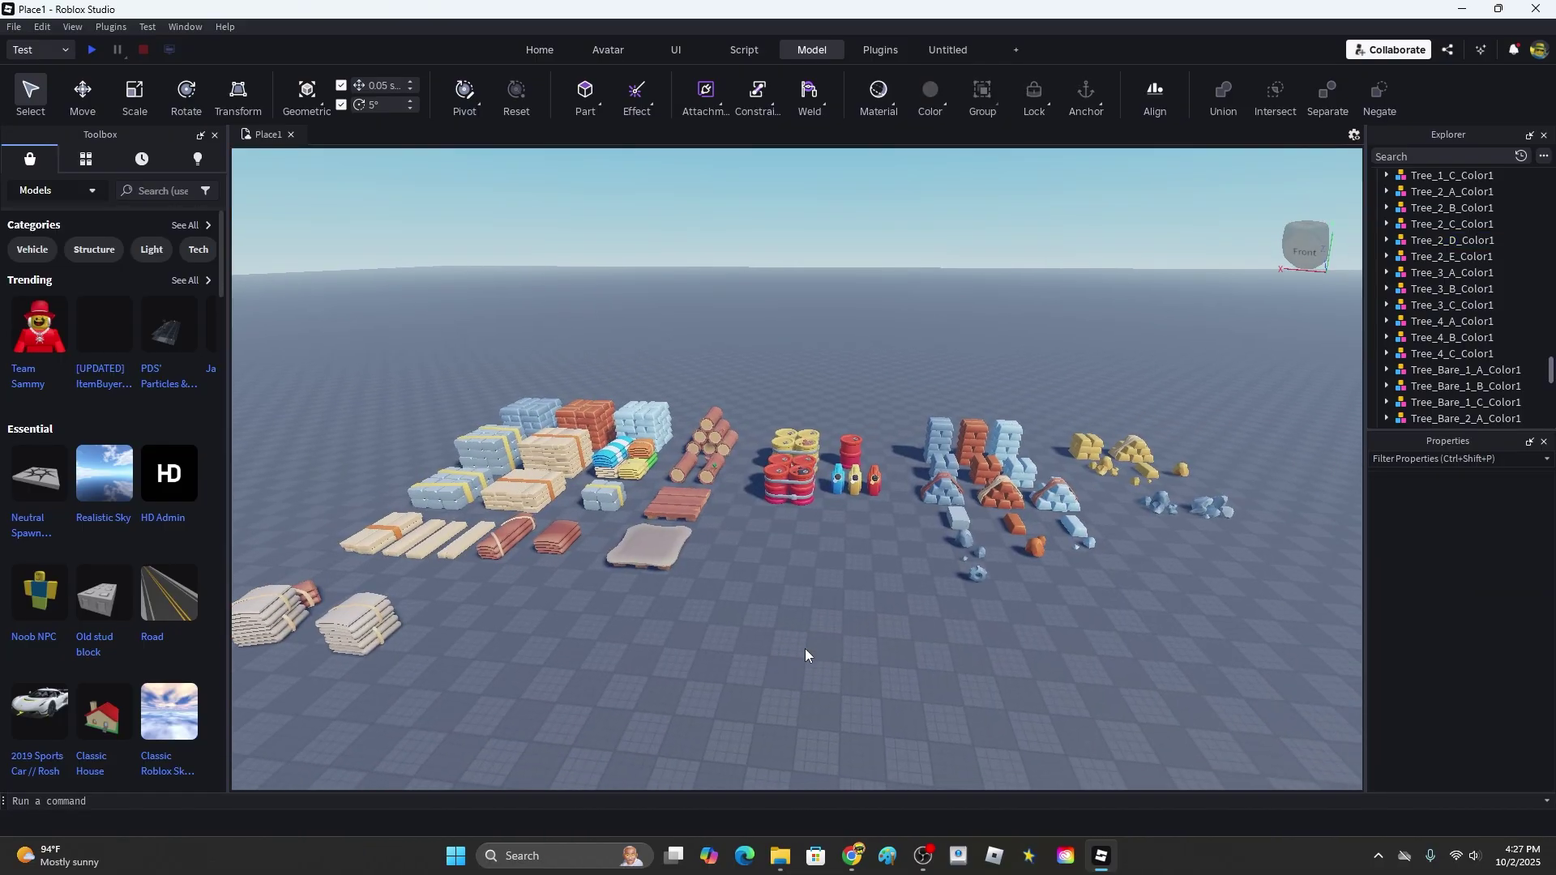
scroll(806, 651, "down", 3)
key("d")
right_click_drag(818, 644, 831, 632)
key("a")
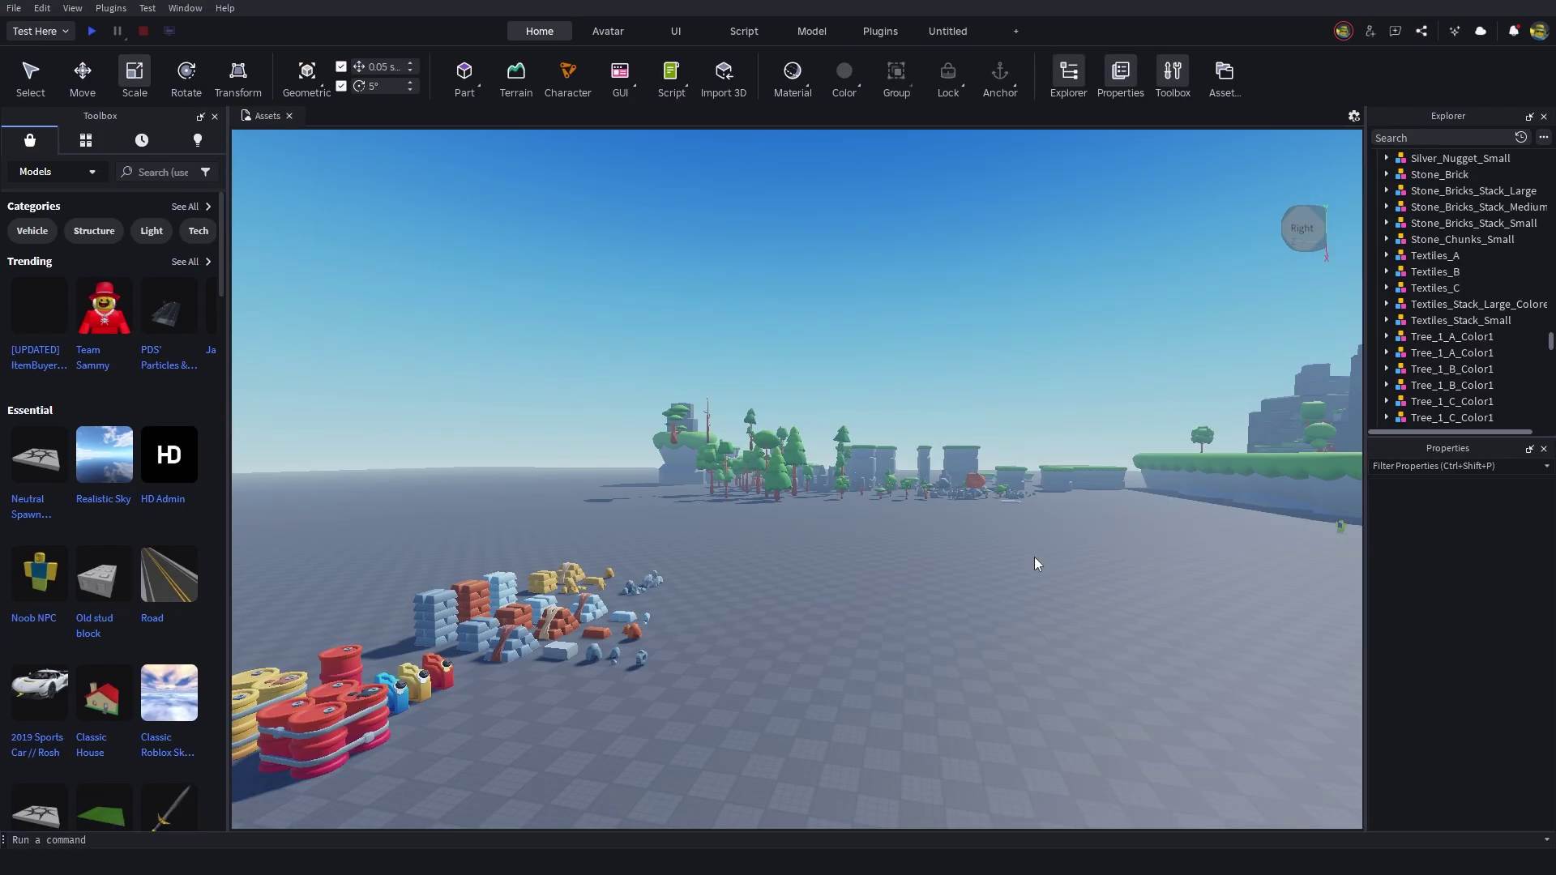
Survey the forest models in the Assets place and the large grass island with its rock towers and trees.
scroll(1035, 557, "up", 5)
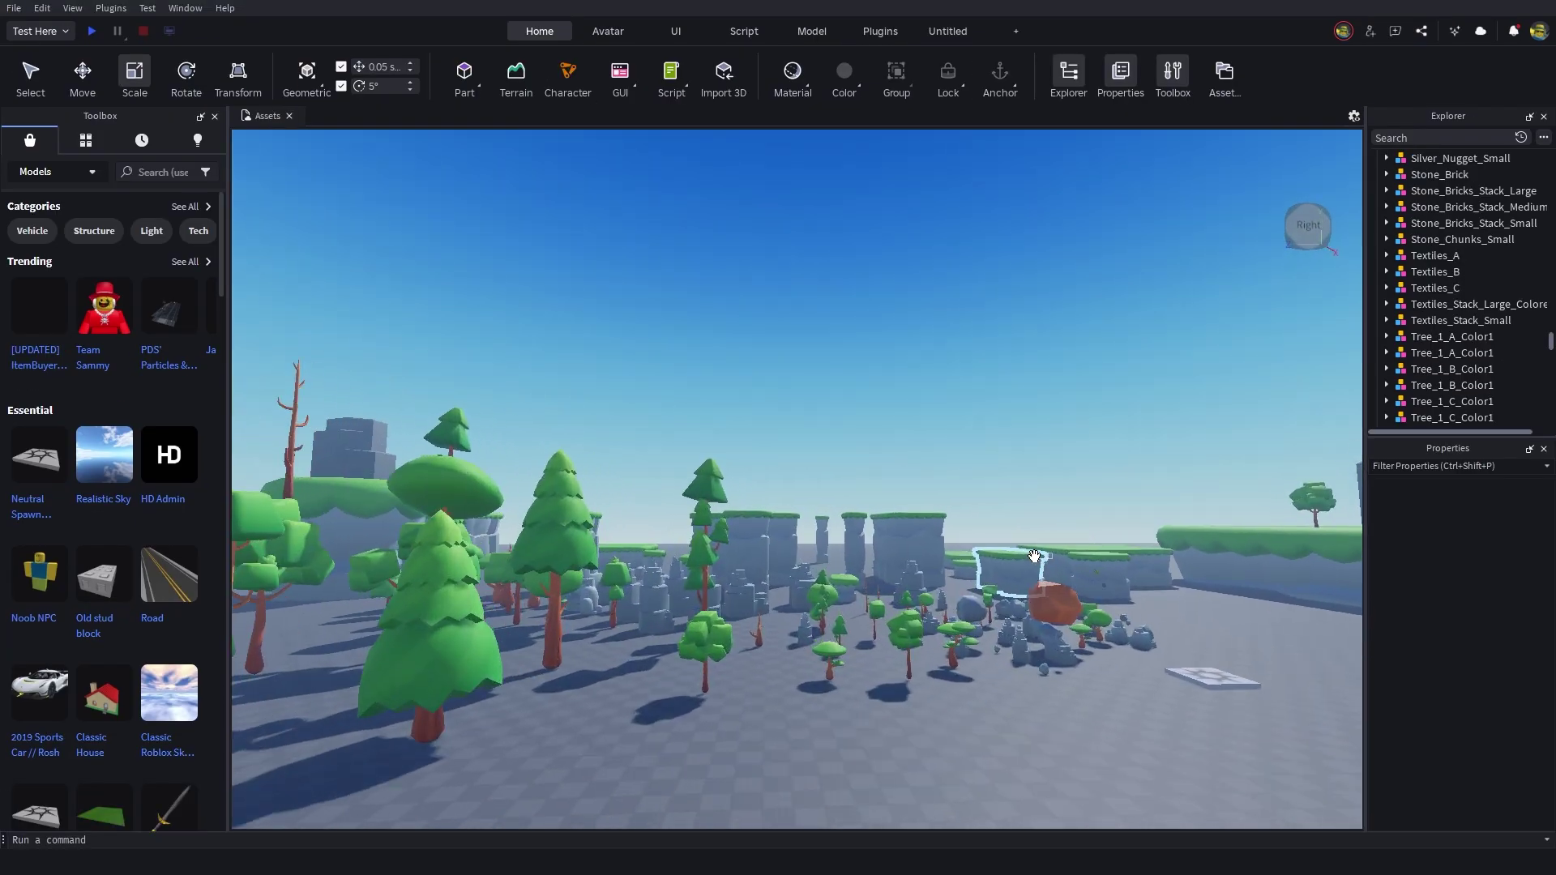
scroll(1034, 557, "up", 5)
right_click_drag(1035, 556, 1026, 554)
scroll(1026, 556, "down", 5)
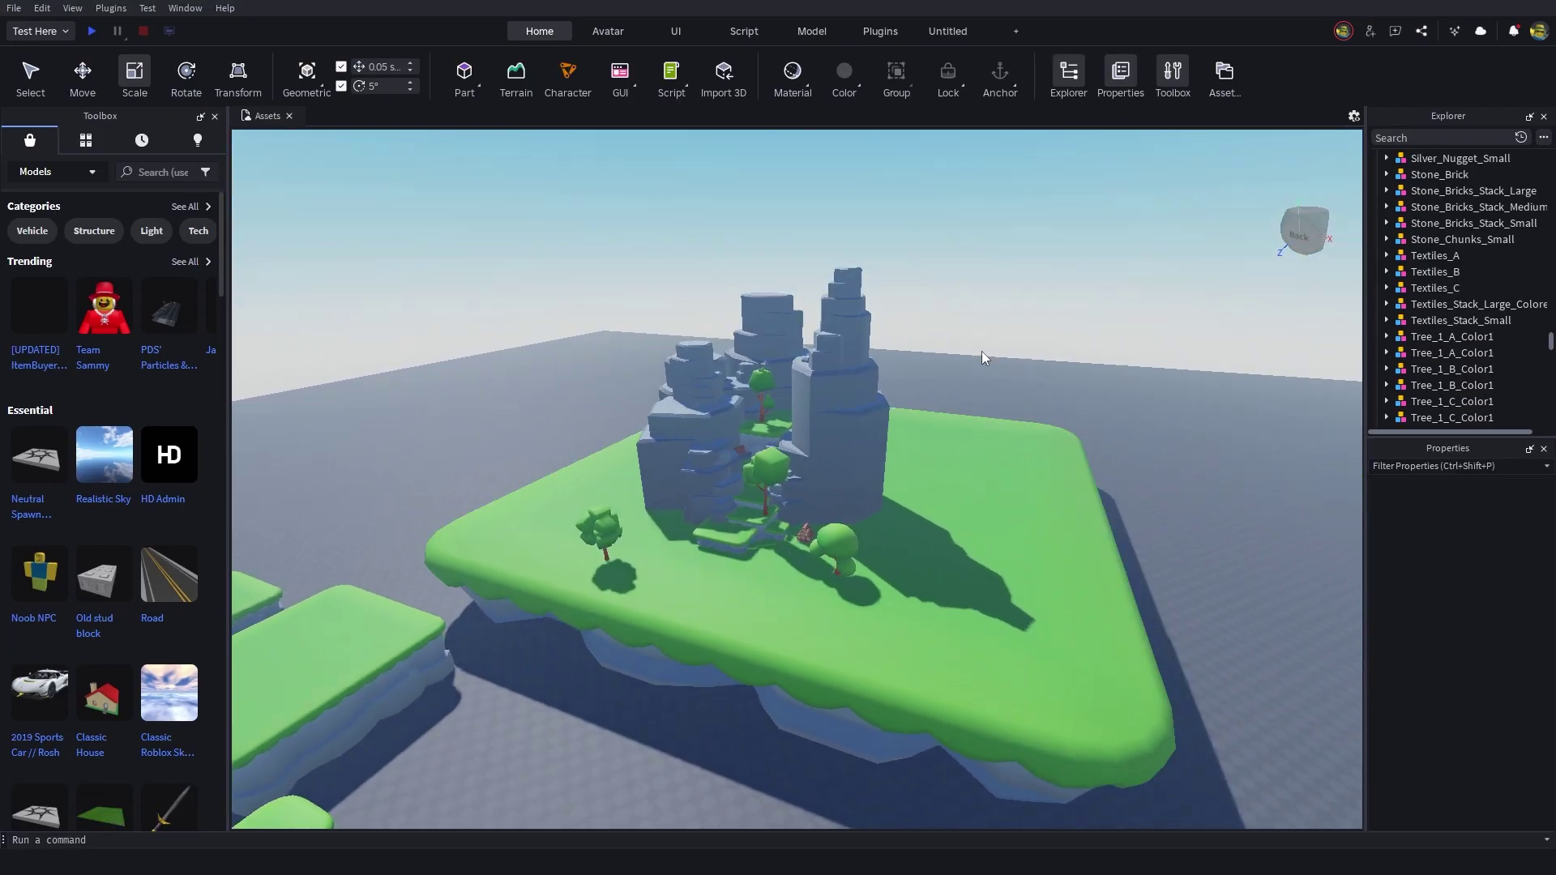
key("w")
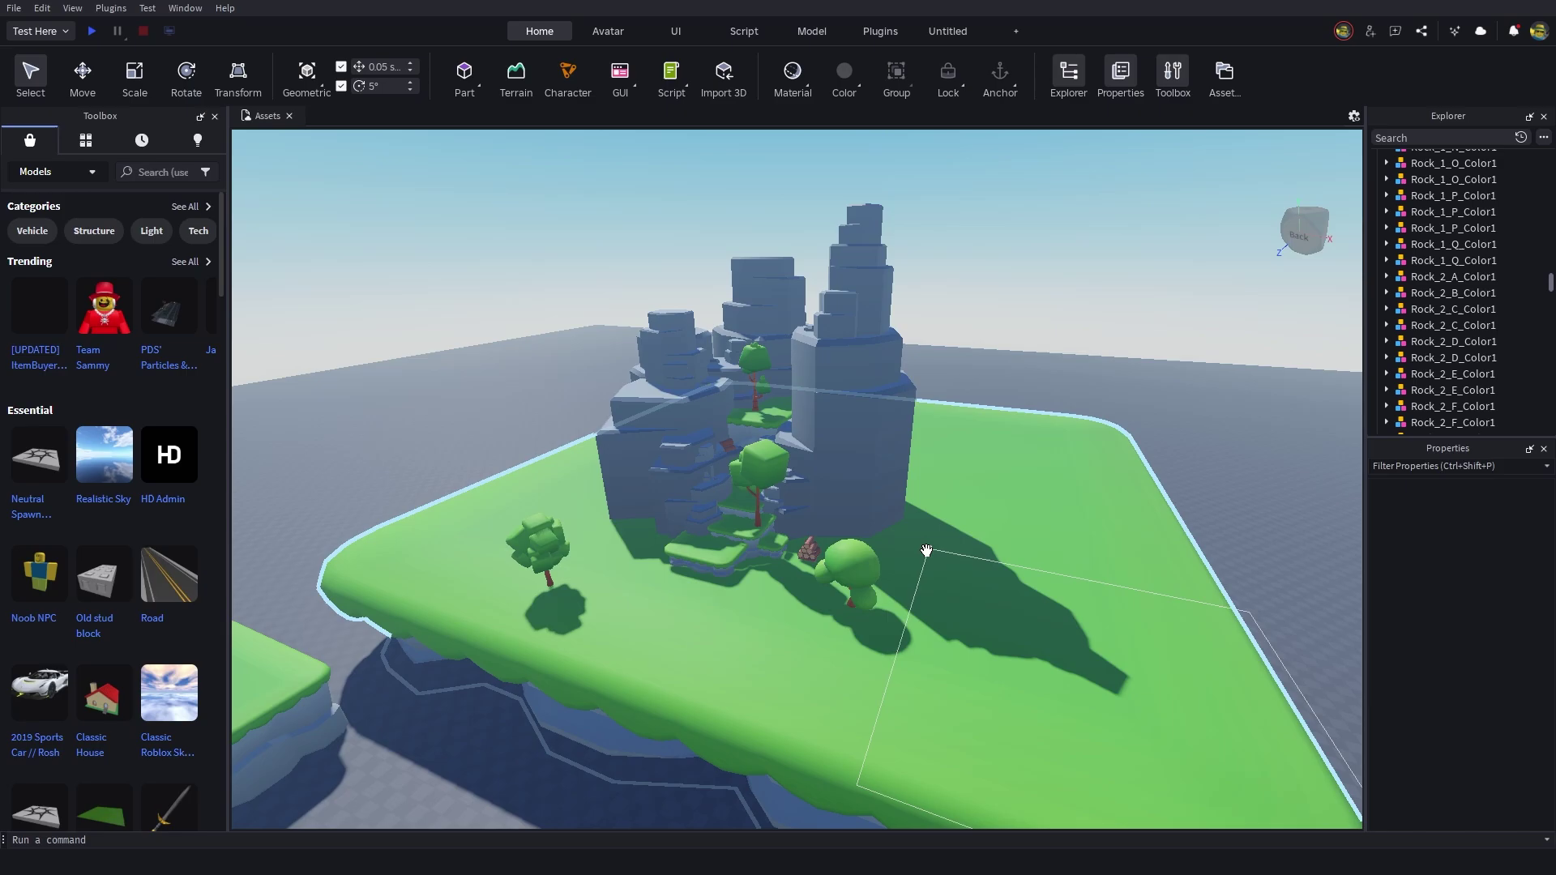
right_click_drag(927, 550, 926, 551)
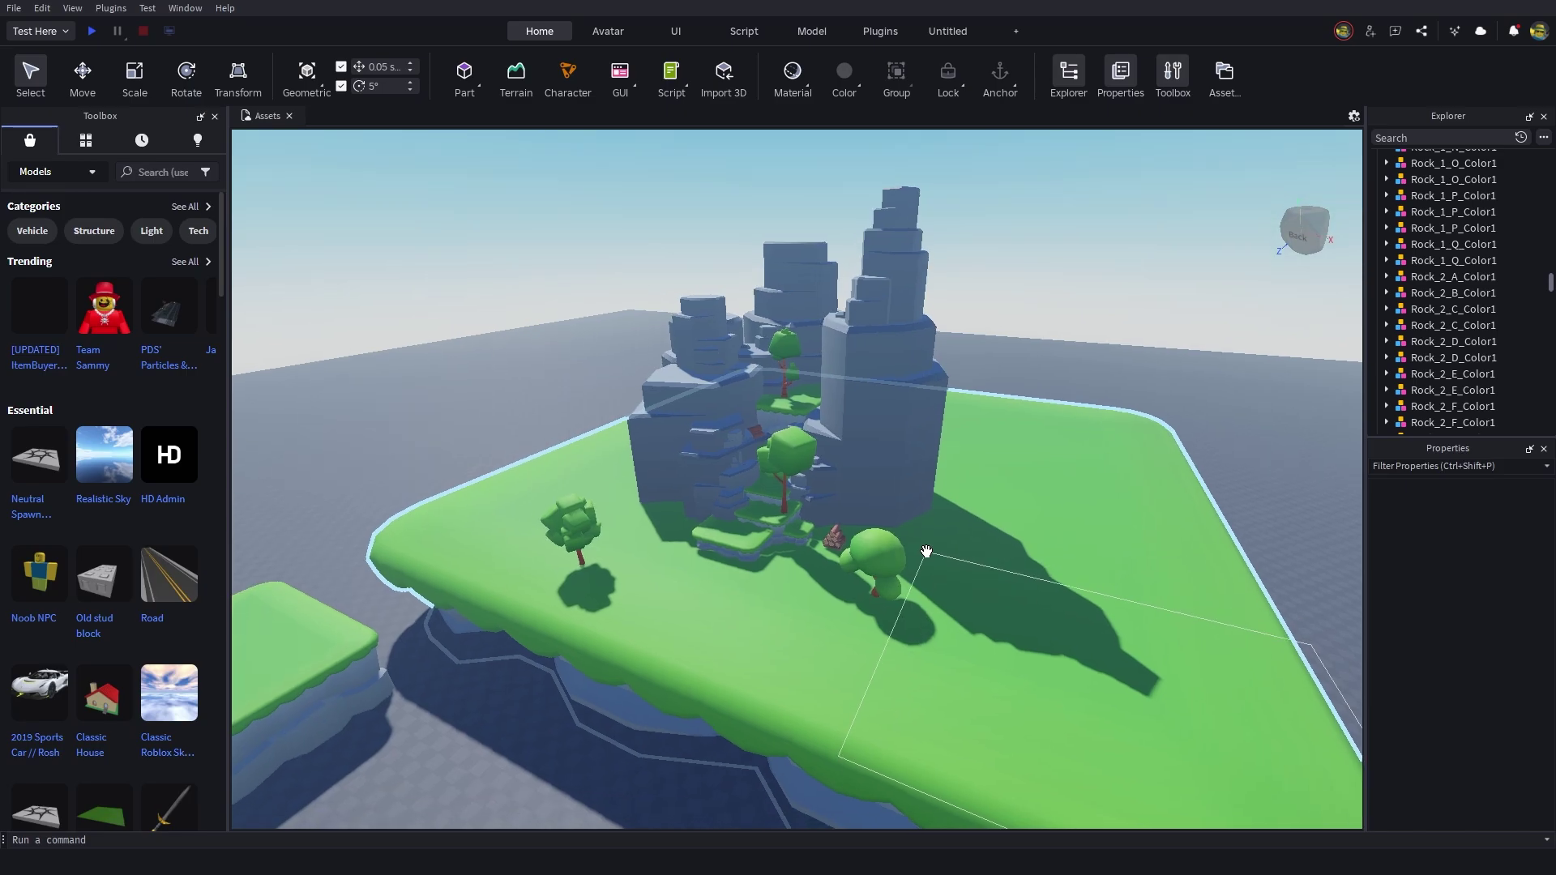
scroll(926, 552, "up", 8)
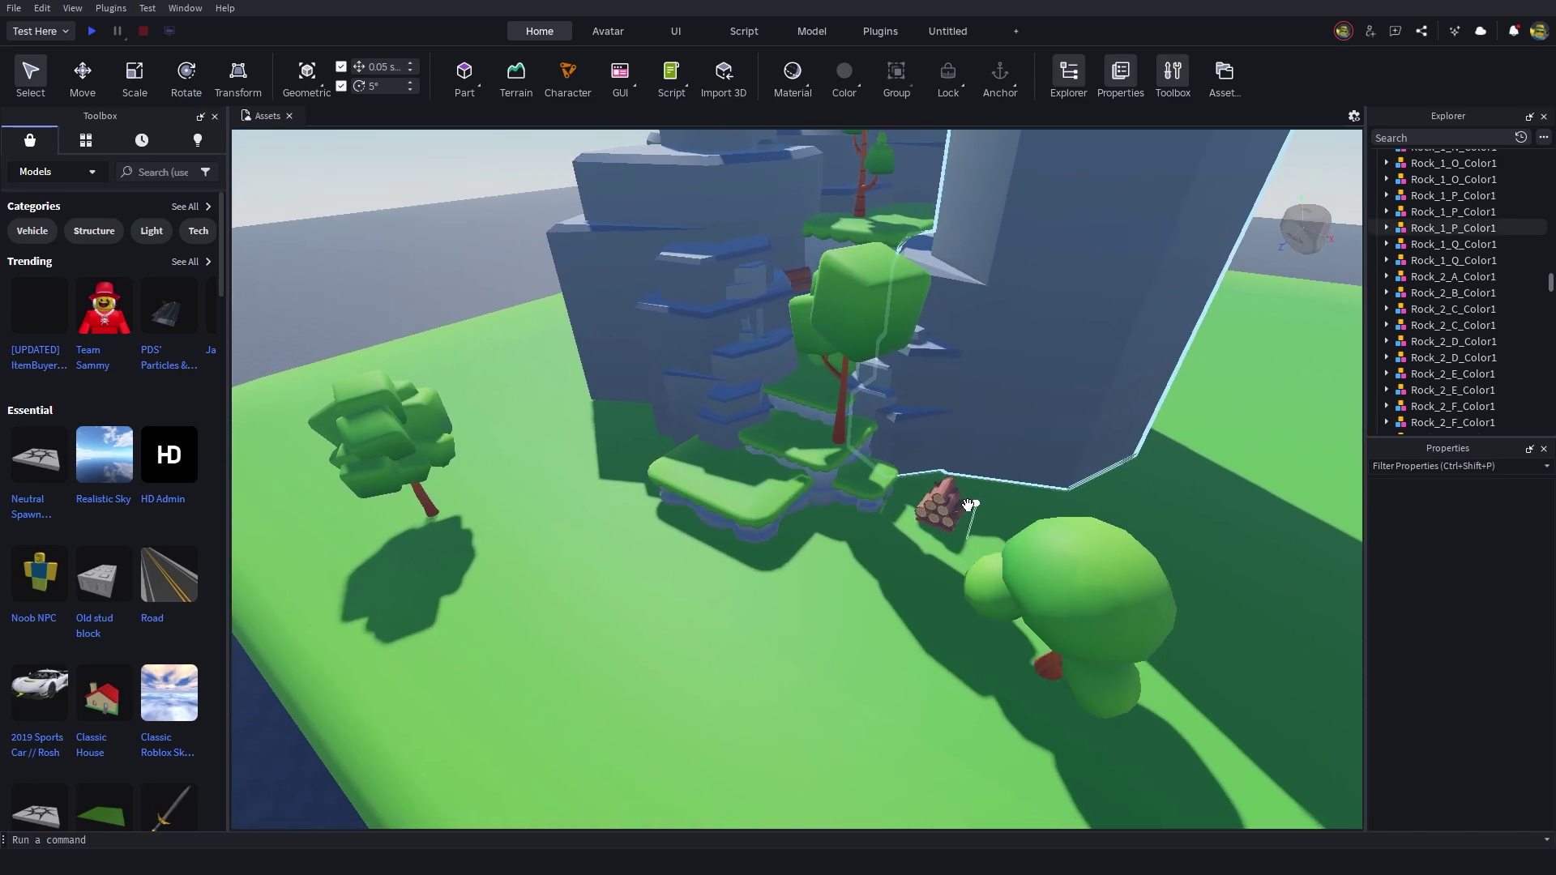
scroll(970, 504, "down", 12)
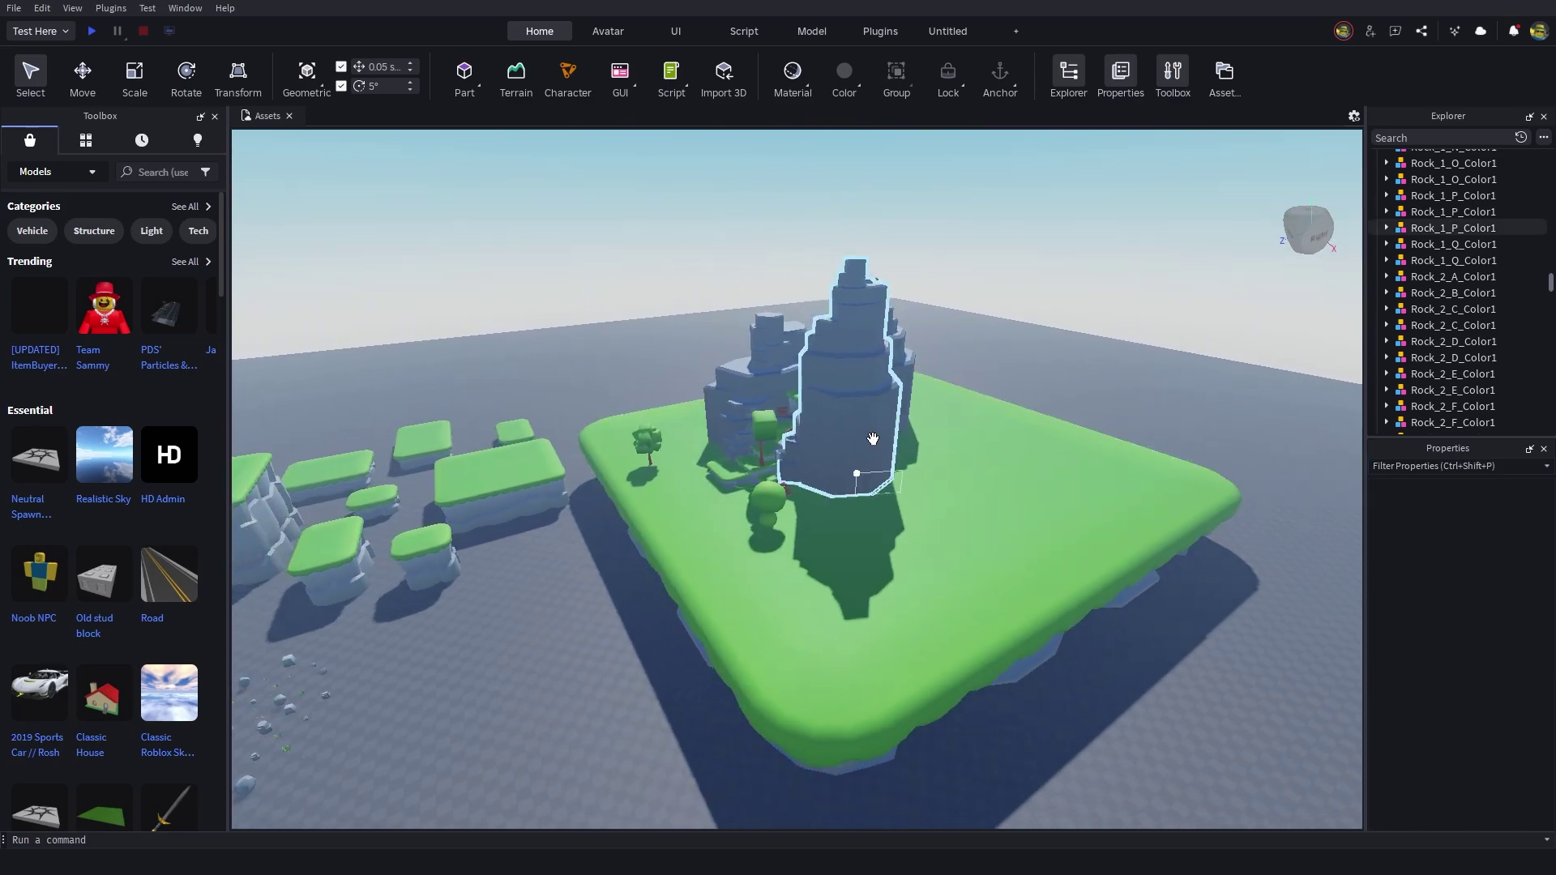
Examine the ledges and trees between the island's rock towers, and the surrounding rocks, trees and grass-topped cliffs.
scroll(873, 439, "down", 2)
right_click_drag(1115, 438, 1115, 438)
scroll(1067, 392, "up", 5)
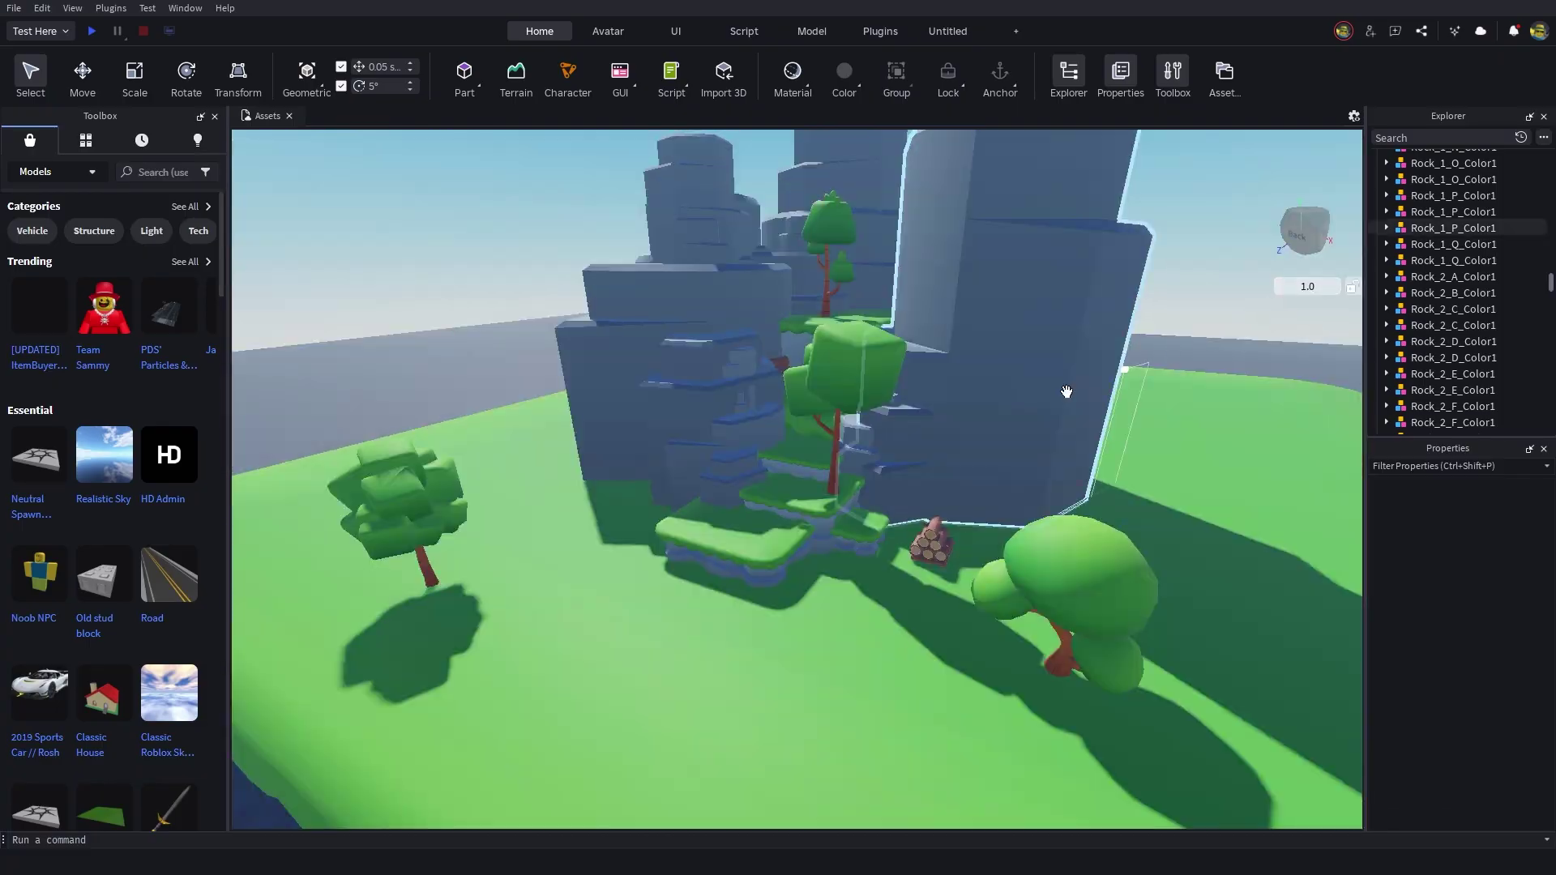
scroll(975, 430, "up", 10)
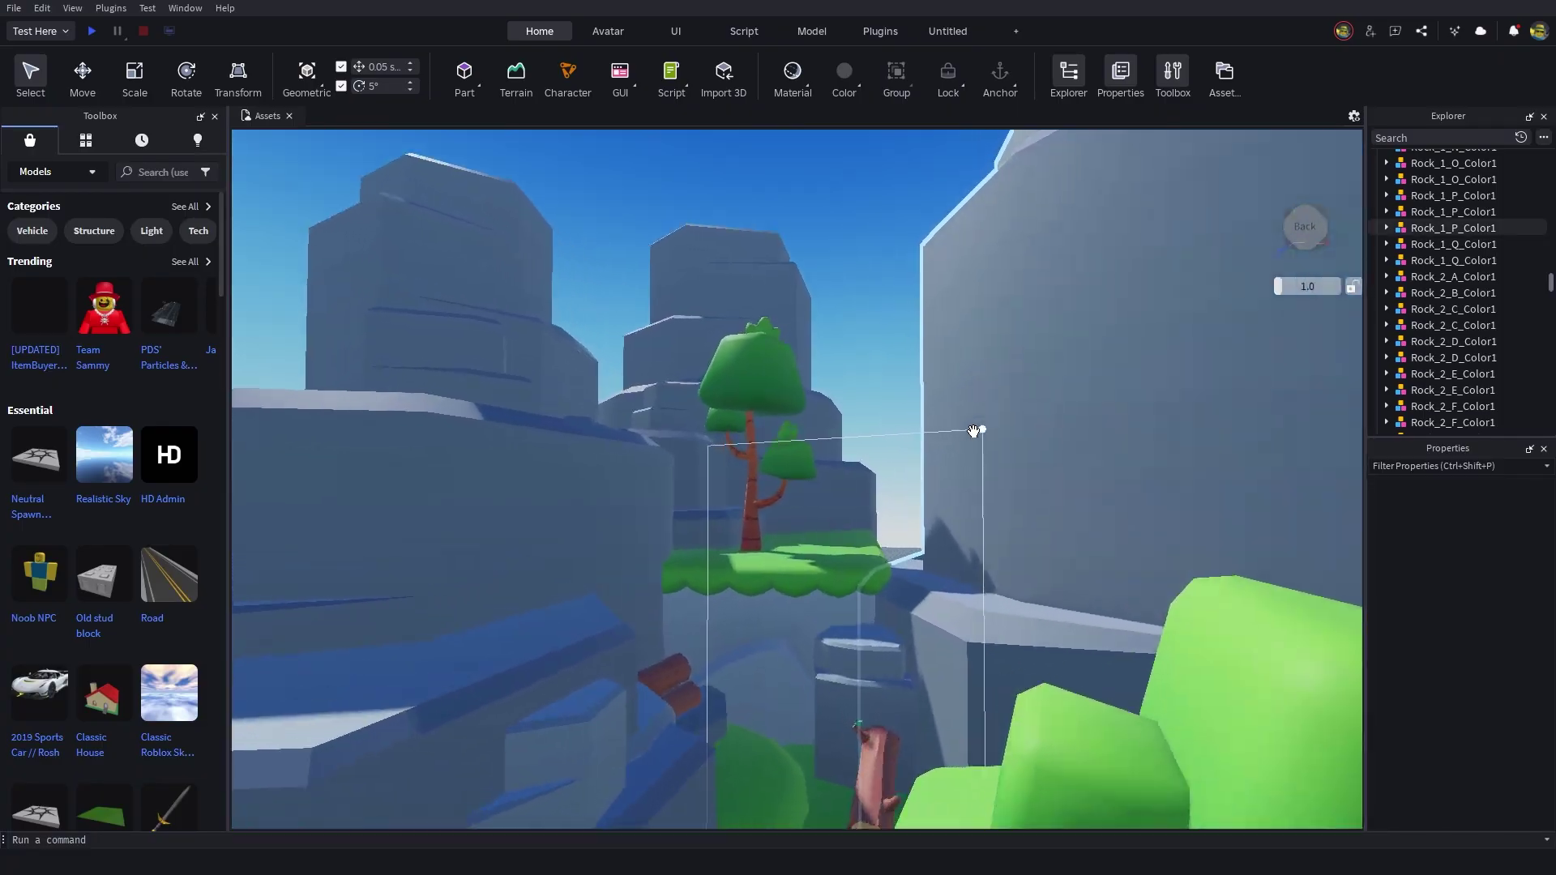
scroll(882, 632, "up", 3)
right_click_drag(973, 432, 1026, 361)
scroll(827, 597, "down", 4)
scroll(823, 546, "up", 5)
scroll(823, 546, "down", 5)
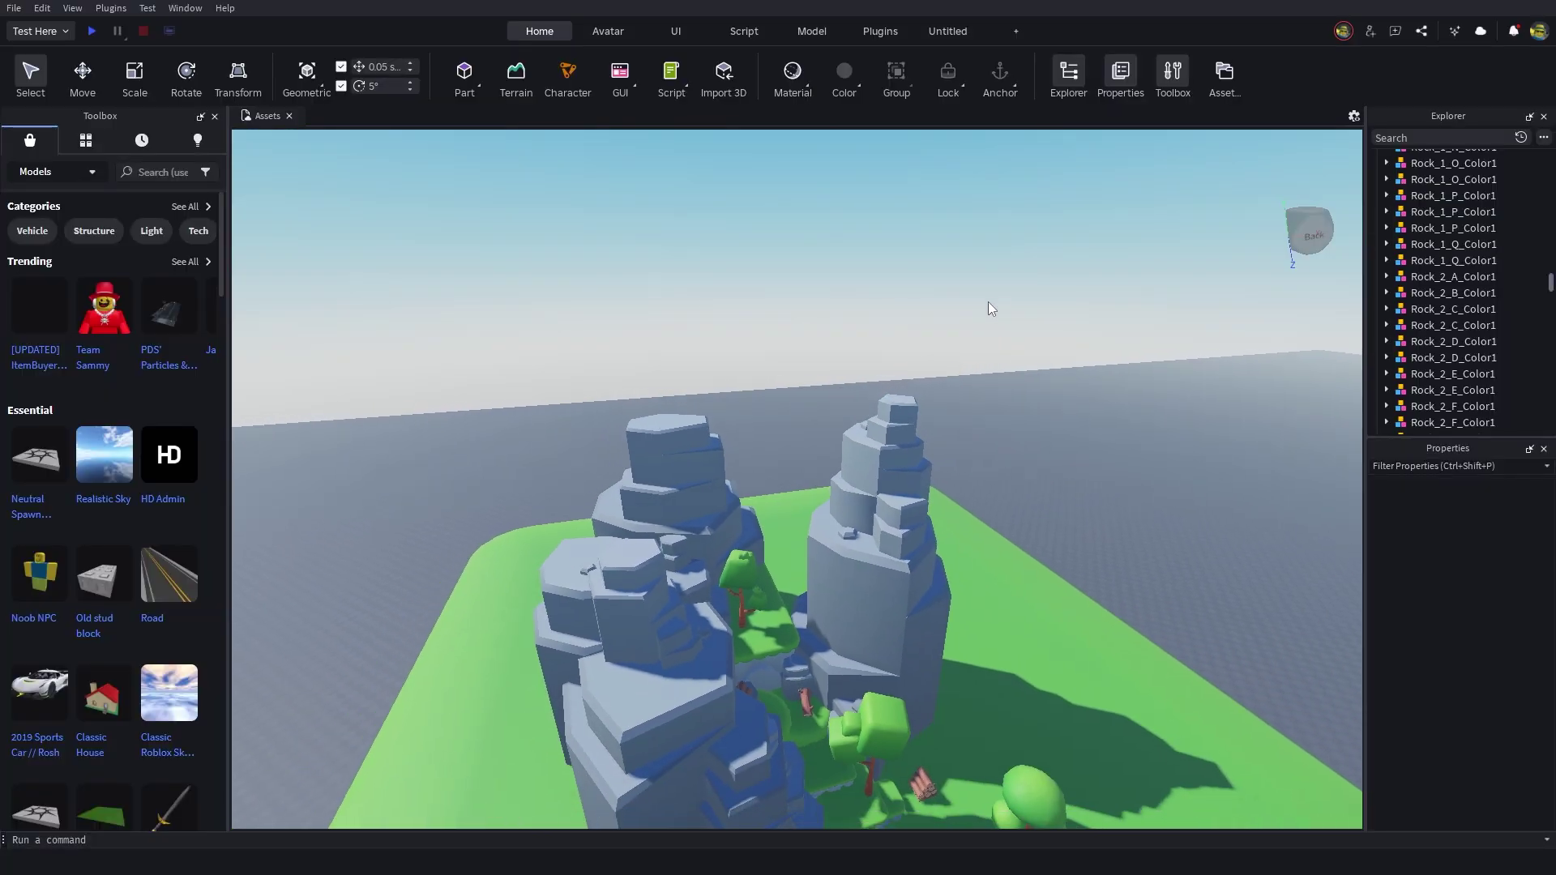
right_click_drag(989, 309, 702, 444)
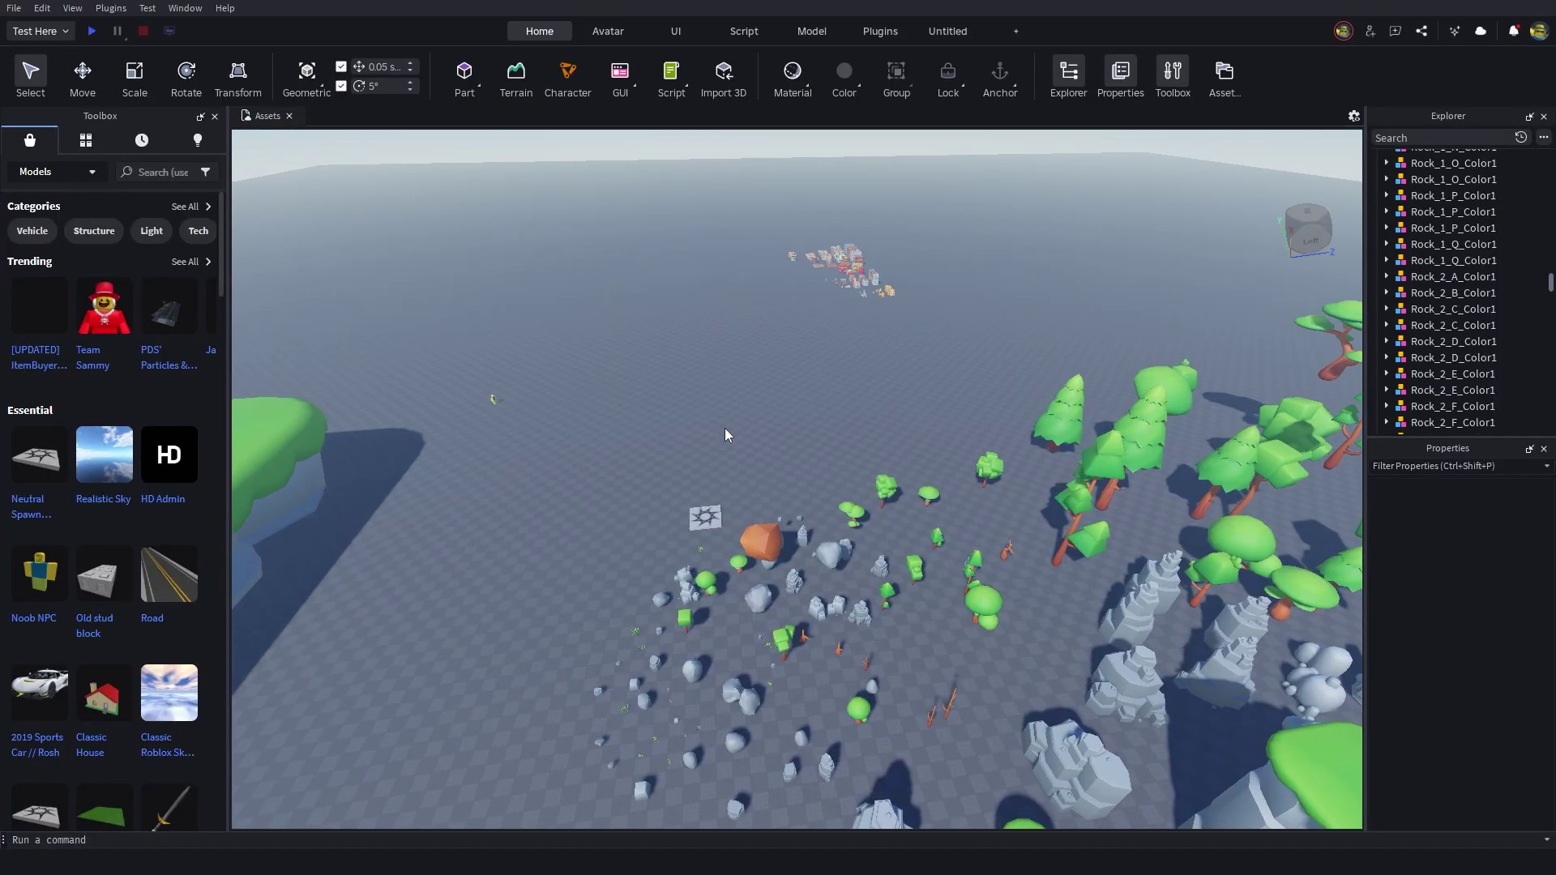
right_click_drag(815, 441, 820, 438)
scroll(821, 437, "up", 4)
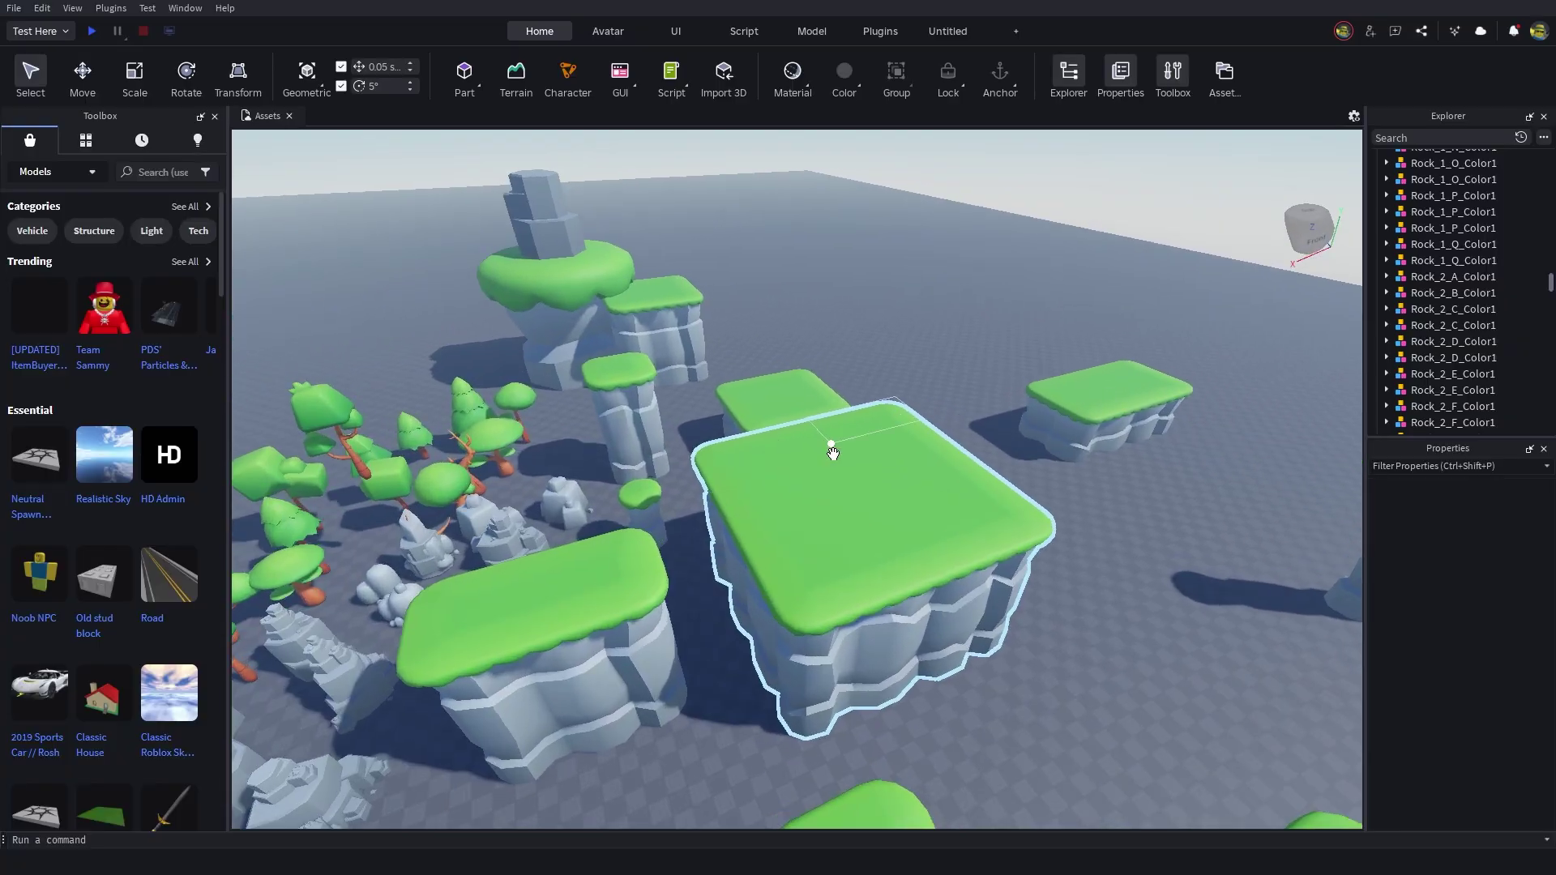
Move the large grass-topped cliff block Hill_12x12x8_Color1 across the baseplate among the other cliffs, and deselect it.
left_click_drag(839, 519, 949, 551)
left_click_drag(892, 641, 911, 598)
right_click_drag(911, 597, 818, 472)
right_click_drag(503, 599, 847, 511)
left_click_drag(847, 511, 929, 582)
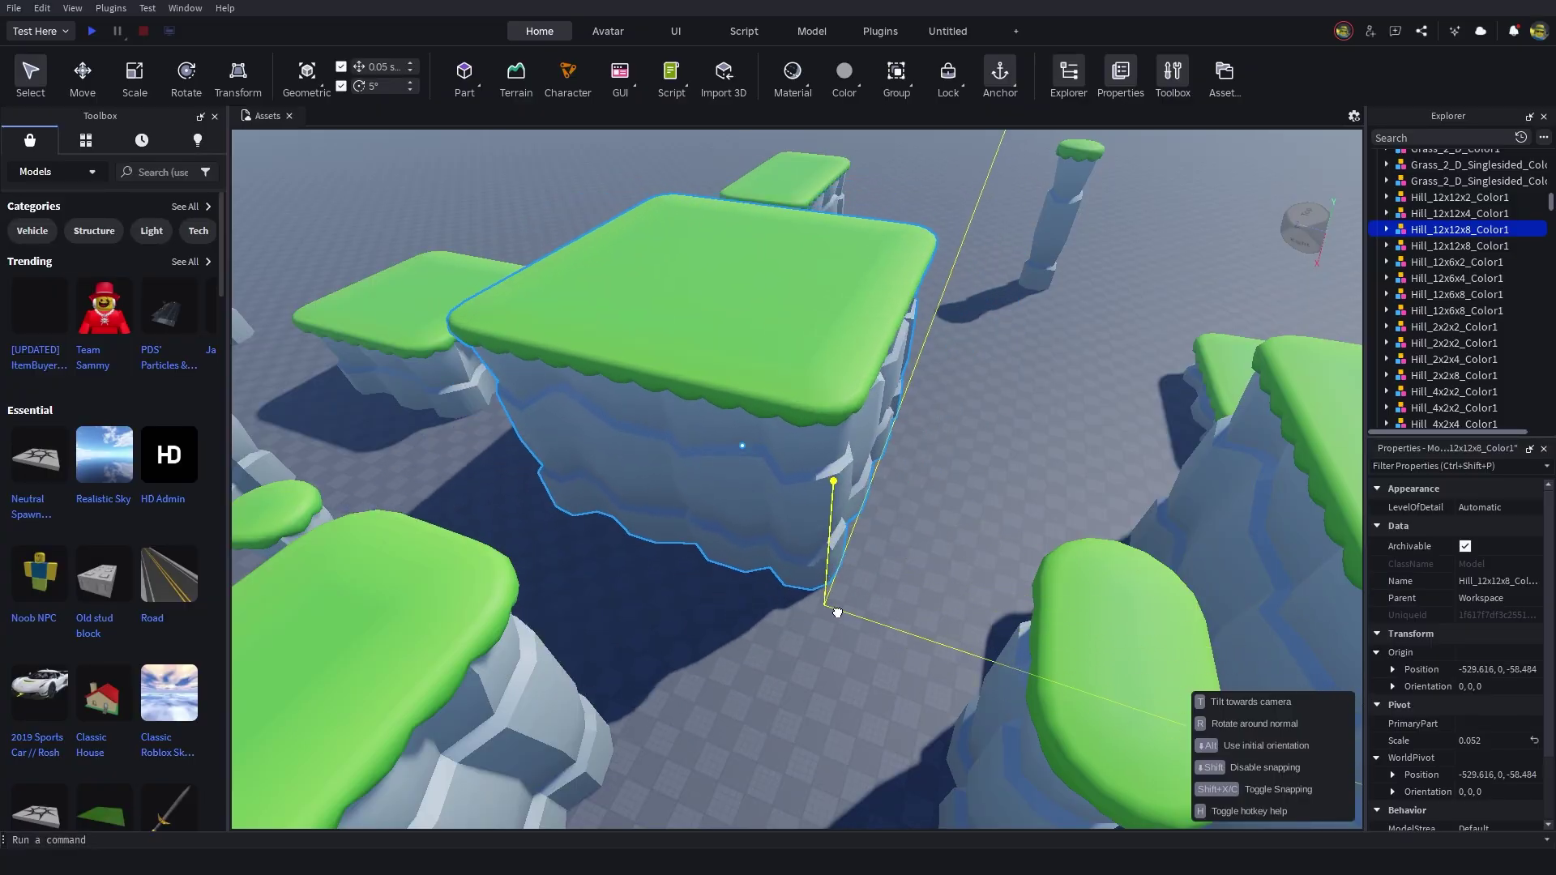
left_click_drag(811, 655, 823, 660)
left_click(1002, 509)
Examine the grass island from outside and above, including its trees, stepped ledges and the side of the rock tower.
right_click_drag(1002, 509, 1004, 507)
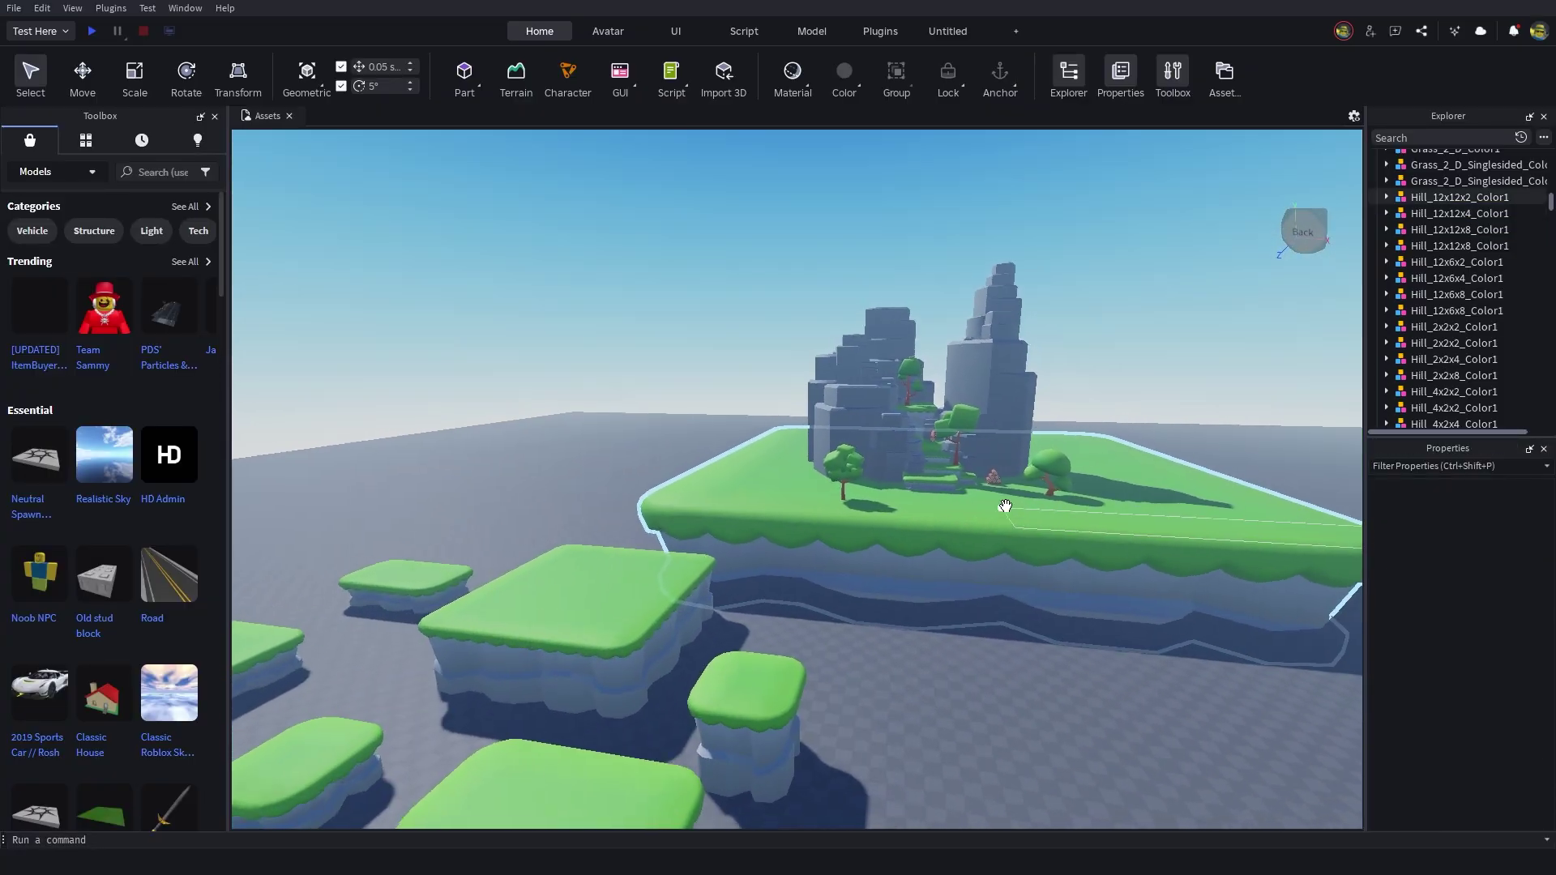
key("w")
right_click_drag(876, 483, 826, 531)
key("w")
key("s")
scroll(826, 531, "down", 5)
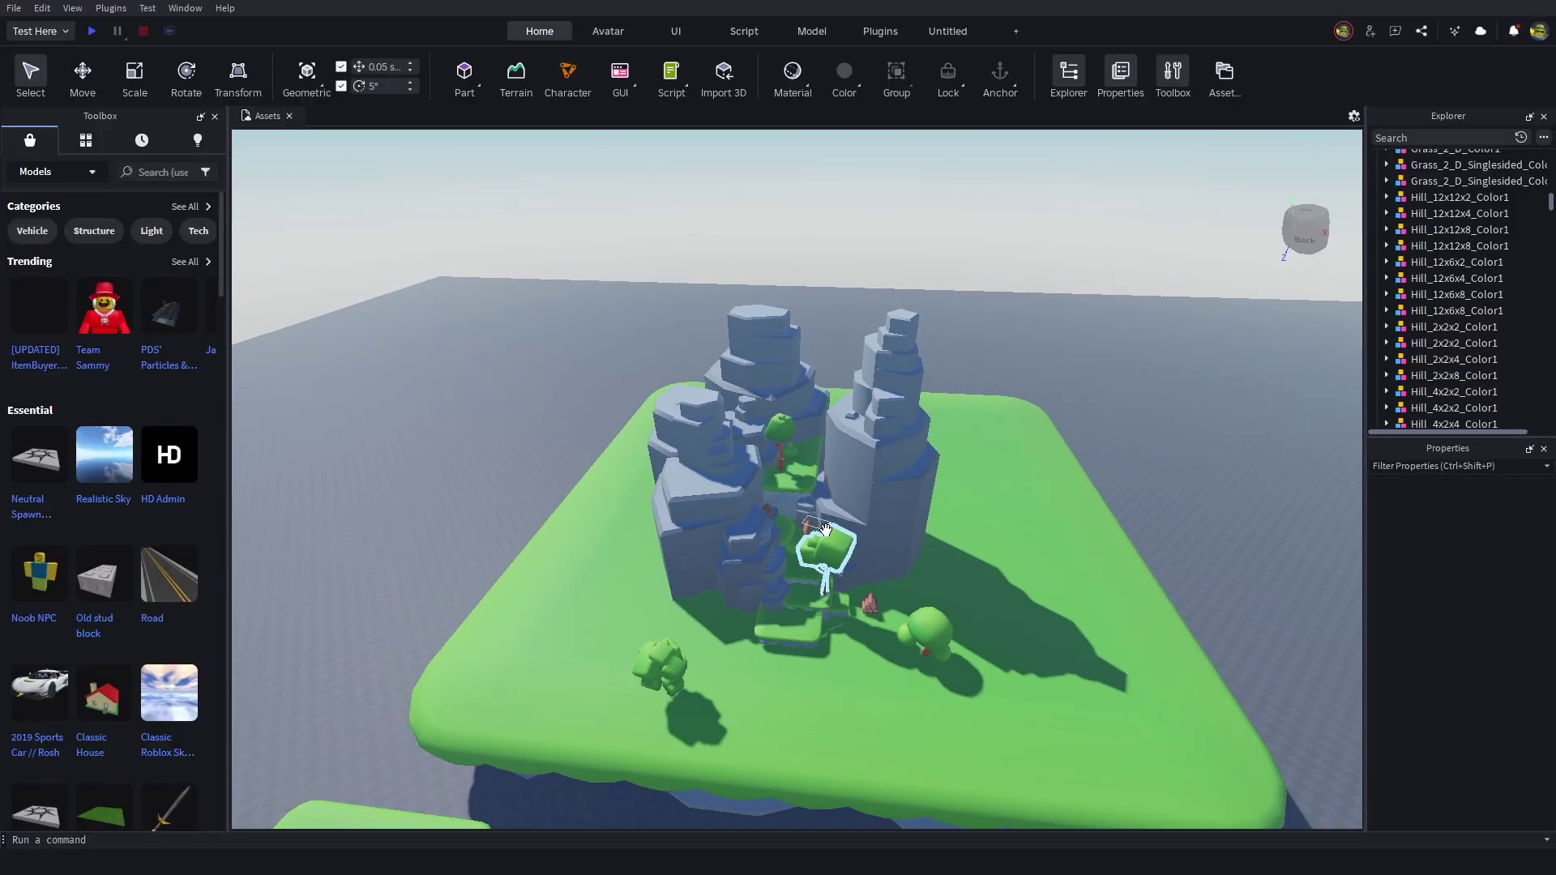
scroll(949, 433, "up", 6)
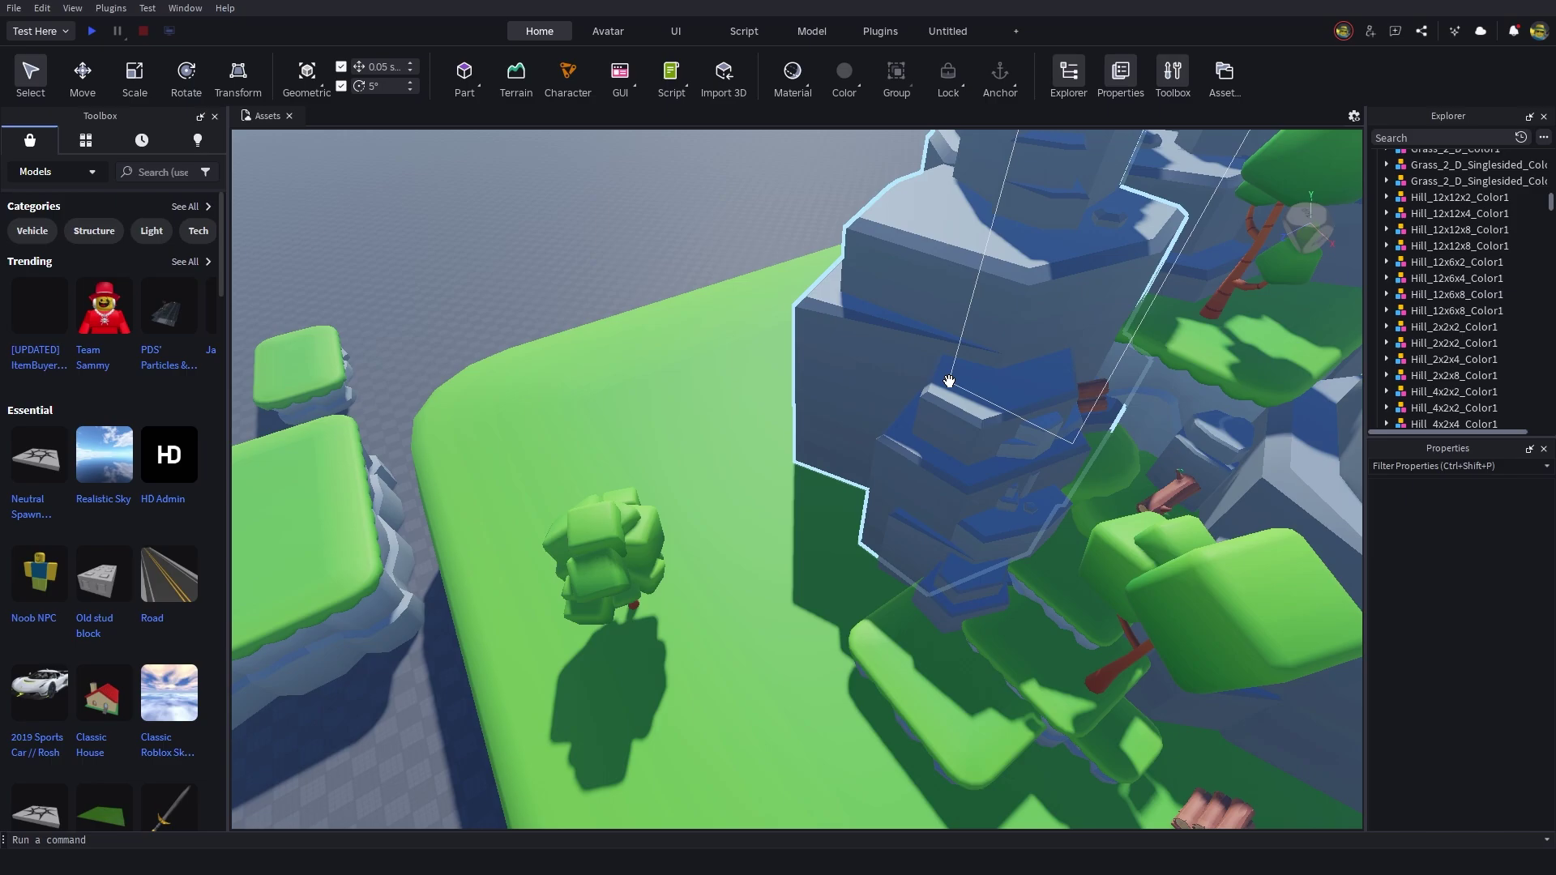
key("w")
right_click_drag(824, 422, 719, 467)
key("s")
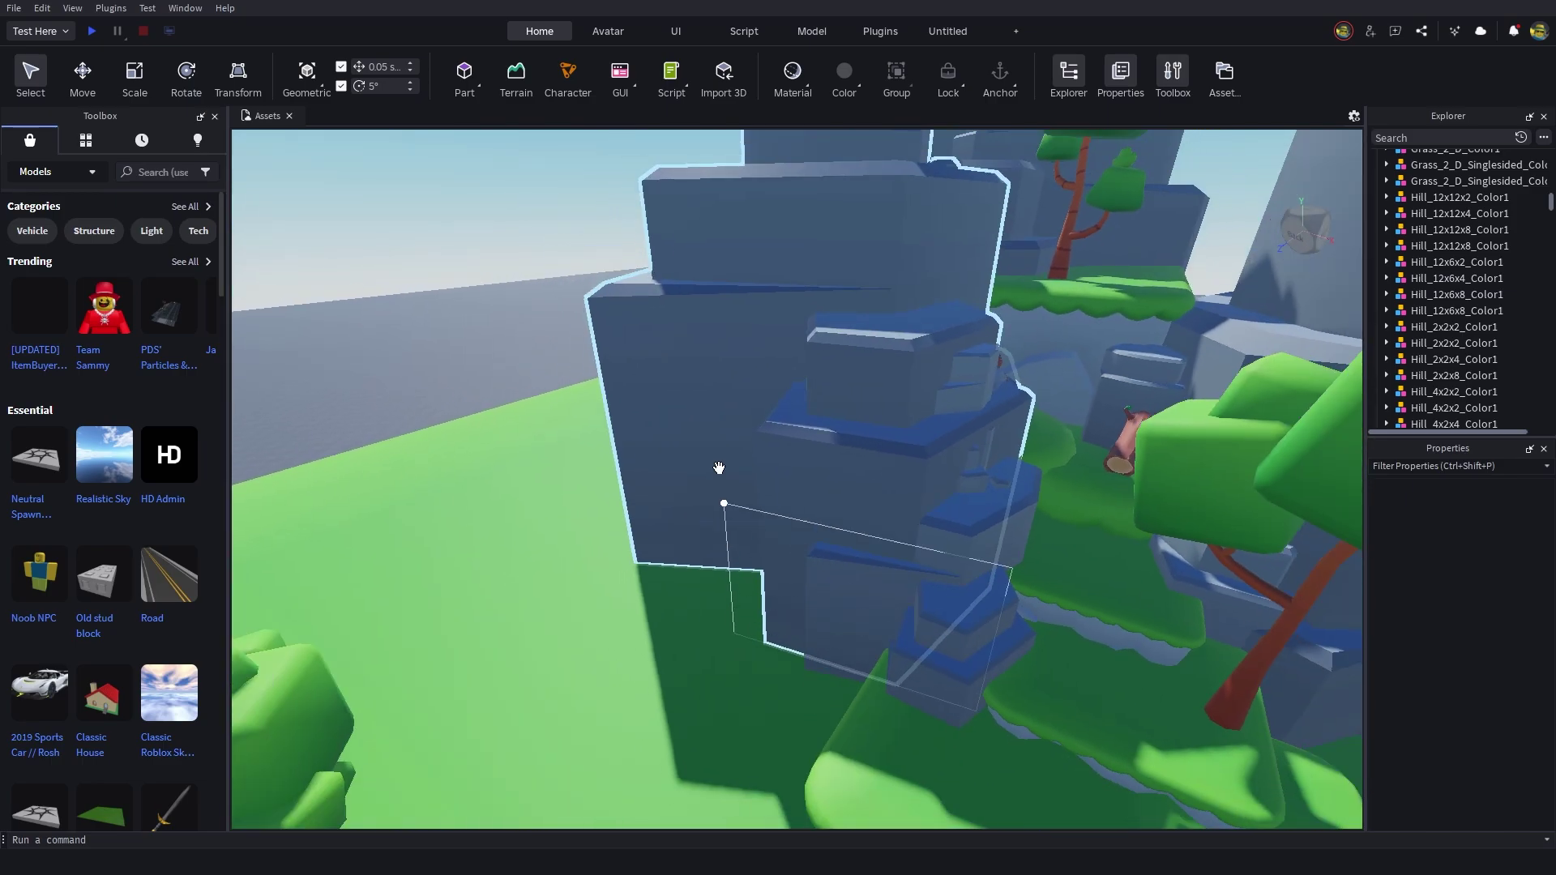
Start a playtest and run the character across the island to the grass ledges near the log pile.
left_click(93, 31)
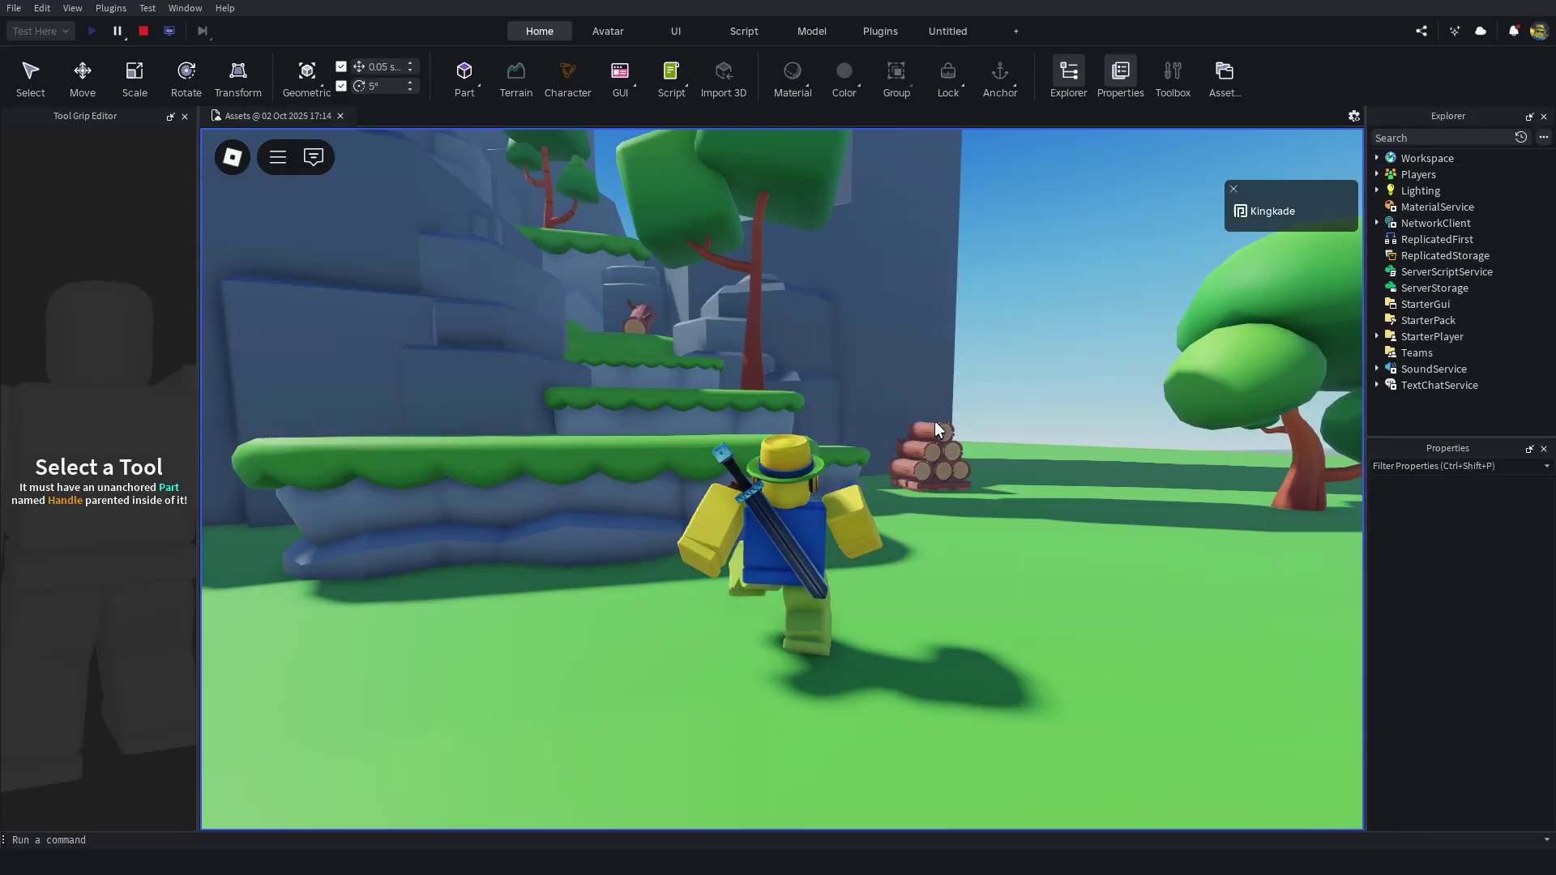
key("w")
right_click_drag(936, 421, 942, 419)
key("d")
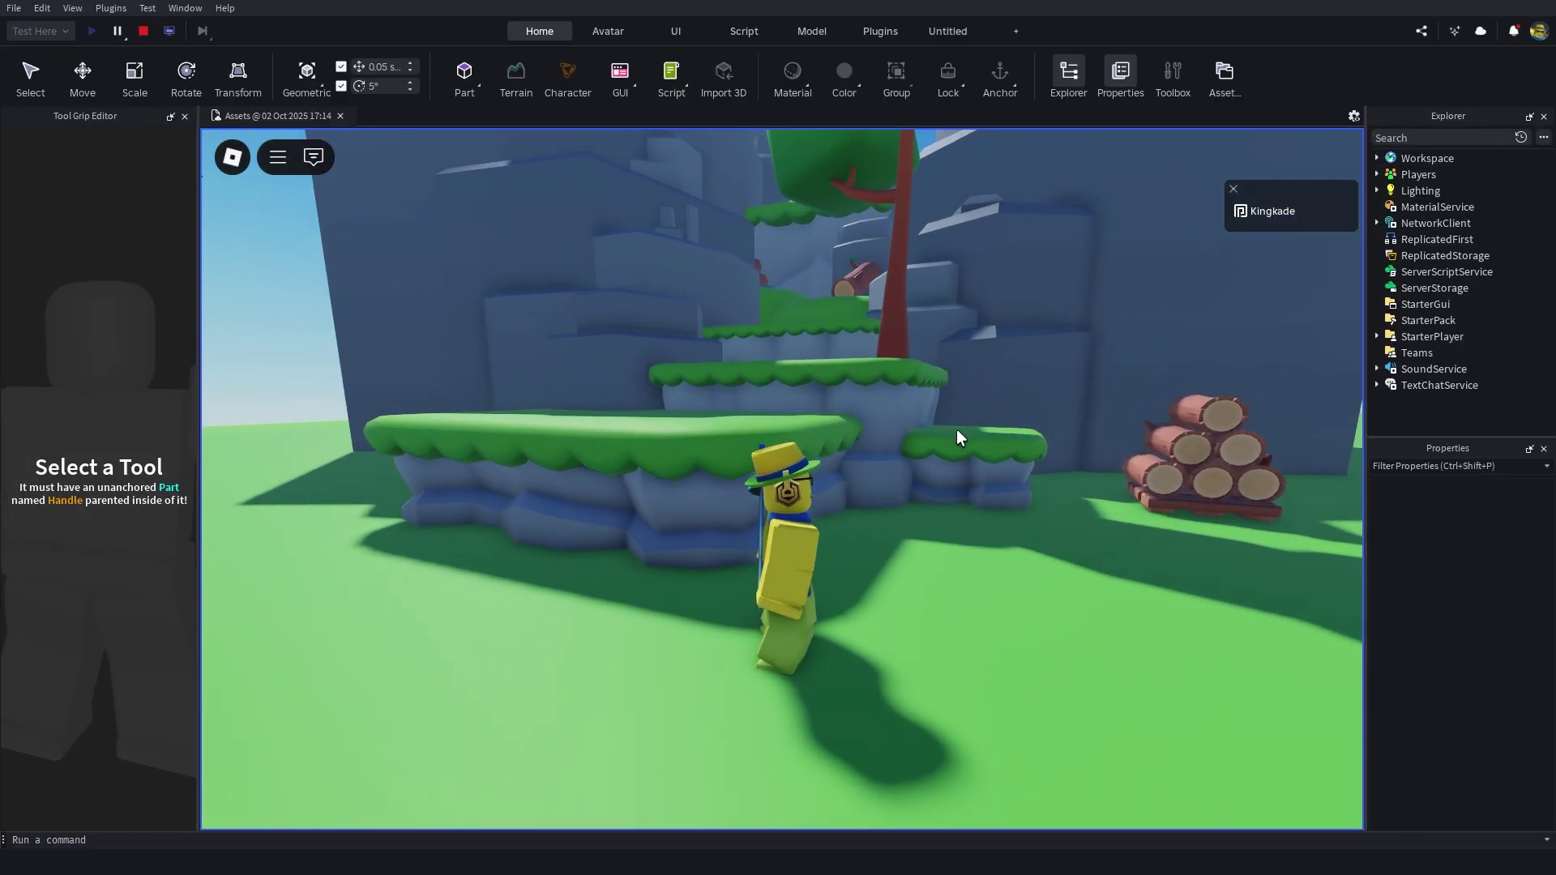
key("w")
key("space")
key("s")
key("a")
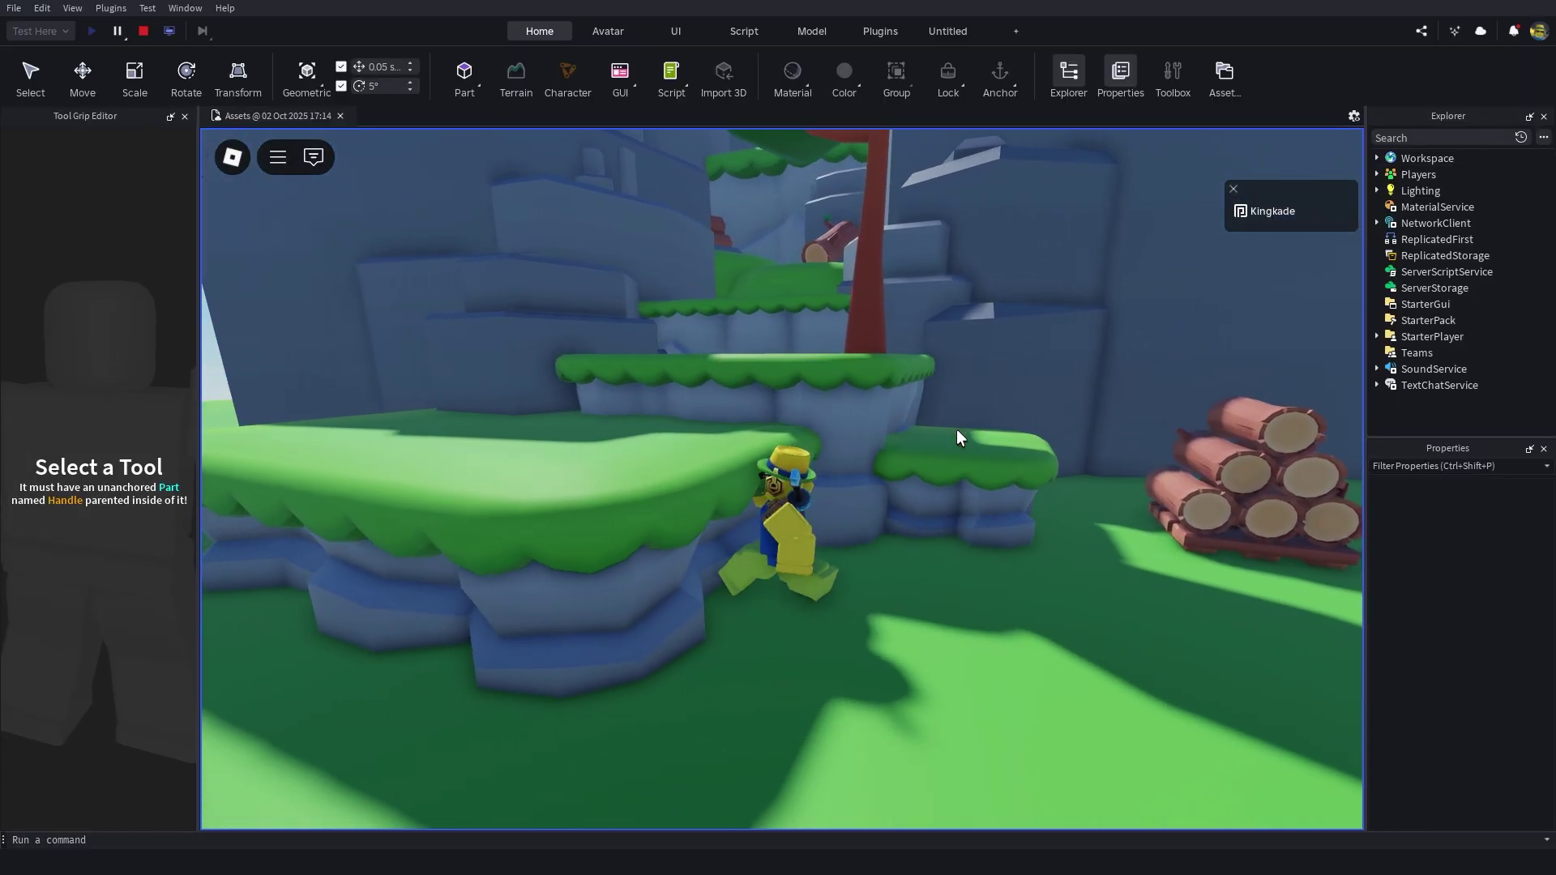
Run the character along the lowest ledge and around the outside of the rock tower, viewing the island from overhead.
key("a")
key("space")
key("w")
mouse_move(830, 389)
right_mouse_down()
mouse_move(838, 489)
mouse_move(815, 368)
mouse_move(809, 382)
right_mouse_up()
key("a")
scroll(827, 484, "down", 5)
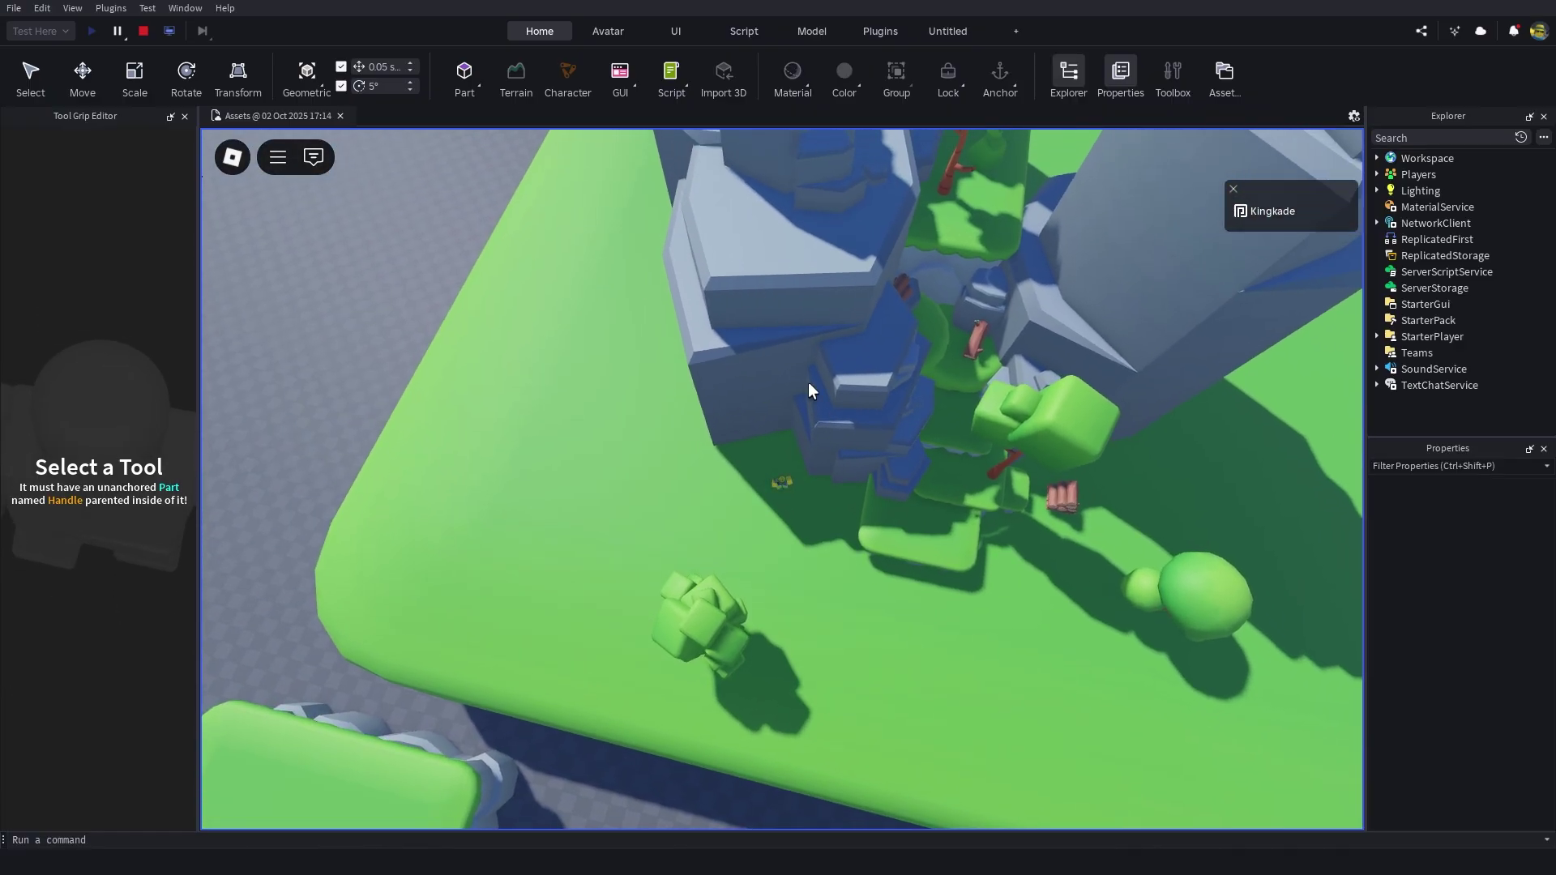
scroll(809, 382, "up", 5)
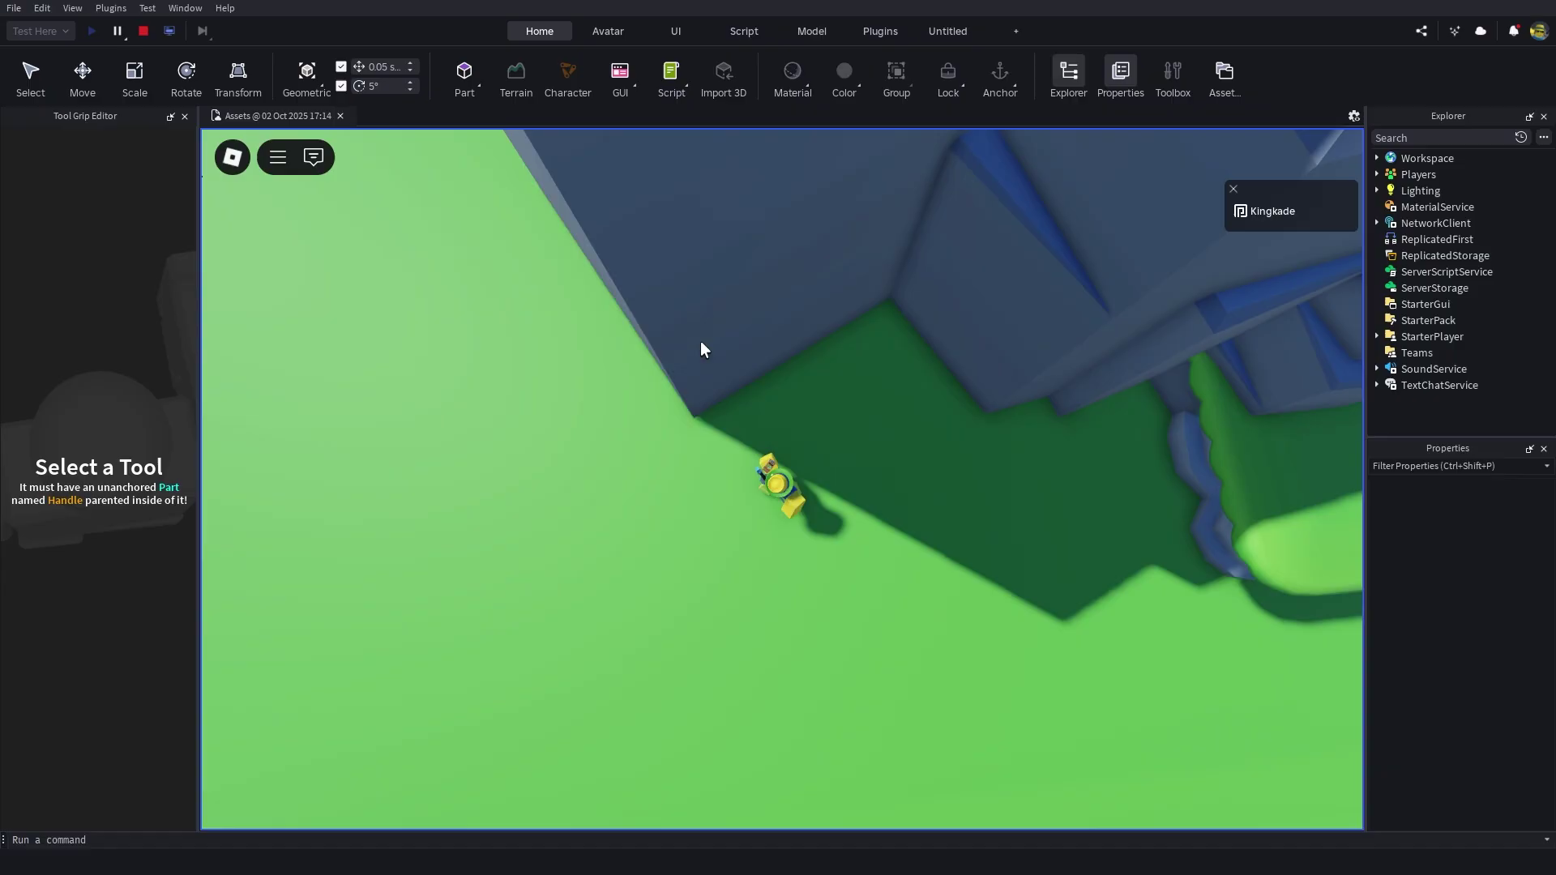
Bring the character back from the rock tower's outer wall to the lowest grass ledge.
key("w")
key("d")
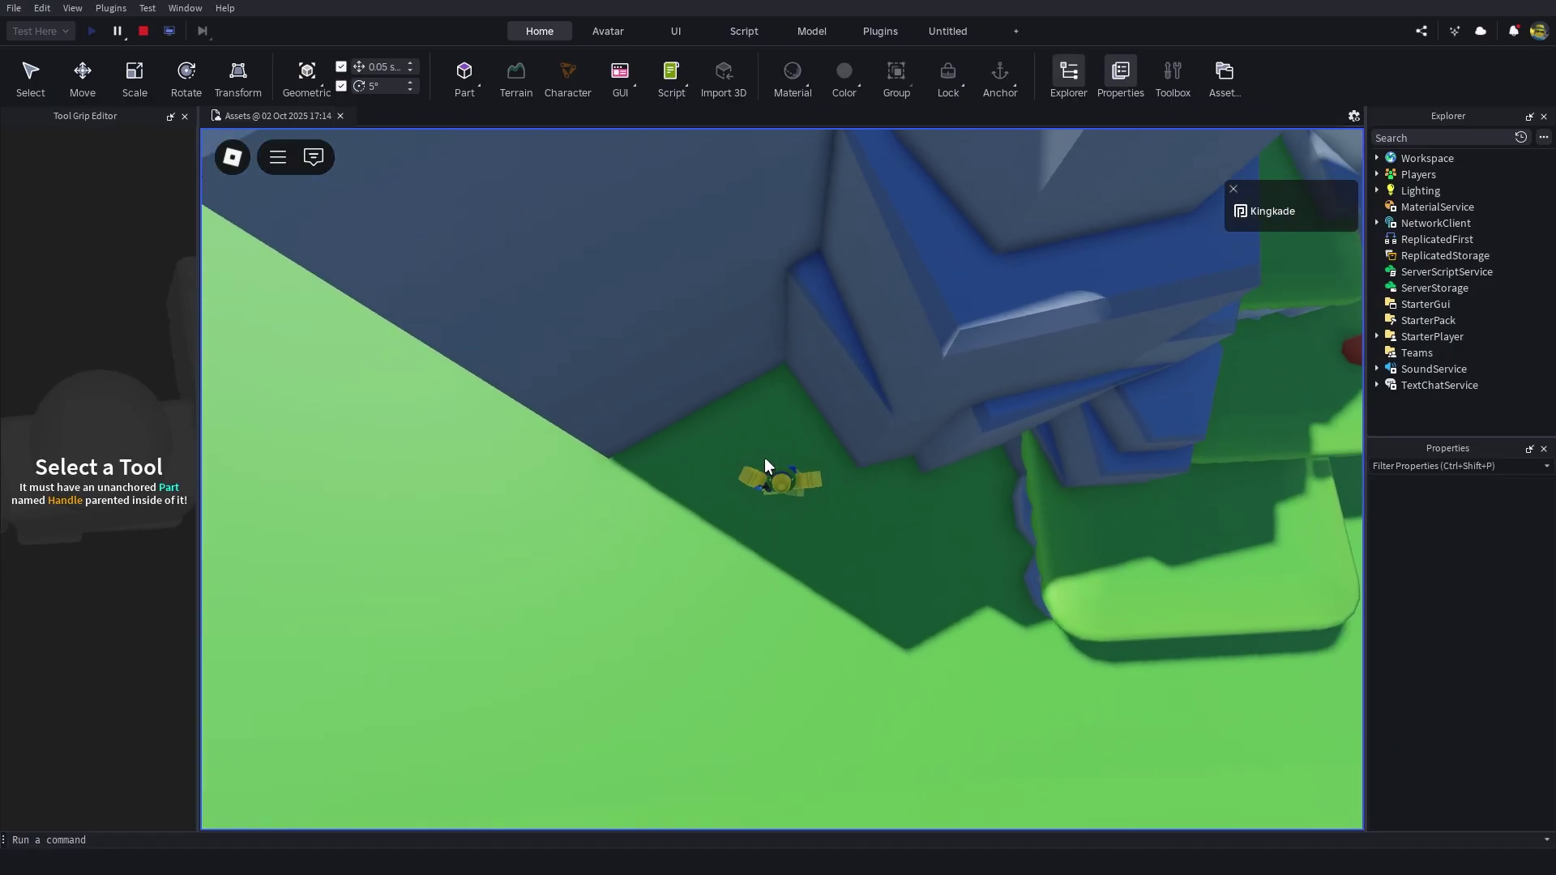
key("w")
right_click_drag(828, 455, 839, 490)
key("space")
key("w")
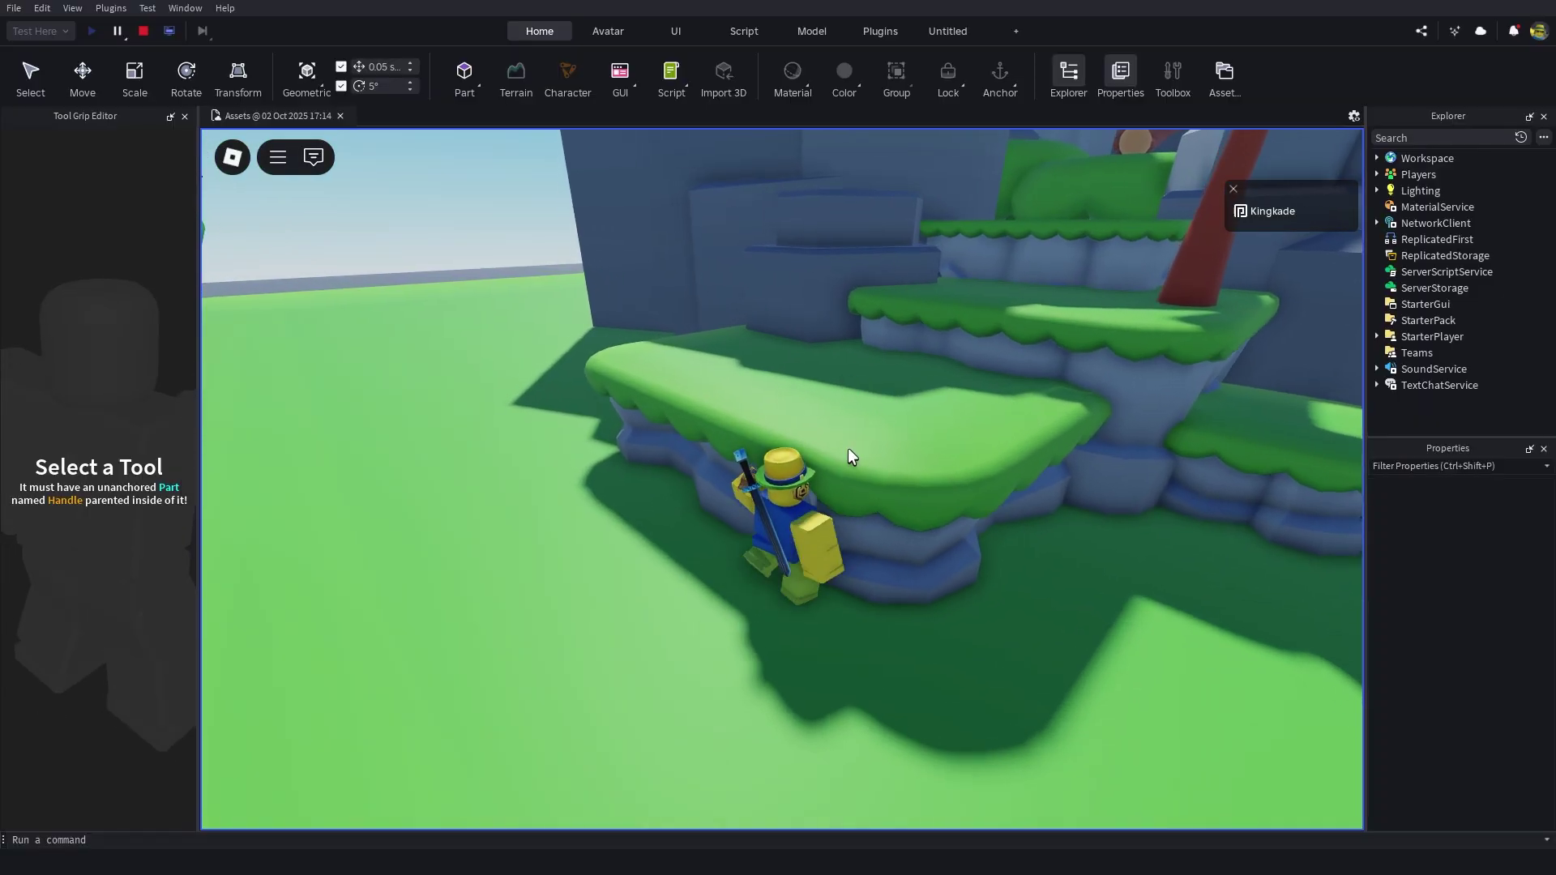
key("a")
key("d")
key("w")
Jump the character up the grass ledges between the rock towers, and inspect the ledges, tree and fallen log.
key("space")
right_click_drag(808, 434, 846, 431)
key("s")
key("space")
key("w")
key("space")
key("space")
scroll(846, 432, "up", 3)
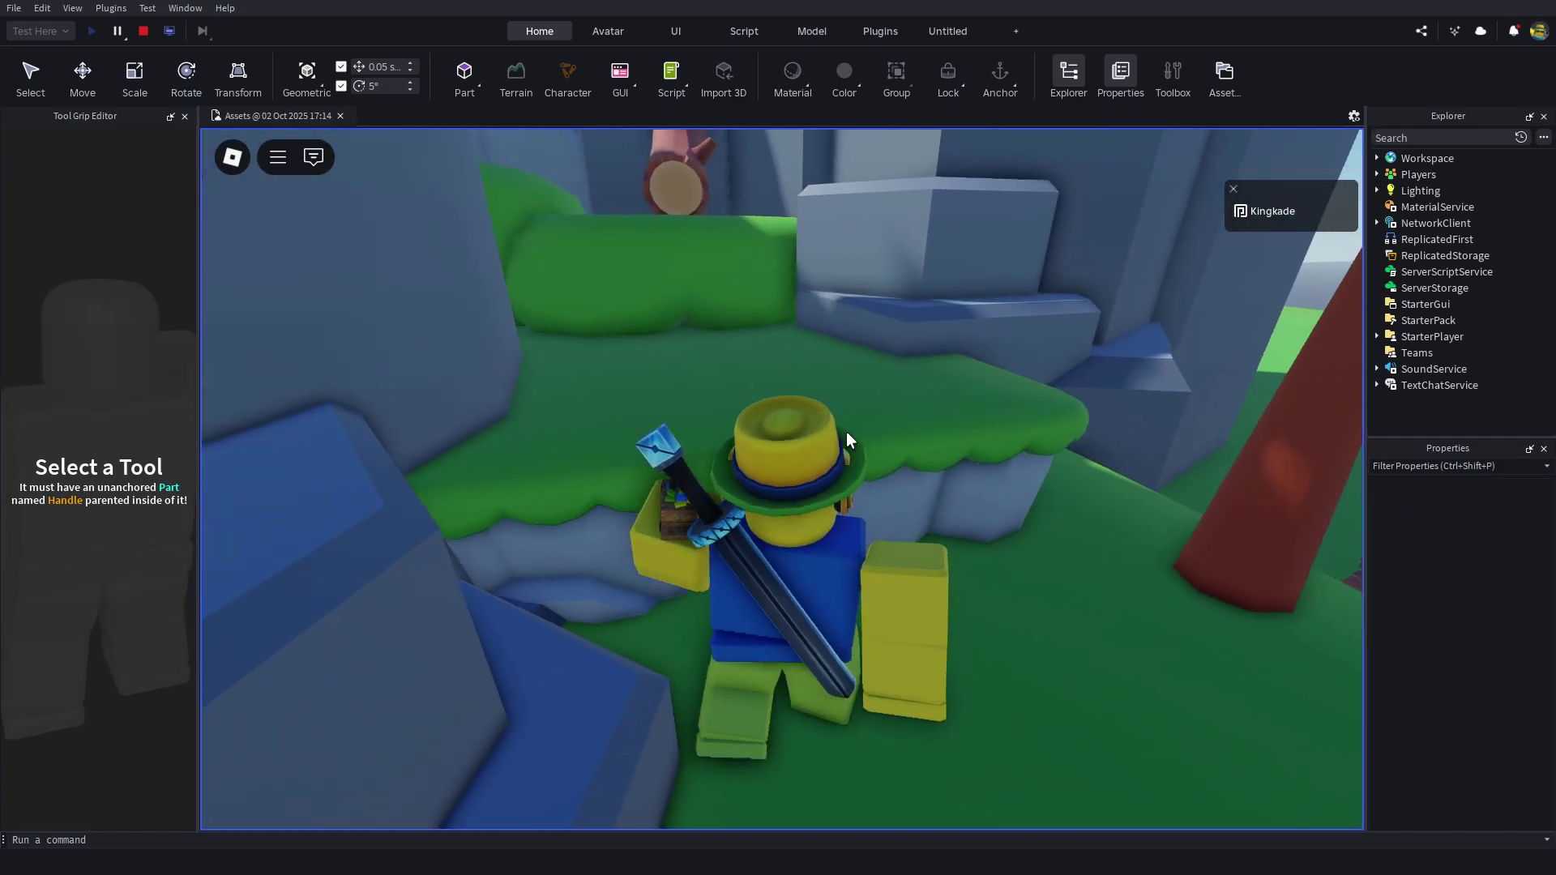
scroll(846, 431, "down", 5)
scroll(846, 431, "up", 4)
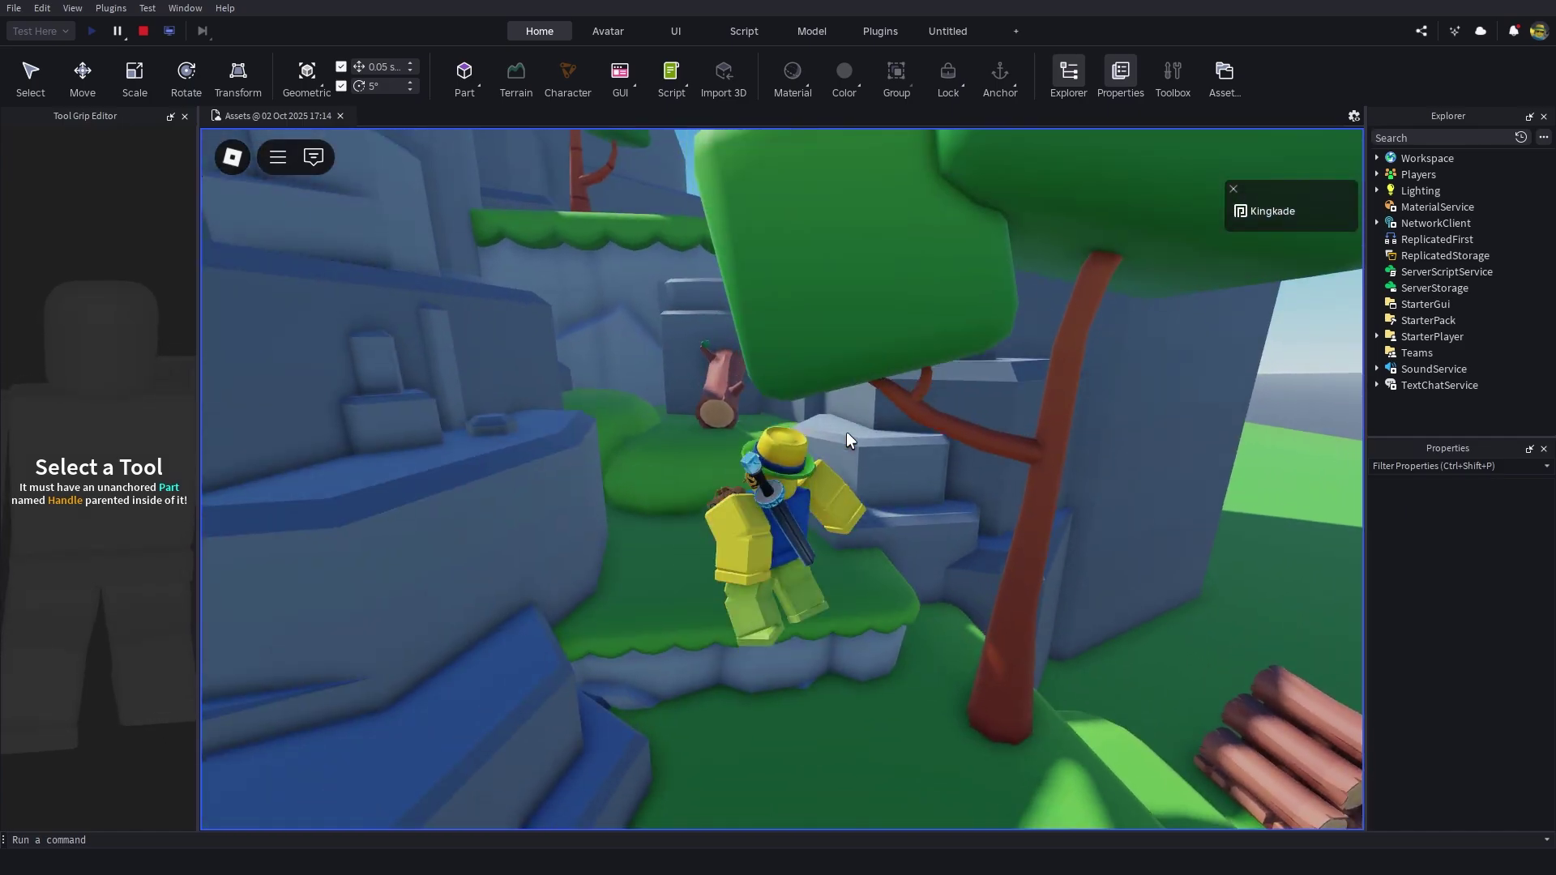
key("space")
right_click_drag(846, 431, 764, 441)
key("s")
scroll(797, 432, "down", 4)
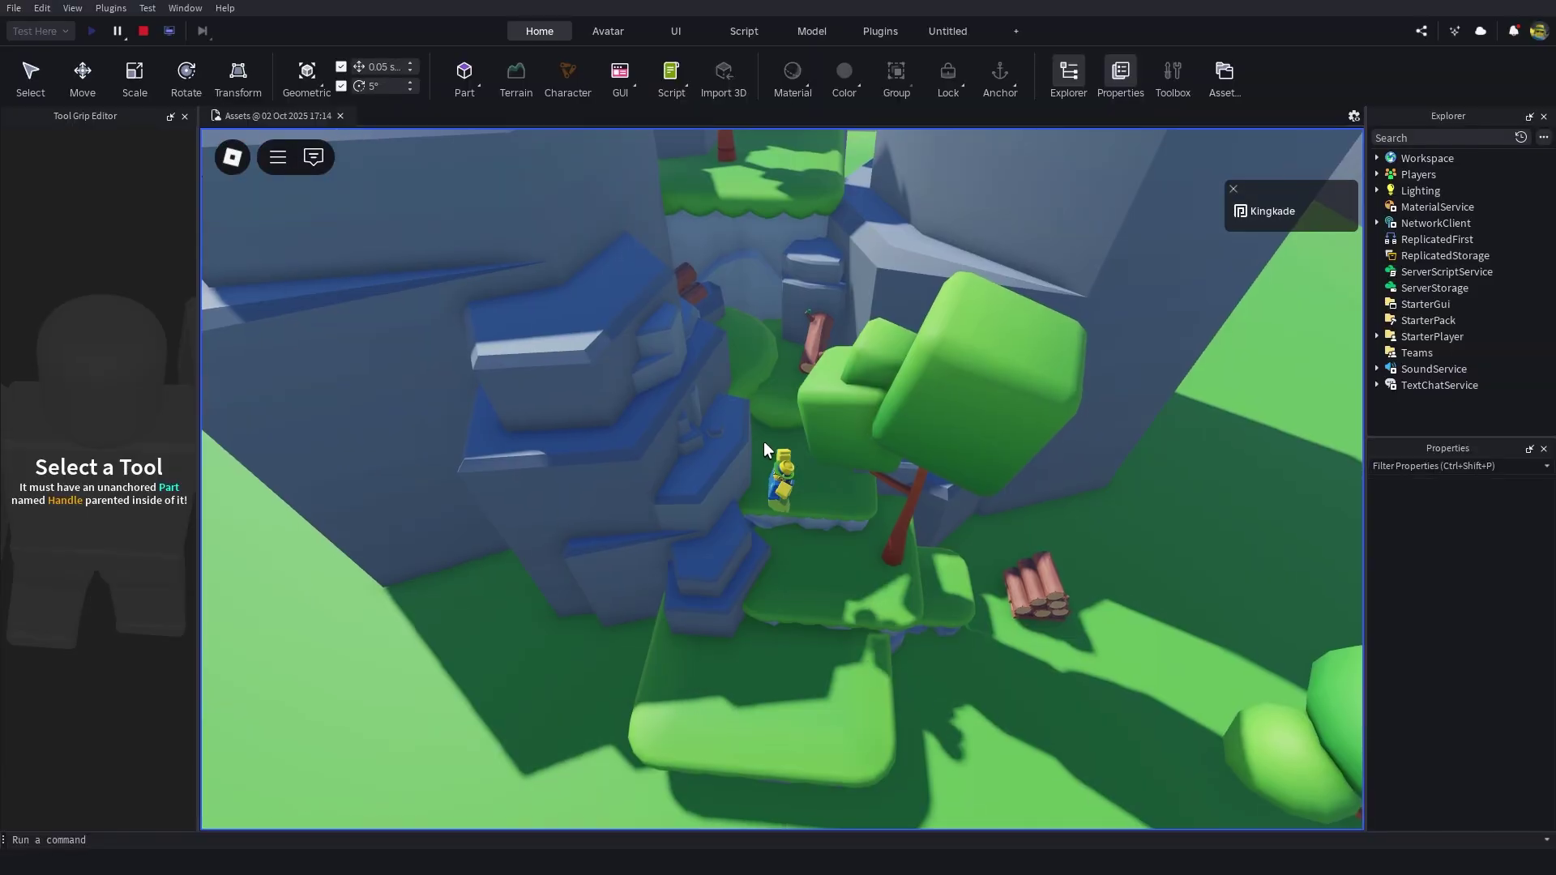
Jump the character down from the ledges onto the open grass in front of the log pile.
key("s")
key("d")
key("space")
key("d")
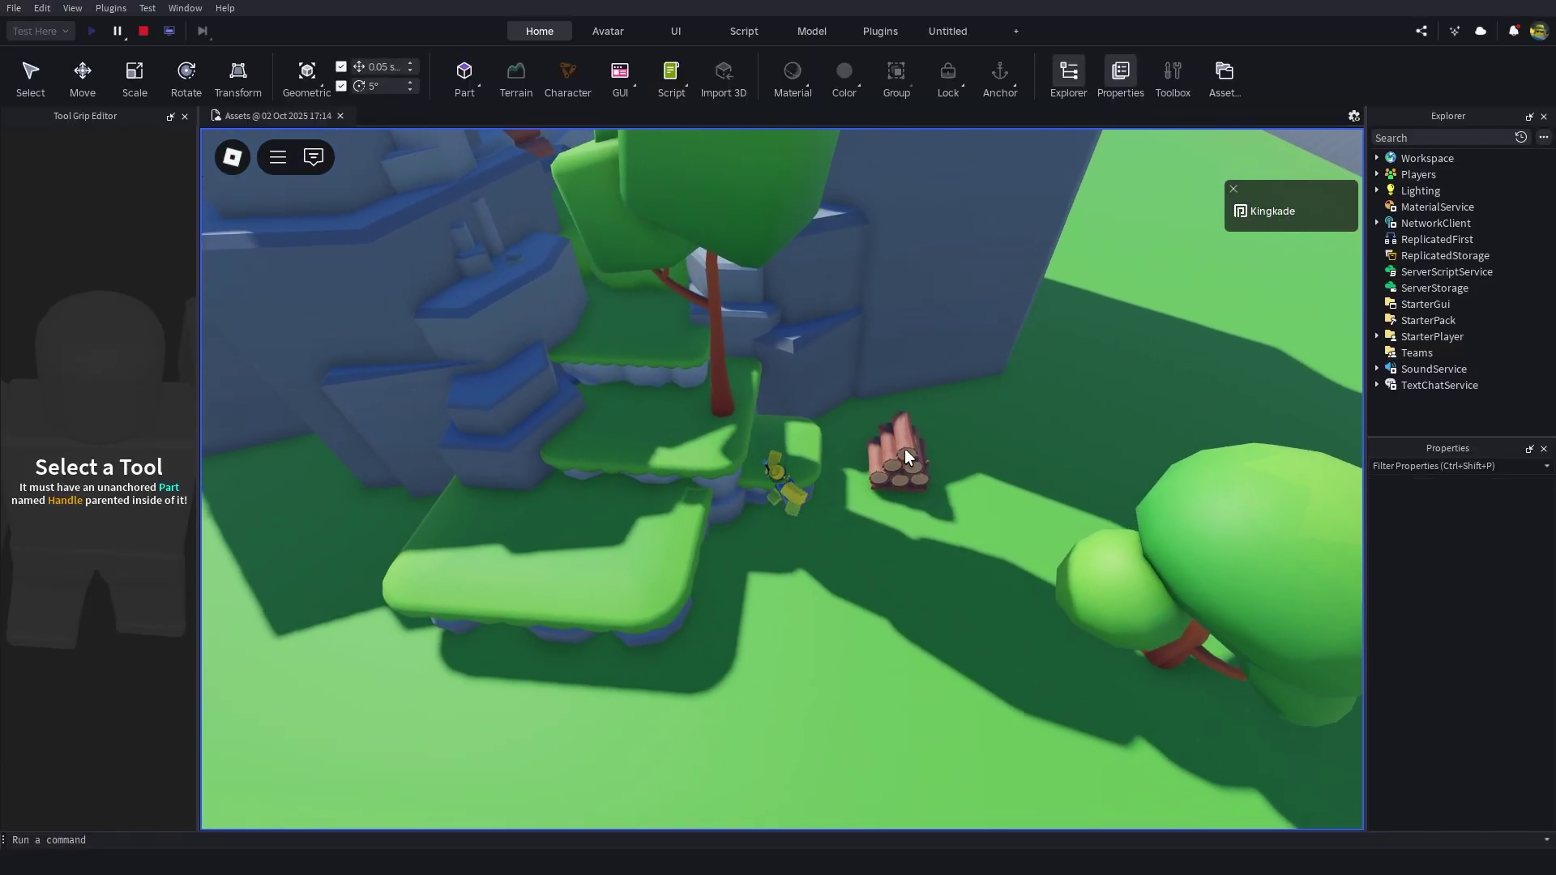
scroll(937, 467, "up", 4)
key("s")
right_click_drag(905, 450, 937, 467)
scroll(896, 381, "down", 3)
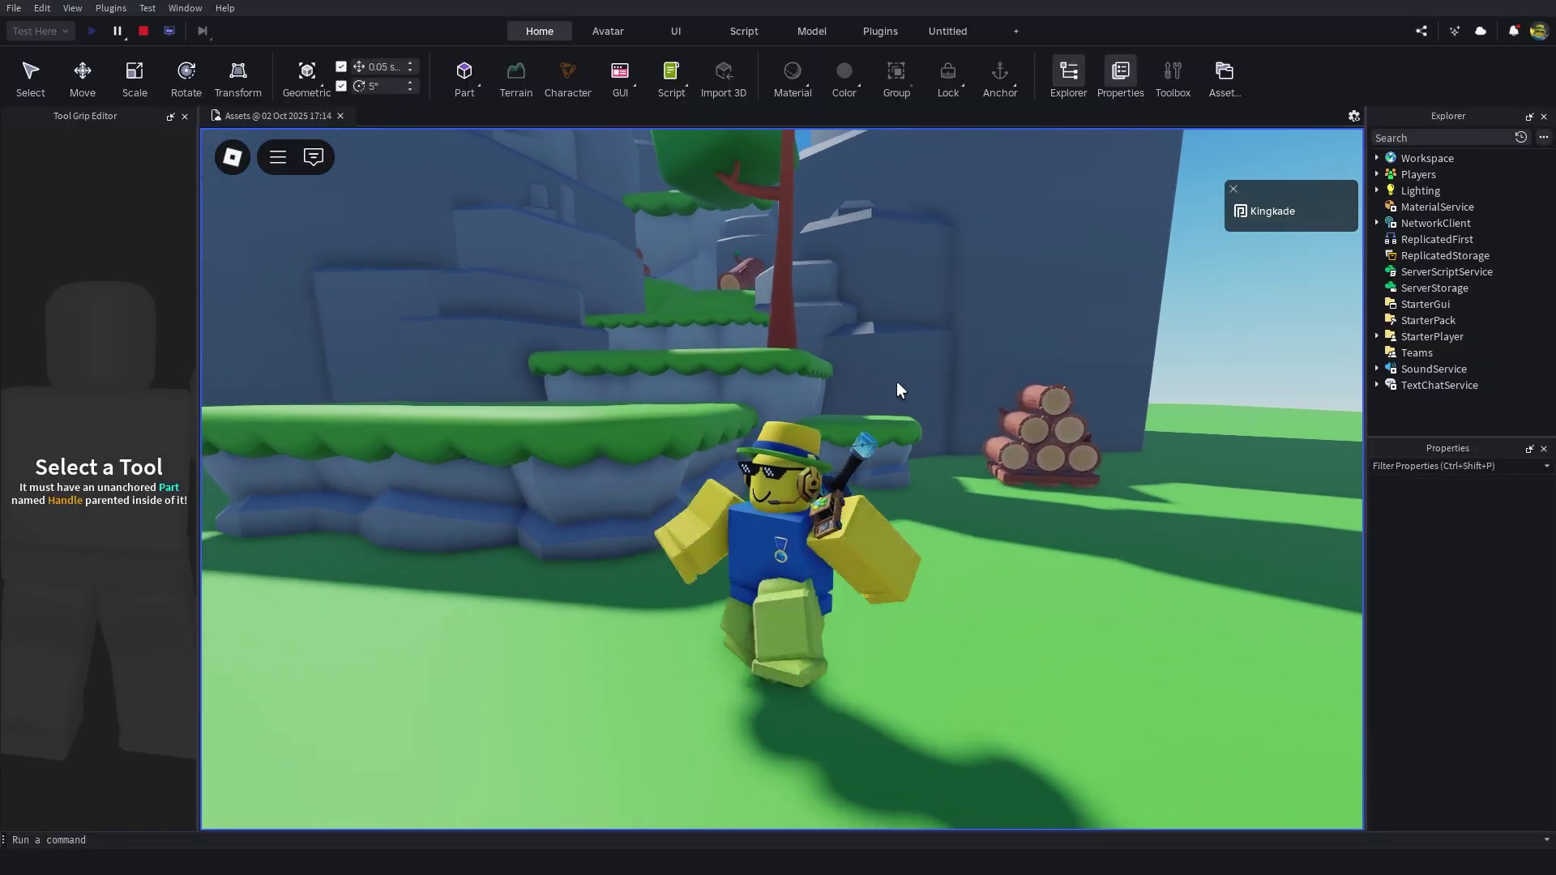
Run the character from the log pile to the round tree and view the tree from several sides.
key("d")
right_click_drag(877, 395, 883, 343)
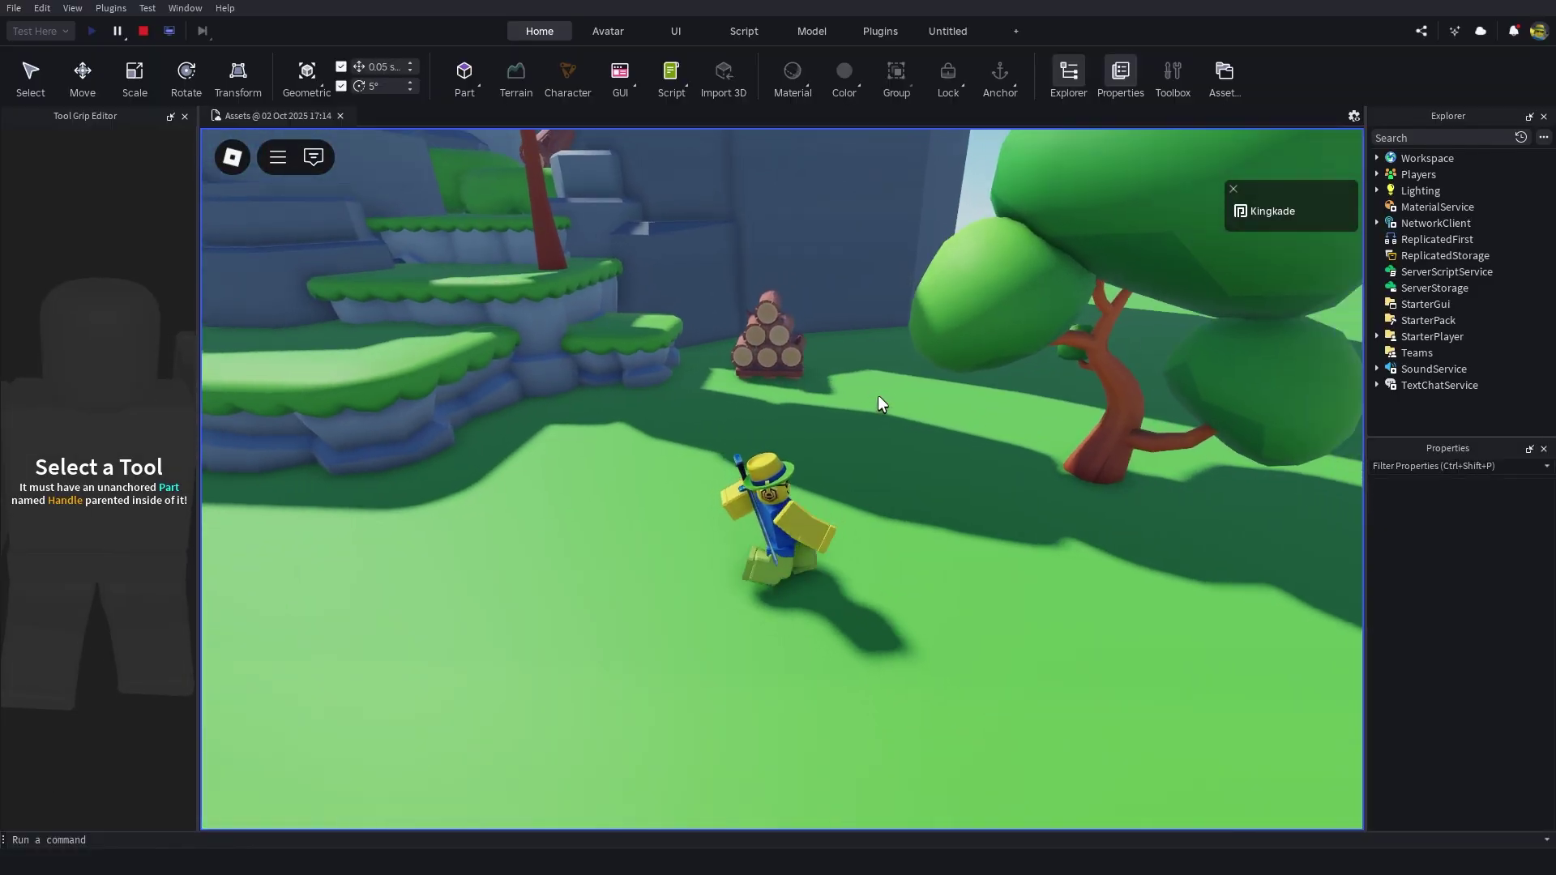
key("s")
key("w")
scroll(859, 407, "up", 3)
right_click_drag(859, 407, 859, 407)
key("d")
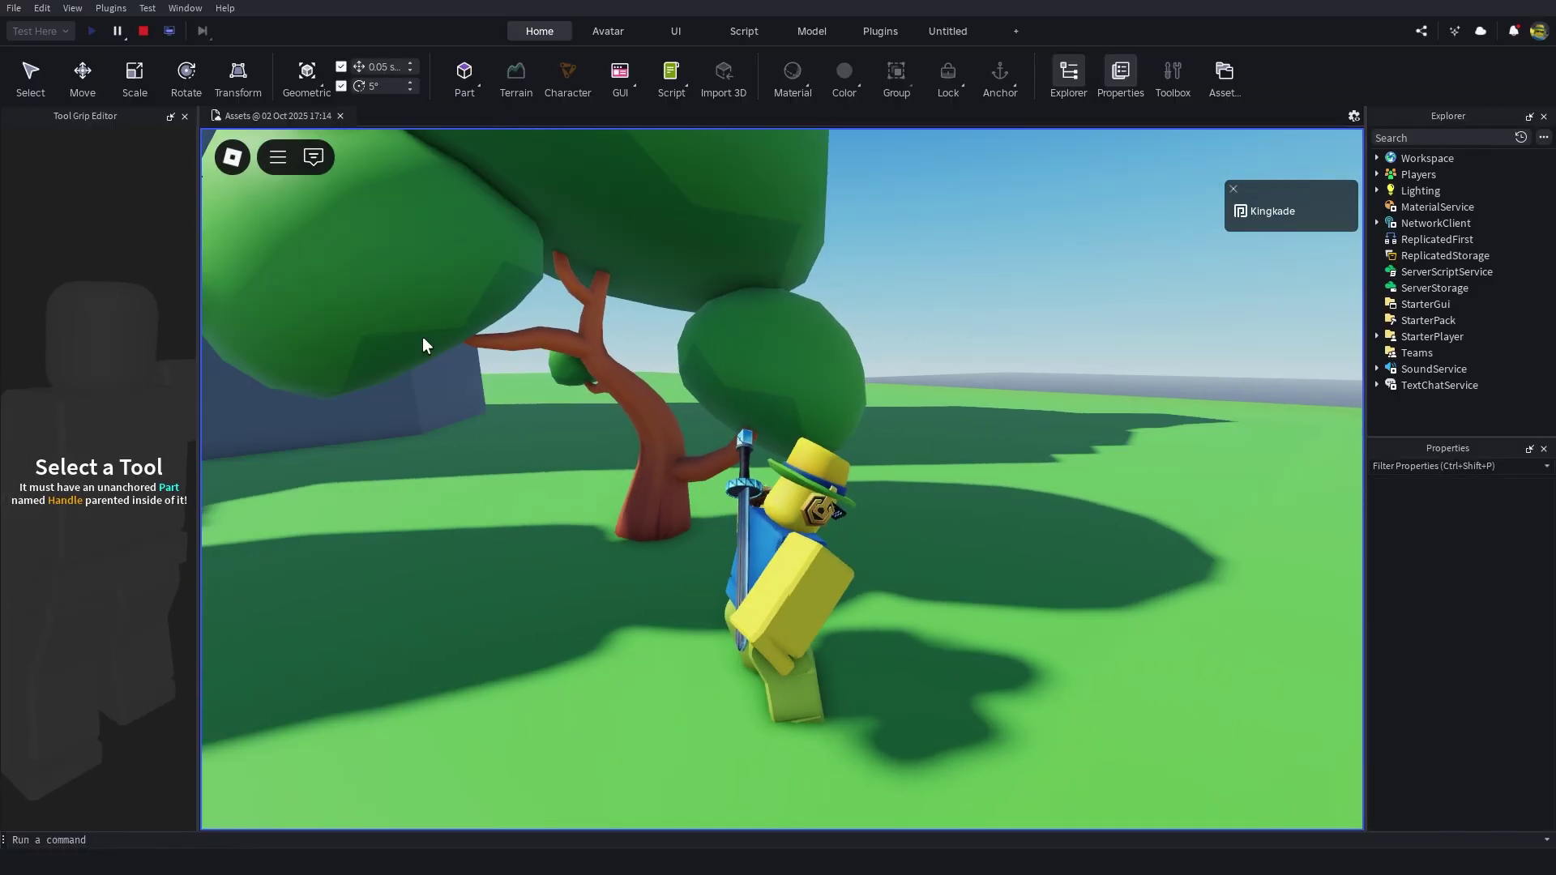
right_click_drag(590, 415, 590, 415)
key("w")
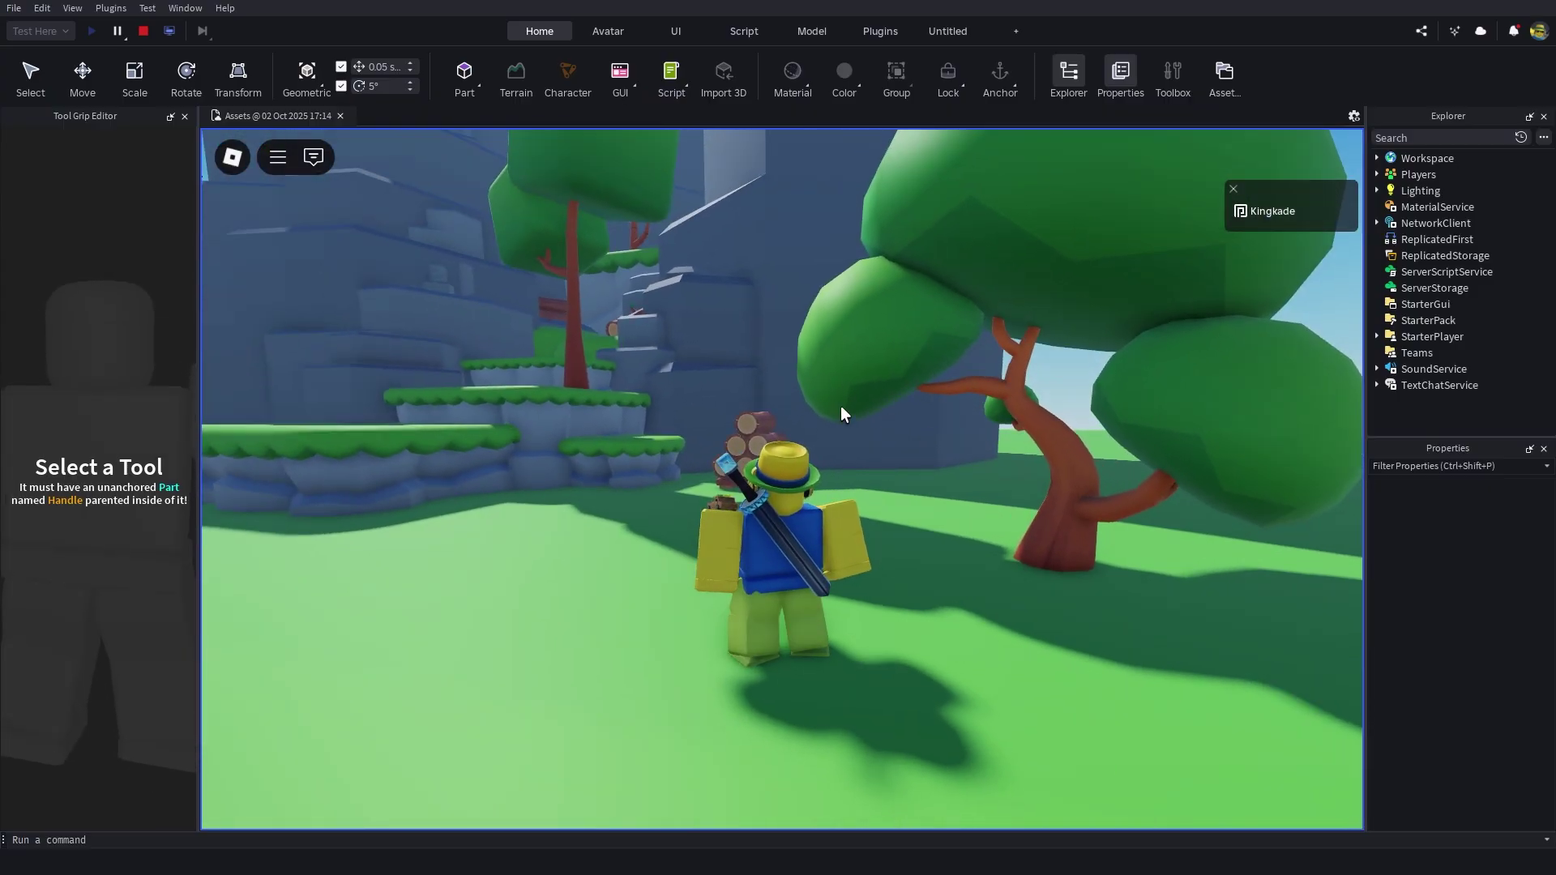
Walk and jump the character around in front of the round tree while viewing its foliage and trunk.
right_click_drag(990, 533, 990, 533)
key("s")
key("w")
key("space")
key("s")
scroll(937, 455, "down", 2)
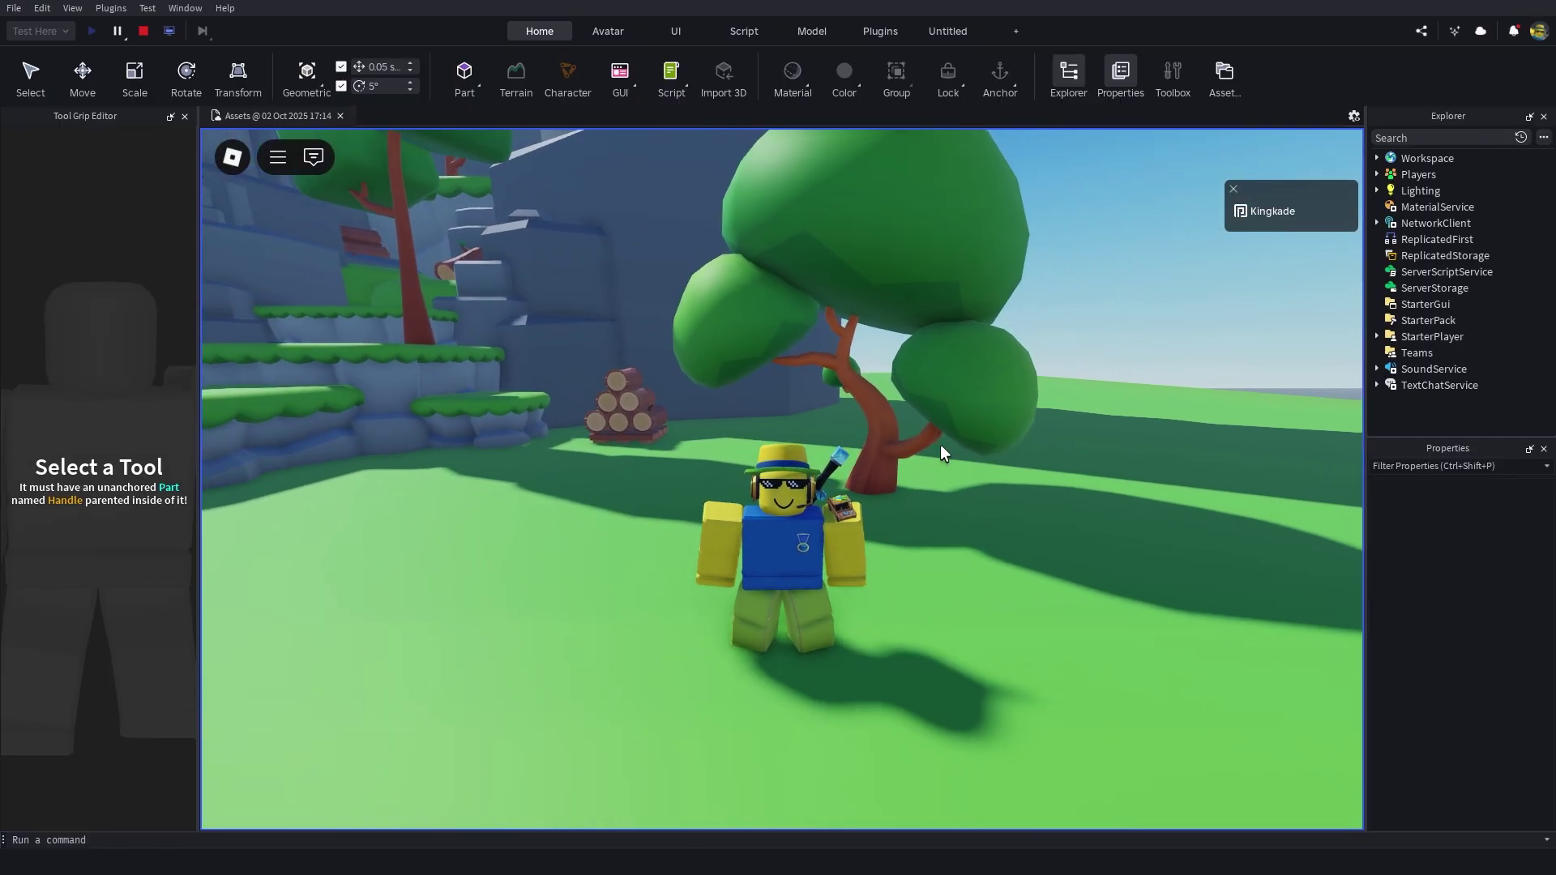
key("w")
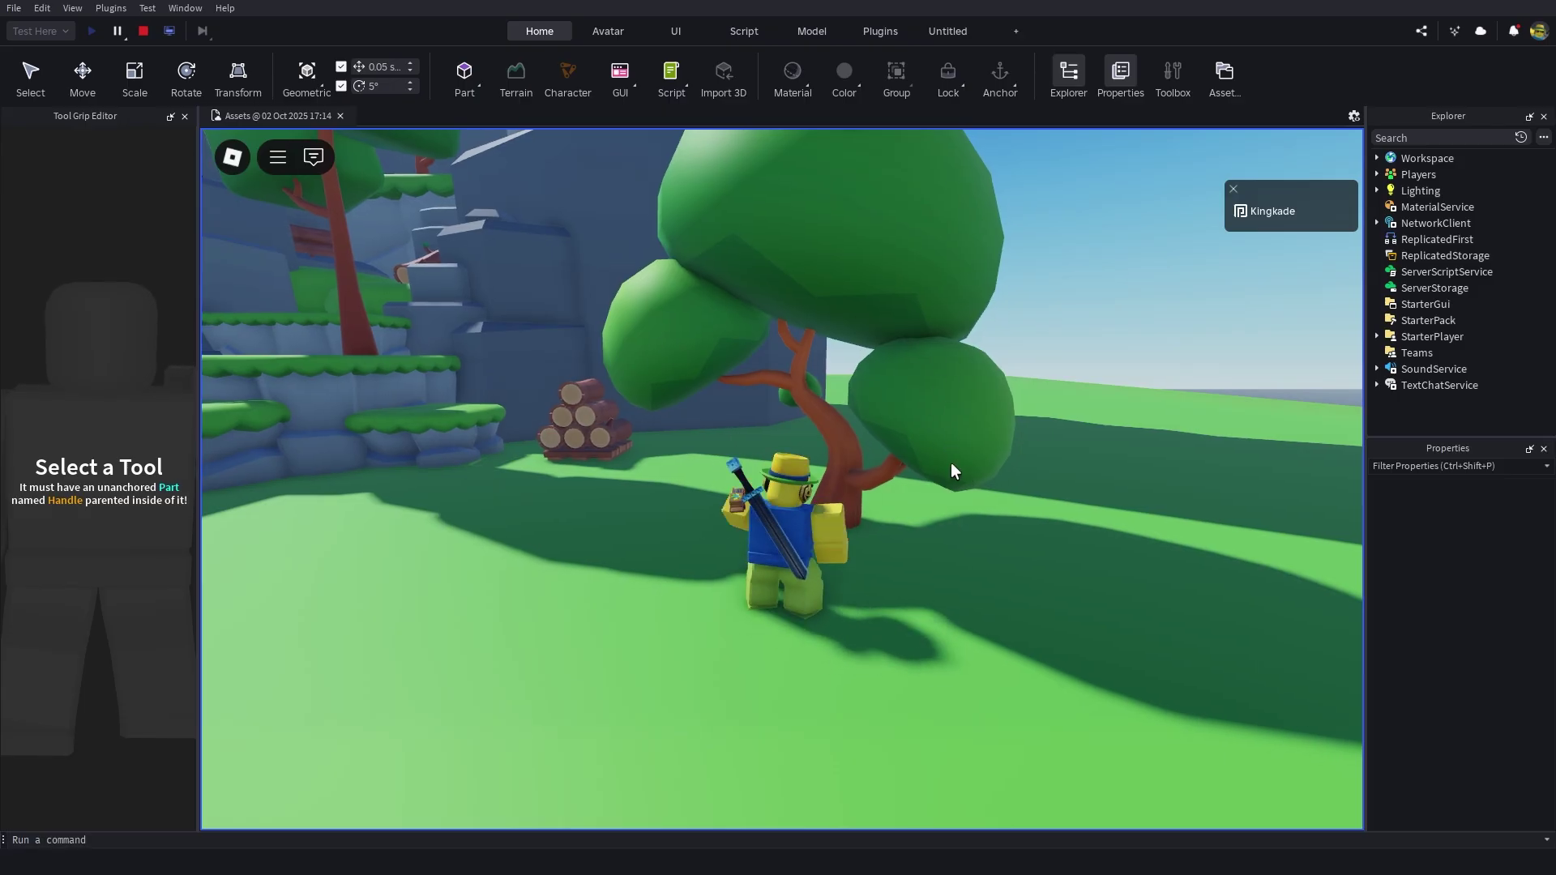
key("w")
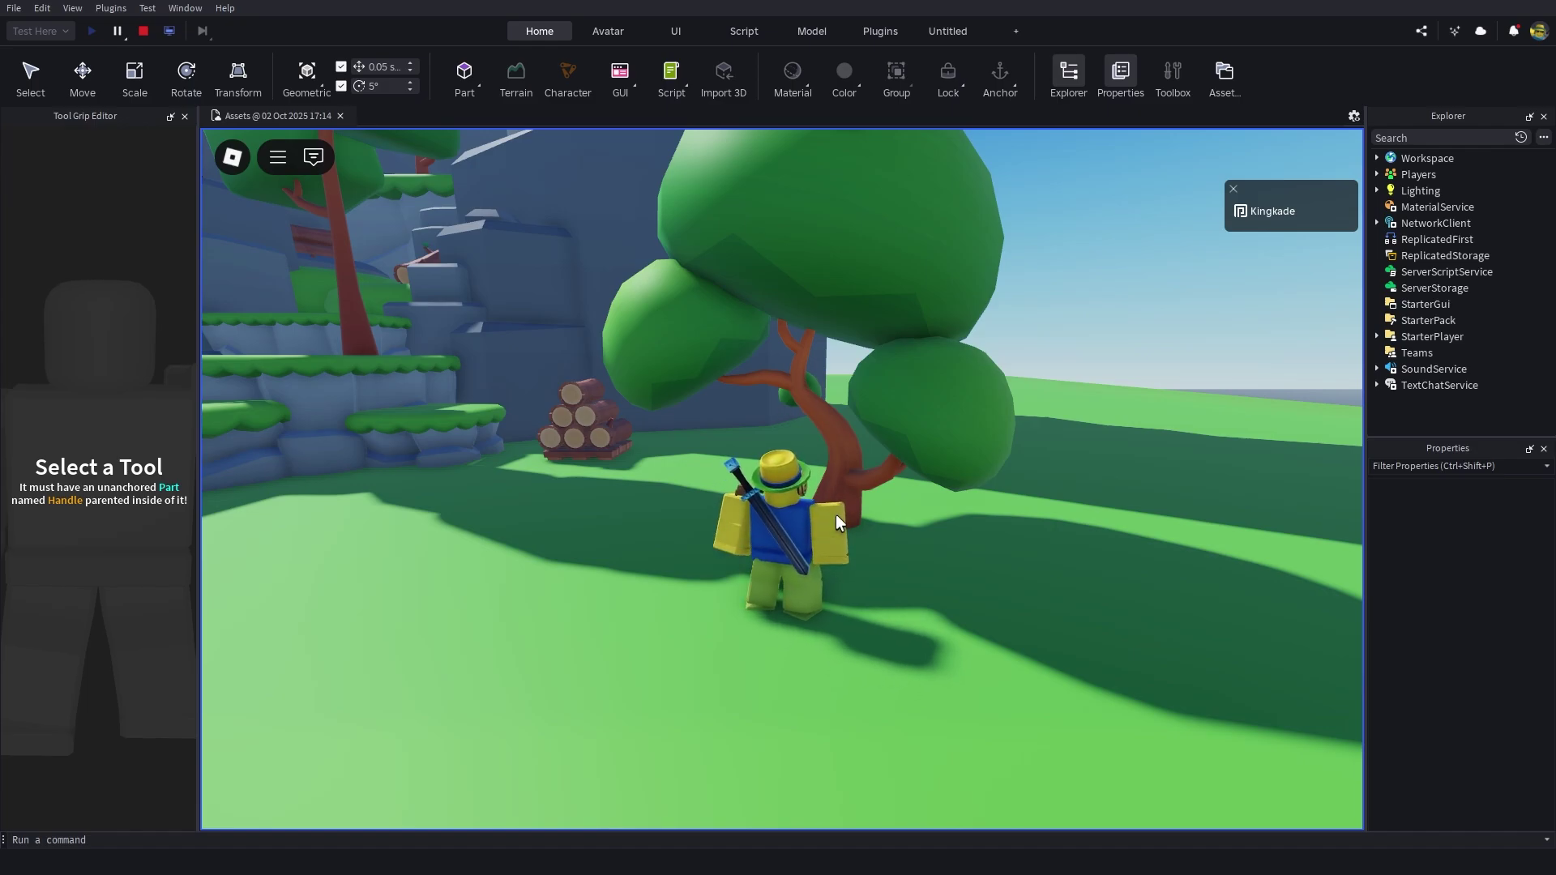
key("s")
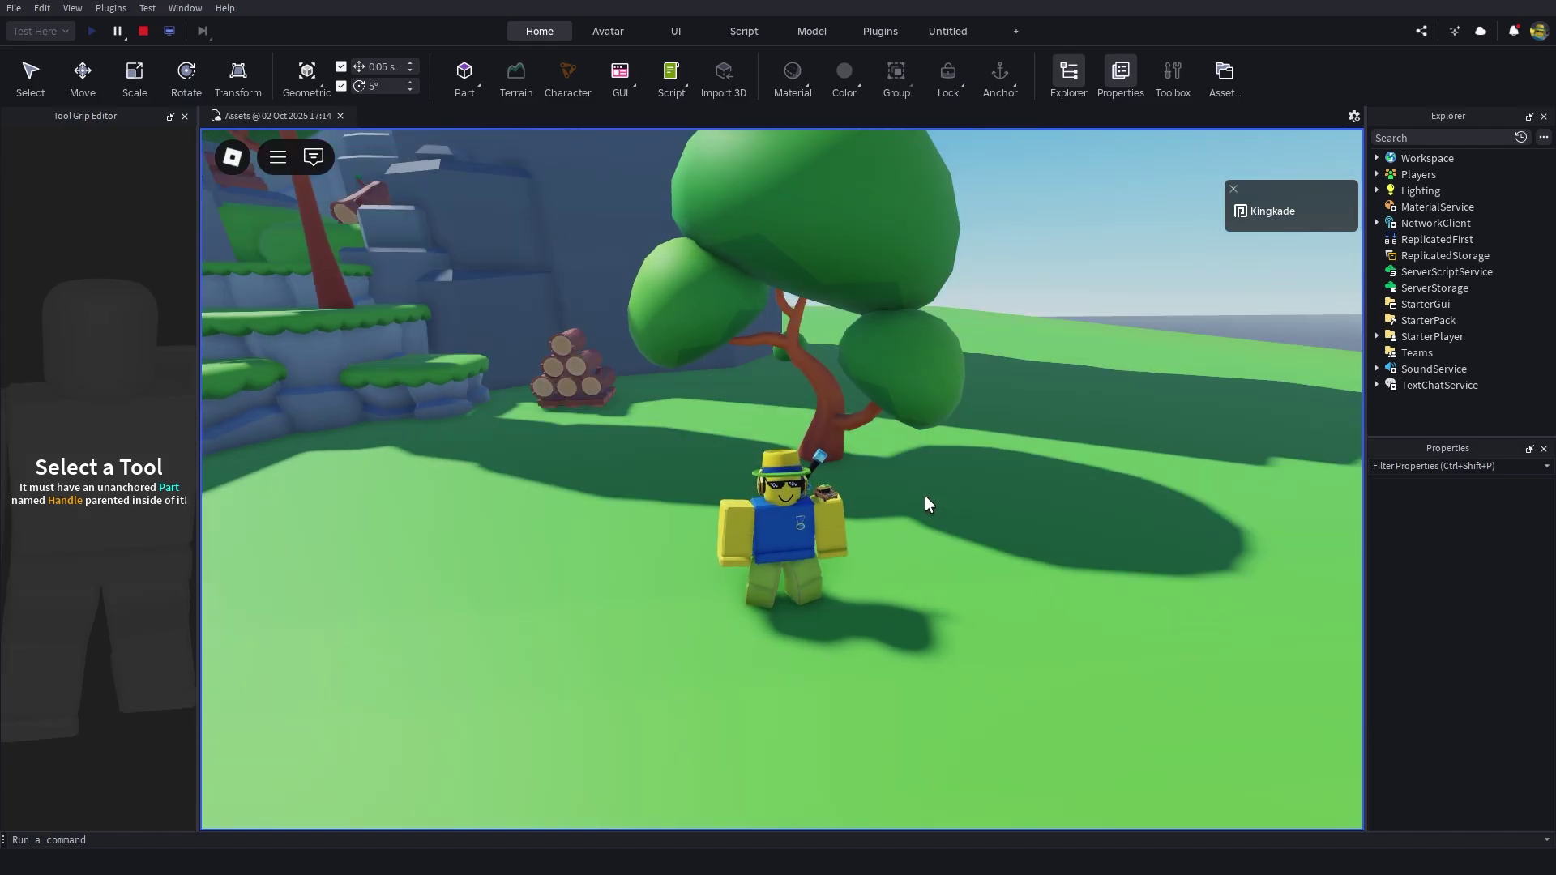
key("space")
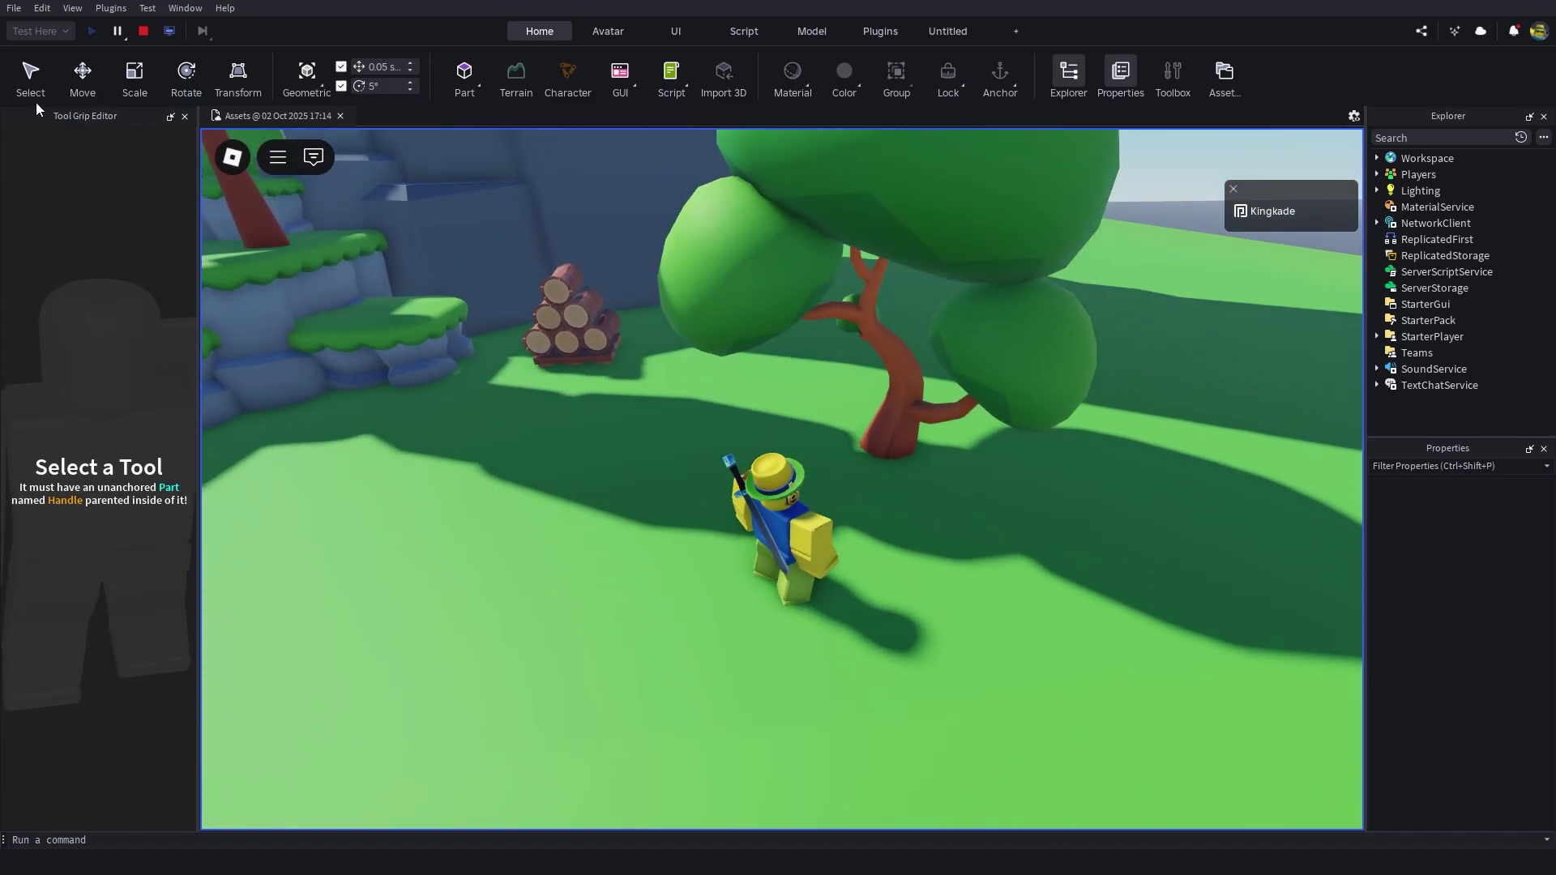
Select the round tree during the playtest and inspect the properties of its Tree_1_C_Color1 mesh.
left_click(33, 81)
left_click(967, 233)
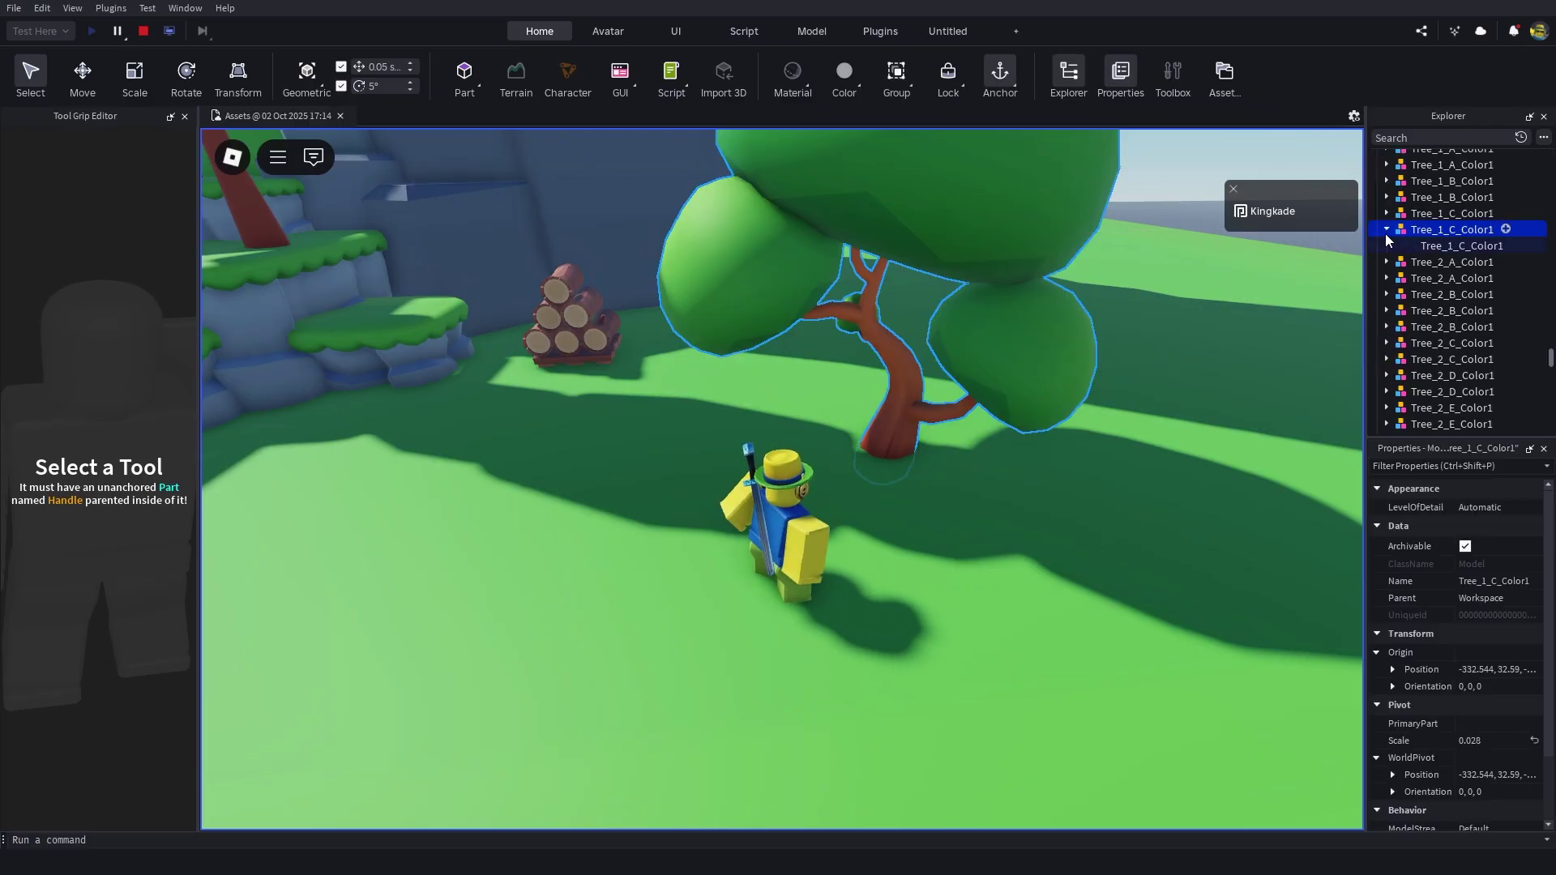
left_click(1451, 246)
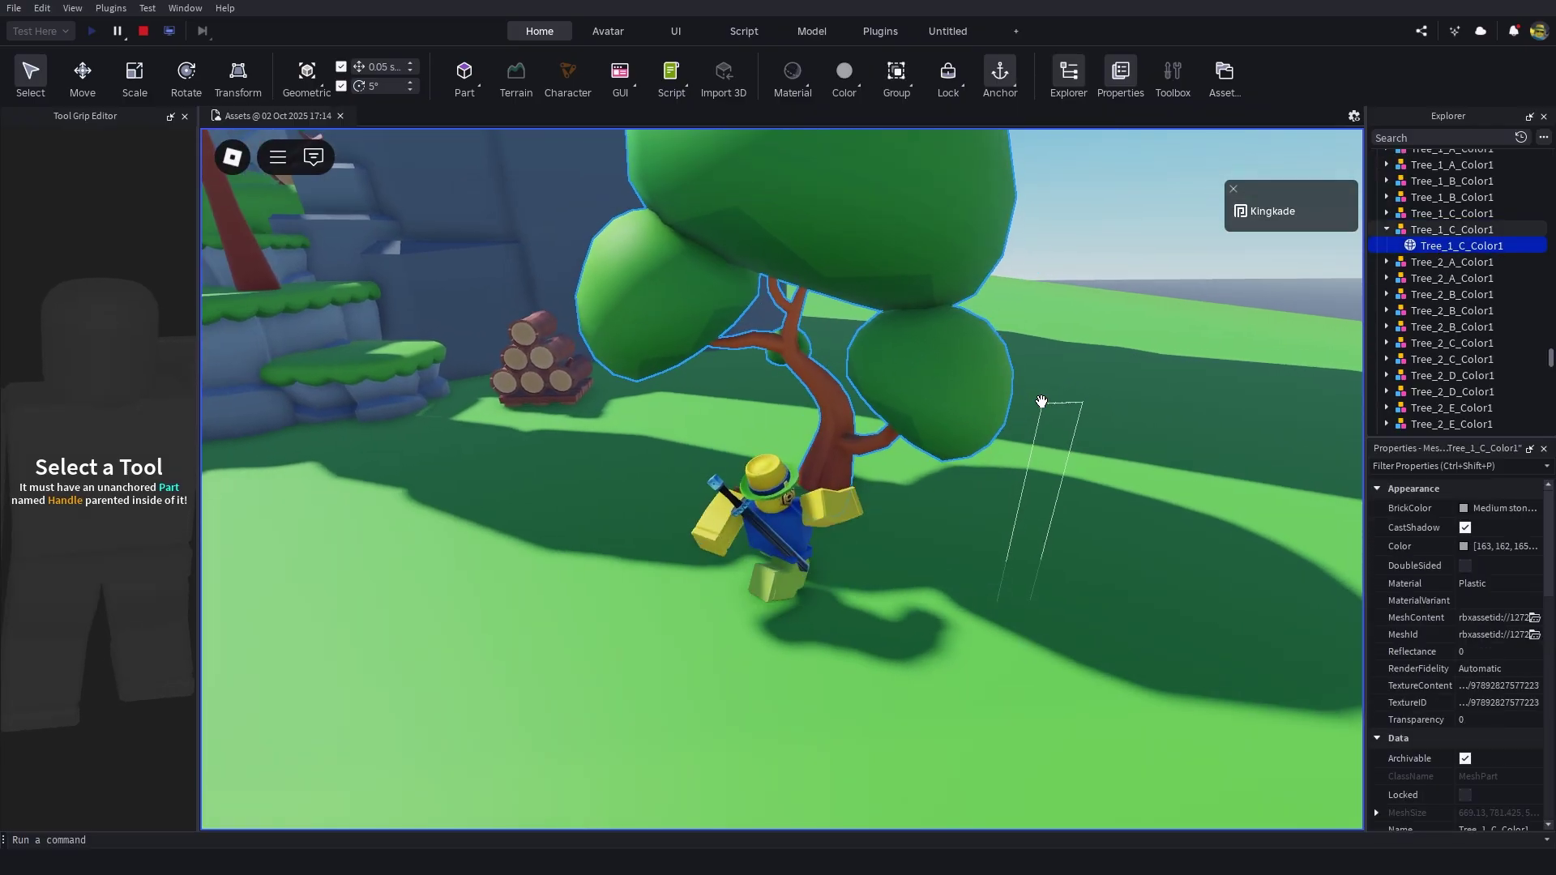
scroll(1500, 644, "down", 3)
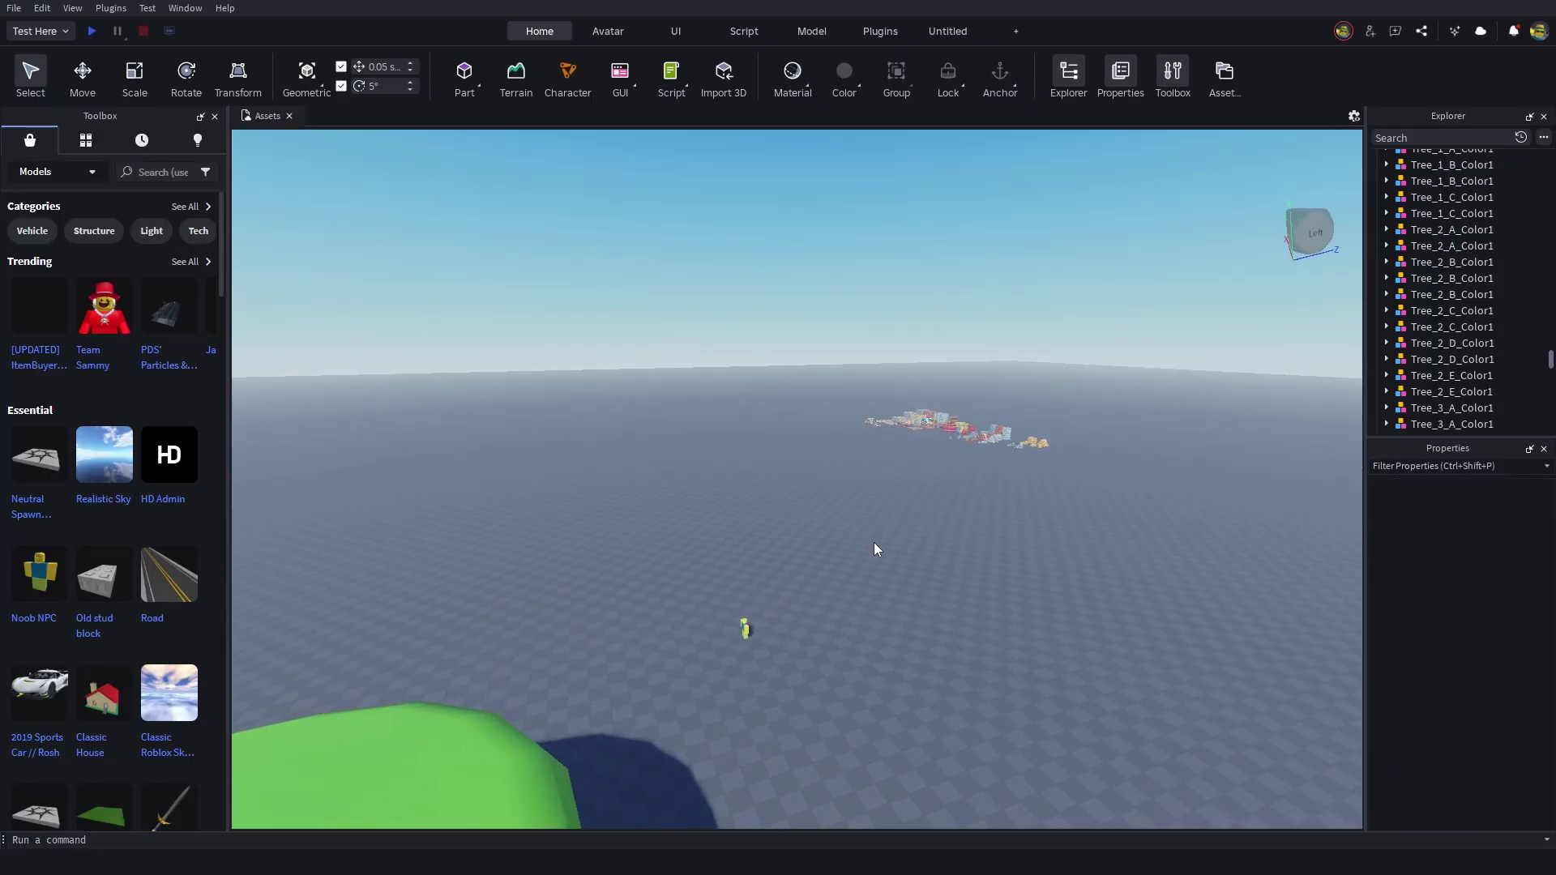
Review the metal bar stacks, gold bars, nuggets and fuel barrels on the baseplate up close.
right_click_drag(874, 542, 864, 543)
key("w")
scroll(864, 543, "up", 10)
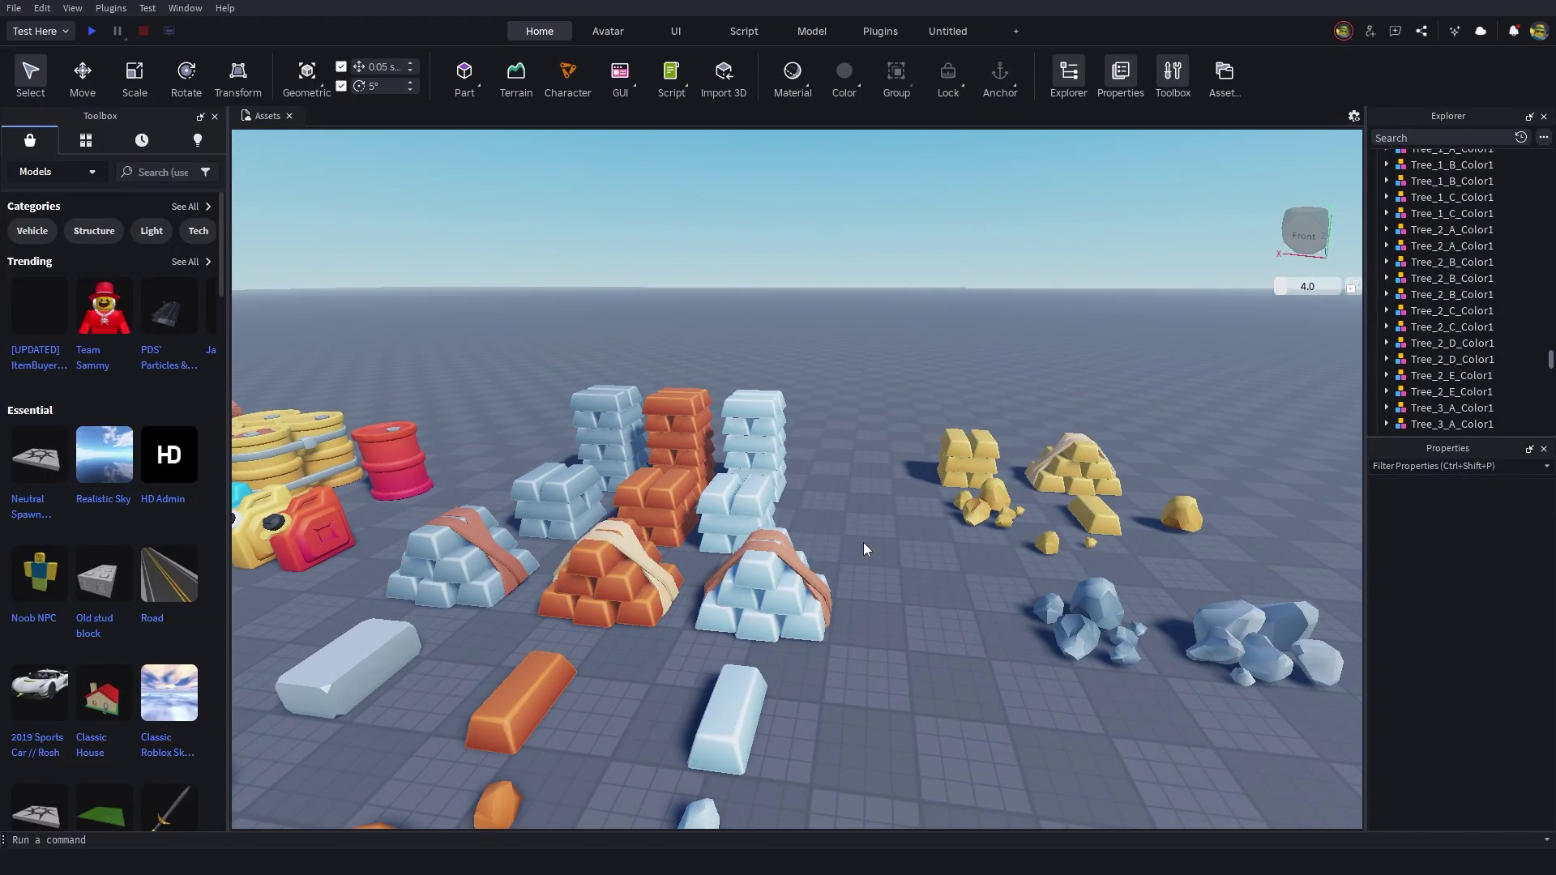
scroll(864, 543, "up", 4)
right_click_drag(841, 546, 845, 581)
scroll(846, 581, "down", 3)
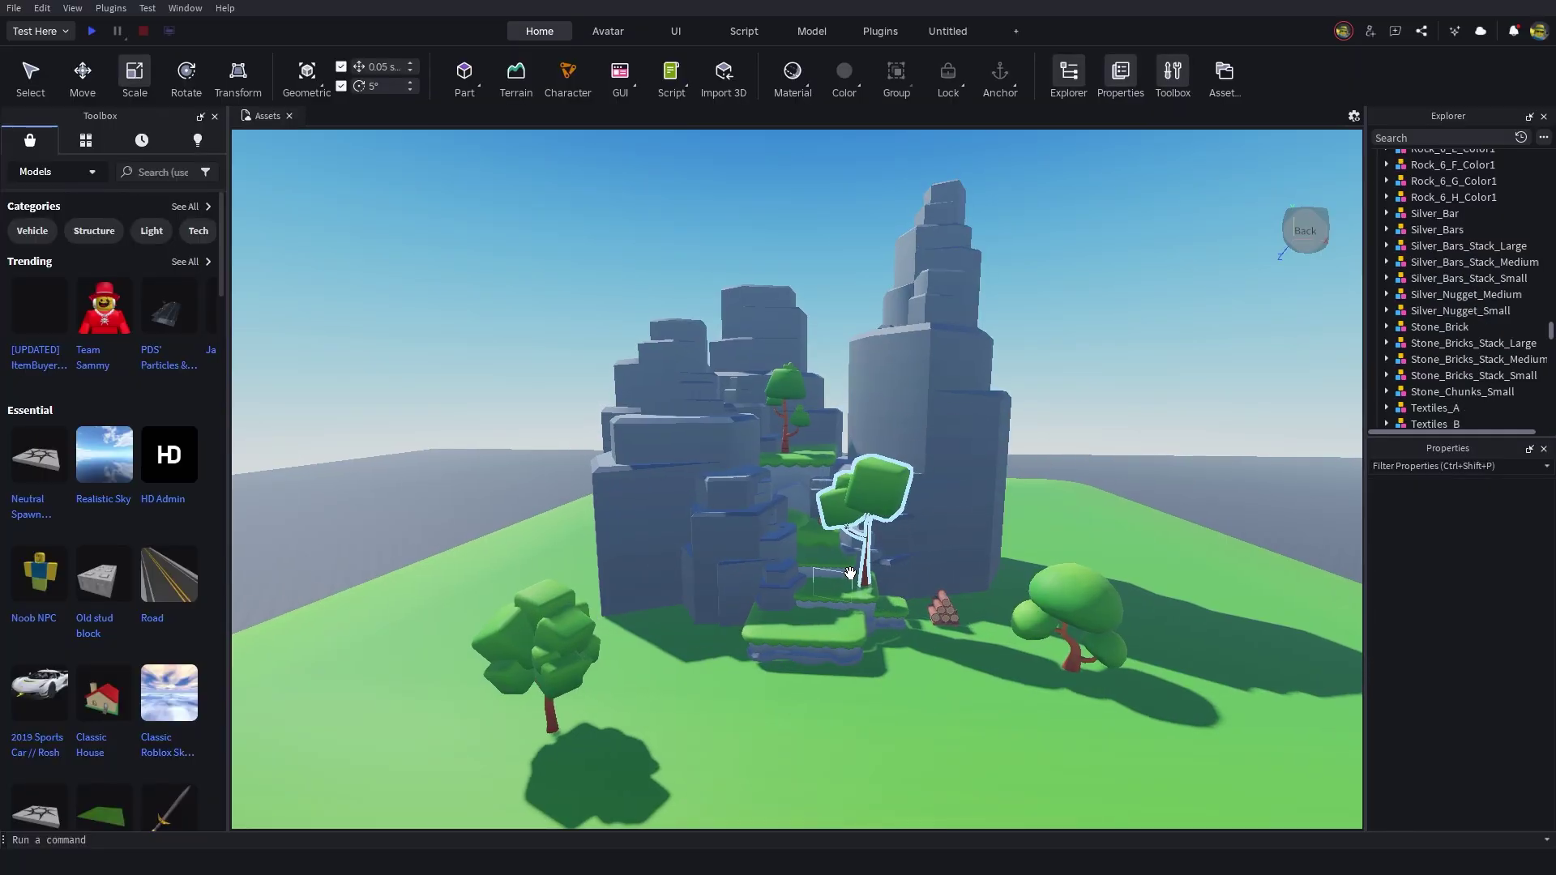
Set the RenderFidelity of the round tree's Tree_1_C_Color1 mesh to Precise.
right_click_drag(850, 574, 851, 573)
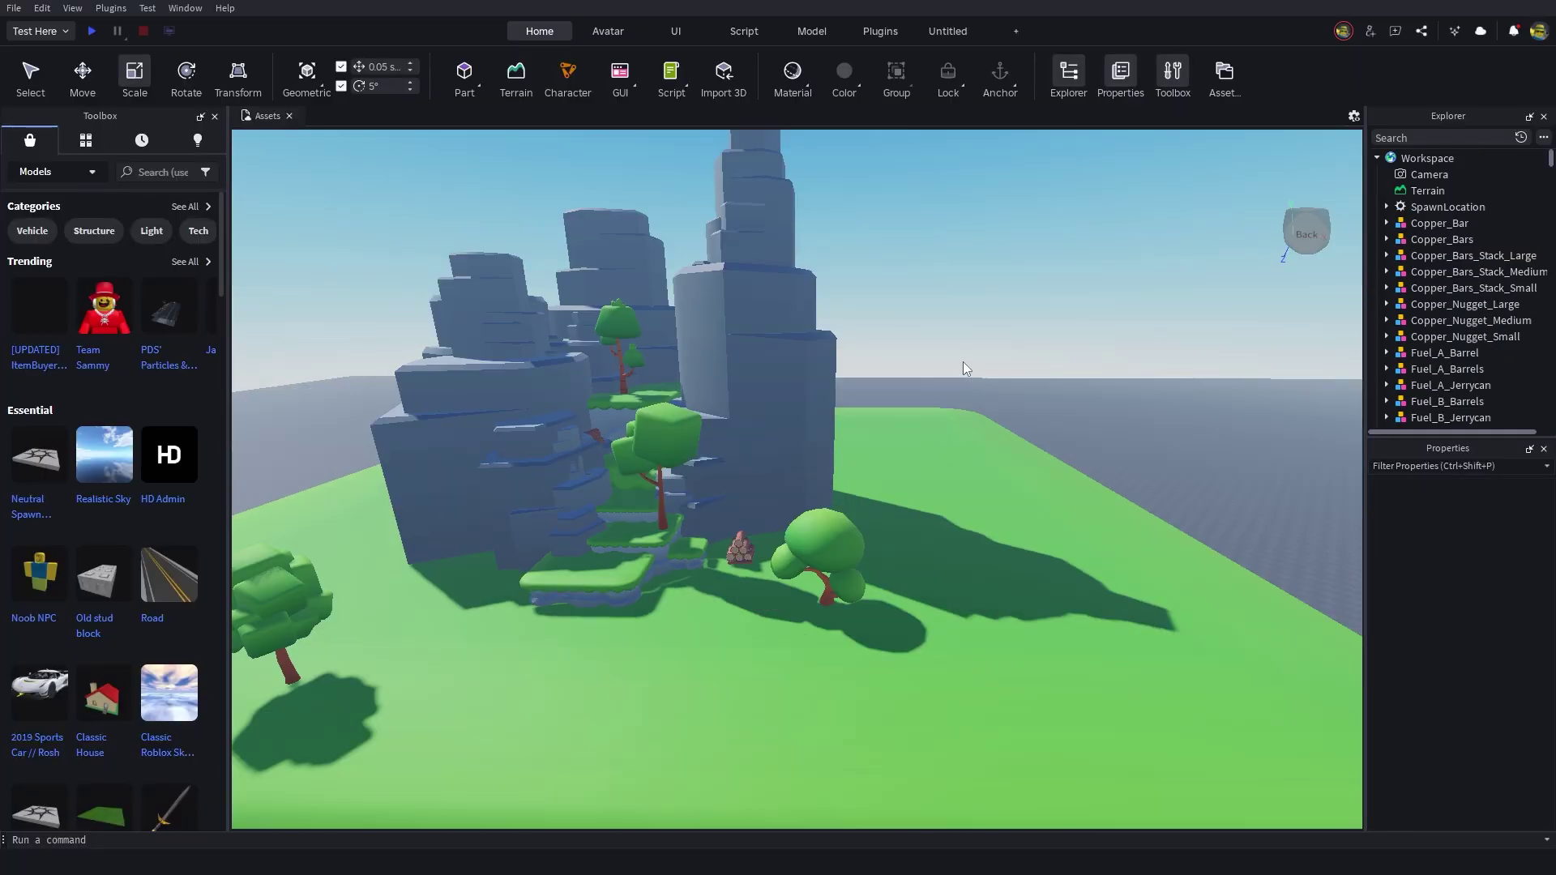
right_click_drag(963, 361, 953, 370)
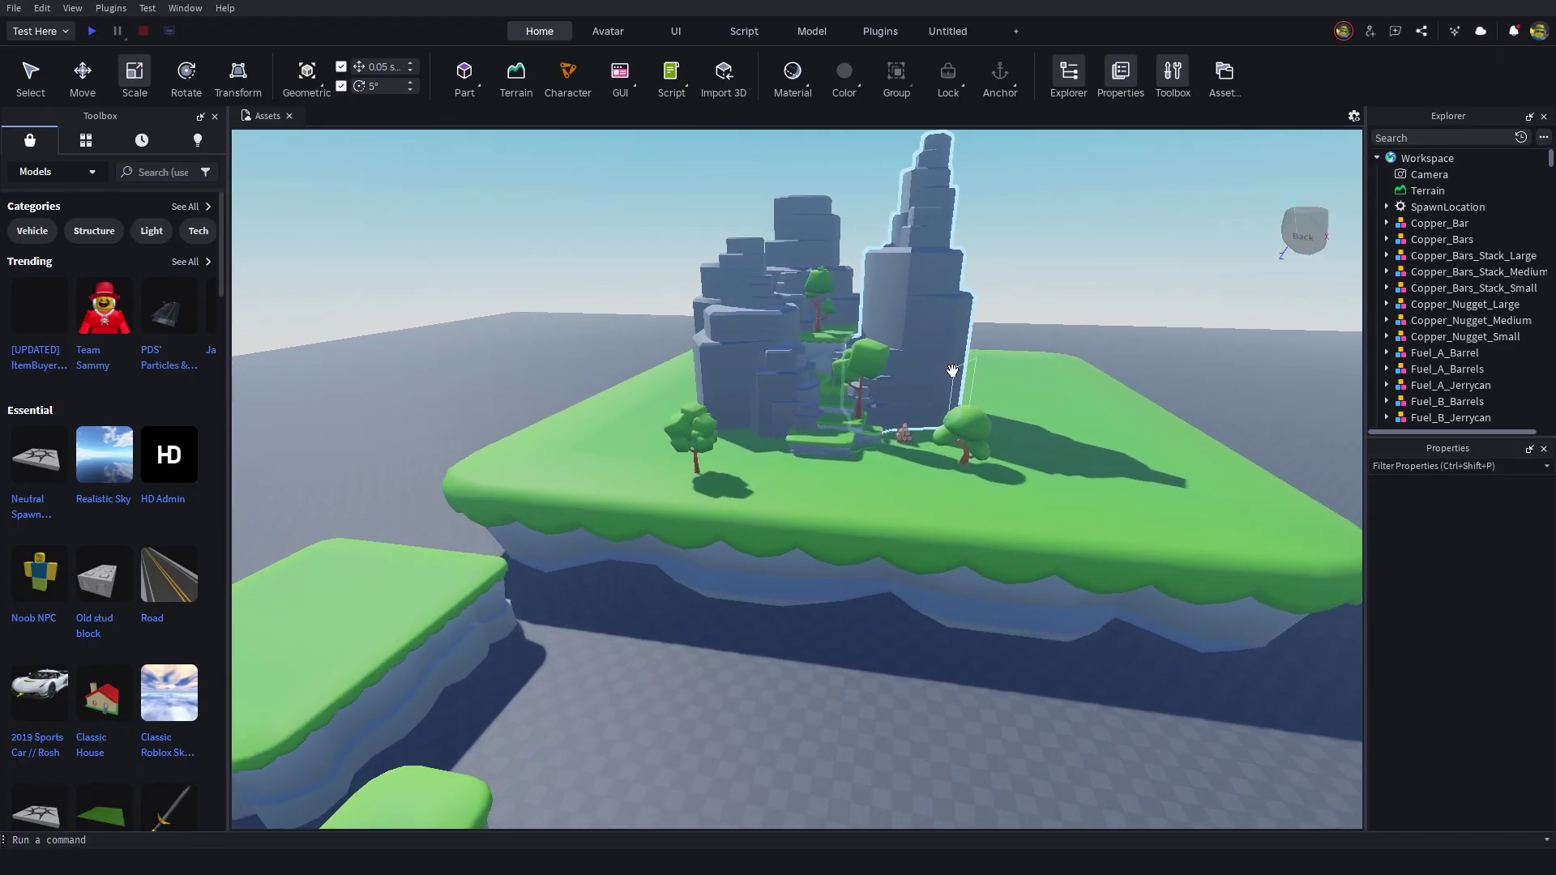
scroll(951, 371, "up", 15)
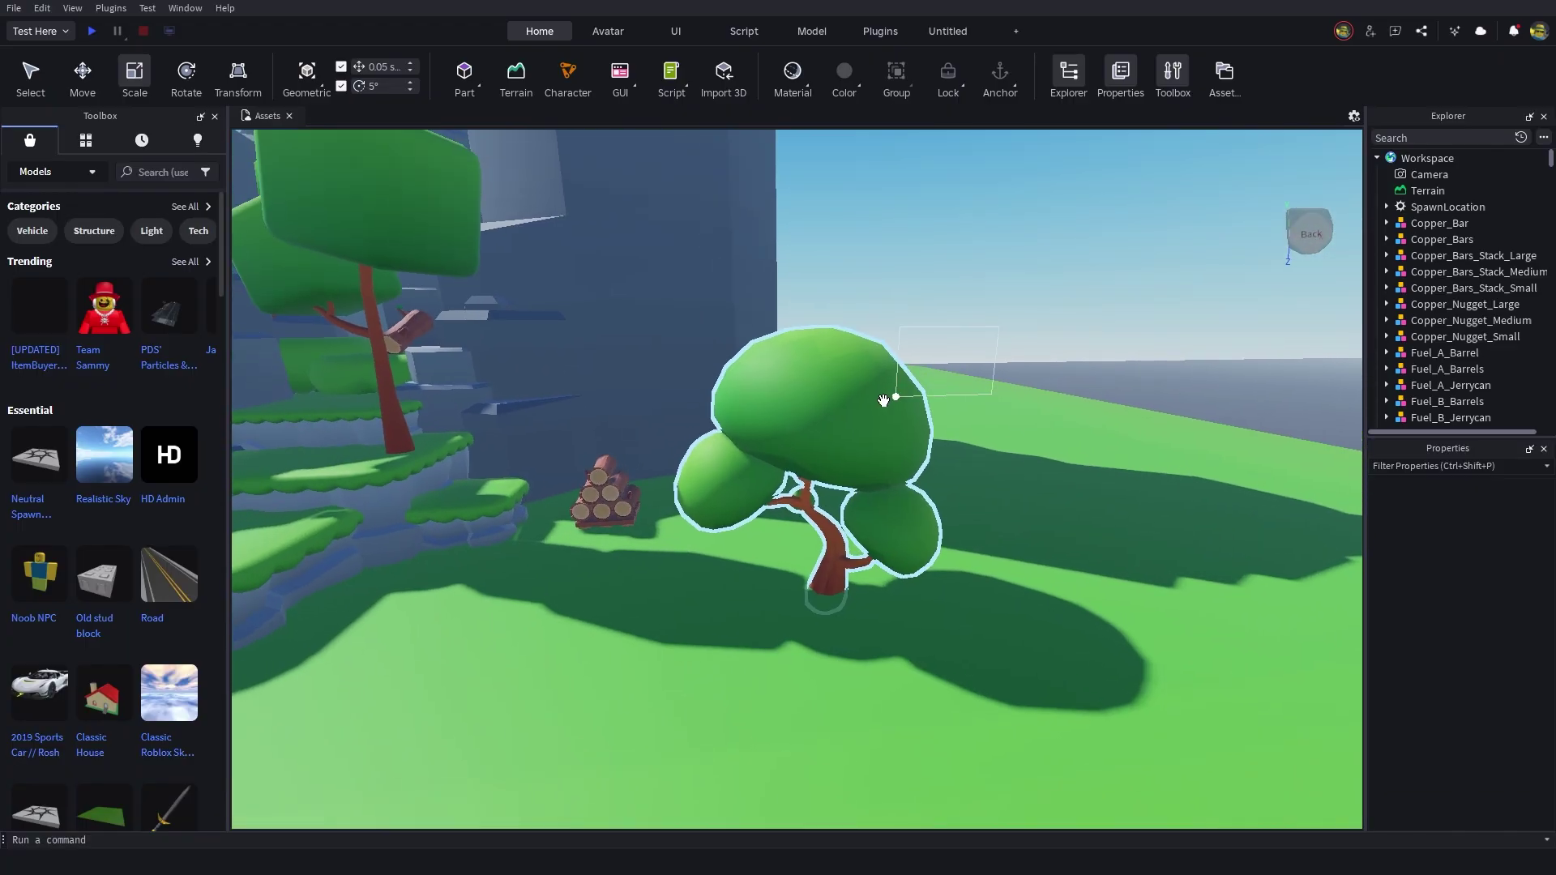
left_click(884, 401)
left_click(1451, 244)
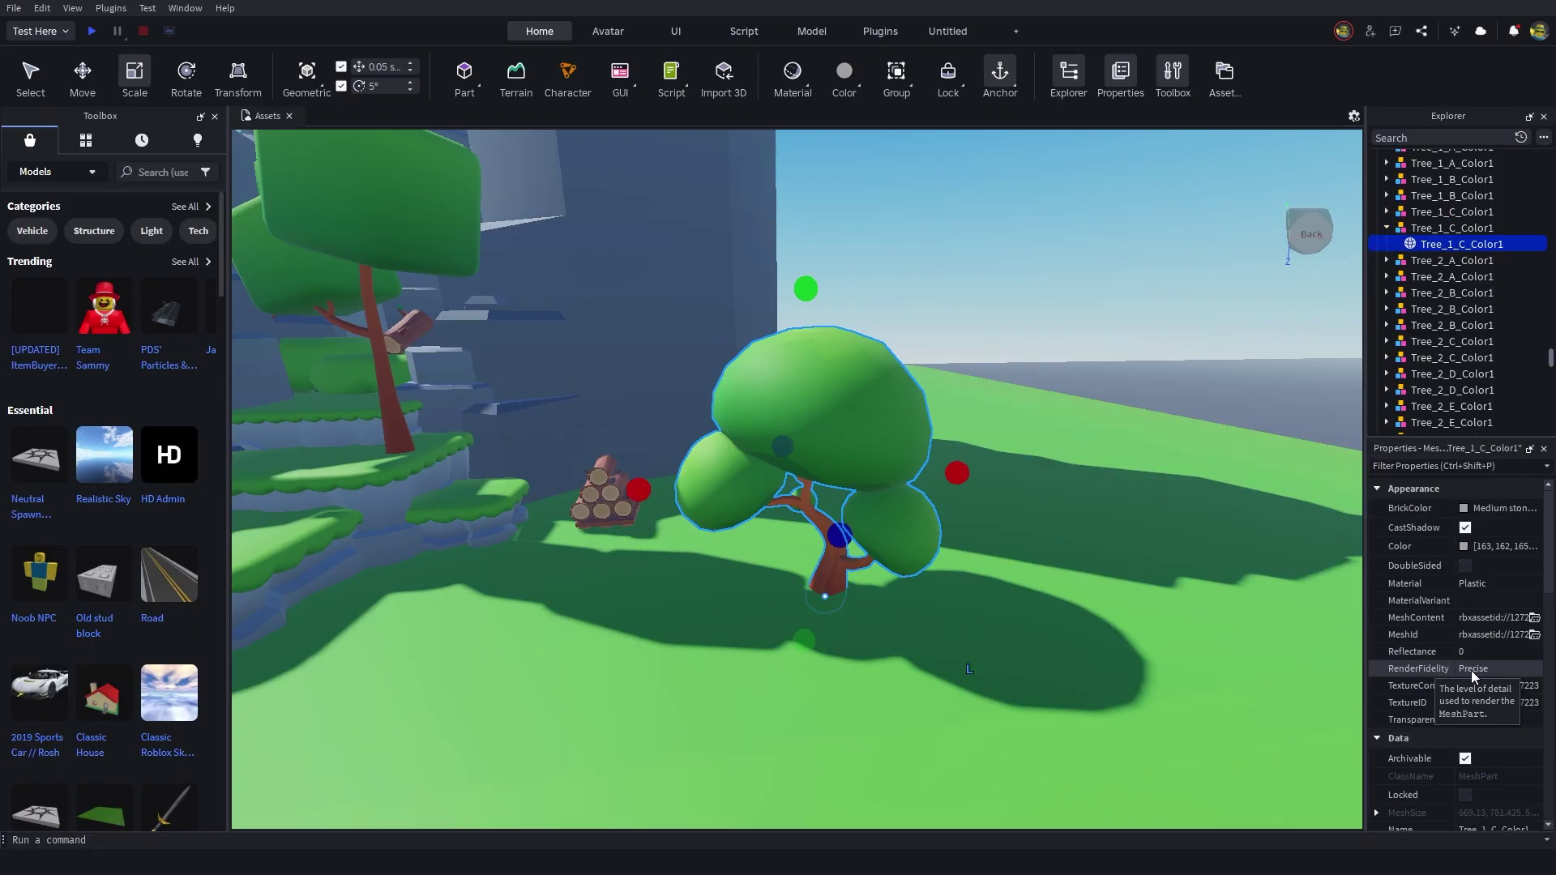
left_click(1492, 669)
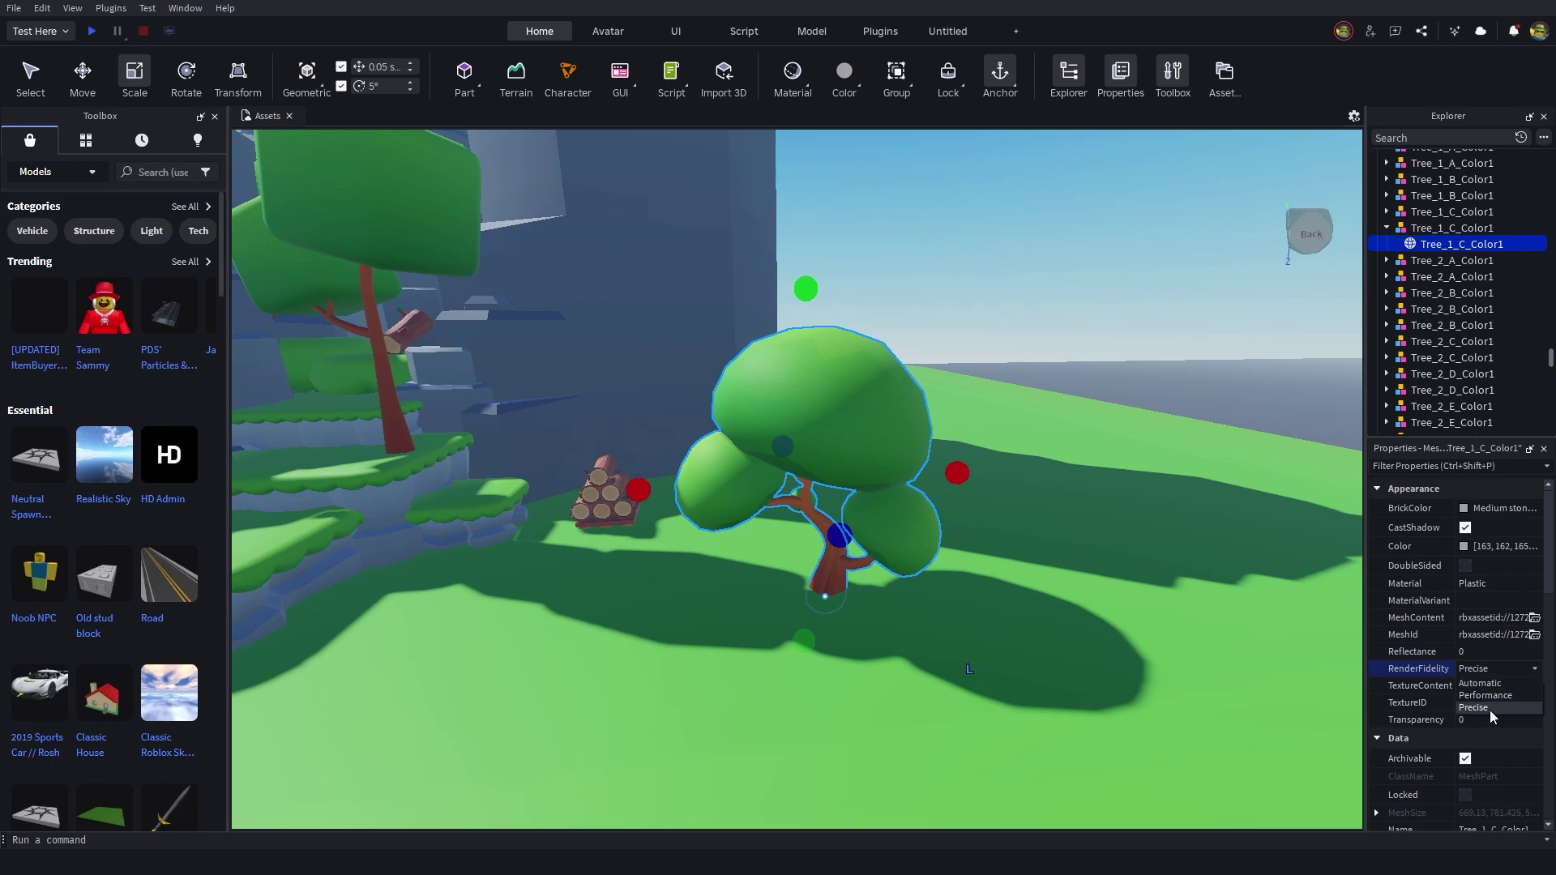
left_click(1490, 709)
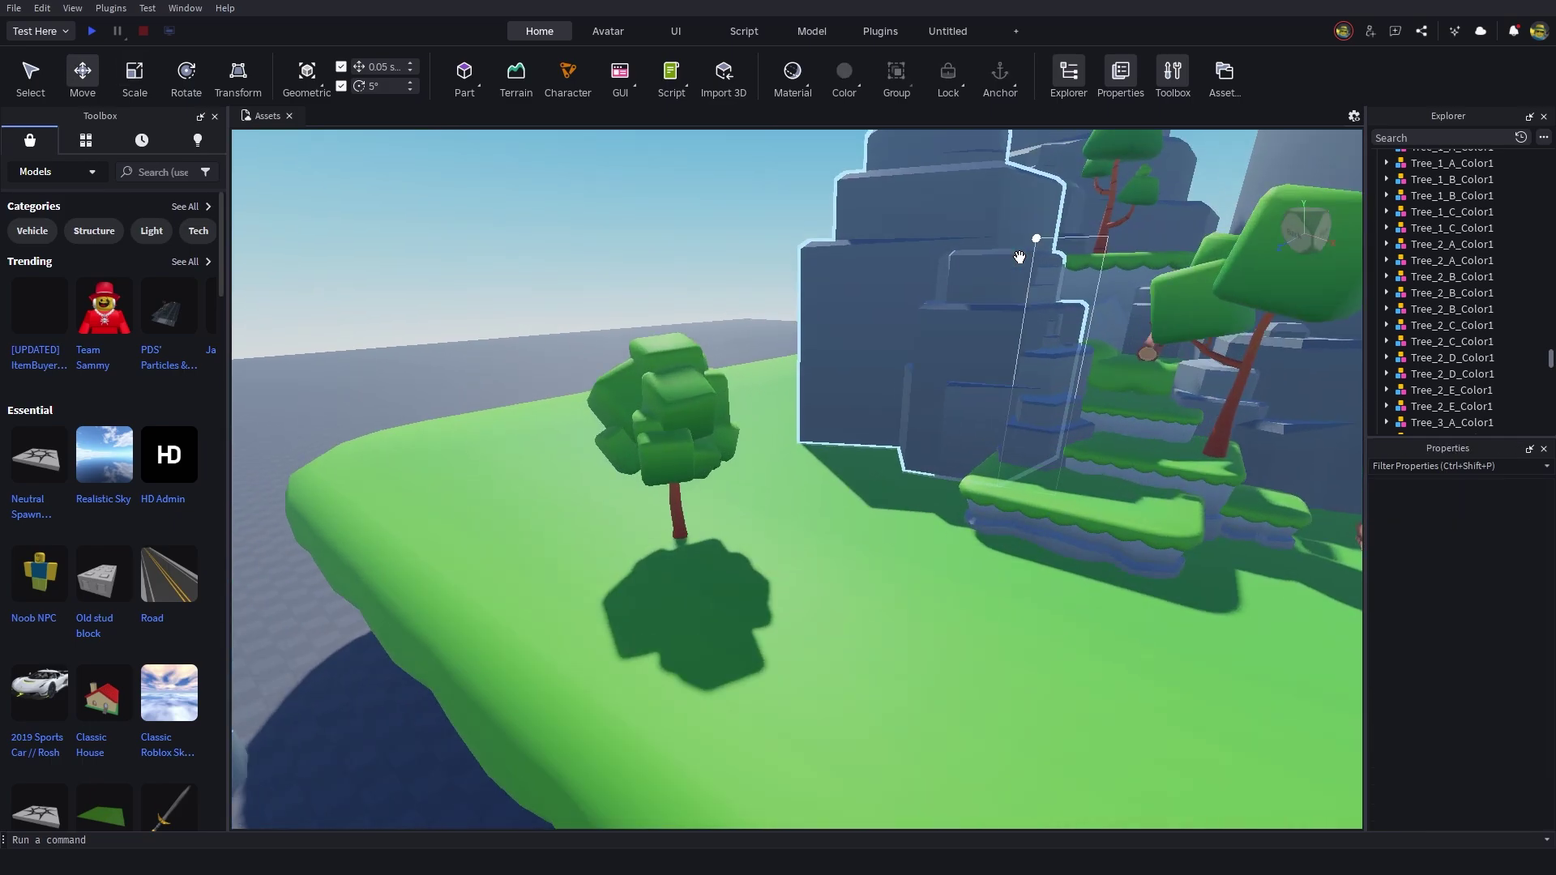
Turn off CanCollide for the Tree_2_E_Color1 mesh of the blocky tree near the island's edge.
scroll(934, 298, "up", 5)
left_click(935, 298)
scroll(1227, 524, "up", 2)
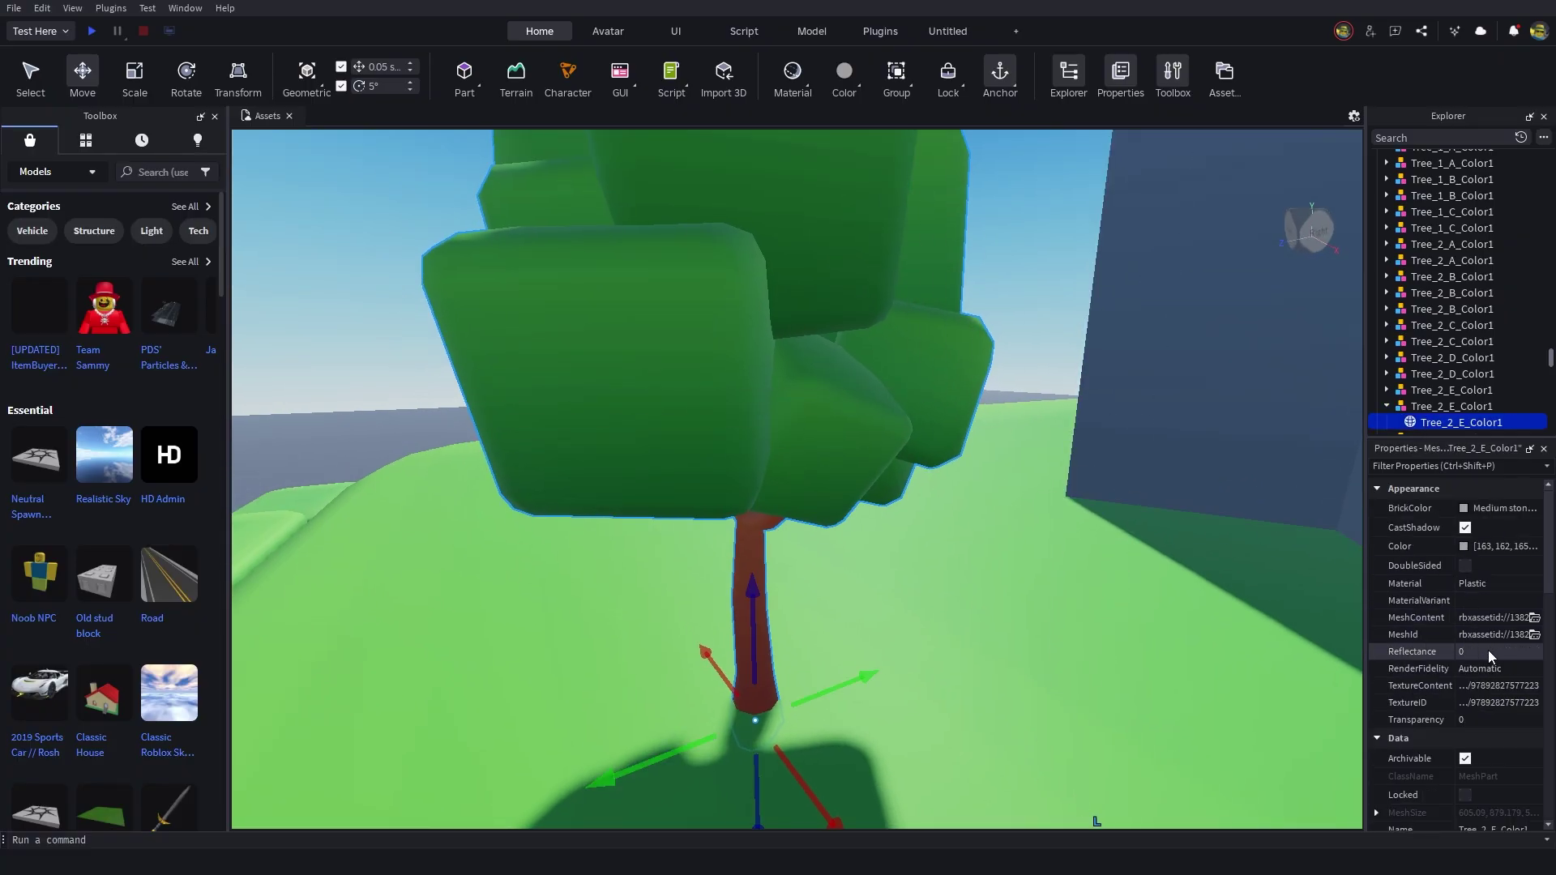
scroll(1488, 652, "down", 5)
scroll(1484, 668, "down", 2)
left_click(1466, 643)
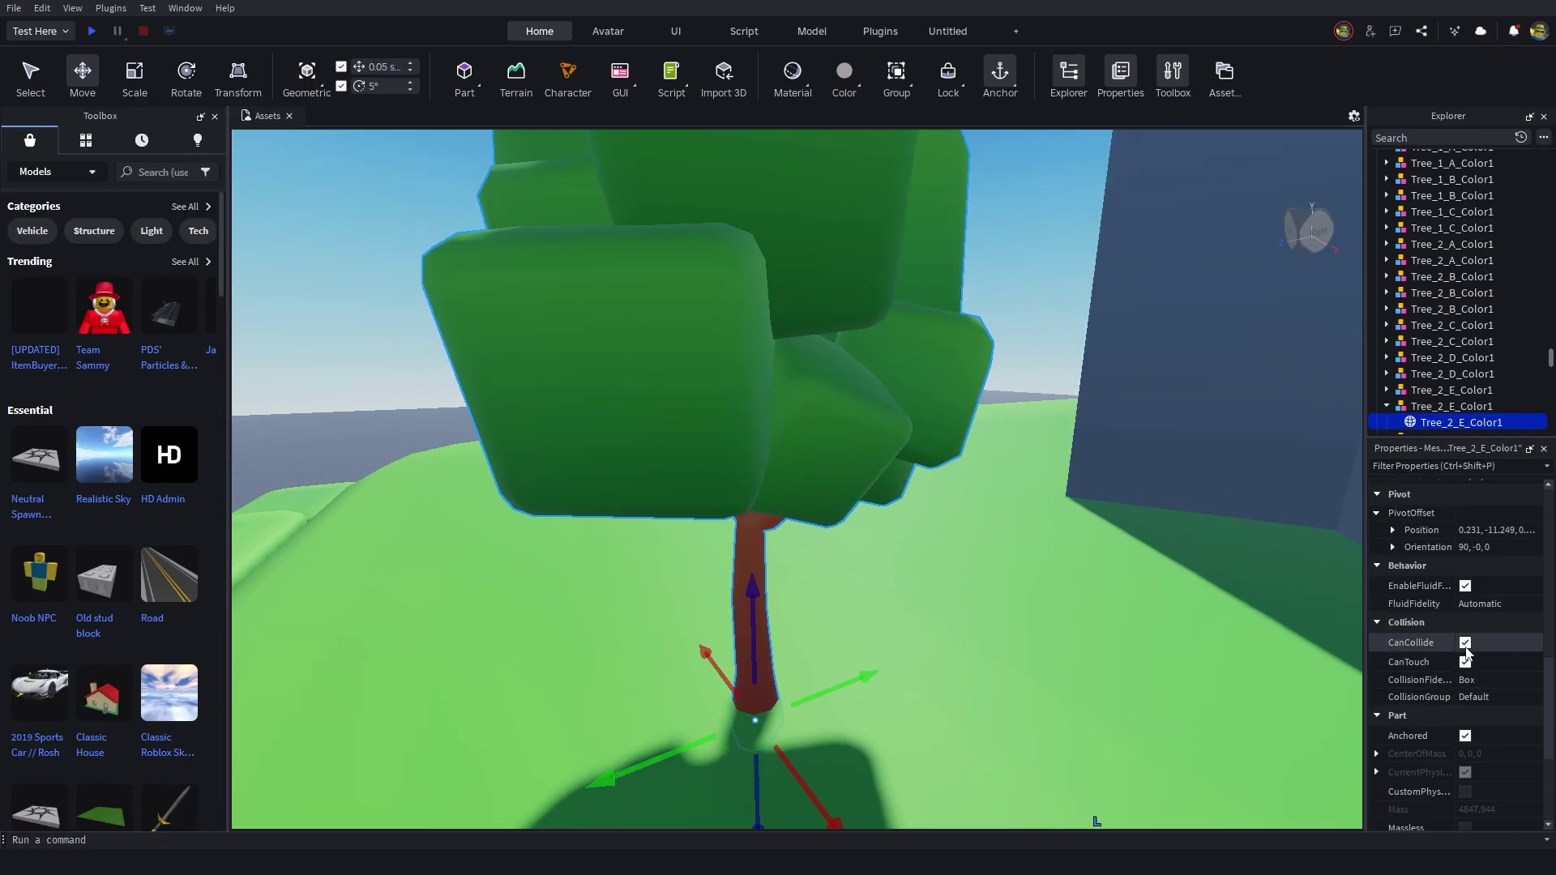
Insert a cylinder part near the blocky tree and bring it into focus.
left_click(971, 373)
scroll(969, 375, "down", 4)
scroll(973, 378, "up", 3)
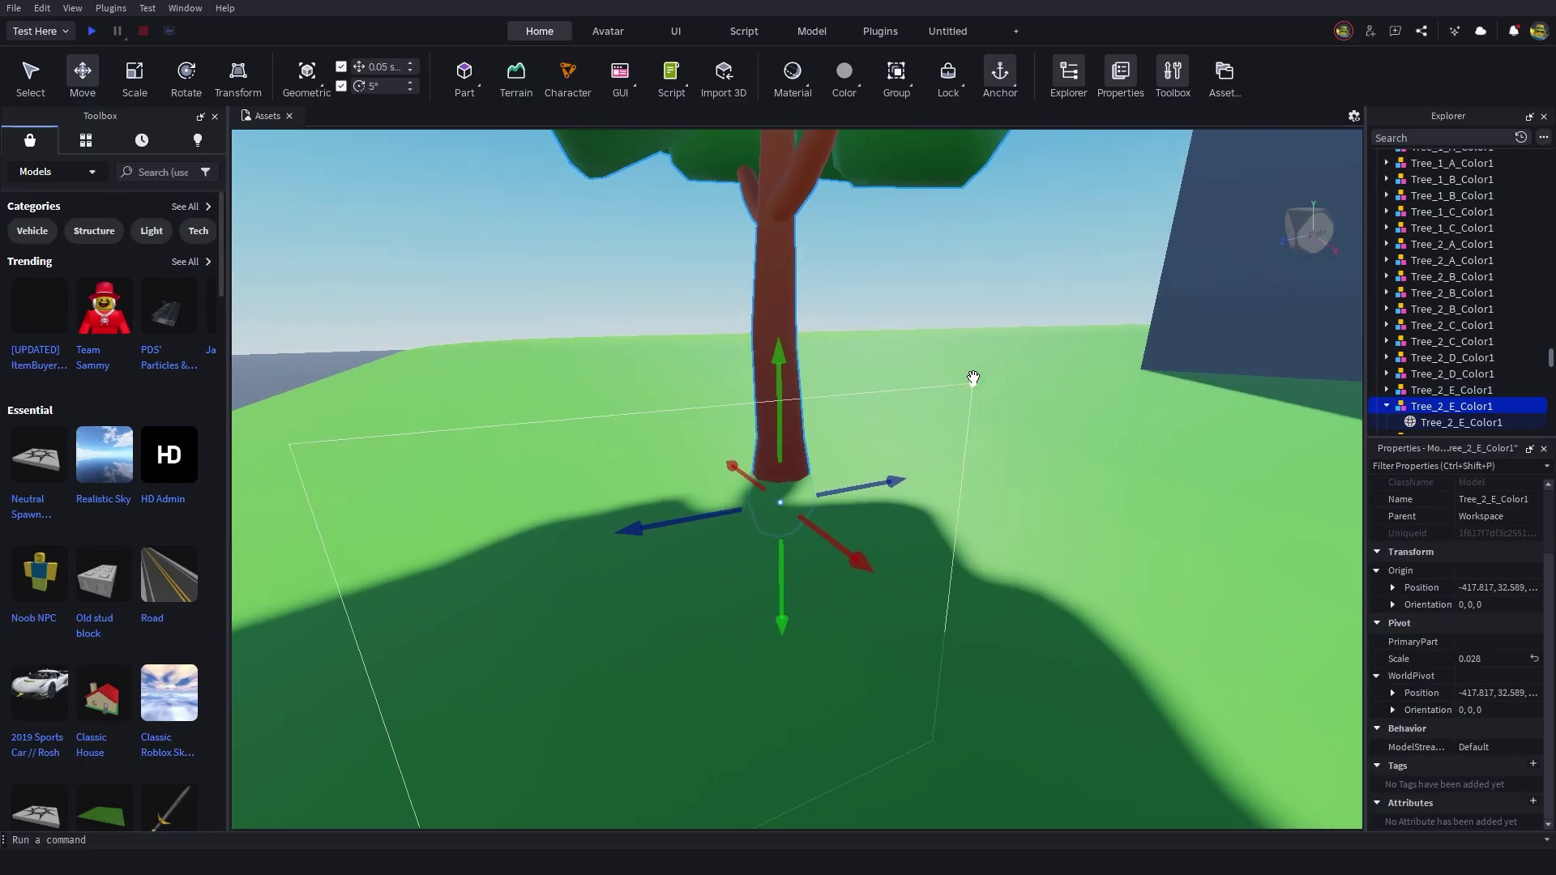
right_click_drag(973, 378, 704, 275)
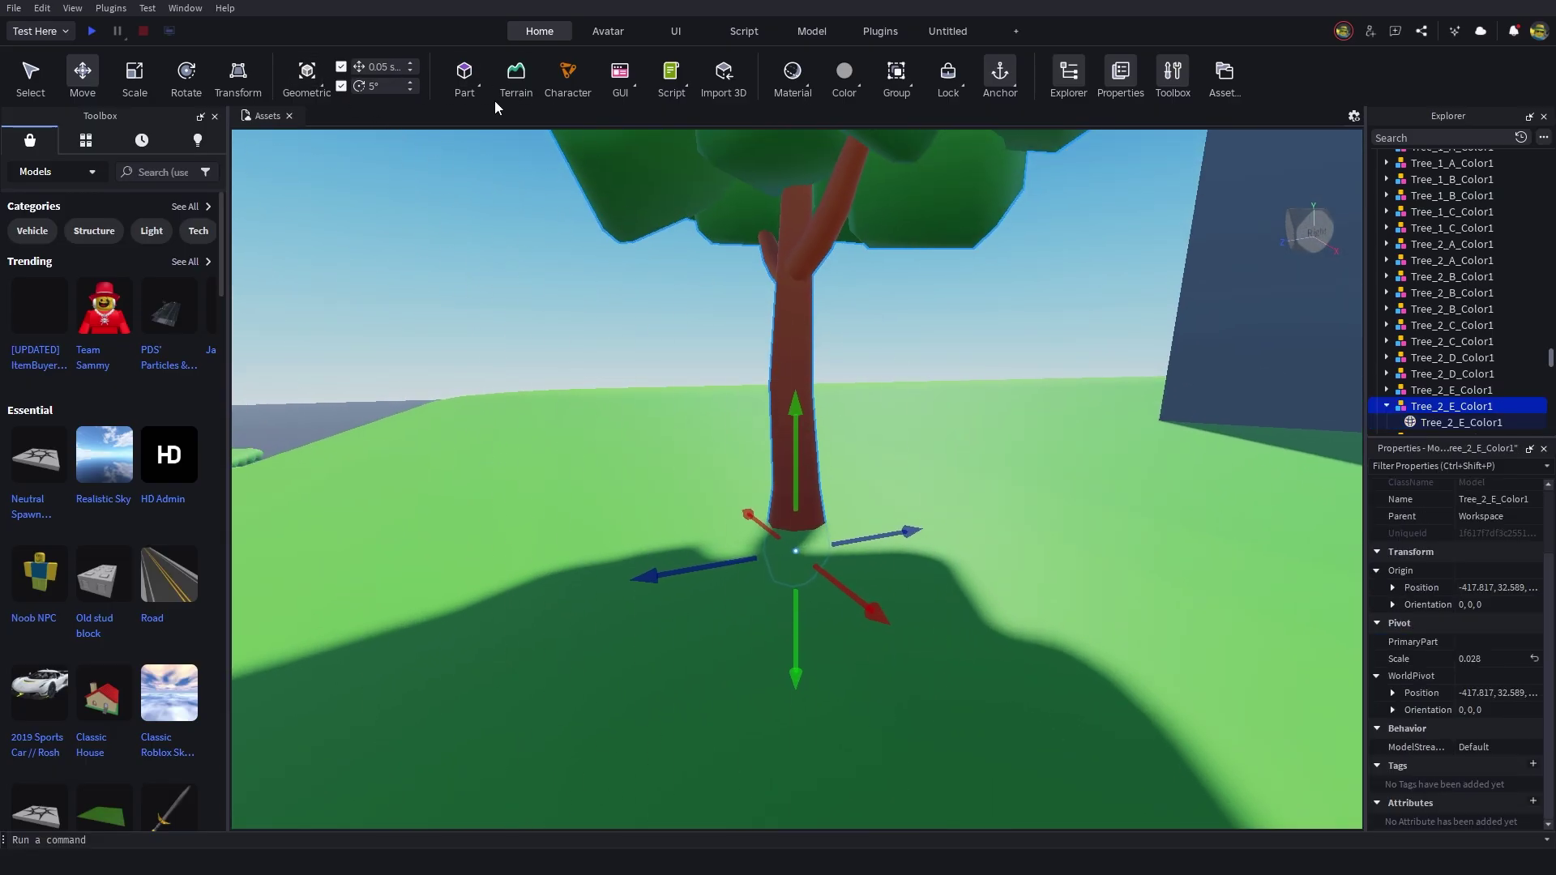
left_click(479, 87)
left_click(499, 222)
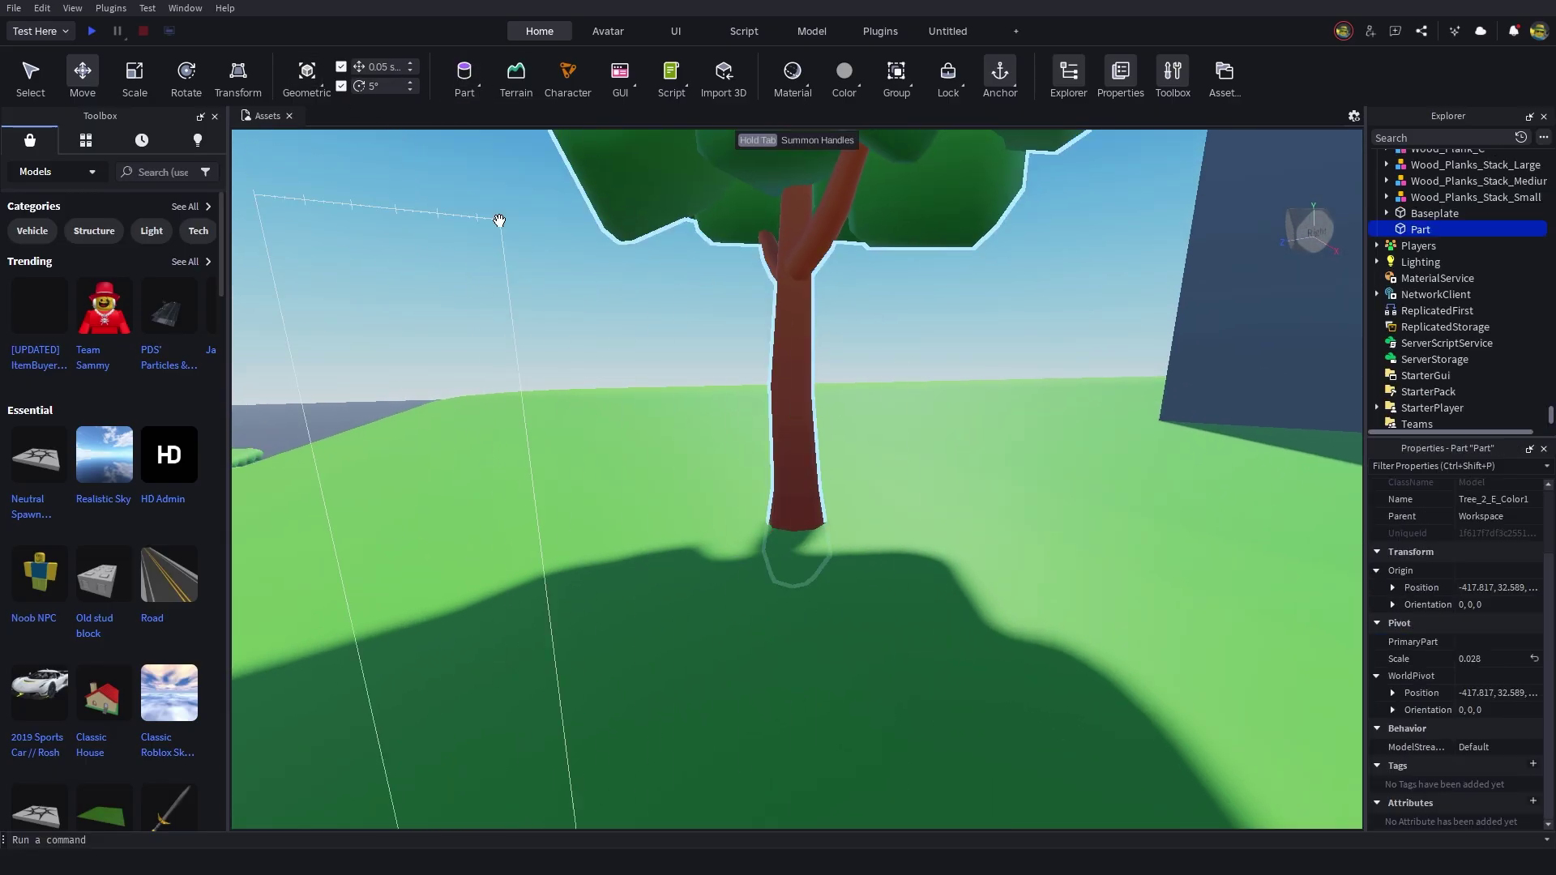
right_click_drag(584, 316, 397, 252)
scroll(397, 252, "down", 5)
key("f")
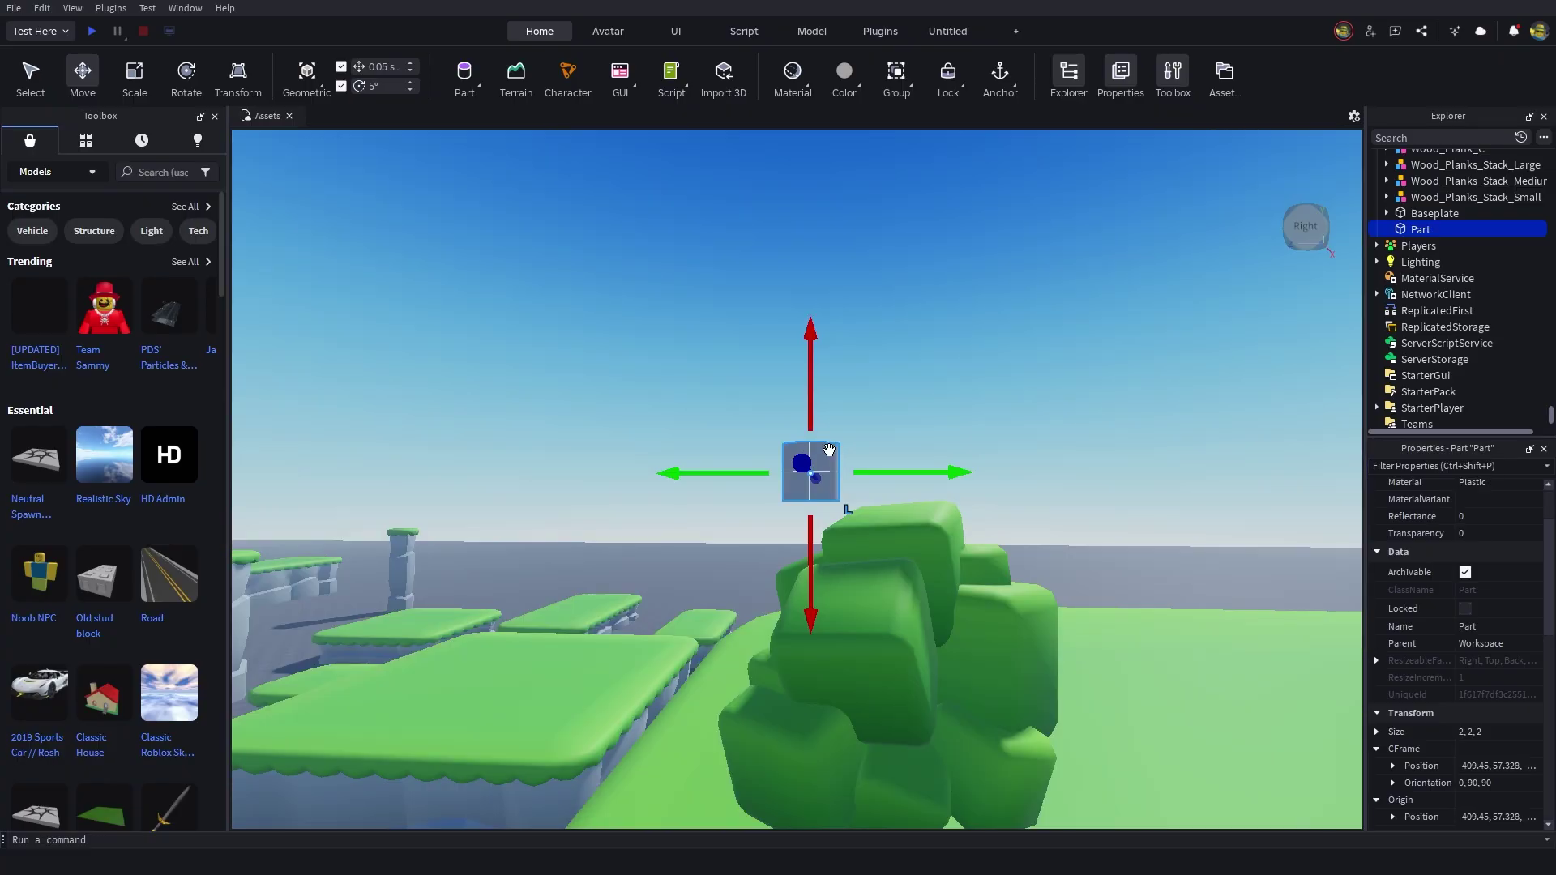
Move the cylinder down onto the blocky tree's trunk.
scroll(869, 526, "down", 4)
left_click_drag(830, 451, 871, 538)
scroll(871, 535, "up", 6)
right_click_drag(871, 538, 871, 559)
scroll(871, 551, "down", 5)
left_click_drag(871, 538, 798, 498)
key("f")
Scale the cylinder to about 7.3 studs long and 1.4 studs wide so it encloses the tree trunk.
key("ctrl+3")
left_click_drag(694, 350, 730, 575)
right_click_drag(729, 575, 736, 512)
left_click_drag(736, 512, 736, 484)
right_click_drag(736, 489, 737, 484)
left_click_drag(736, 484, 737, 484)
right_click_drag(736, 484, 736, 484)
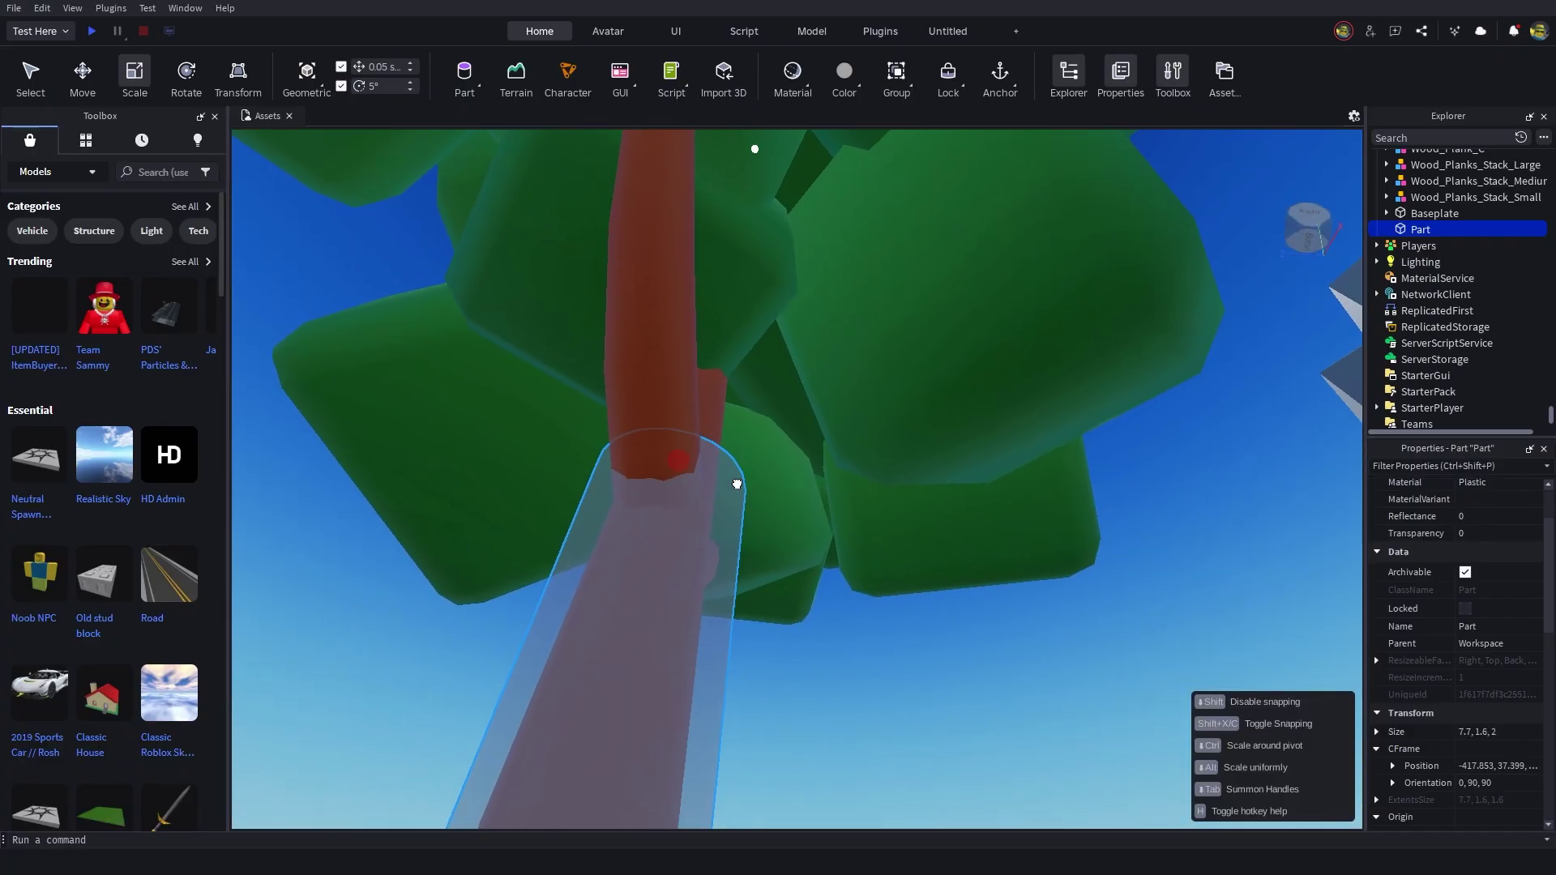
left_click_drag(736, 484, 738, 487)
right_click_drag(737, 486, 739, 486)
left_click_drag(841, 490, 830, 489, "ctrl")
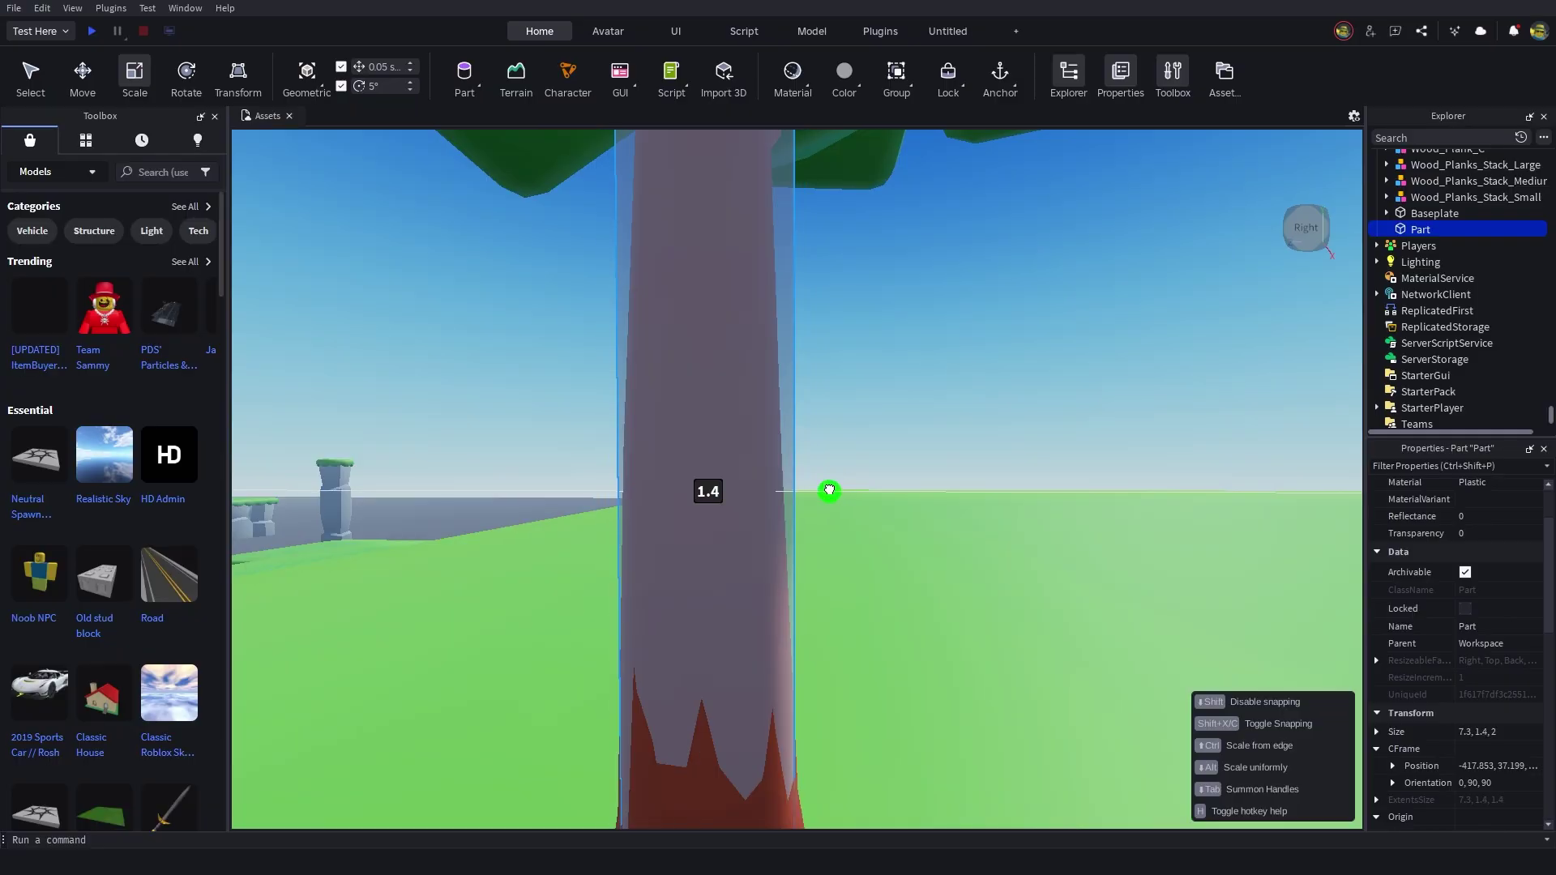
right_click_drag(830, 490, 847, 484)
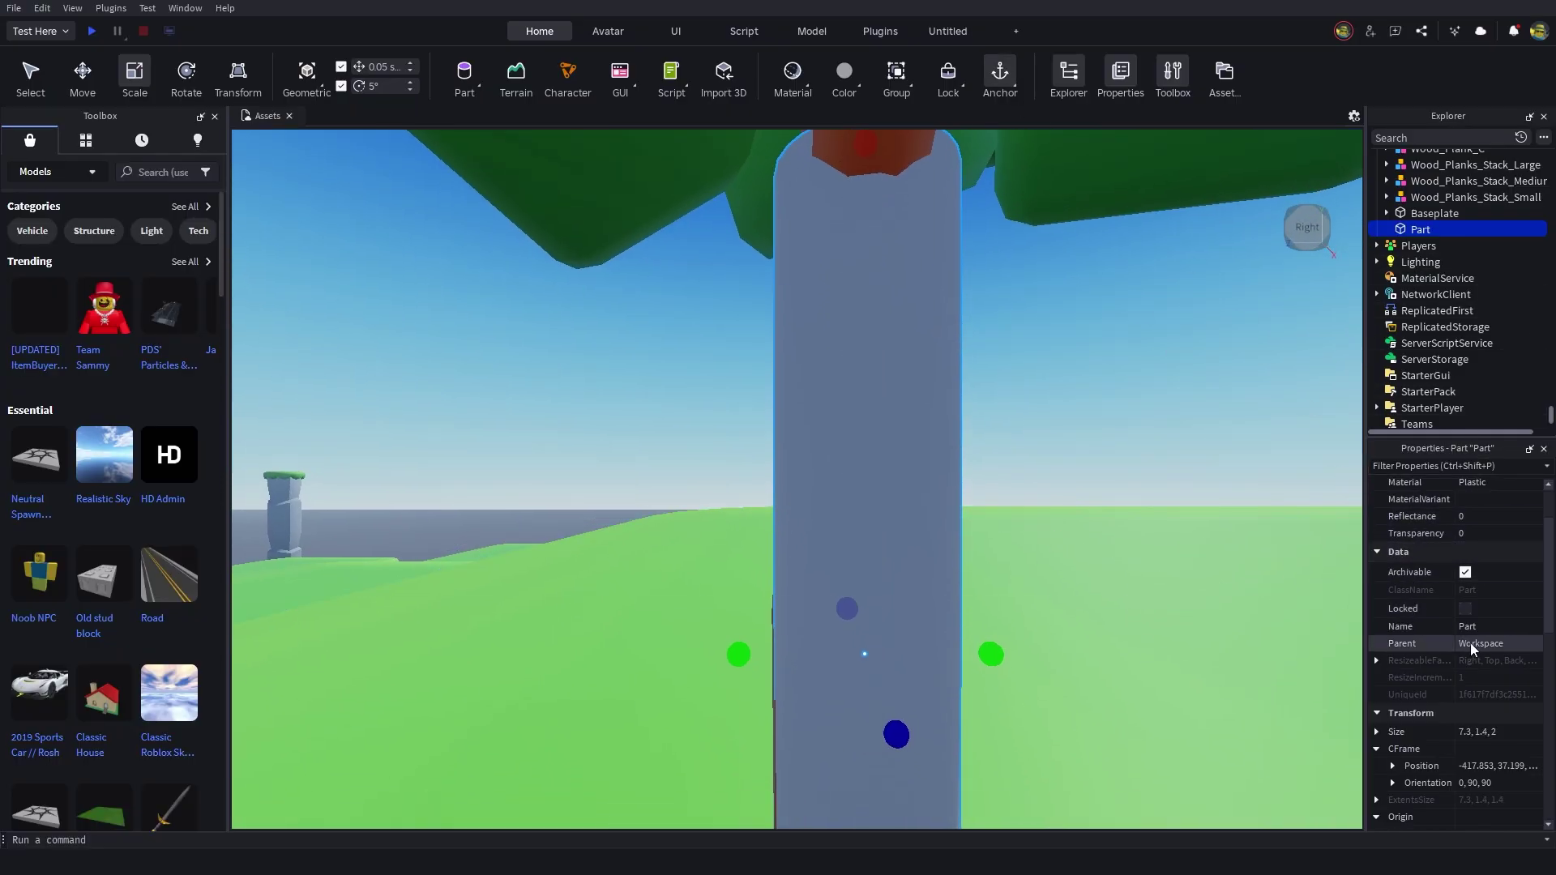
Set the Transparency of the trunk cylinder to 1.
type("1")
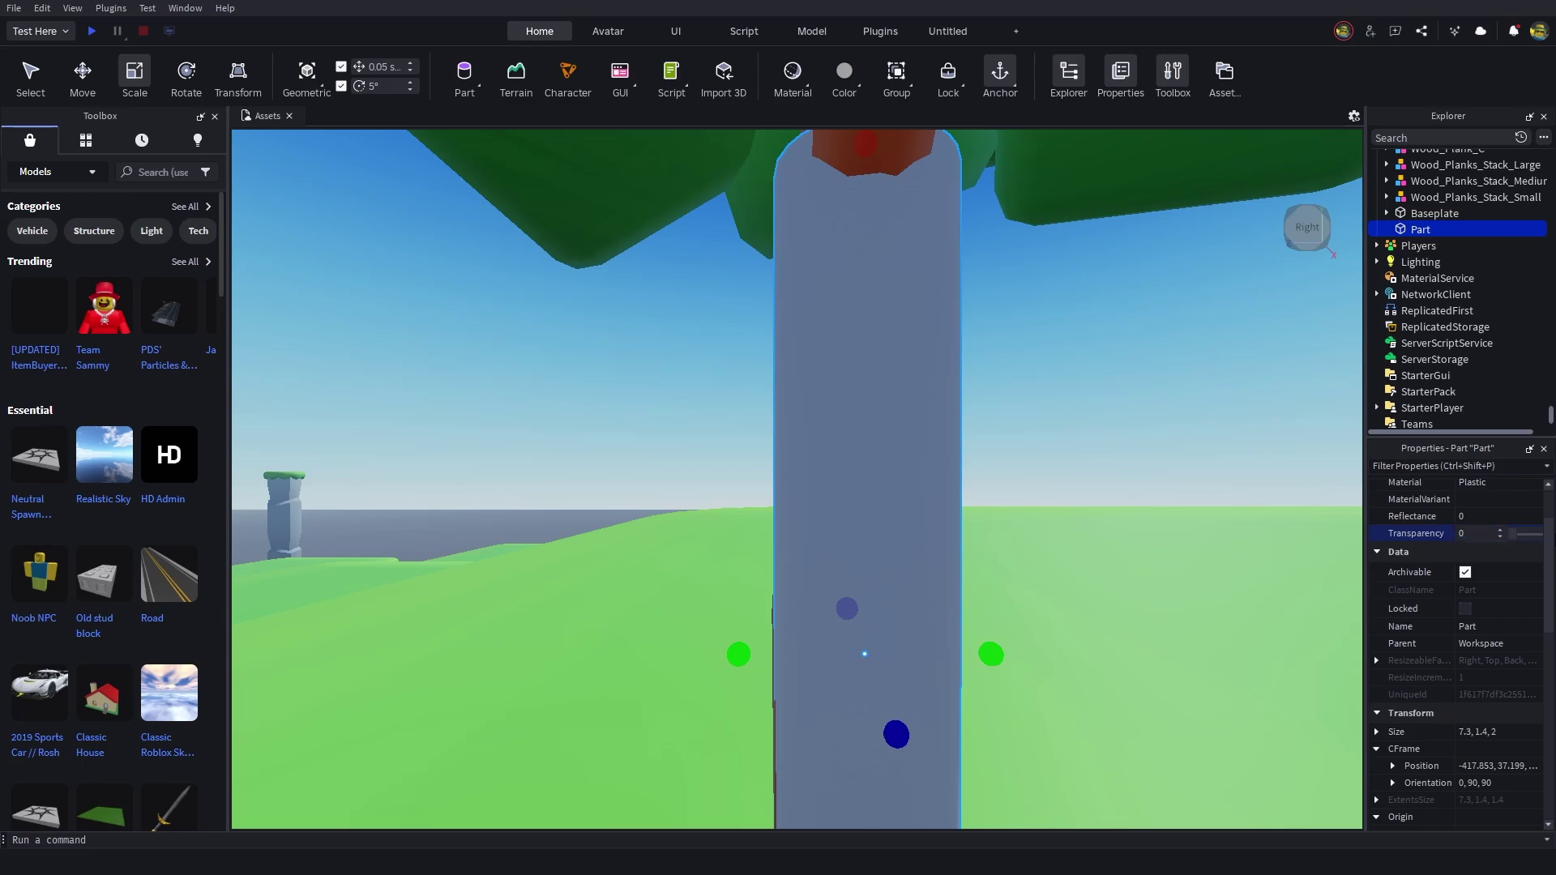
key("Return")
right_click_drag(1059, 277, 1057, 227)
scroll(854, 257, "down", 5)
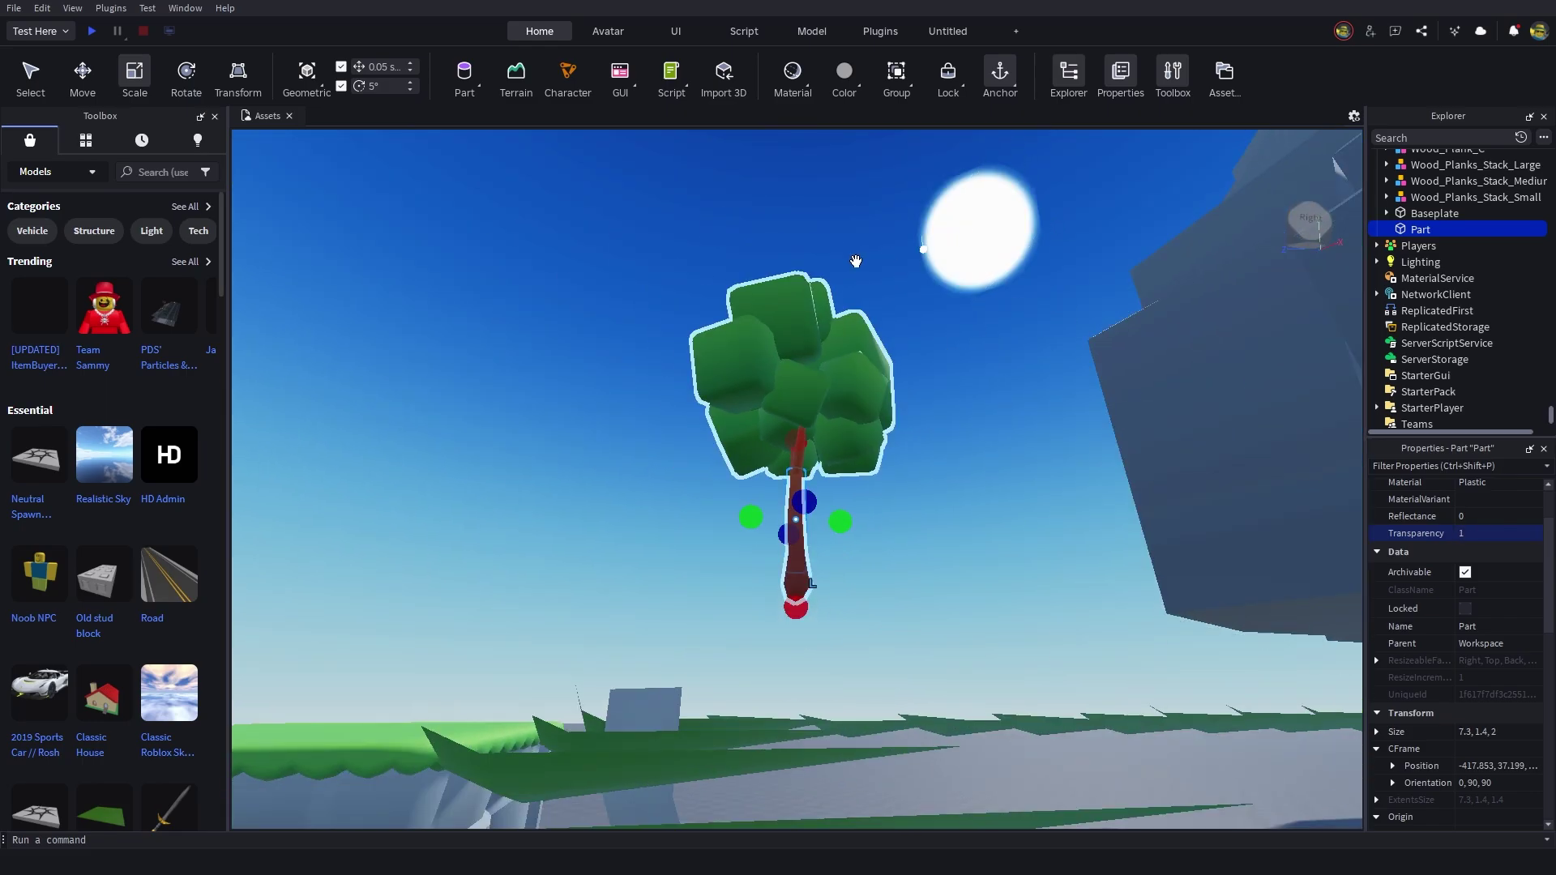
Group the invisible cylinder and the Tree_2_E_Color1 tree into one model.
scroll(854, 257, "up", 4)
left_click(41, 75)
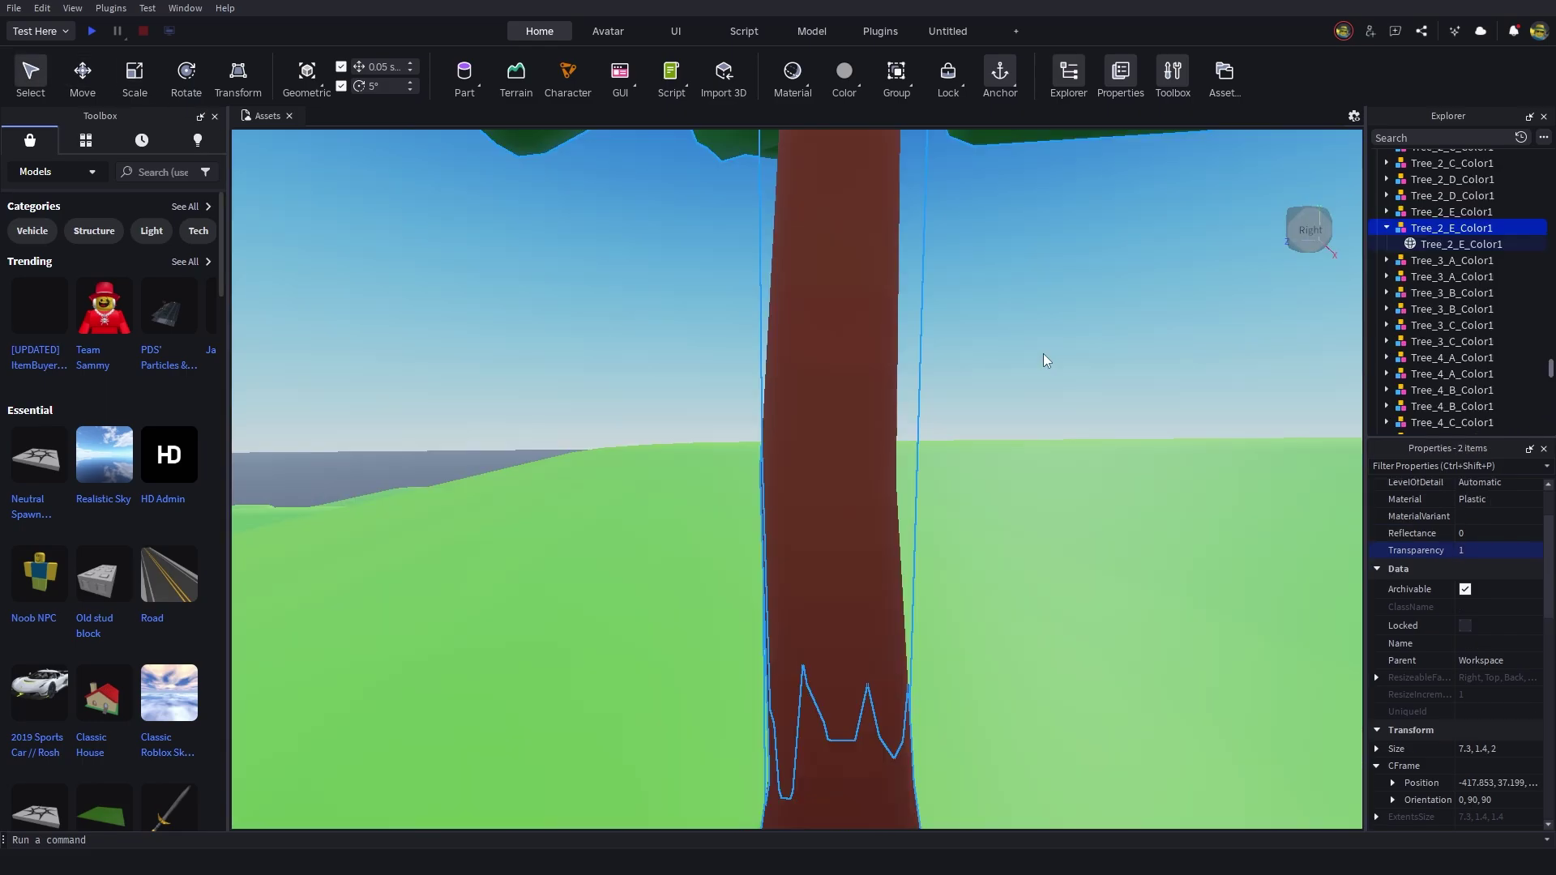
key("ctrl+g")
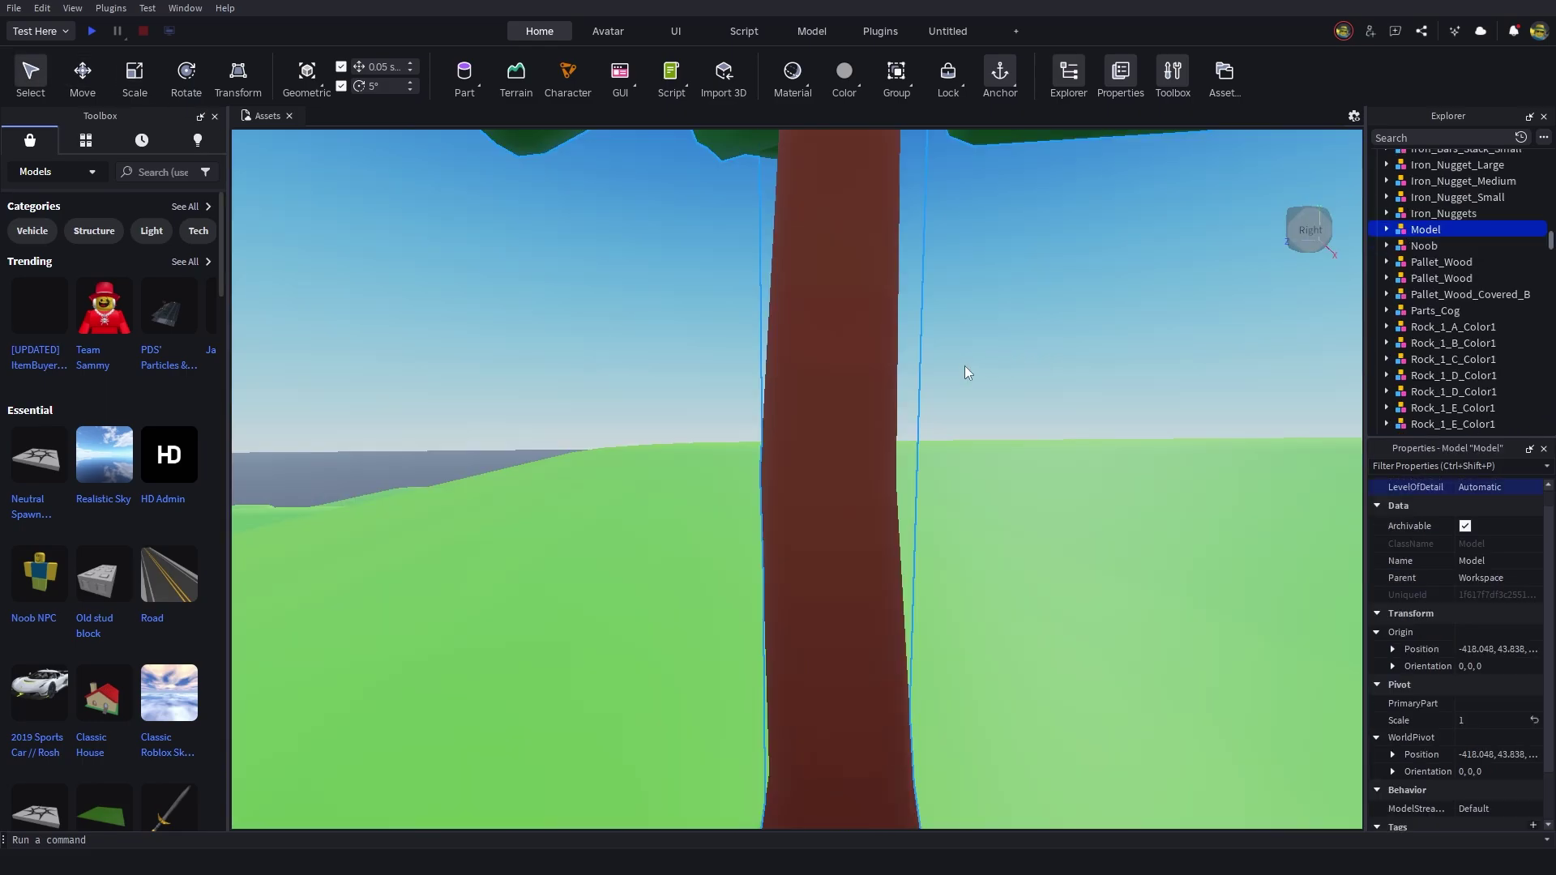
left_click(1029, 360)
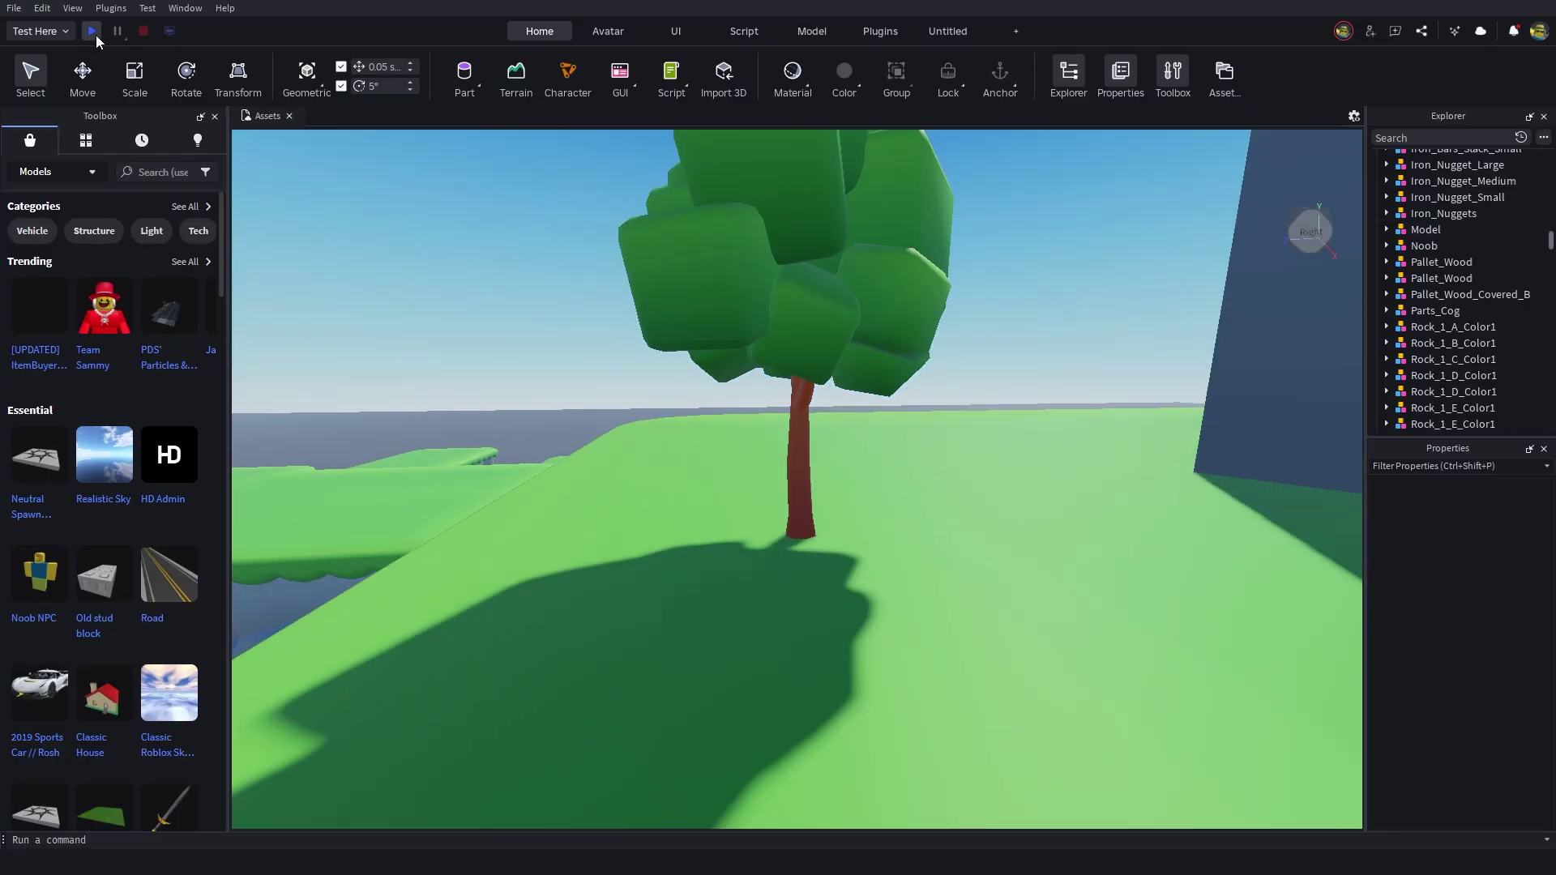
Start a playtest, run the character against the blocky tree's trunk and jump up into its foliage.
left_click(94, 33)
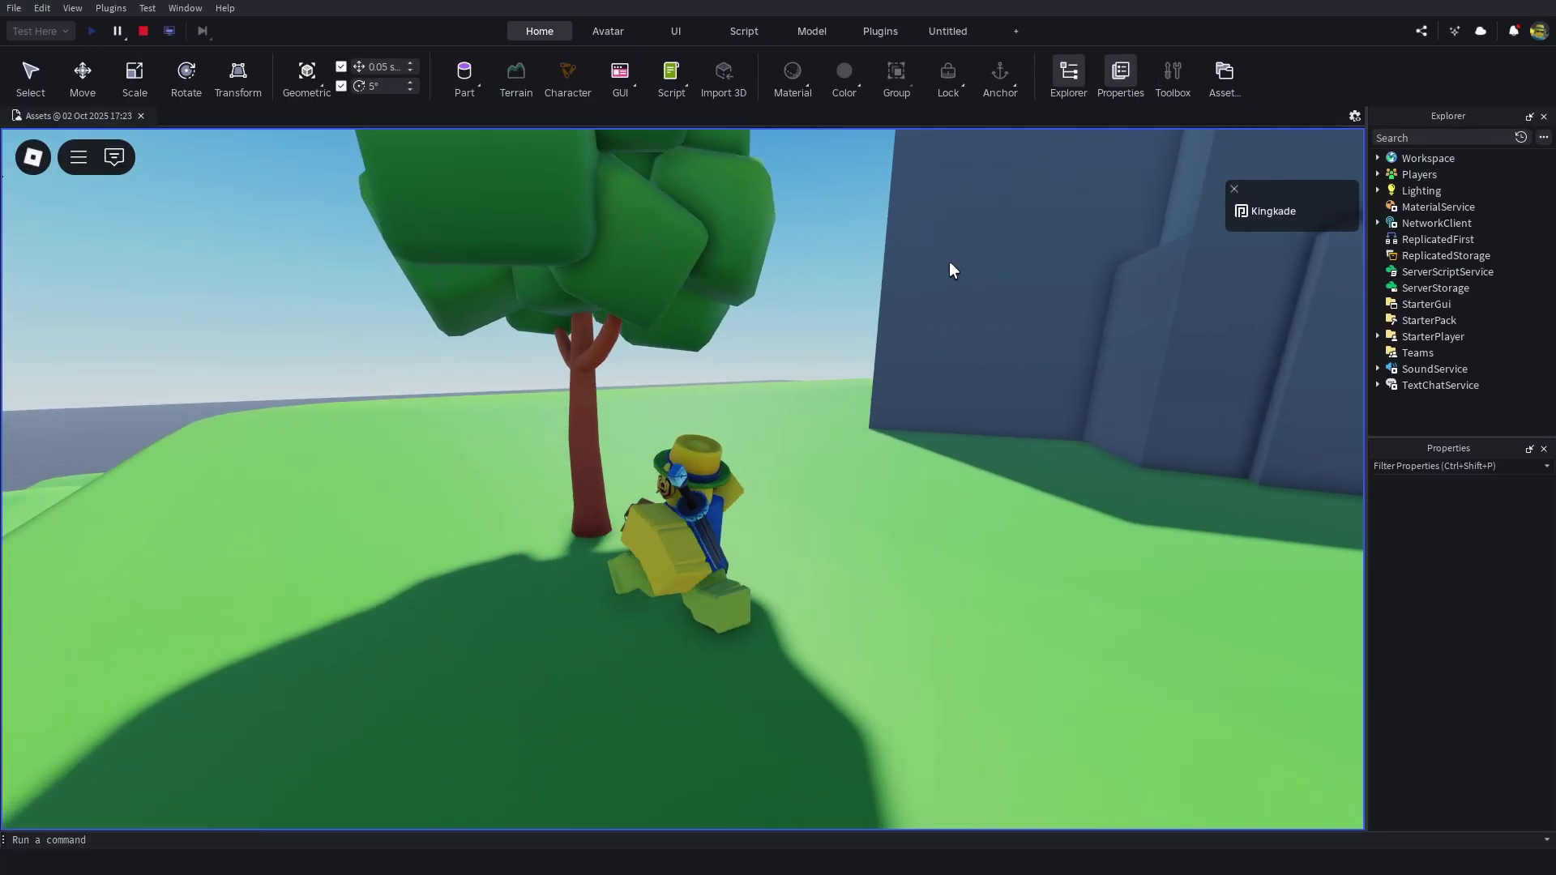
key("w")
right_click_drag(950, 261, 949, 261)
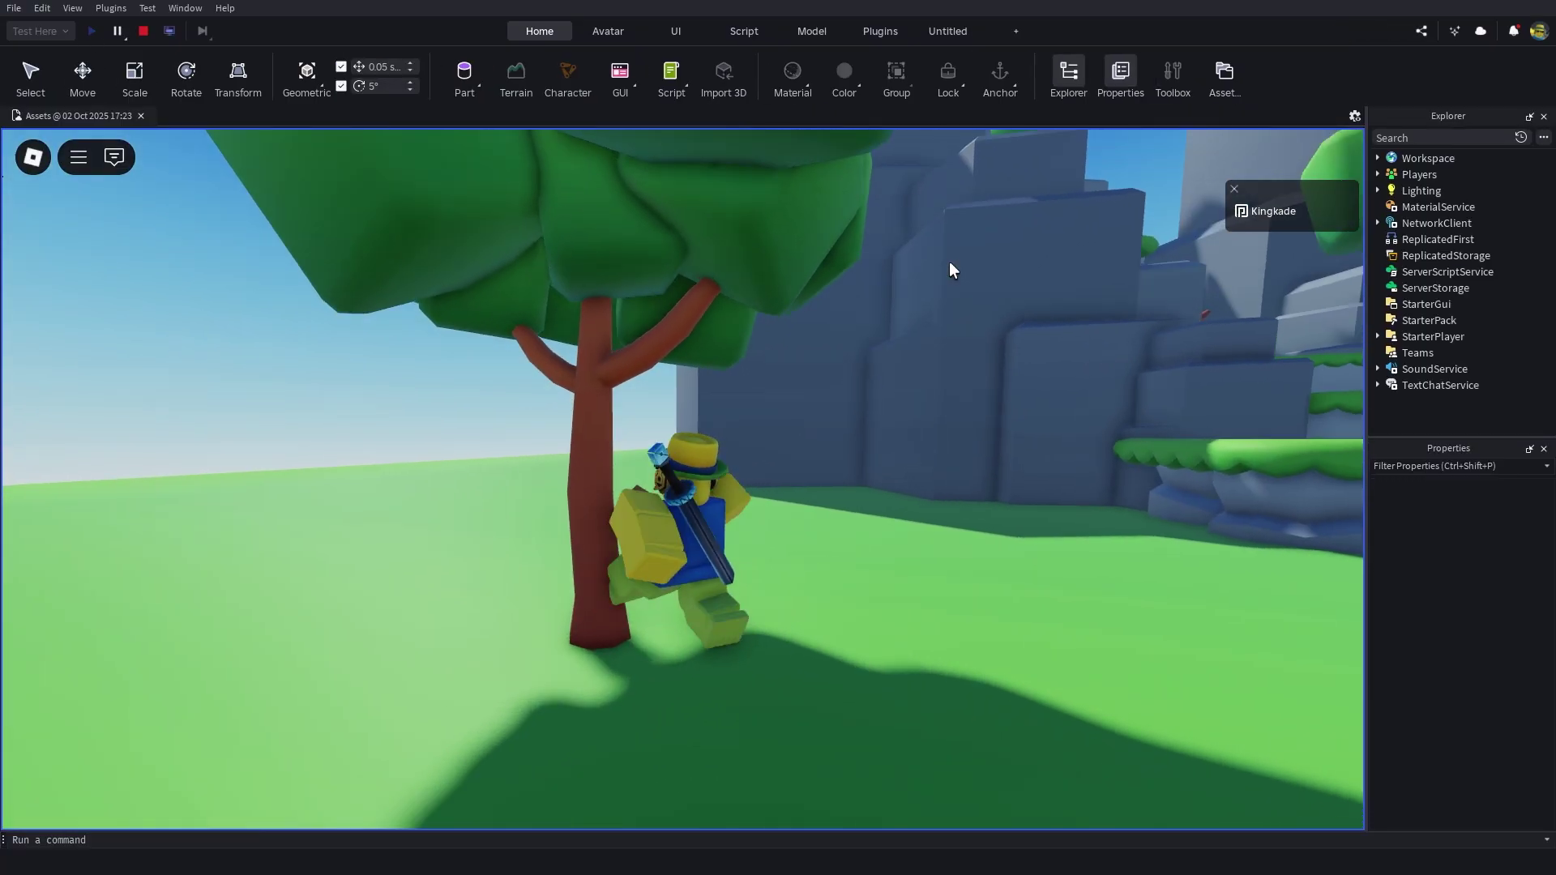
key("a")
key("w")
key("s")
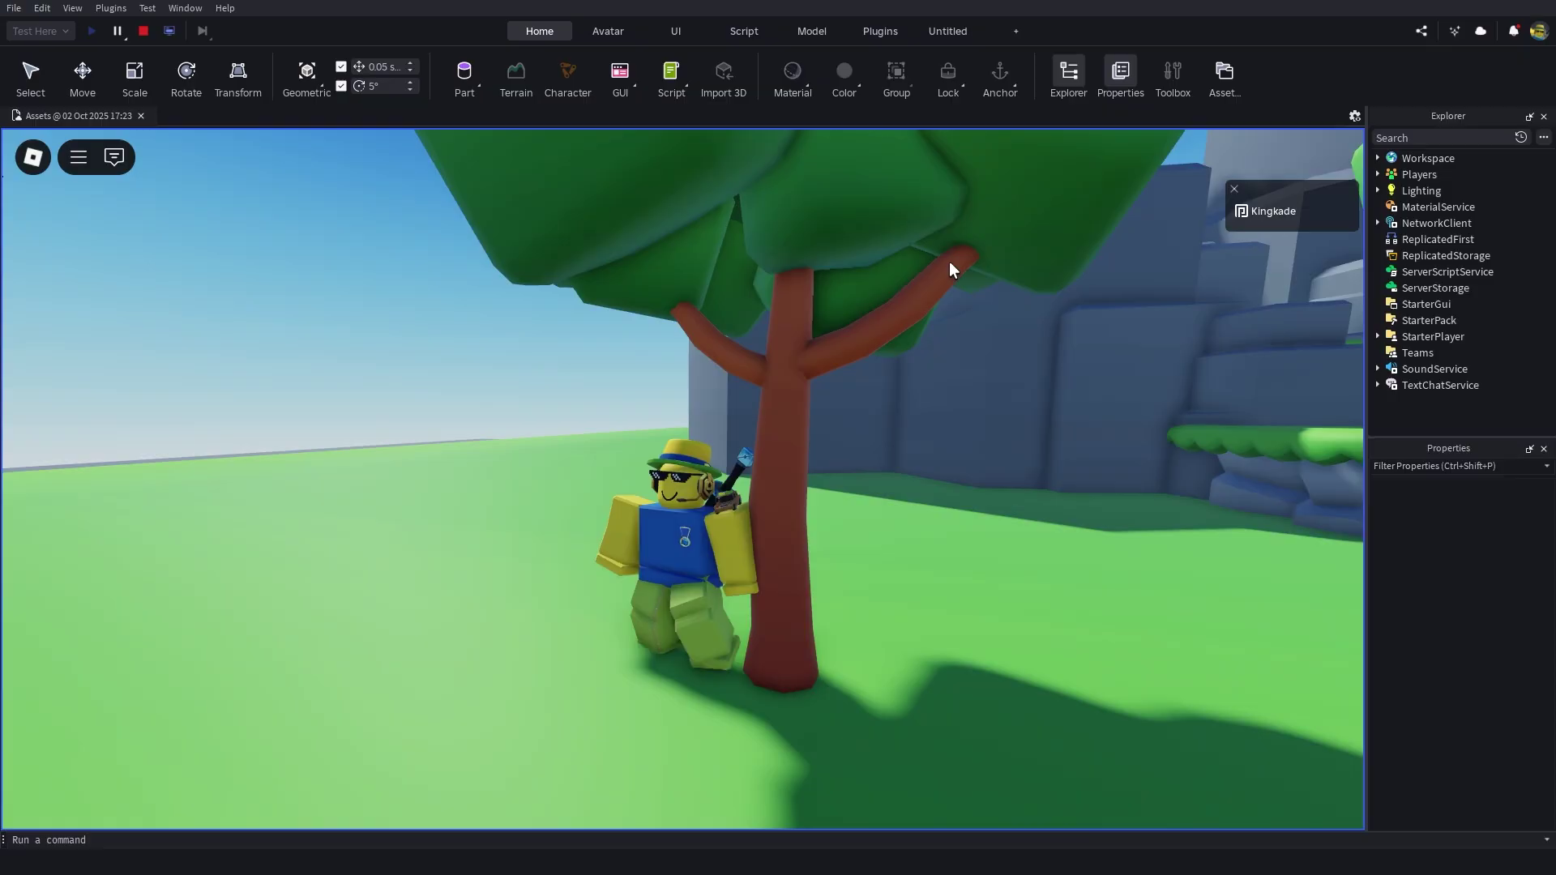
key("space")
key("space")
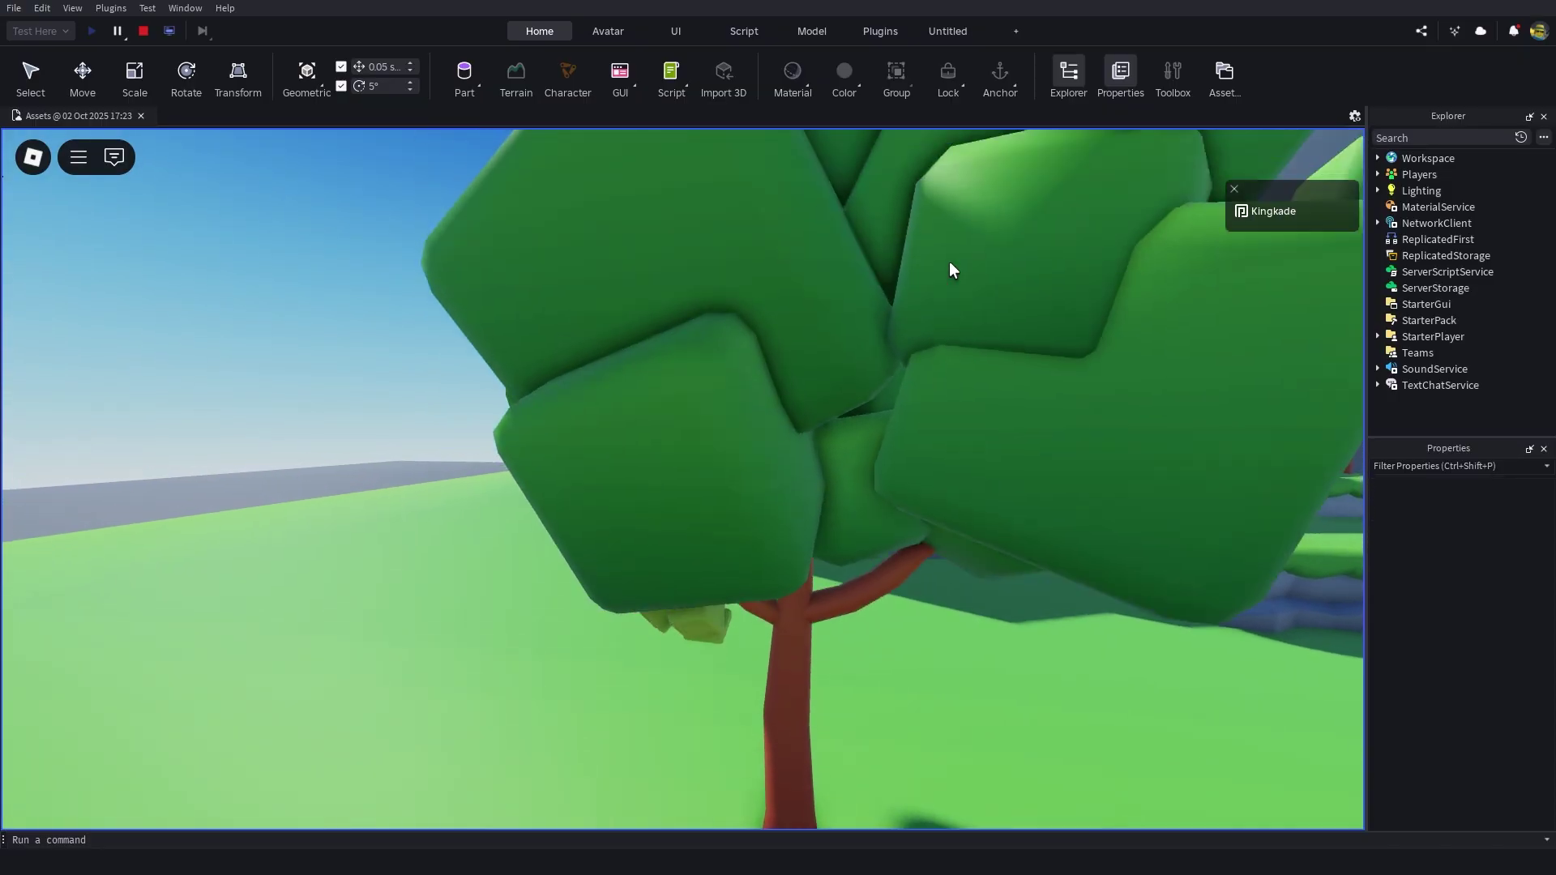
Walk and jump the character around the trunk and under the foliage to test collisions, and stop the playtest.
key("d")
key("w")
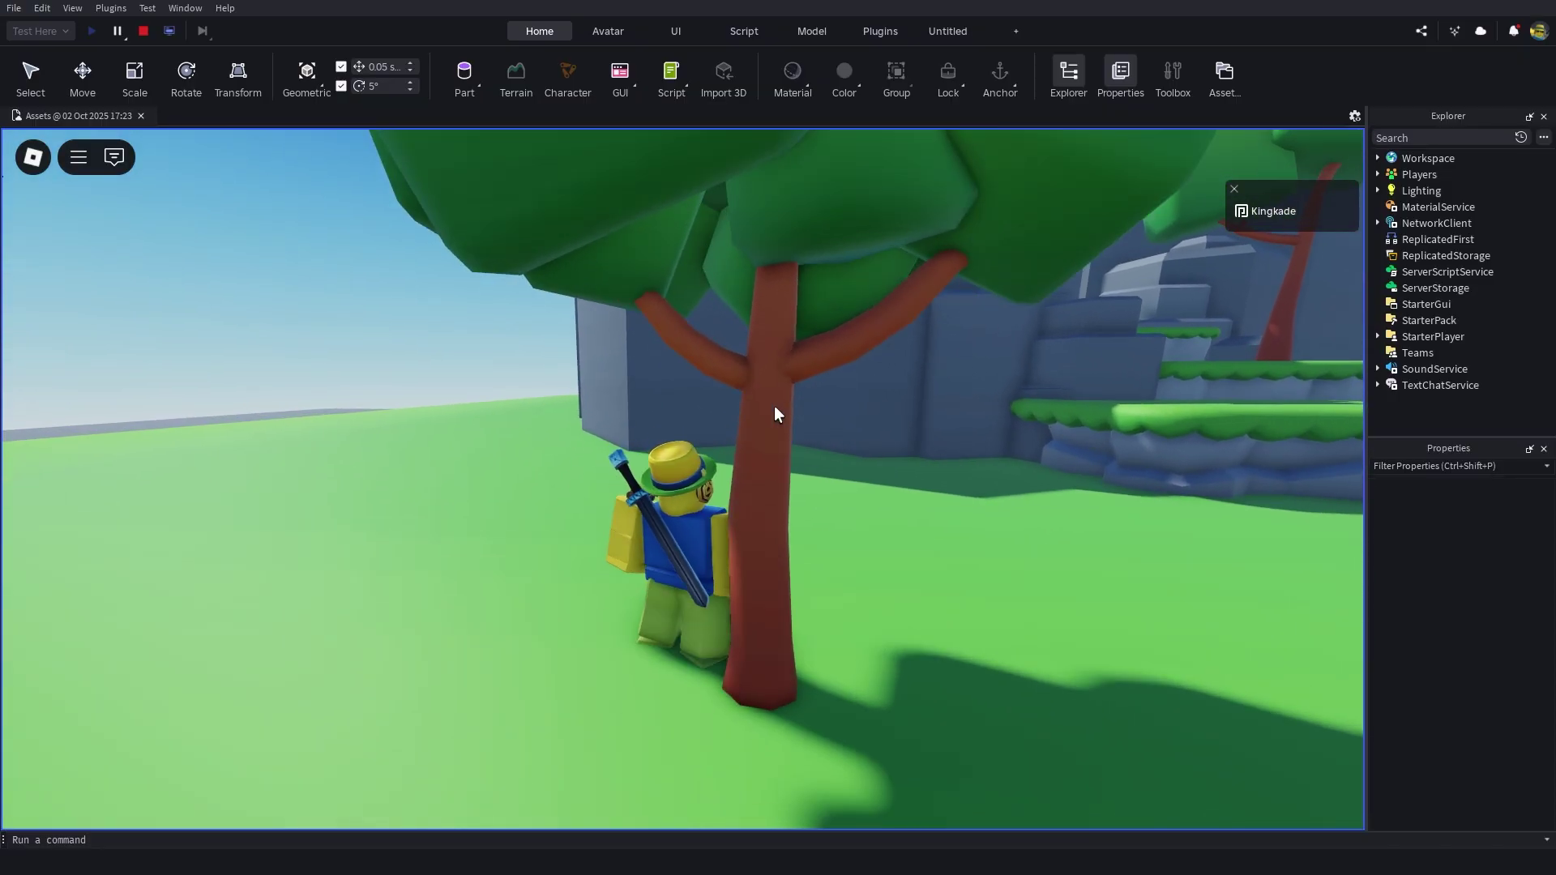
key("a")
right_click_drag(775, 407, 790, 403)
key("space")
key("space")
key("space")
key("w")
key("s")
right_click_drag(756, 246, 756, 247)
key("w")
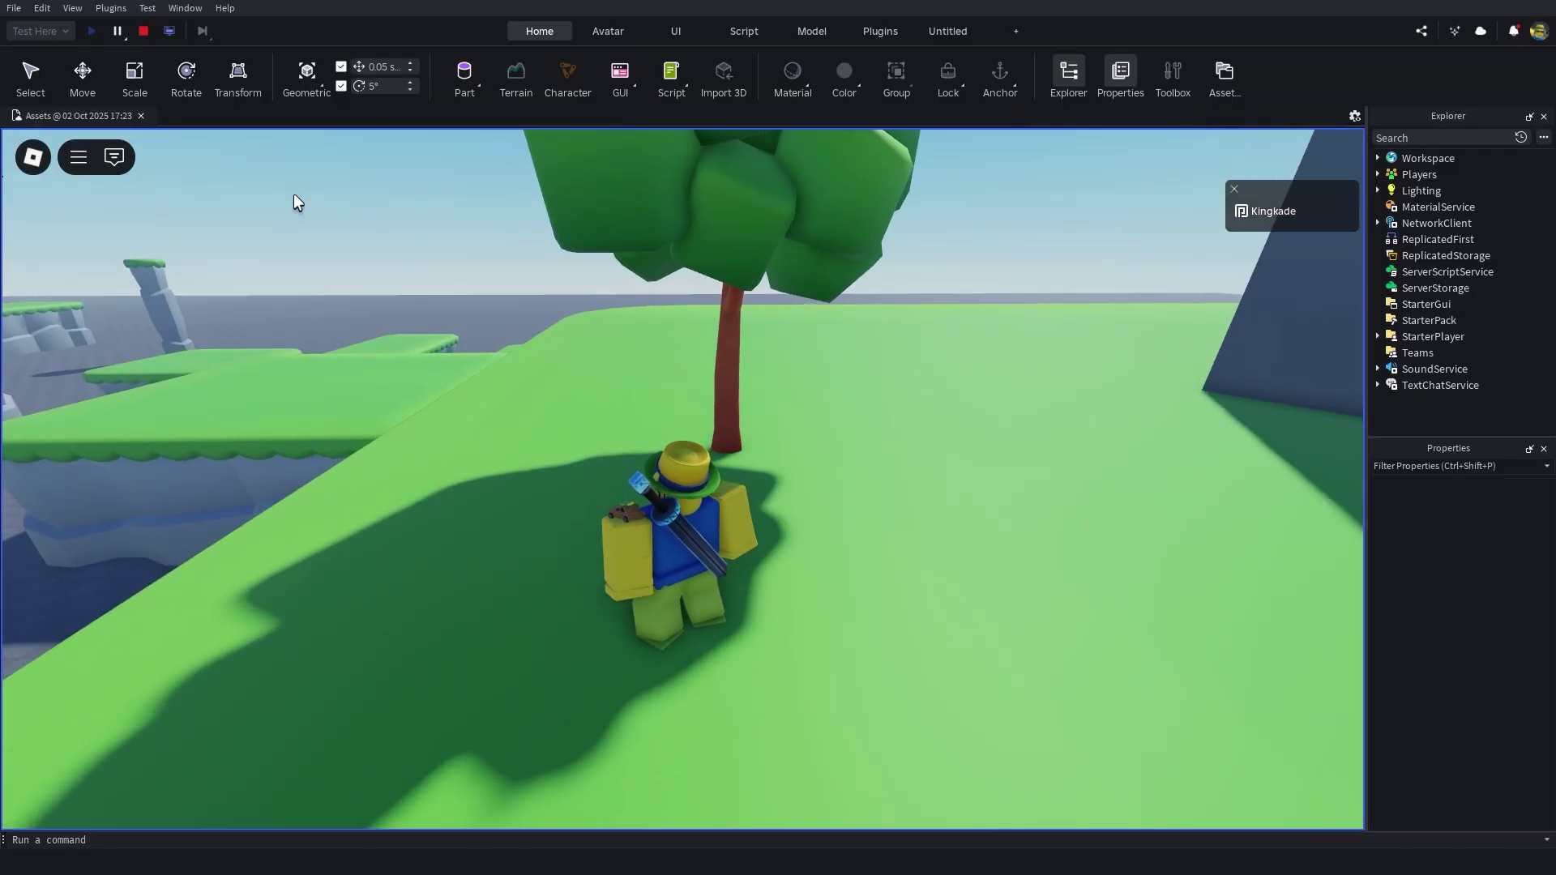
left_click(146, 30)
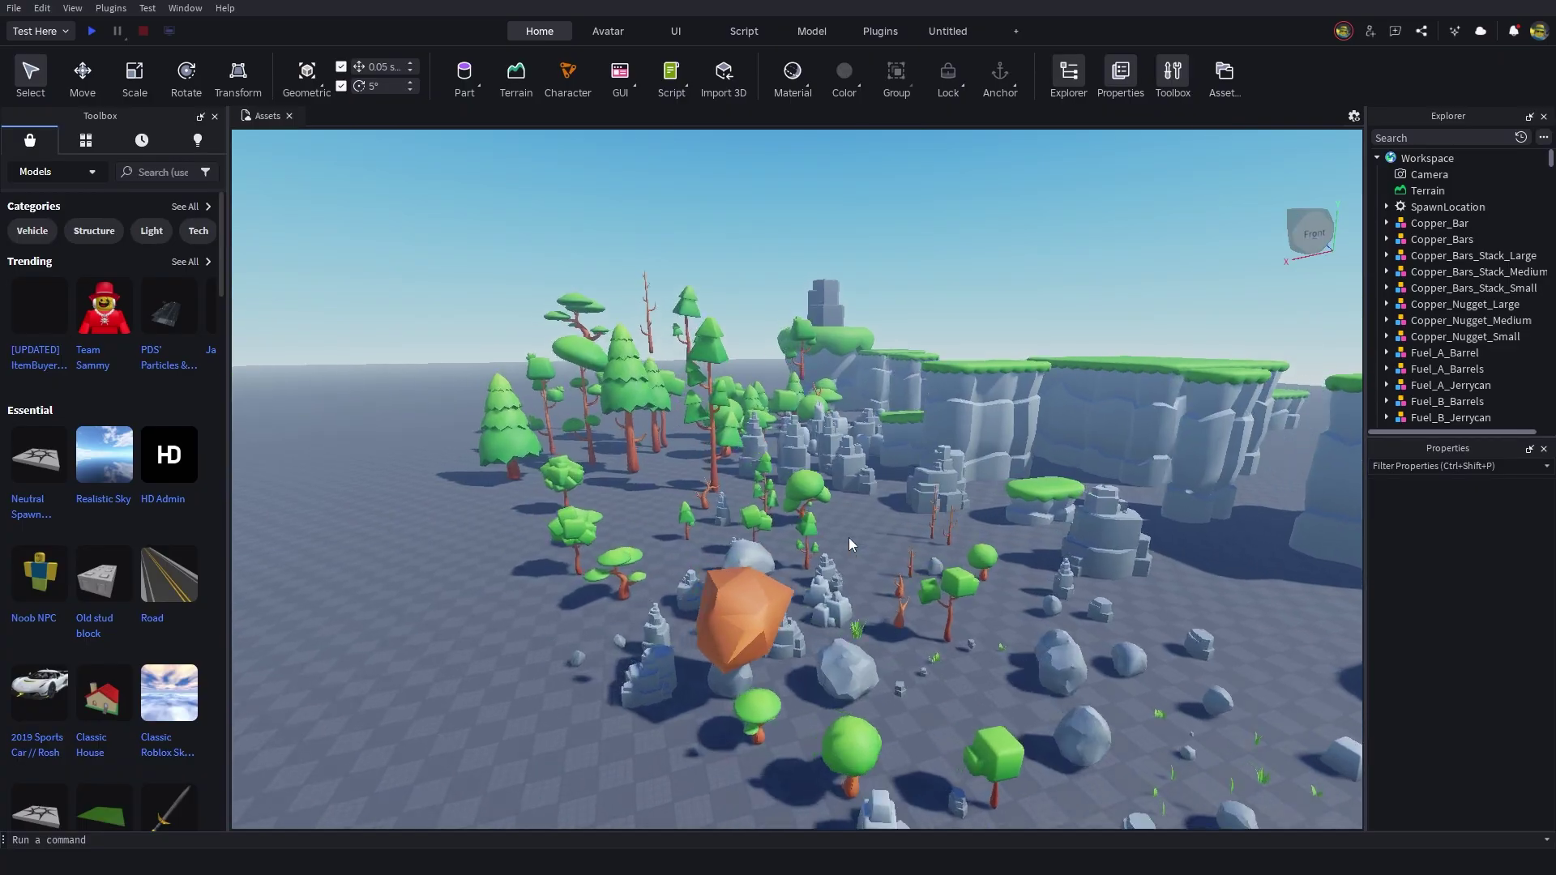
Duplicate the grouped blocky tree and place the copy on the island in front of the round tree.
key("a")
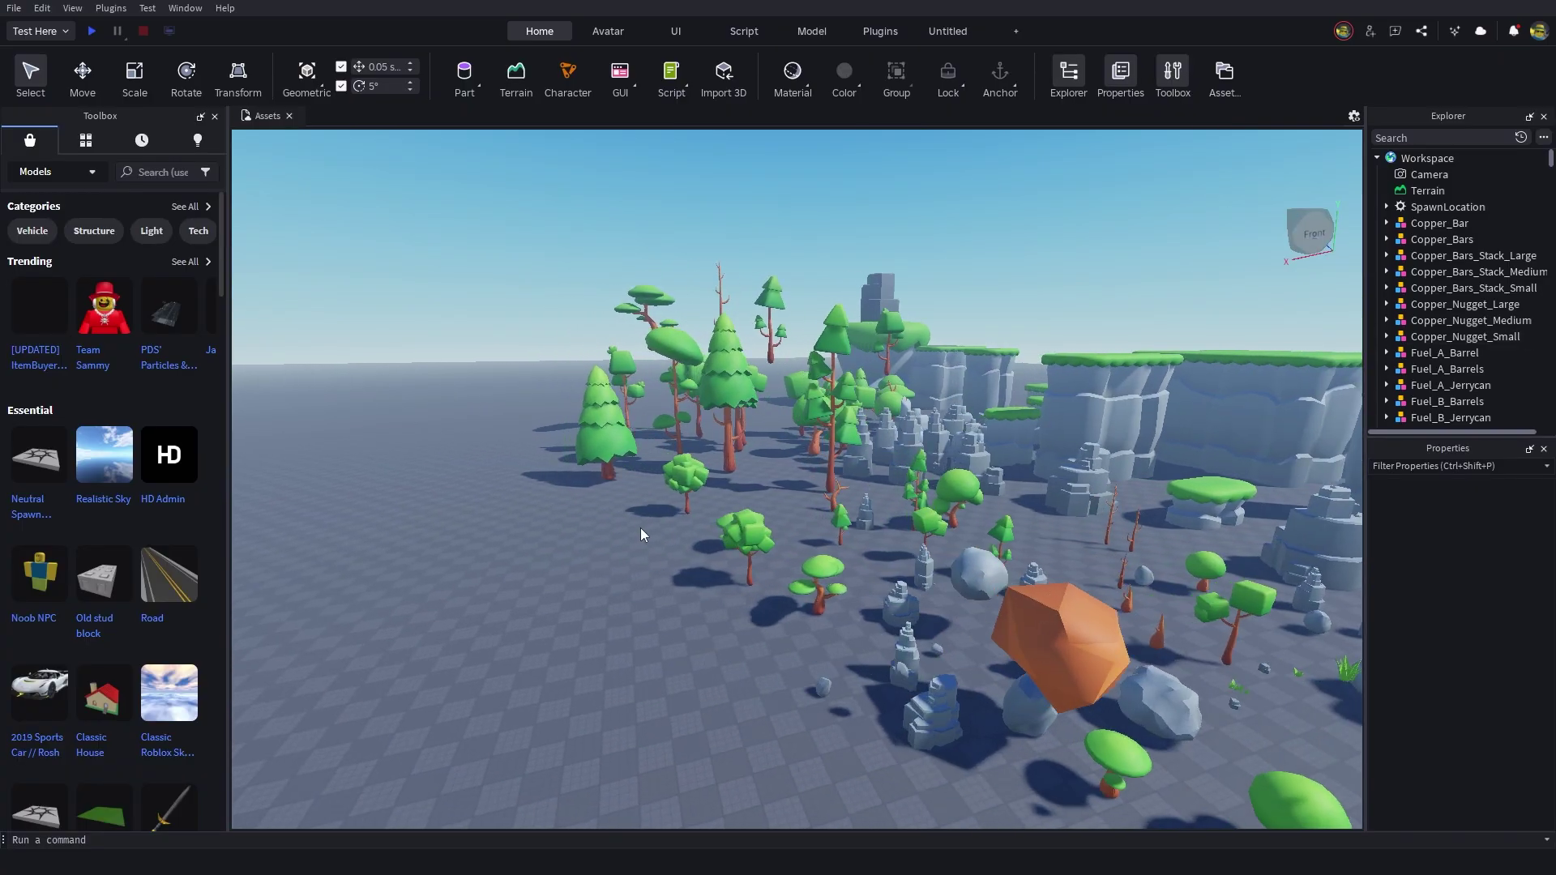
left_click(809, 451)
key("f")
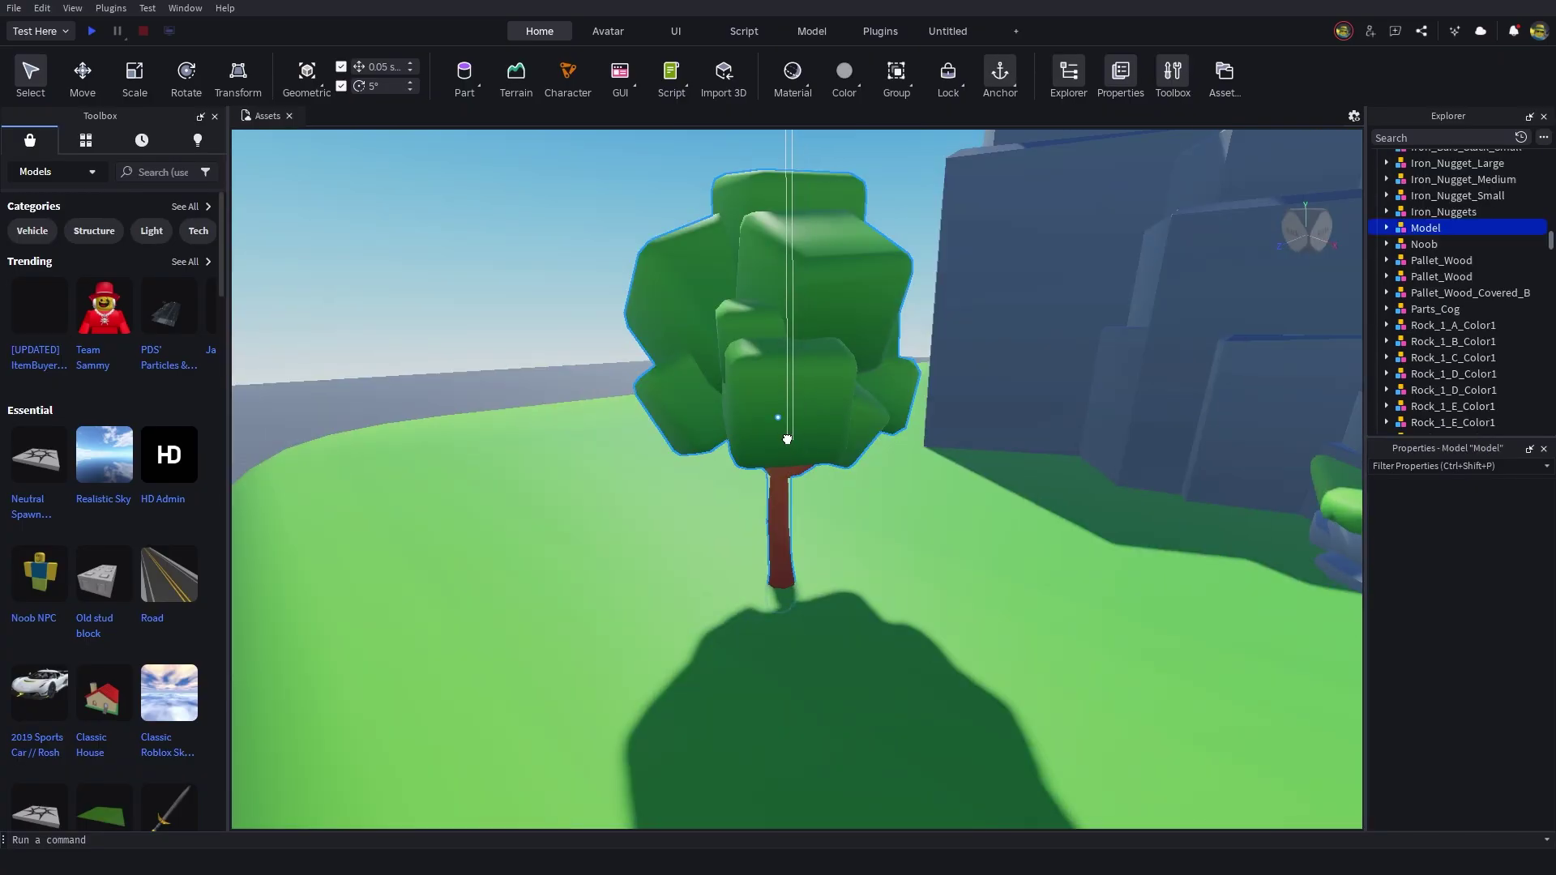
key("ctrl+d")
left_click_drag(787, 438, 1013, 488)
scroll(826, 397, "down", 5)
left_click(91, 78)
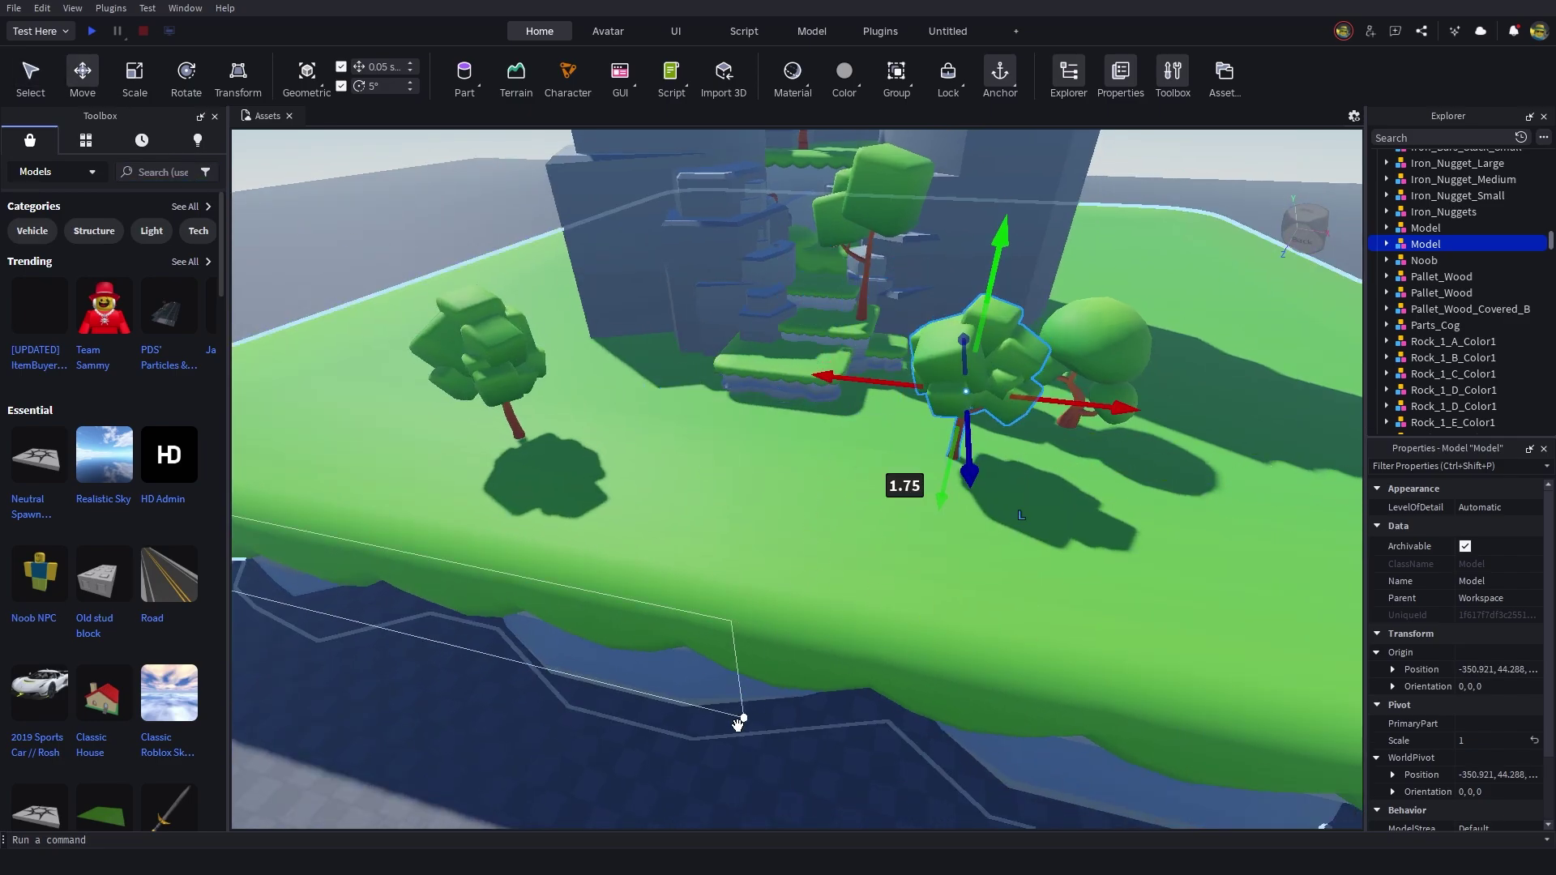
scroll(741, 697, "down", 5)
left_click(741, 666)
Examine the copied tree's trunk and its invisible cylinder up close, and review the whole island scene.
scroll(745, 664, "up", 6)
right_click_drag(841, 625, 1018, 468)
scroll(1018, 468, "up", 10)
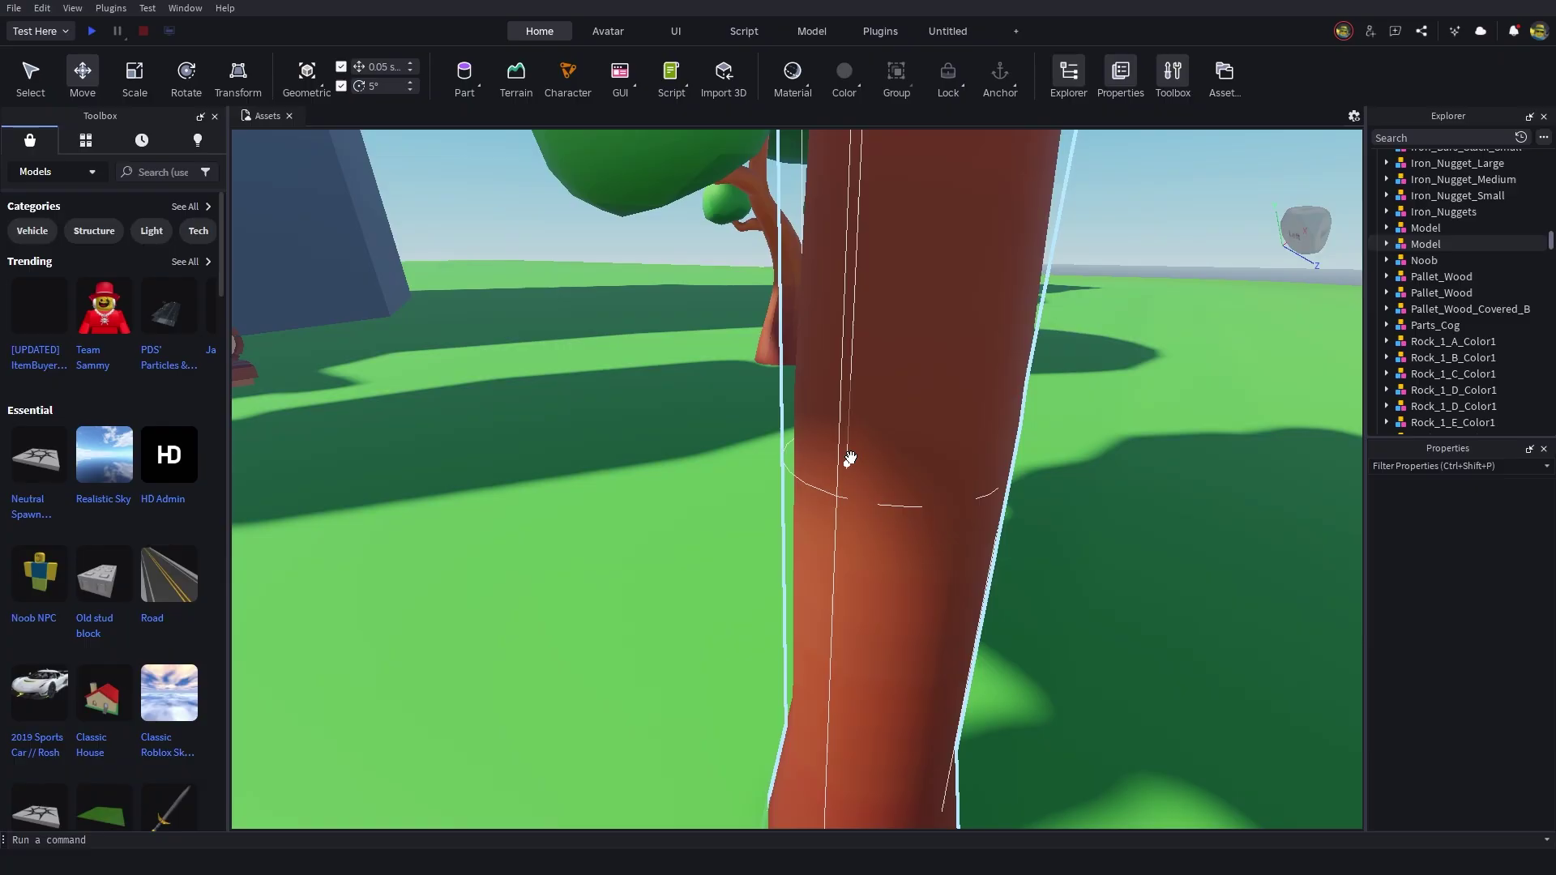
scroll(850, 459, "down", 5)
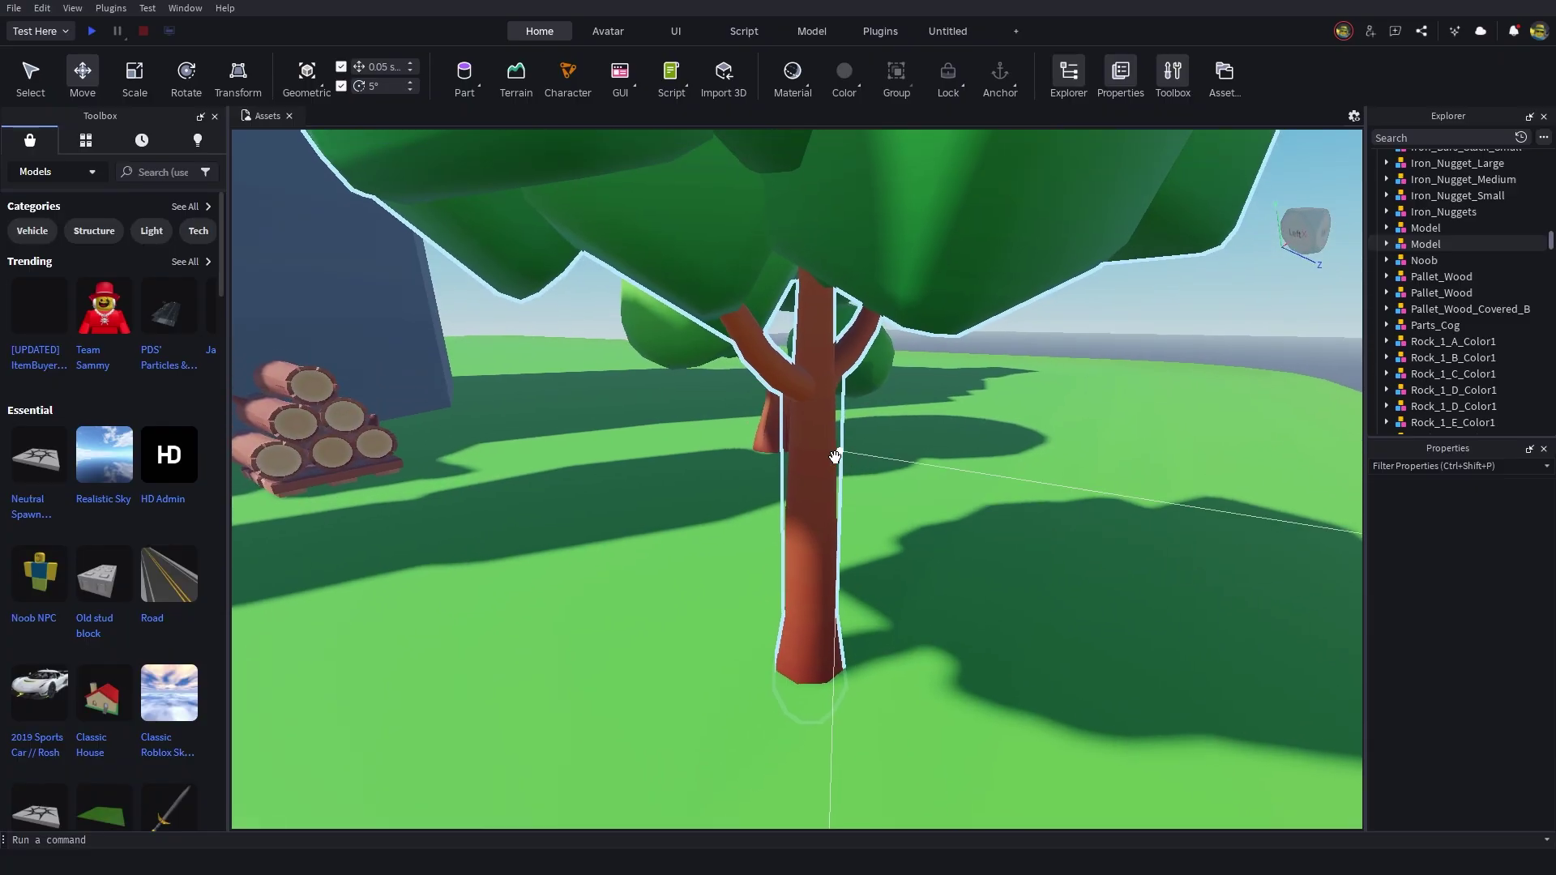
scroll(829, 444, "down", 10)
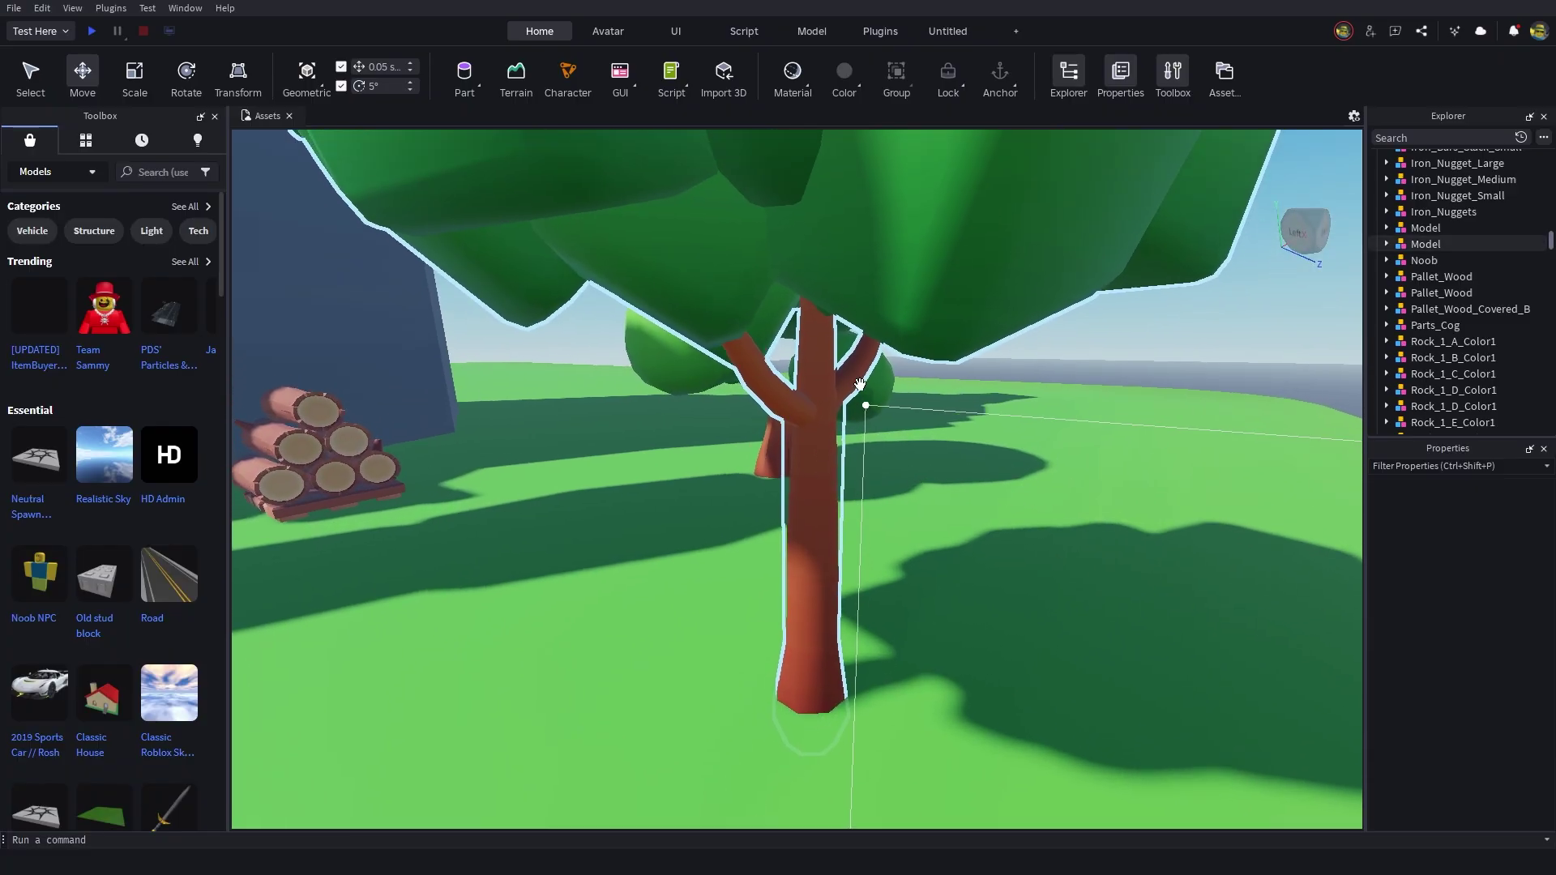
left_click(810, 349)
left_click(963, 237)
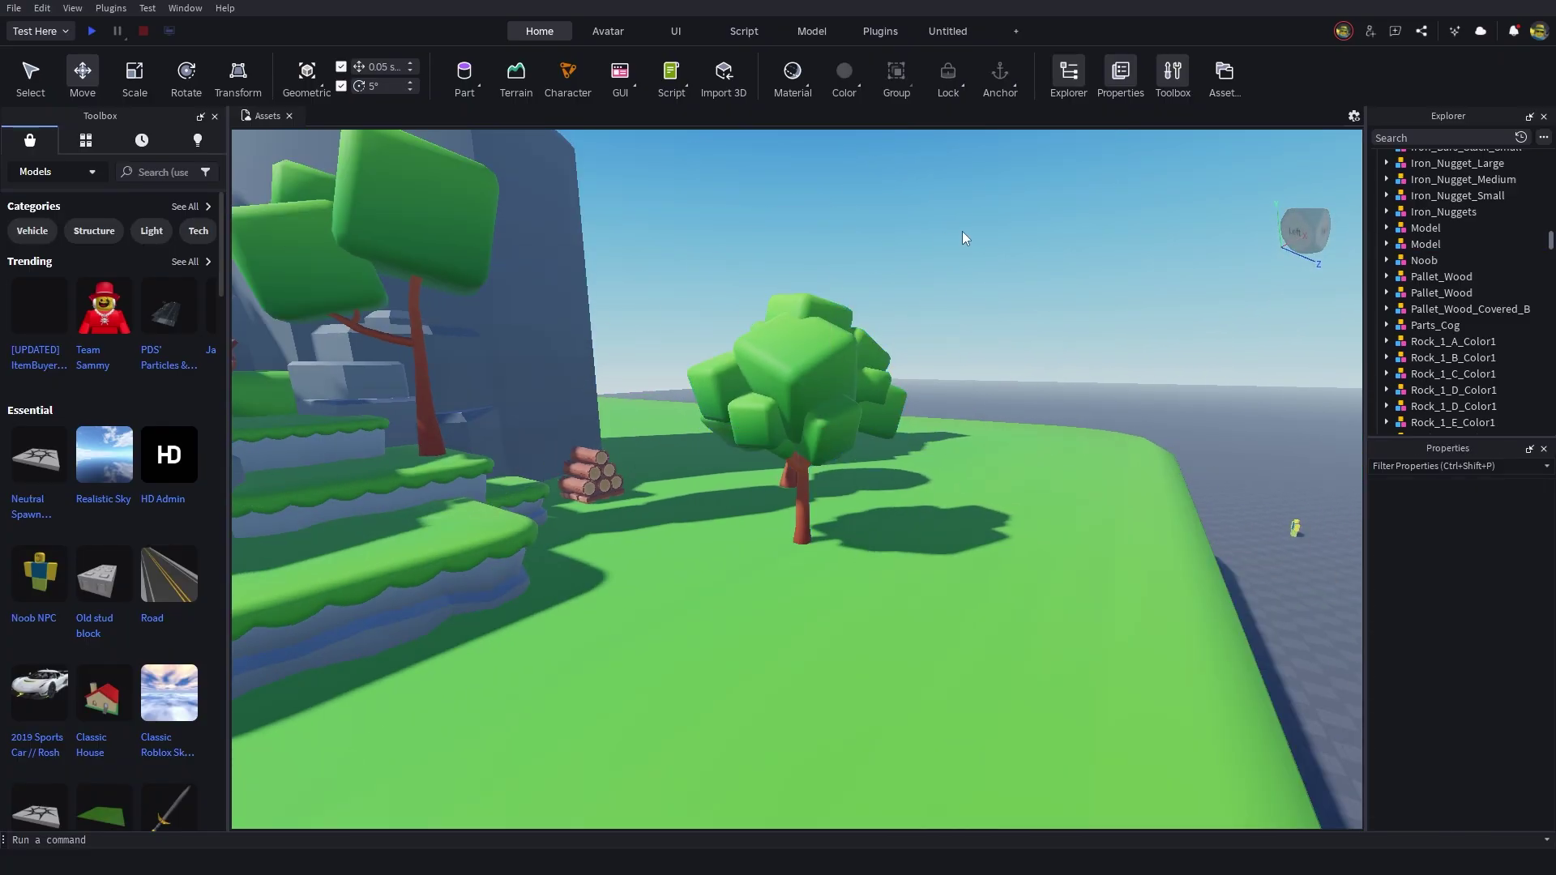
scroll(961, 231, "down", 6)
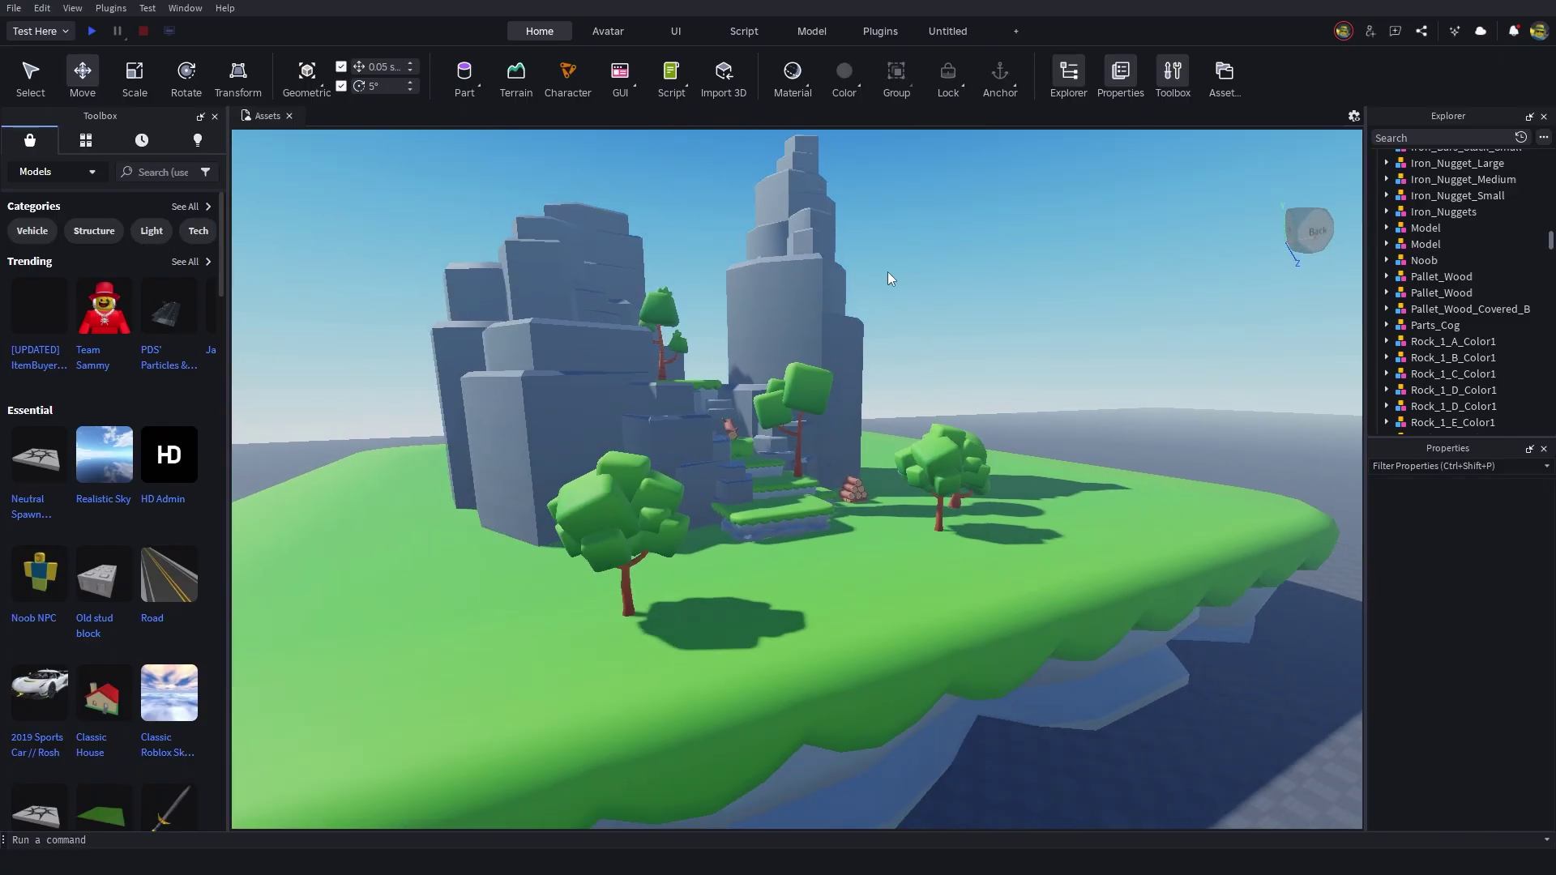
Add a block part, place it against the tall rock pillar's face and scale it to about 0.55 × 18.1 × 2 studs.
right_click_drag(887, 271, 885, 275)
scroll(886, 274, "up", 5)
scroll(868, 393, "down", 3)
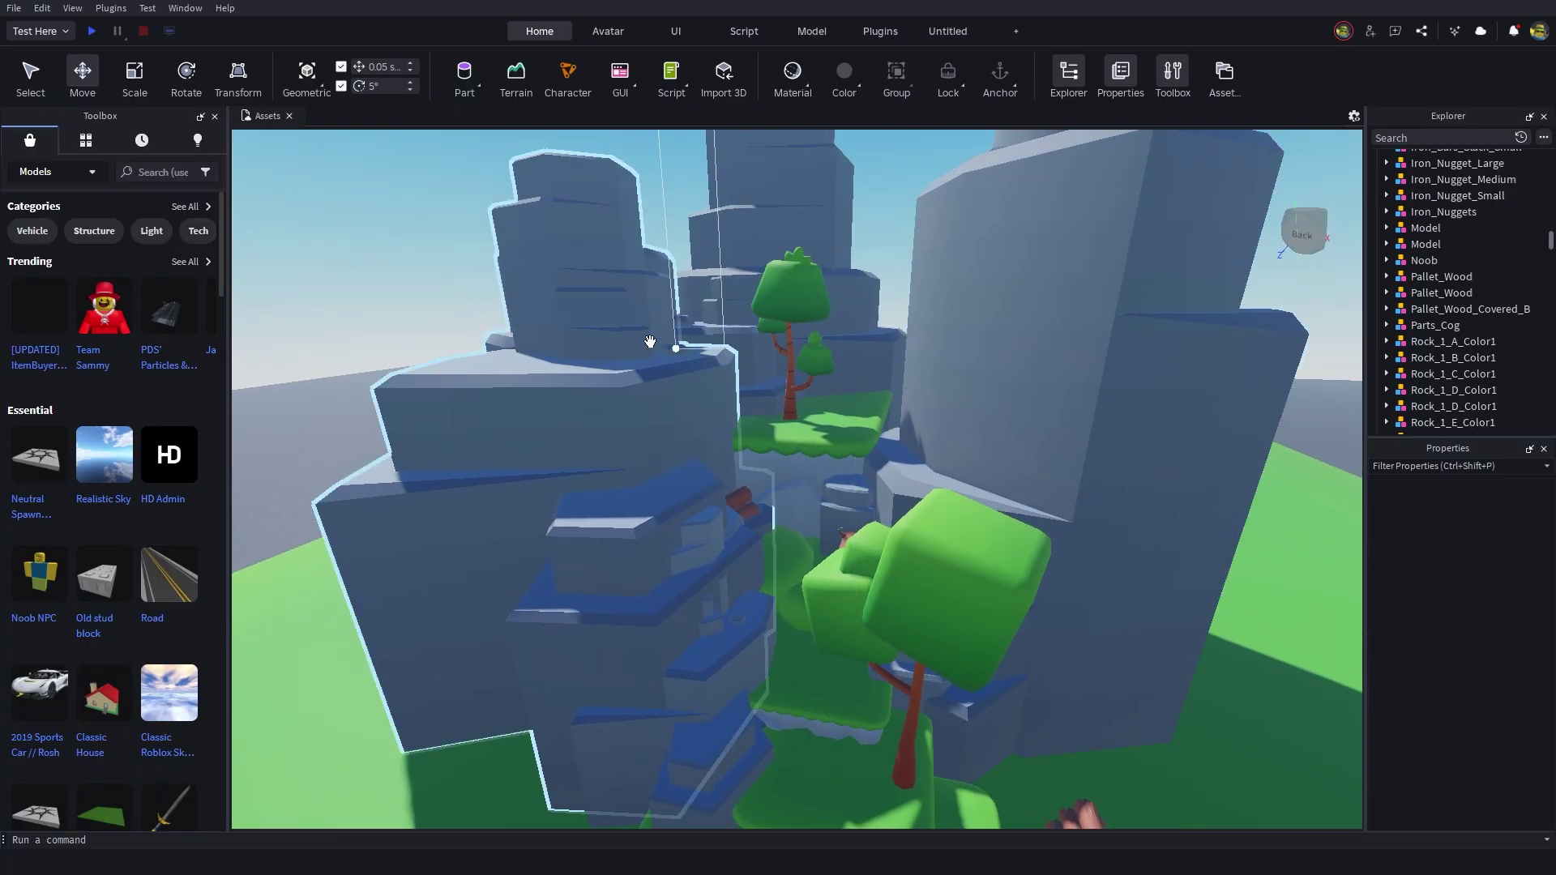
middle_click_drag(398, 232, 489, 158)
left_click(492, 118)
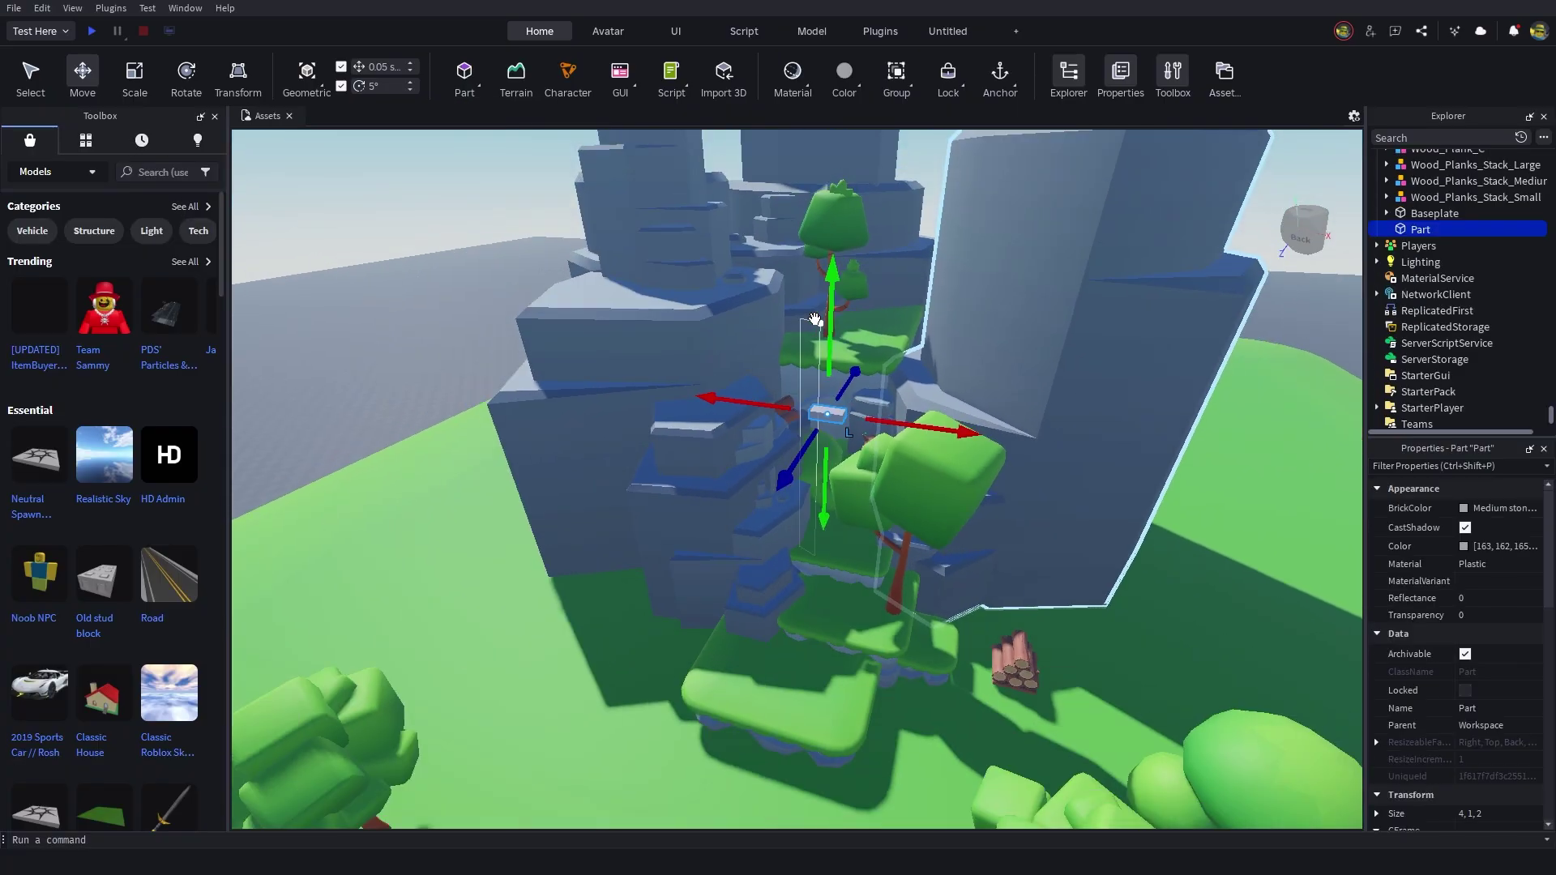
left_click_drag(920, 389, 795, 376)
right_click_drag(921, 442, 921, 437)
scroll(920, 438, "down", 3)
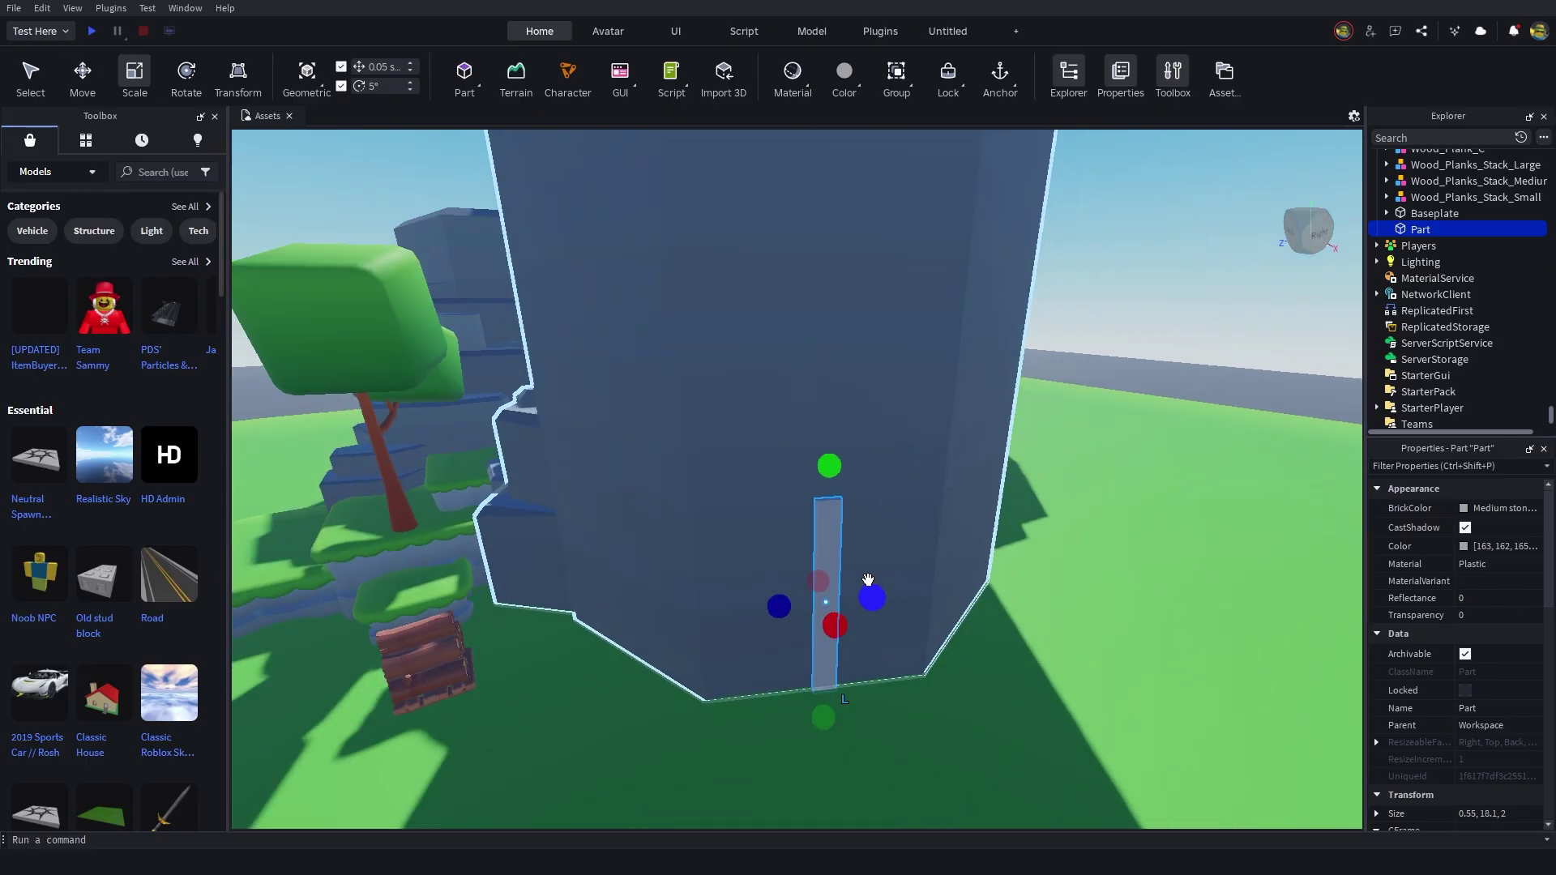
Scale the thin part to about 31.7 studs high and 19.7 studs wide along the rock face, and adjust its thickness.
left_click_drag(868, 584, 977, 582, "ctrl")
left_click_drag(834, 466, 879, 277)
left_click_drag(878, 278, 878, 268)
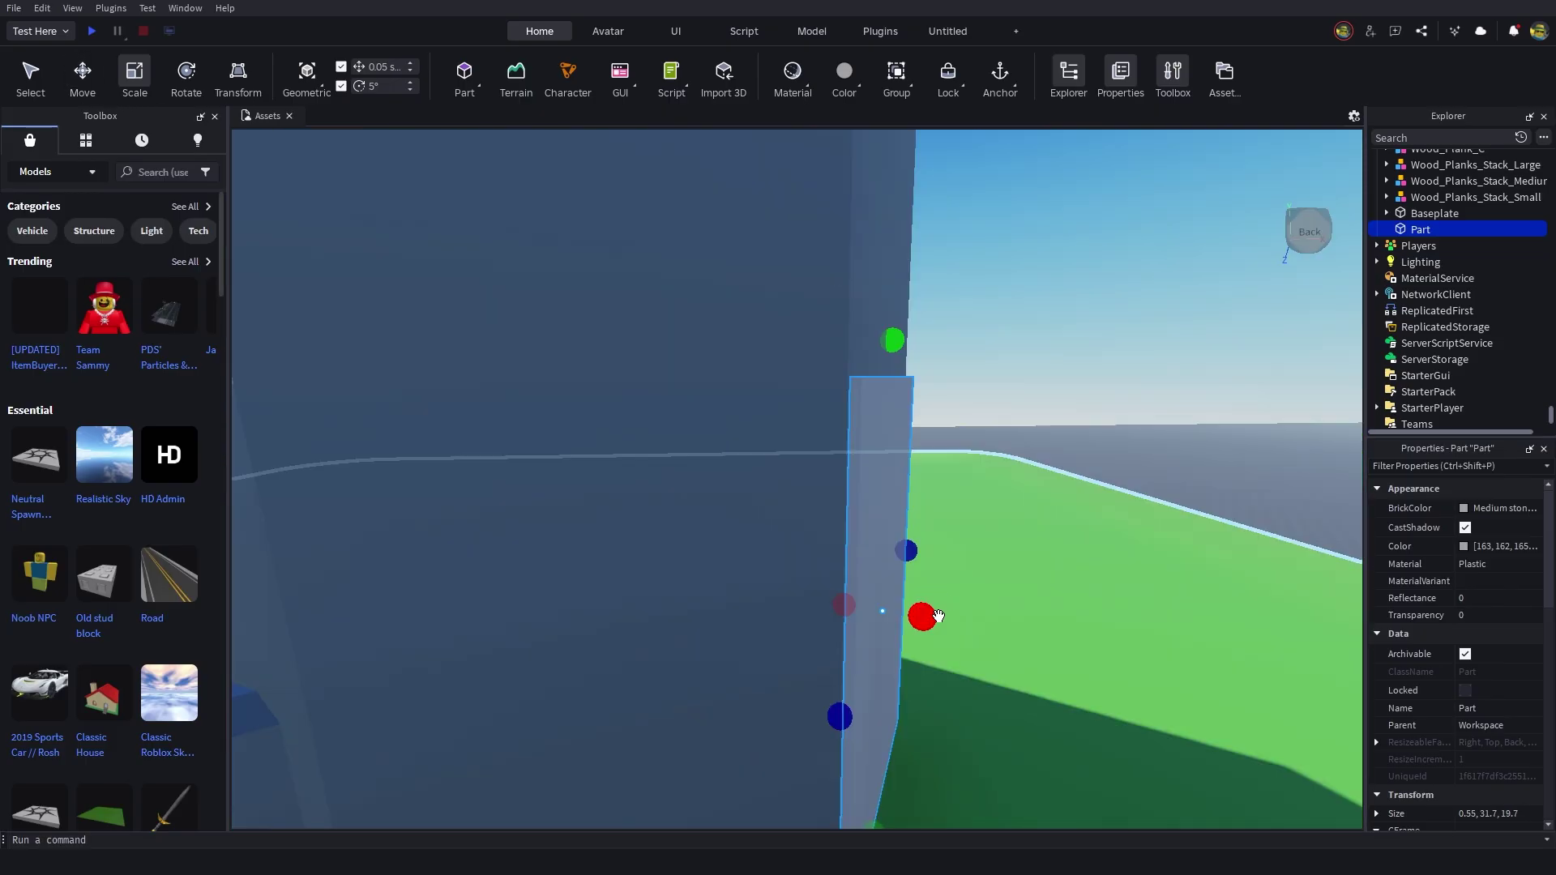
left_click_drag(938, 617, 914, 616)
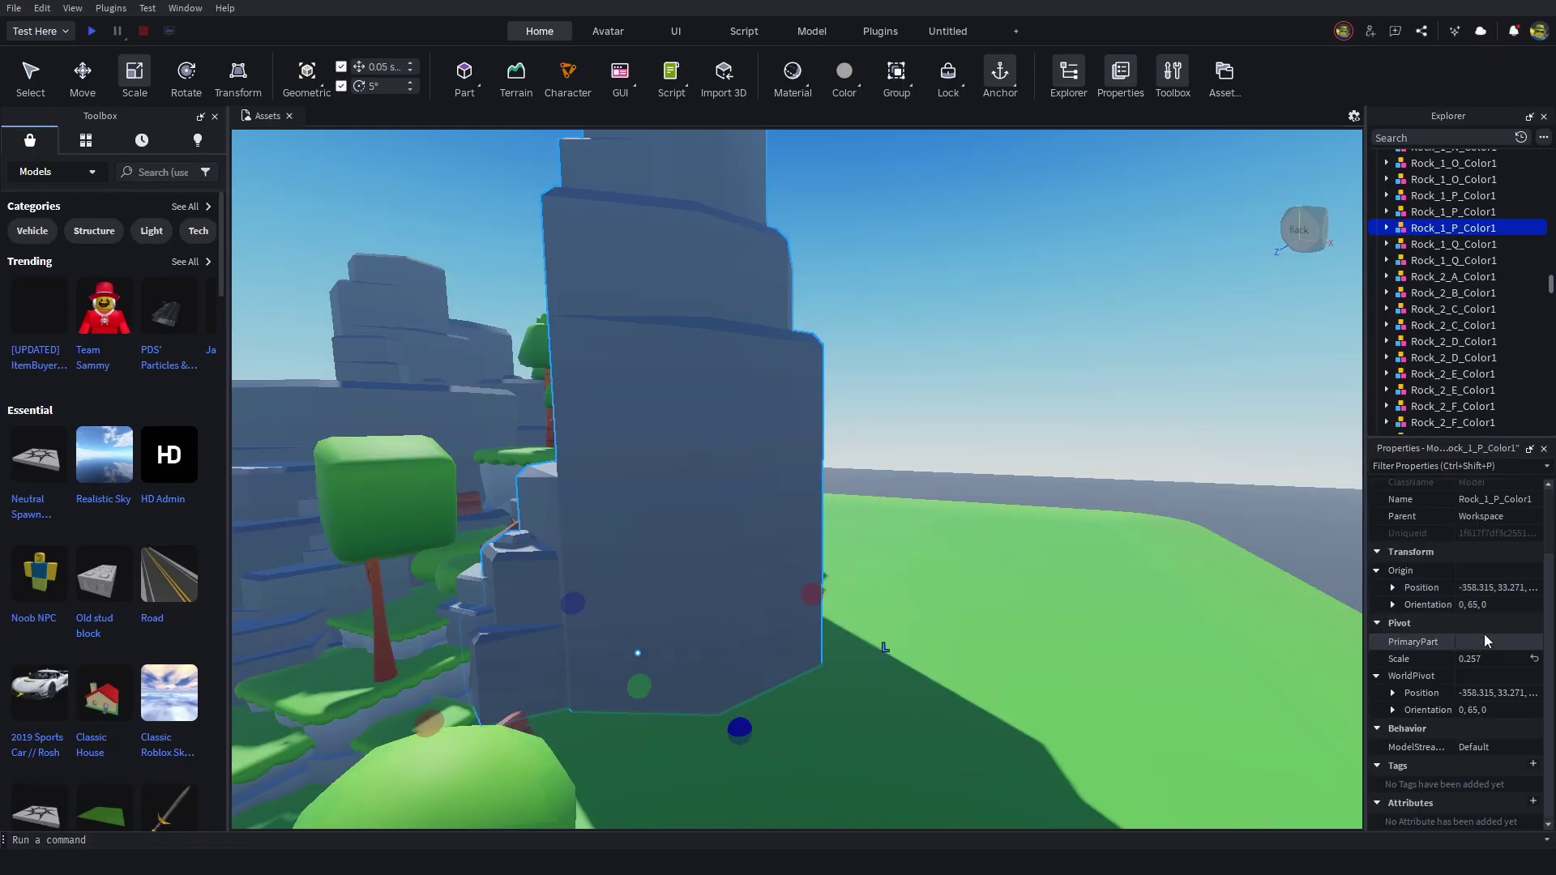
Review the properties of the tall rock pillar's model and its mesh part, and clear the selection.
scroll(1483, 658, "up", 3)
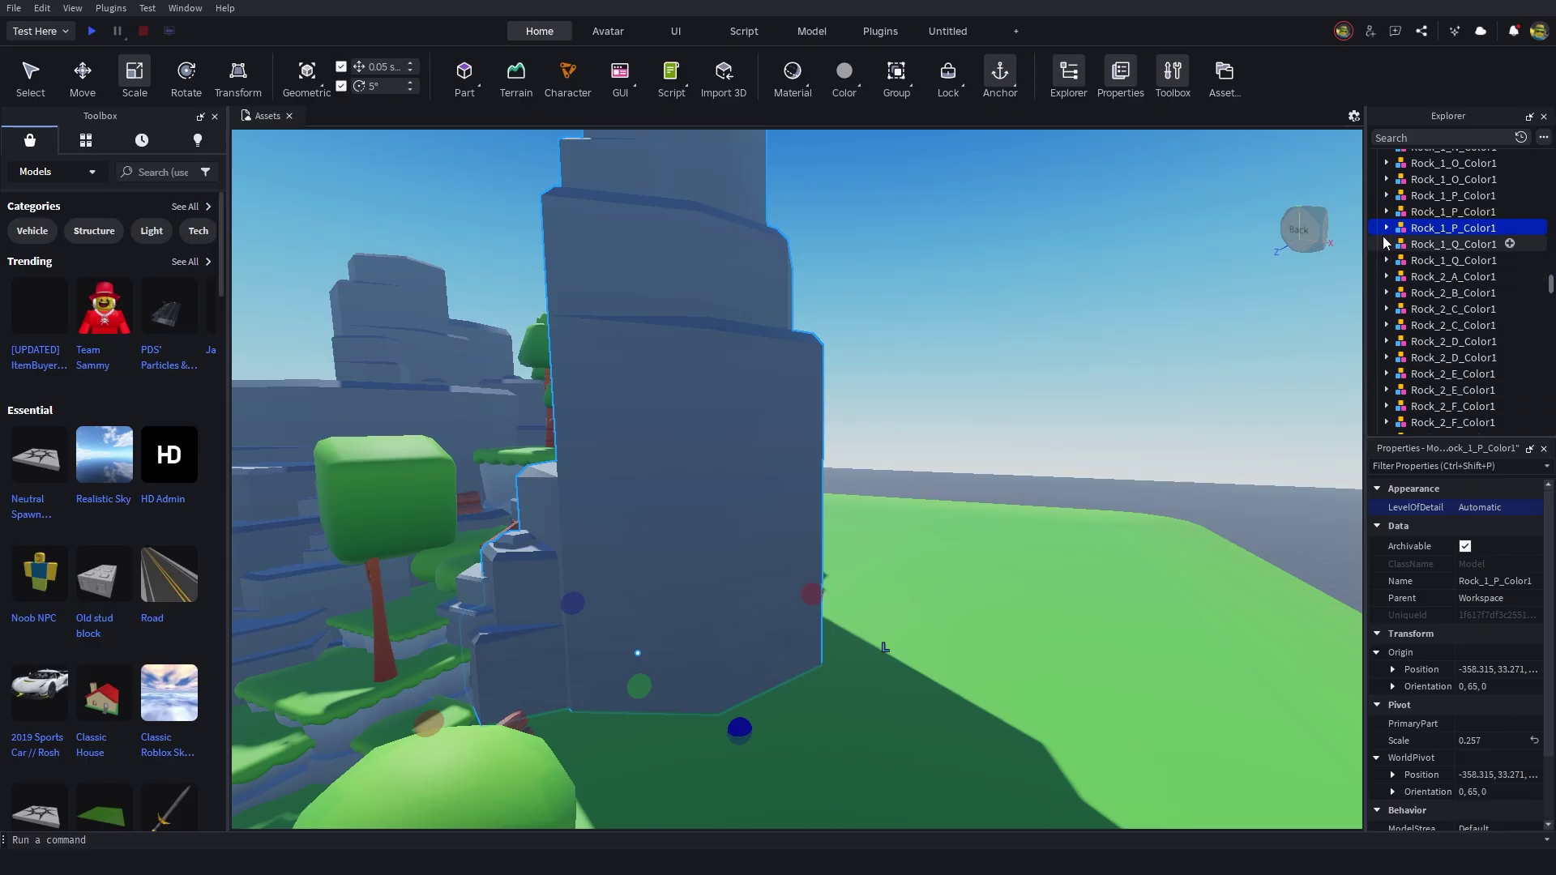
scroll(1483, 746, "down", 5)
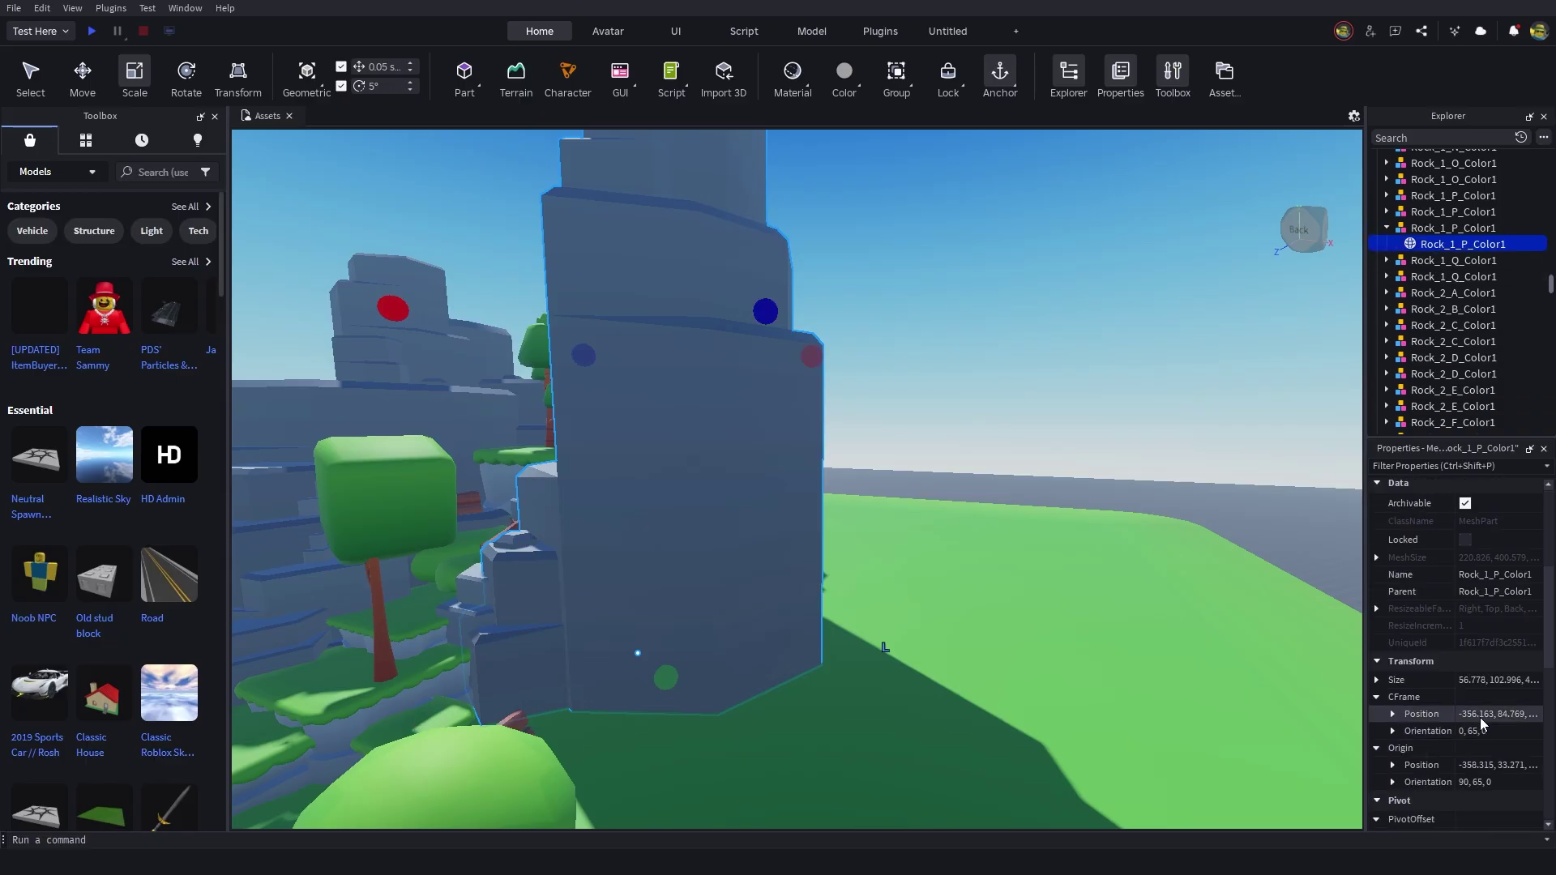
left_click(1113, 381)
right_click_drag(1113, 381, 1125, 398)
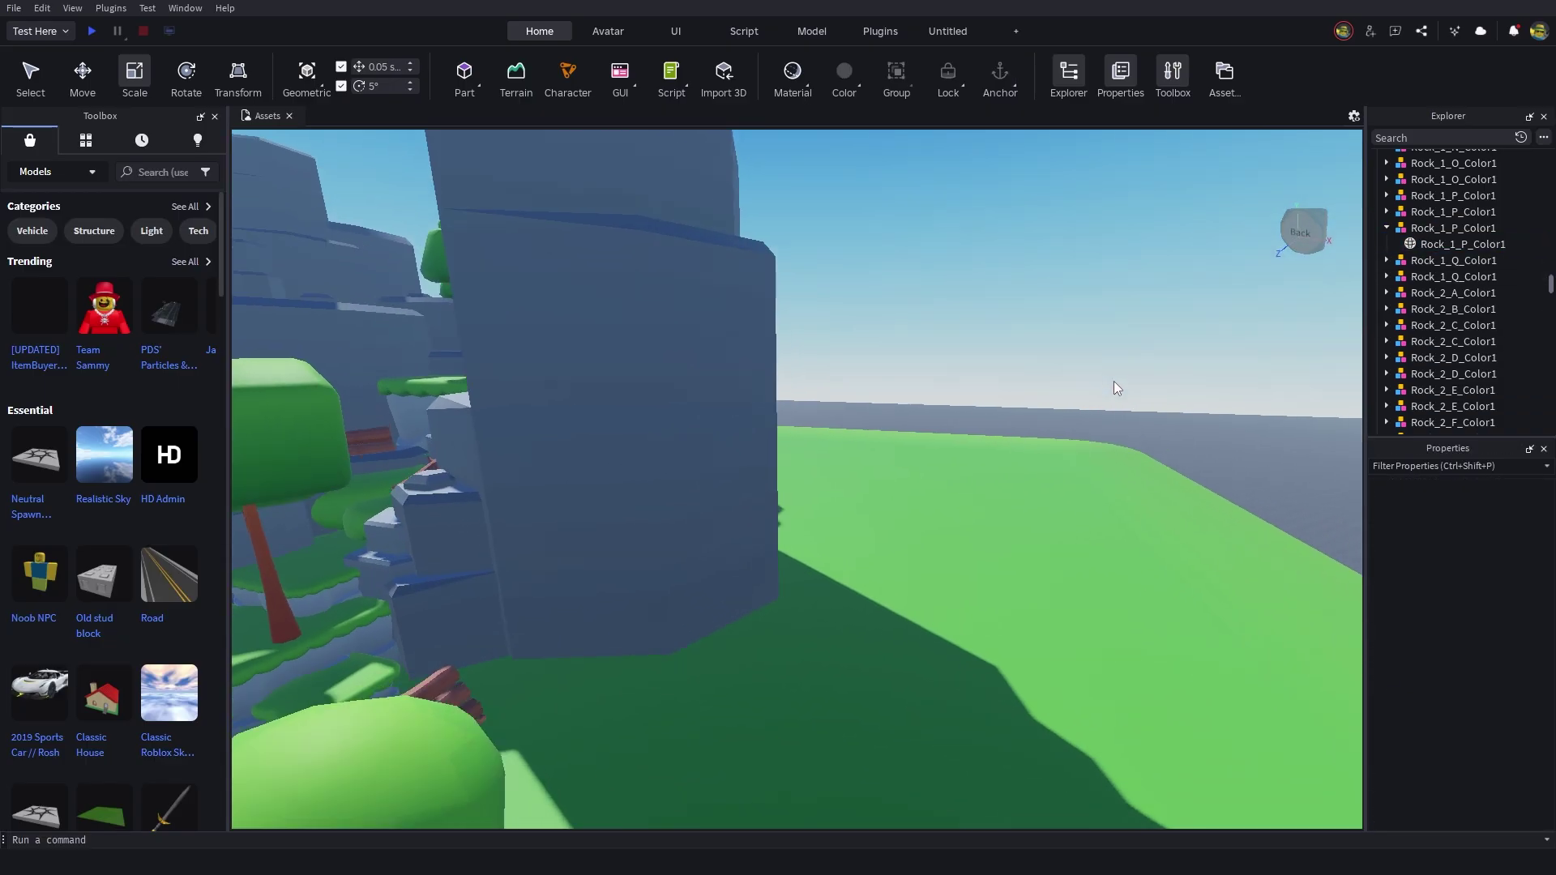
Playtest beside the rock pillar, walk and jump the character against its wall to test collisions, and stop the playtest.
scroll(1114, 381, "up", 2)
left_click(90, 31)
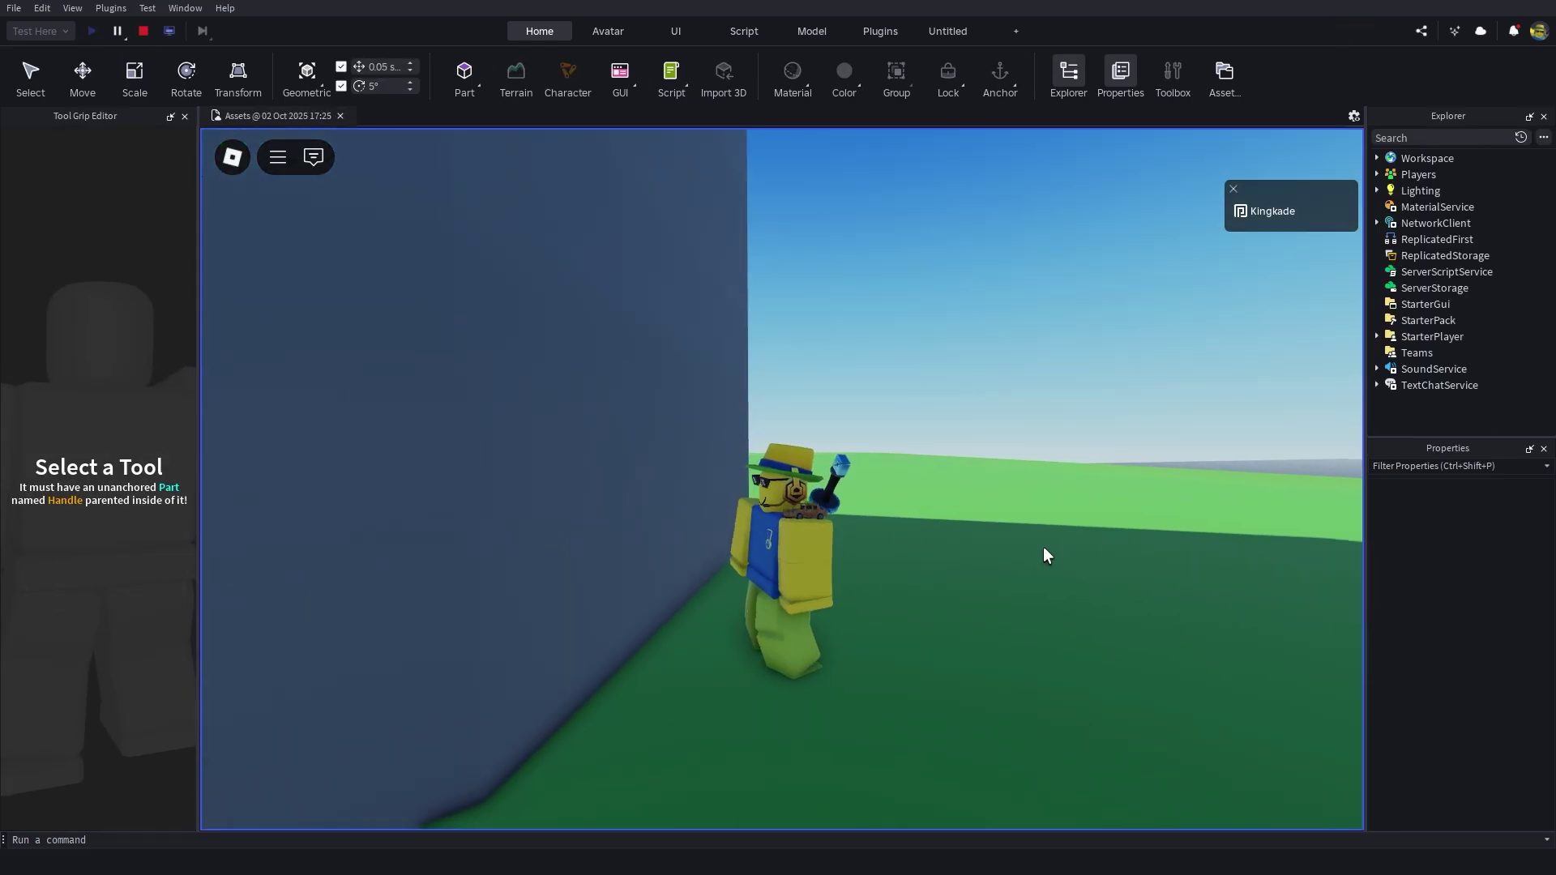
key("a")
key("space")
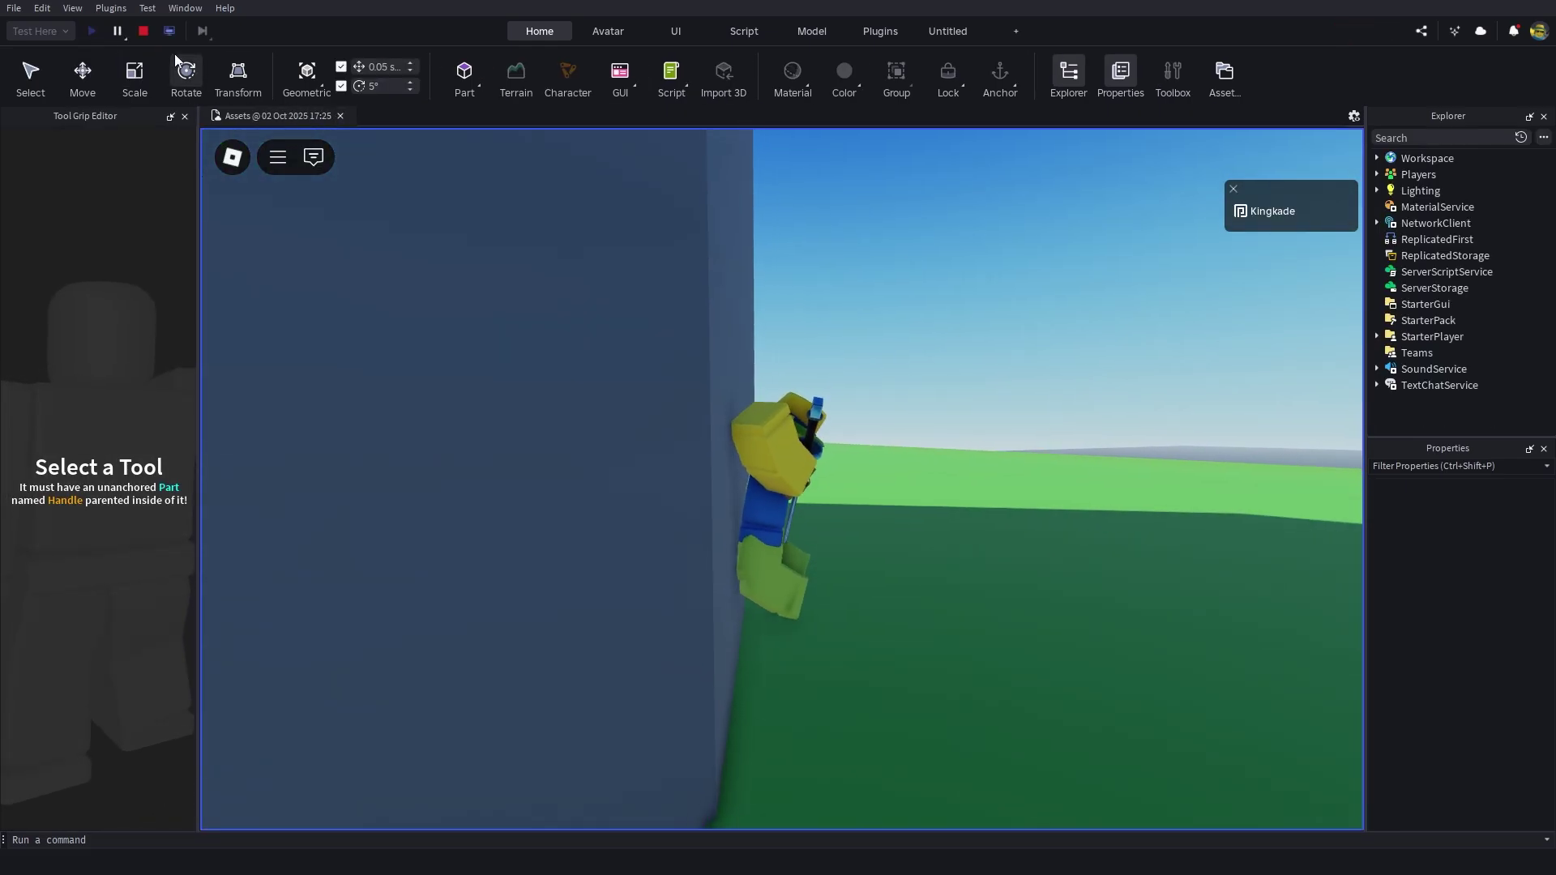
left_click(145, 31)
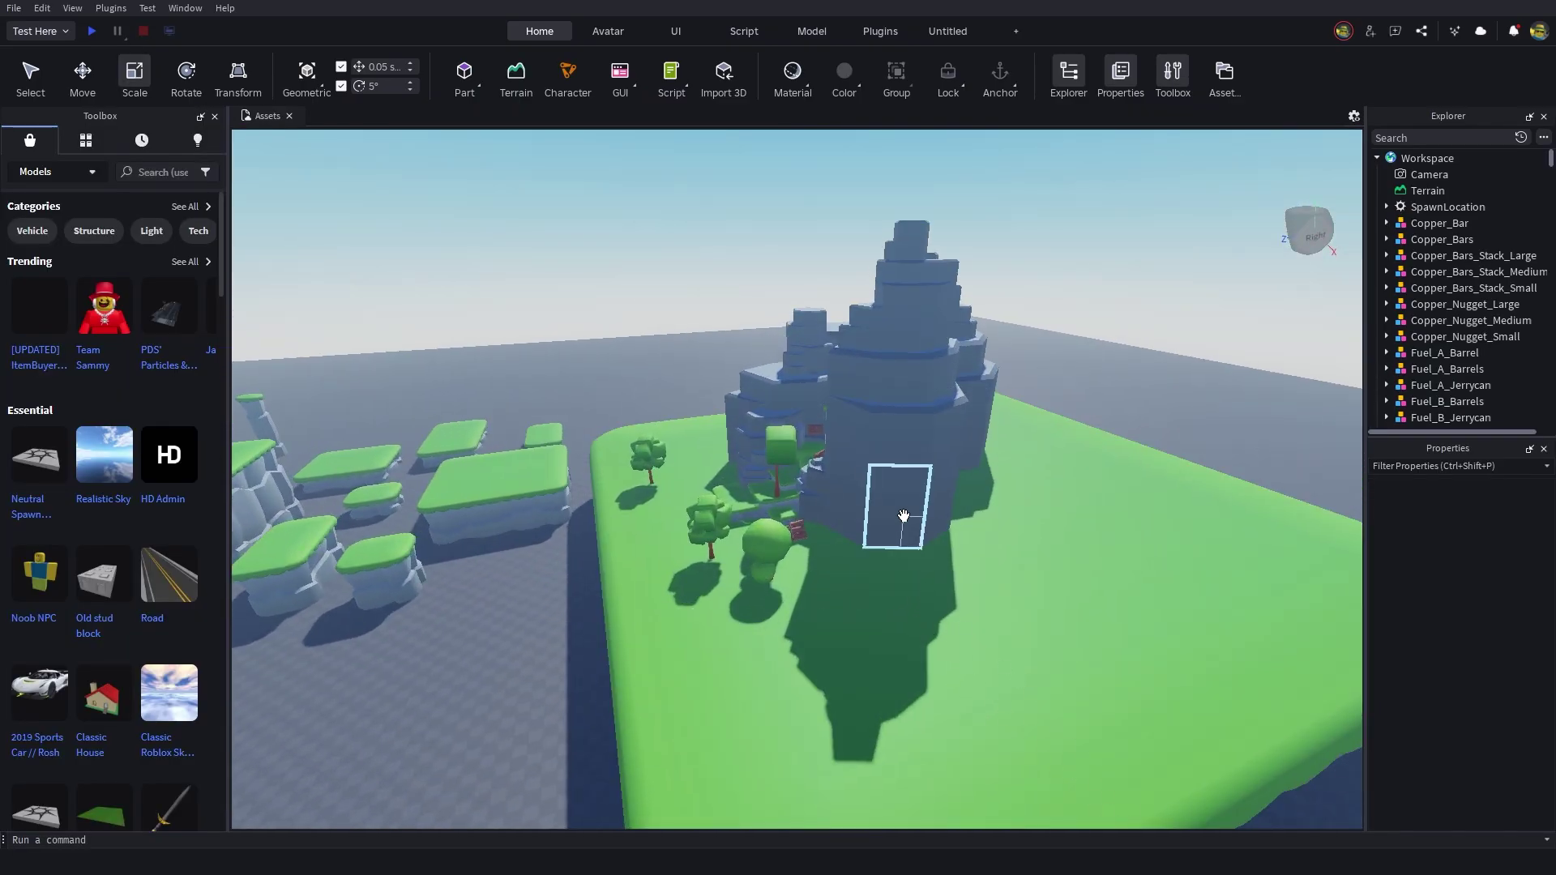
Look over the nature assets, the arranged island scene and the rows of resource assets on the baseplate.
key("a")
right_click_drag(976, 438, 984, 438)
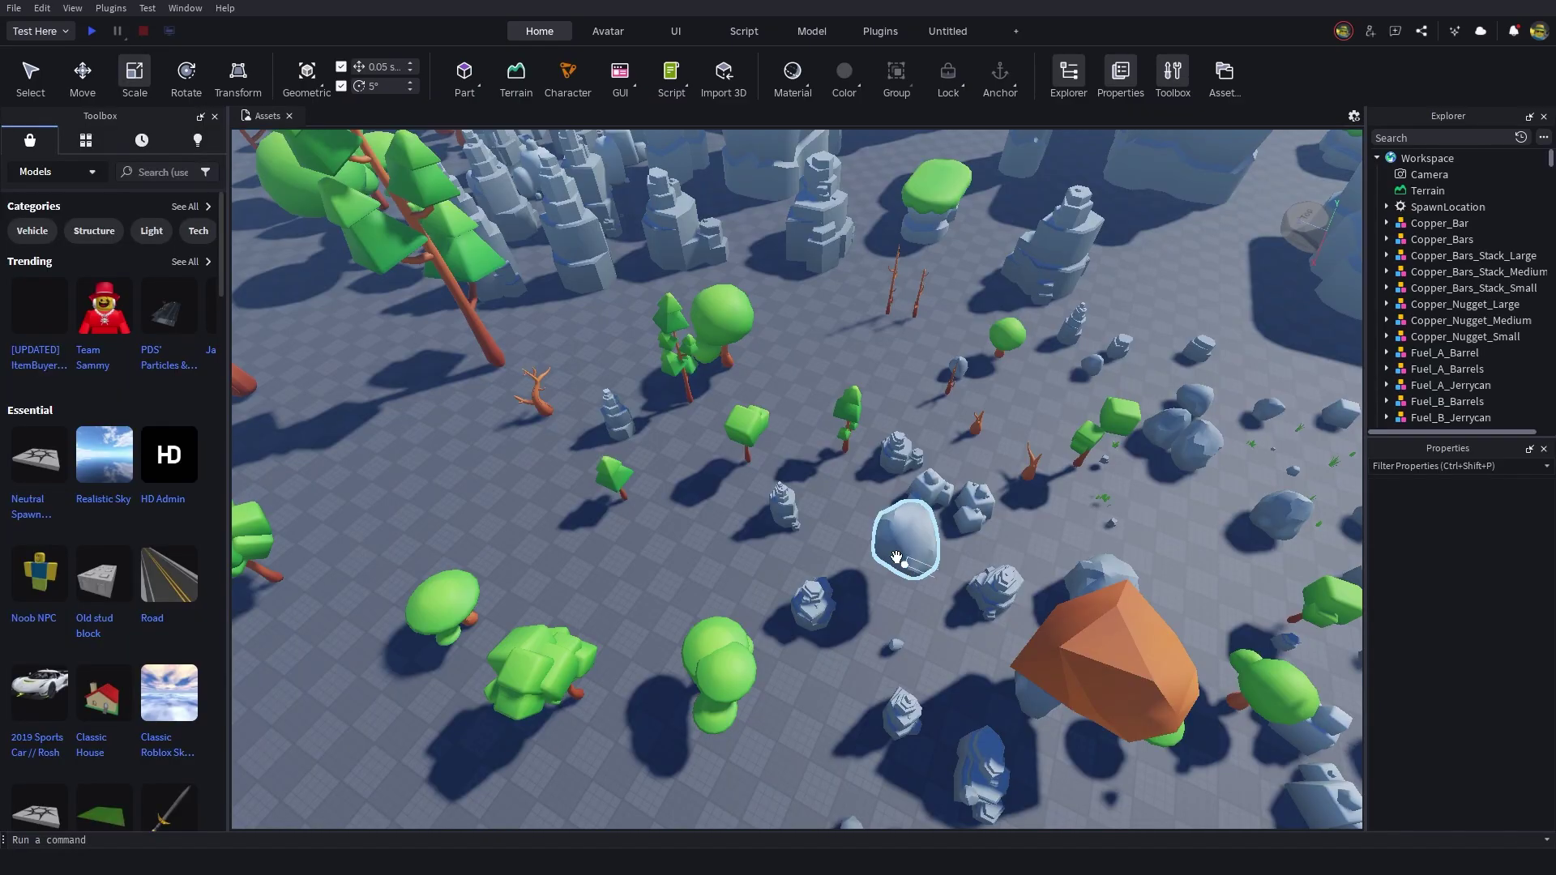
right_click_drag(896, 556, 661, 490)
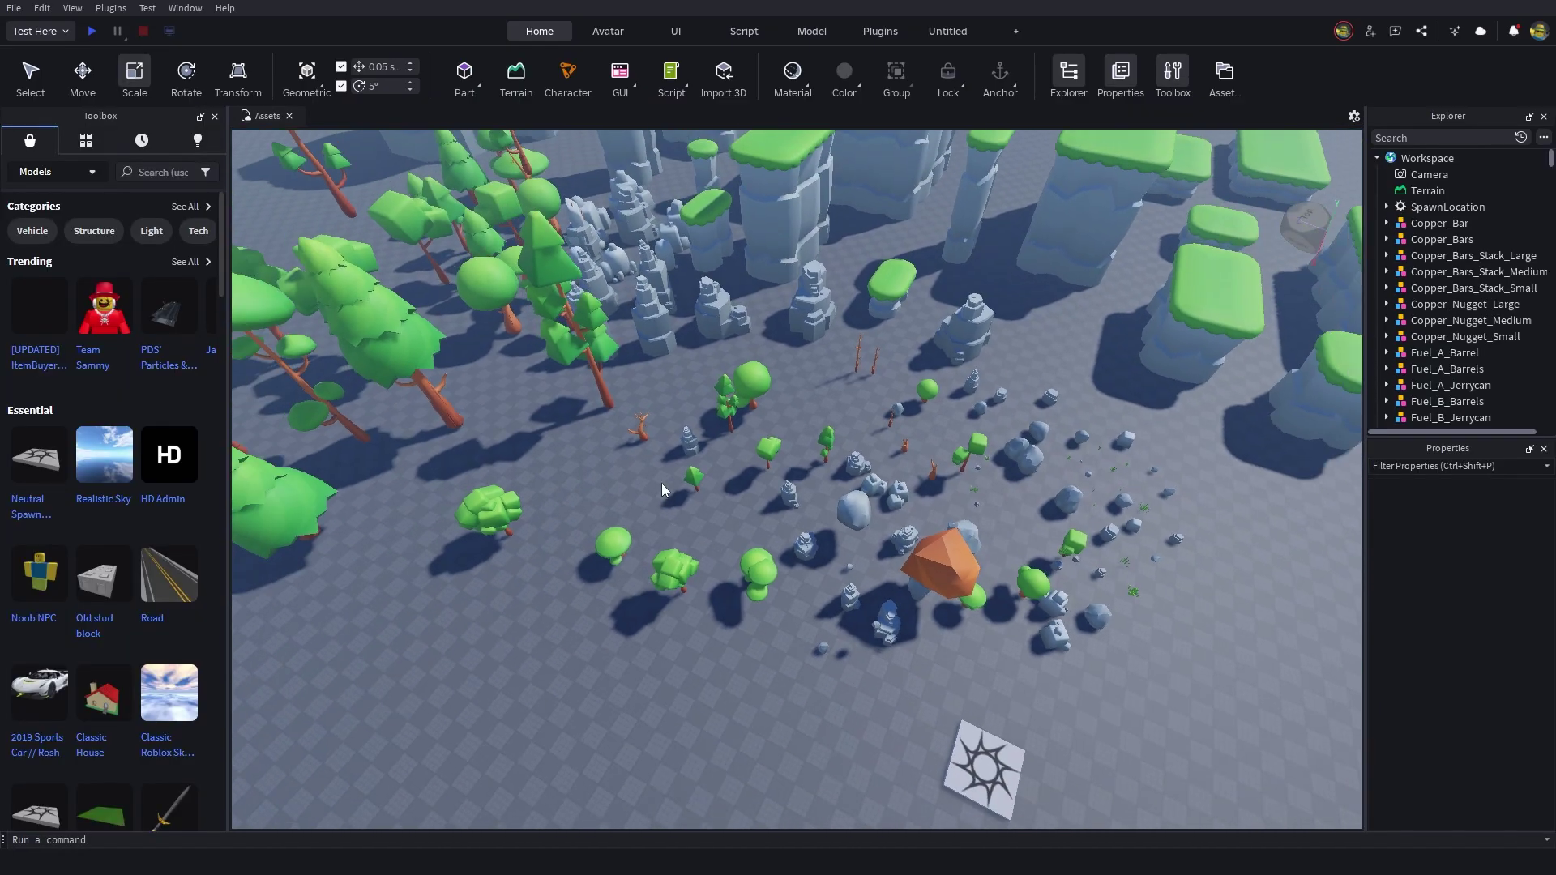
key("w")
key("s")
right_click_drag(831, 429, 830, 430)
key("w")
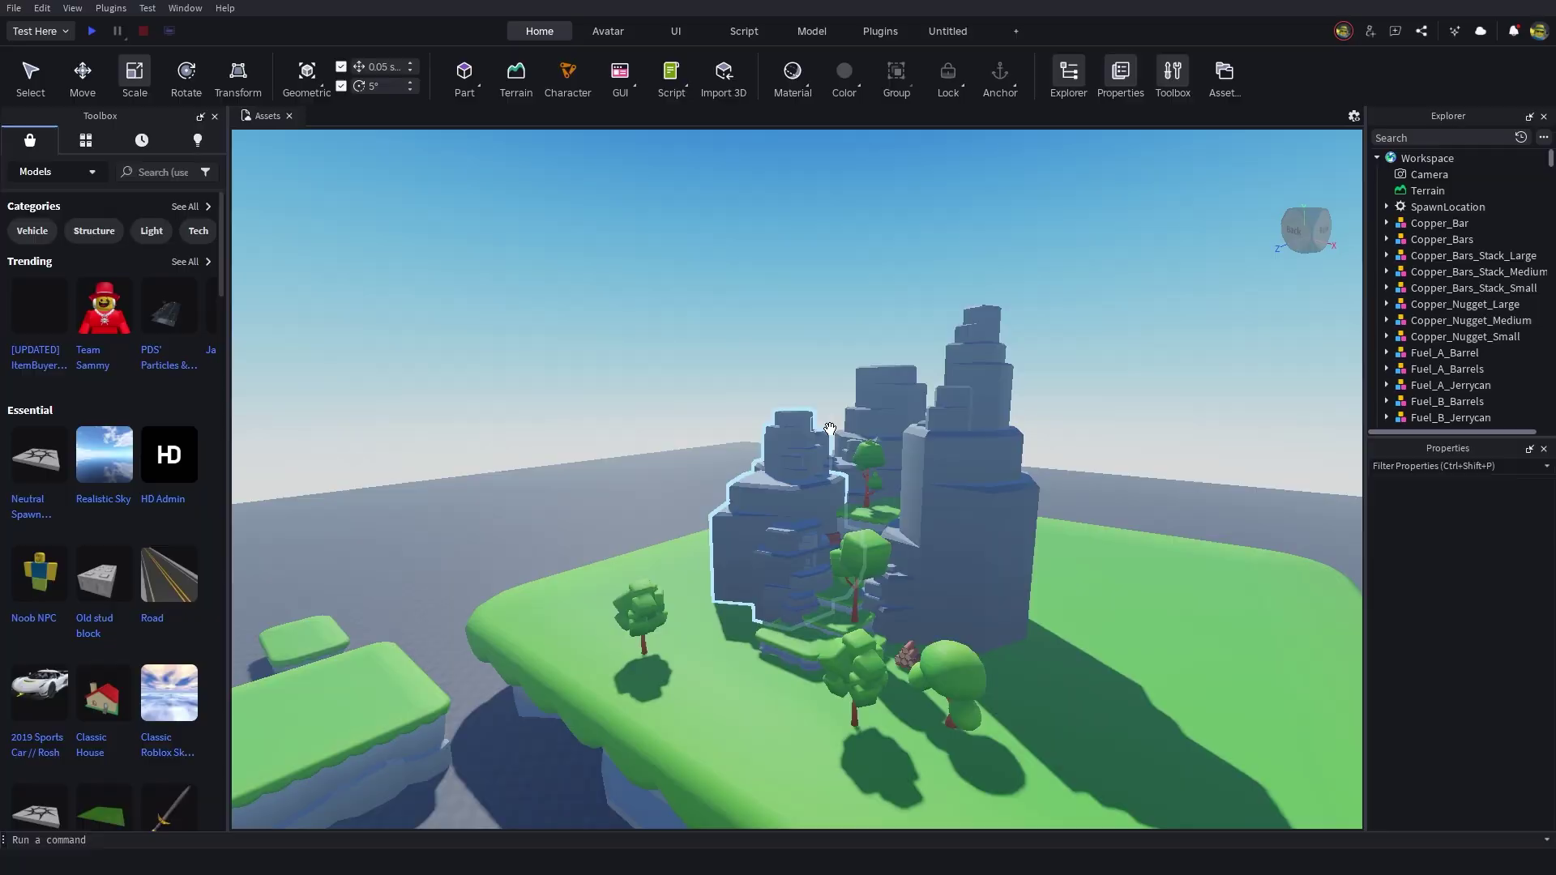
scroll(830, 429, "up", 5)
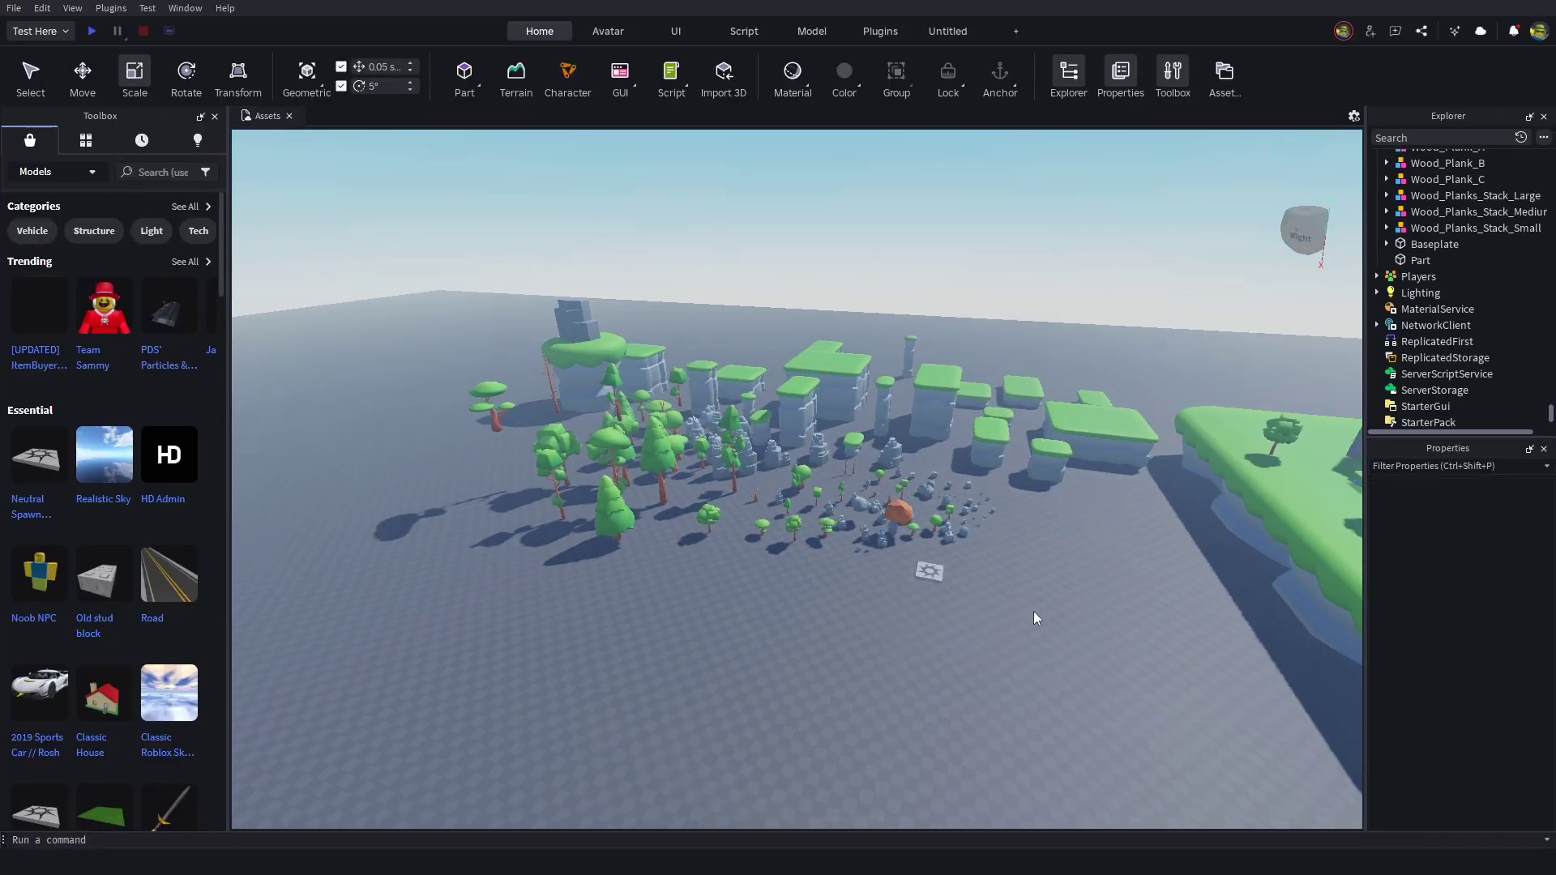
key("w")
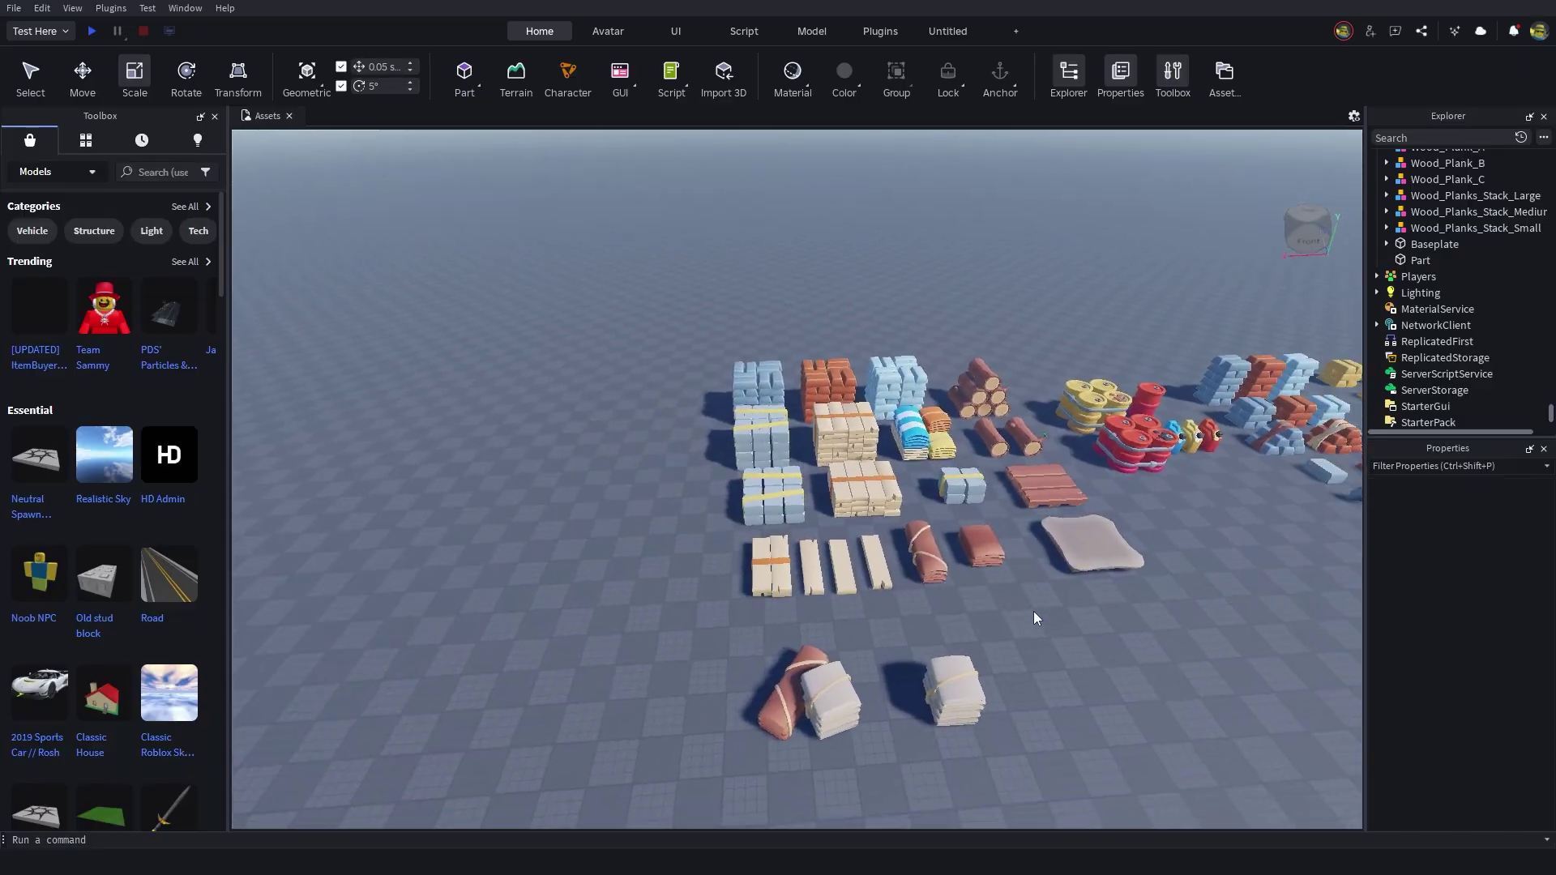
key("s")
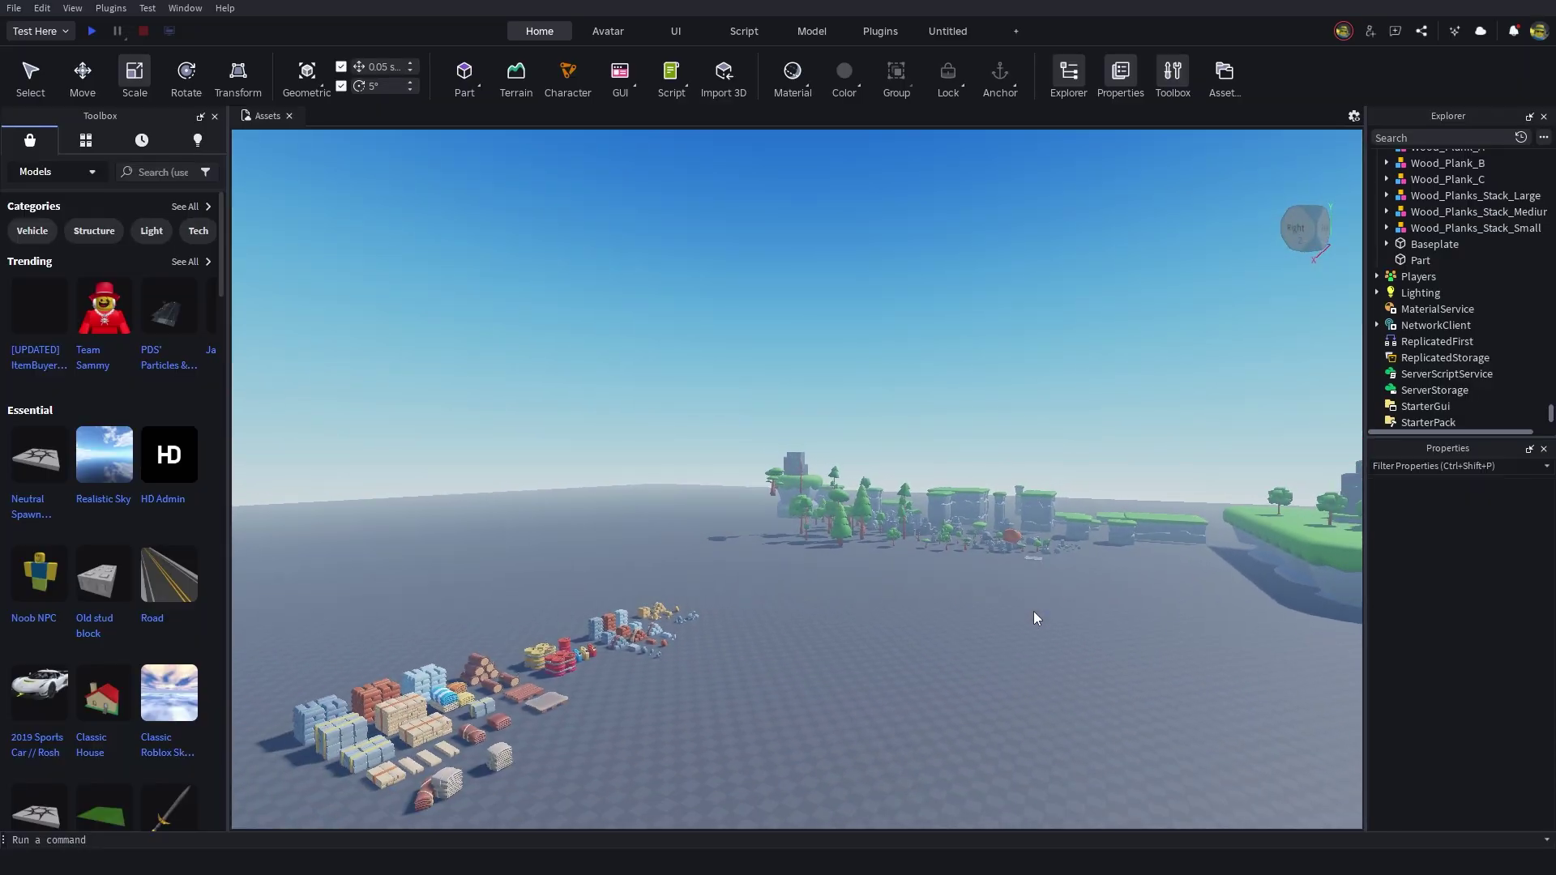
key("d")
key("w")
key("s")
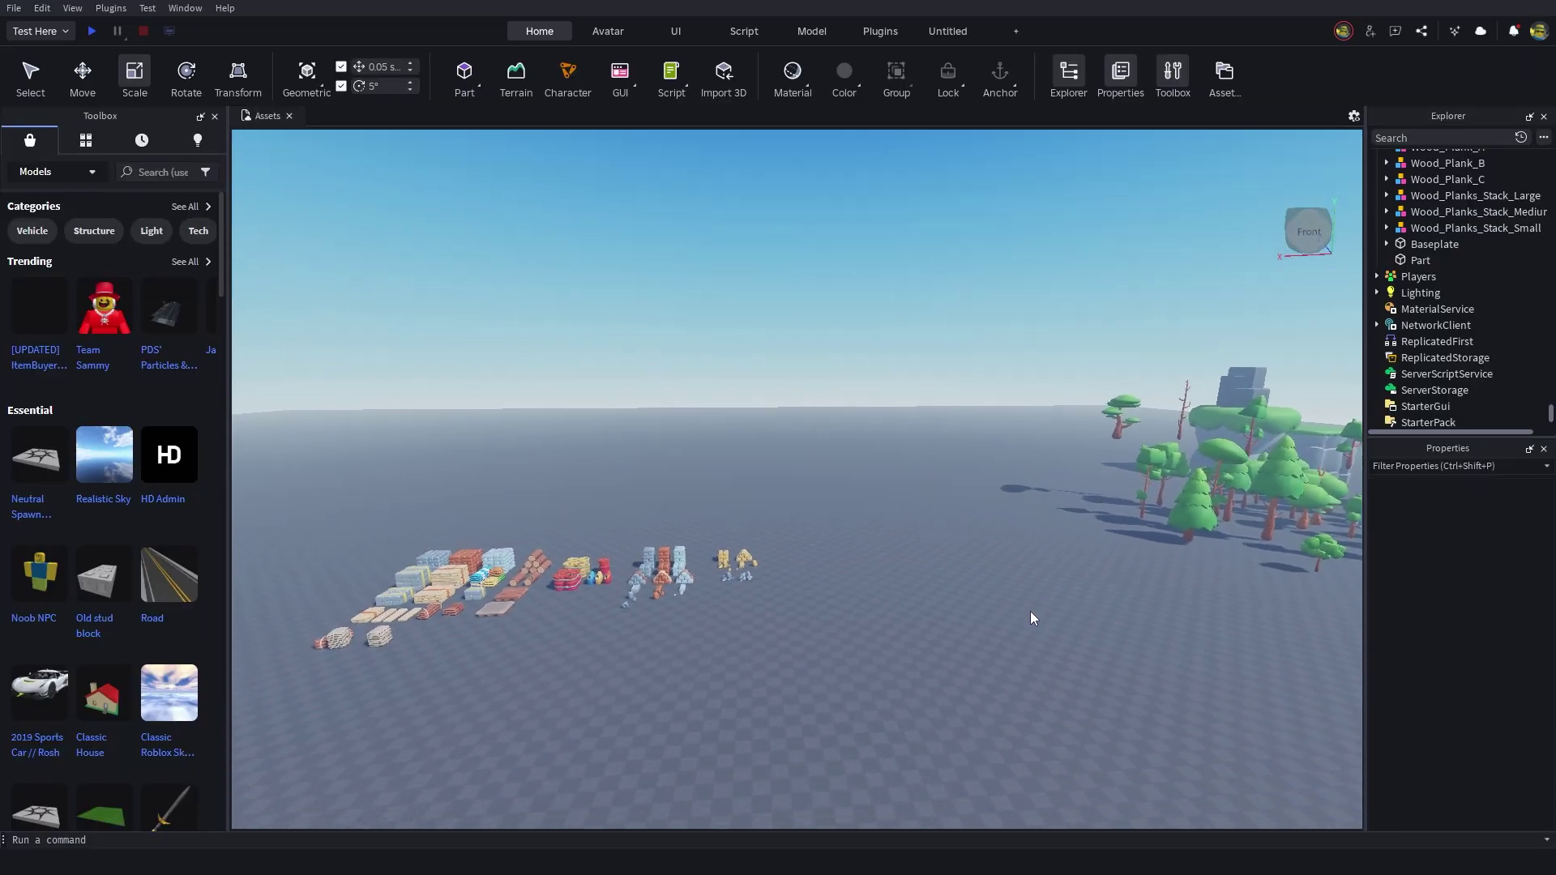